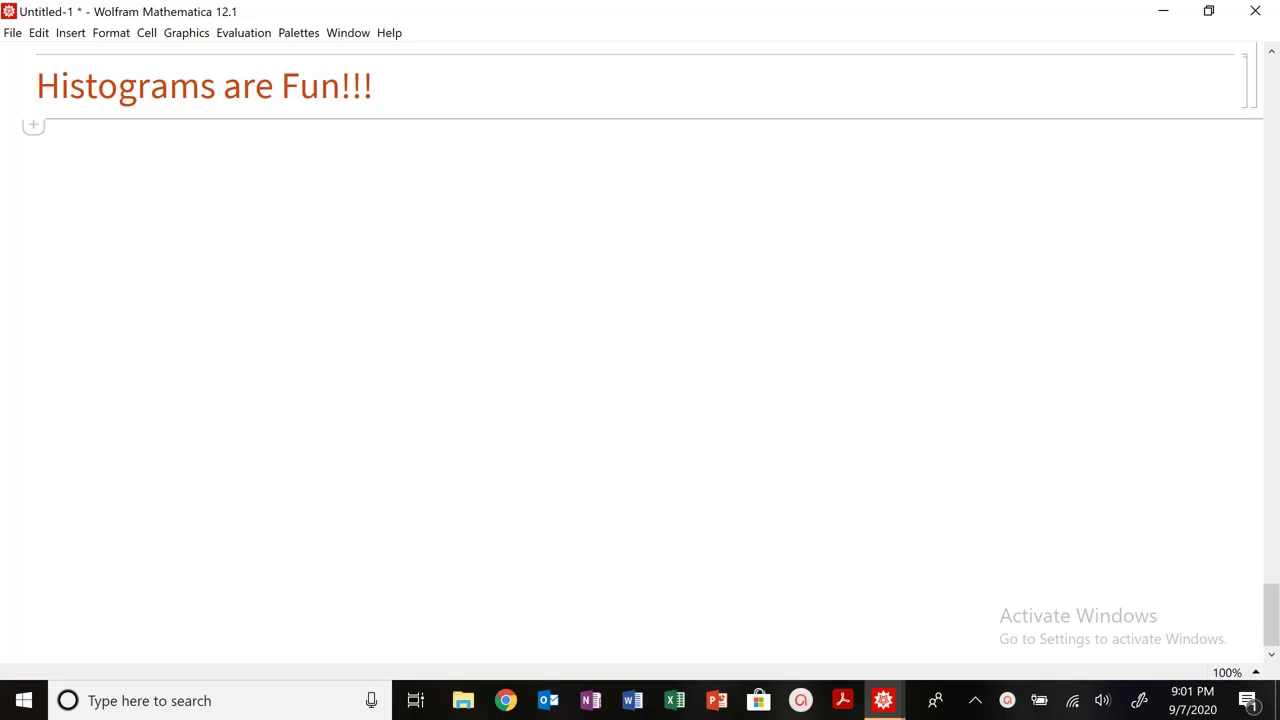
Define rlist1 = RandomVariate[NormalDistribution[5, 1], 10^4] and evaluate it.
type("rlist")
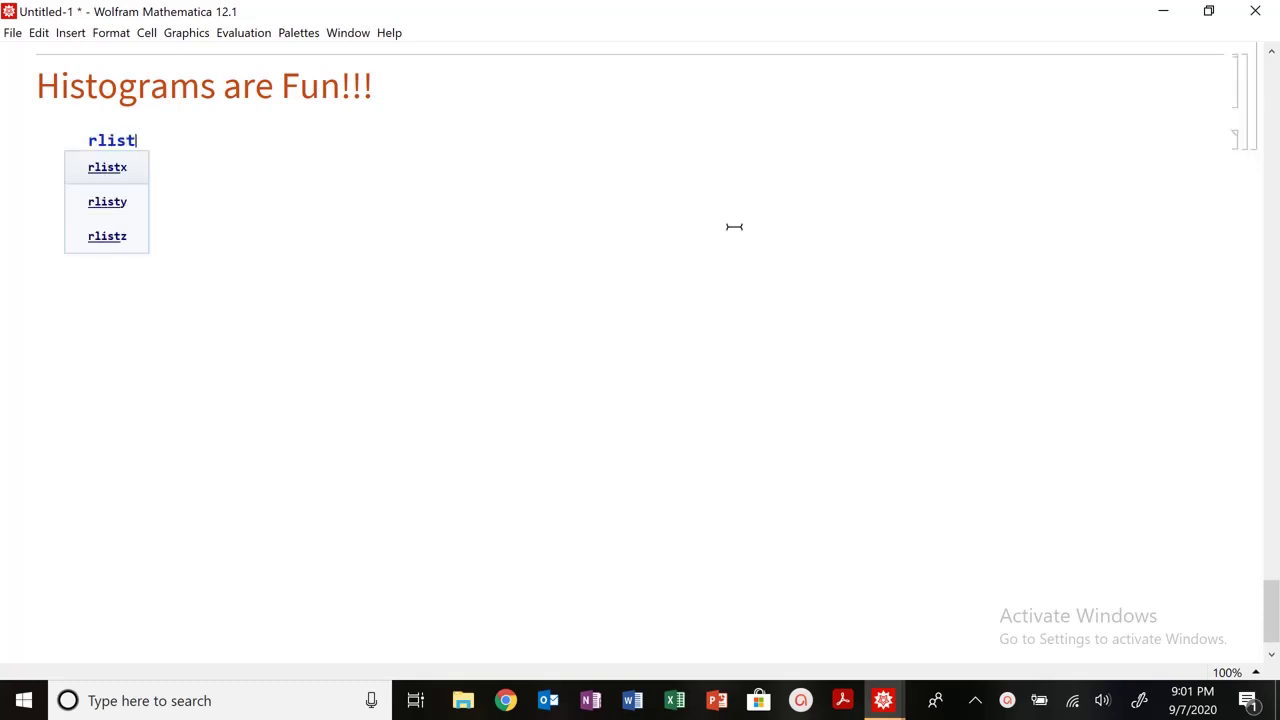
type("1 =")
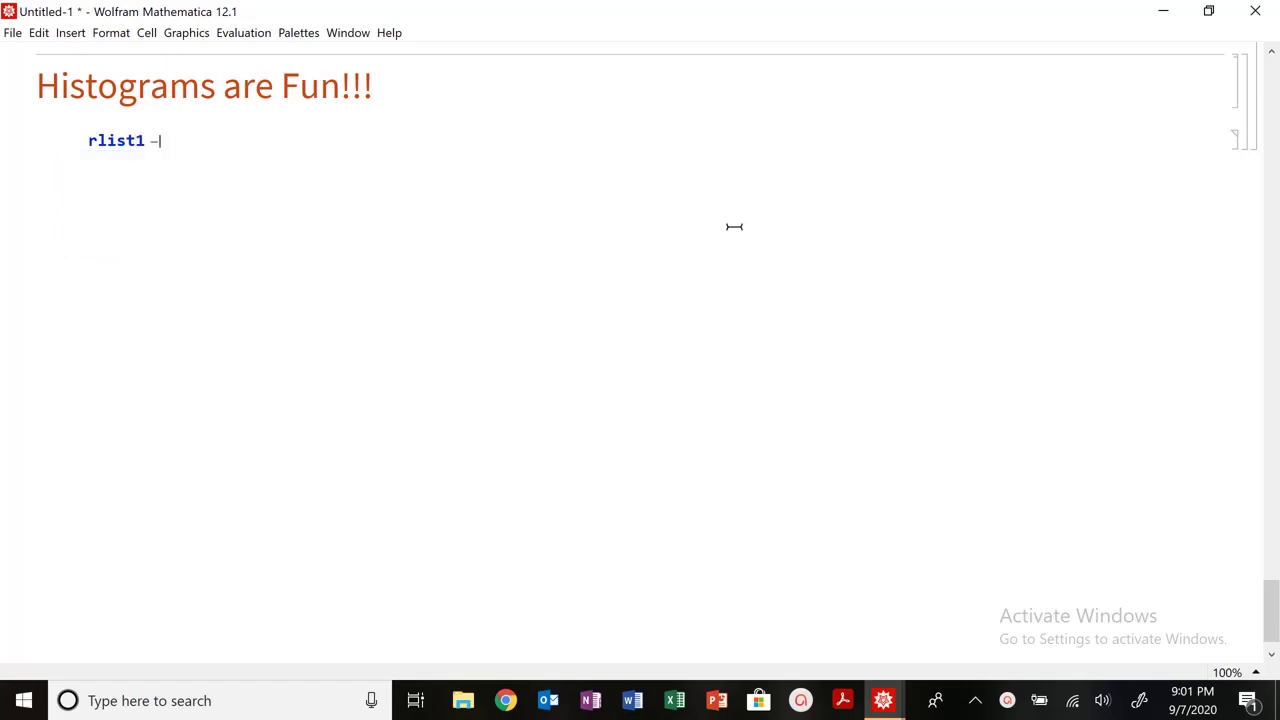
type(" = Ra")
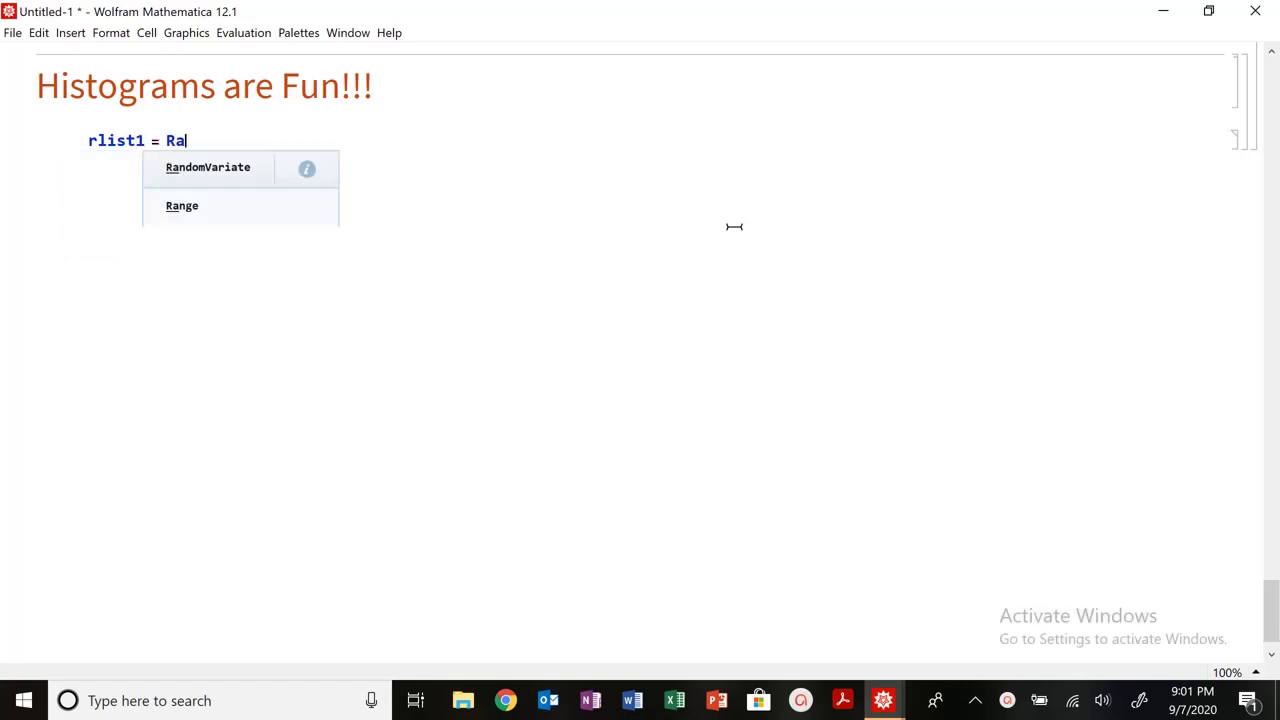
type("ndomVariate[")
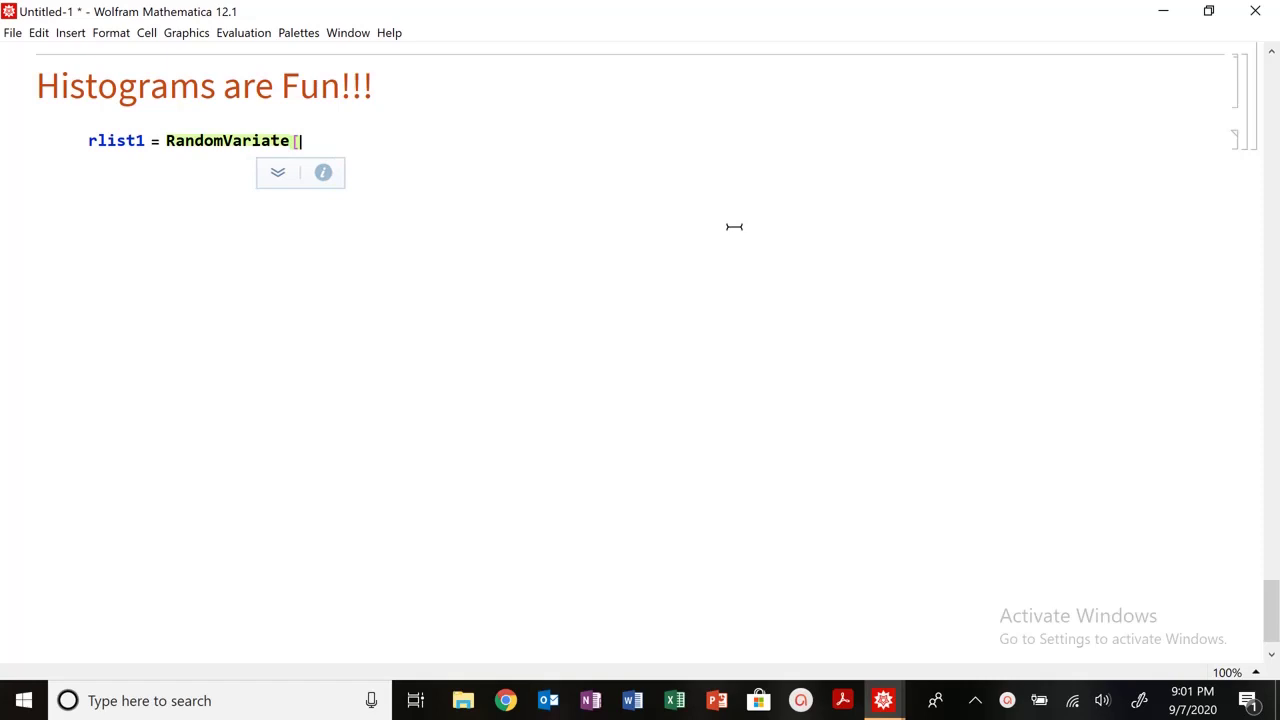
type("10")
key("BackSpace")
key("BackSpace")
type("N")
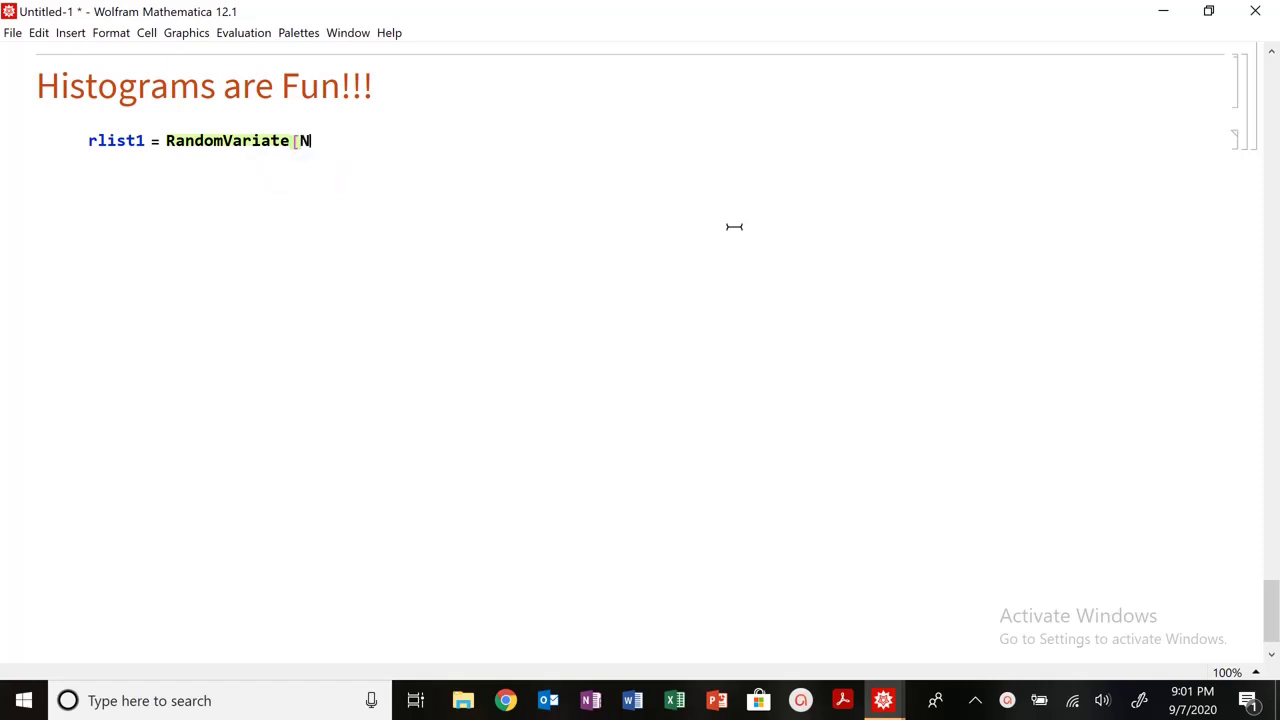
type("ormalDi")
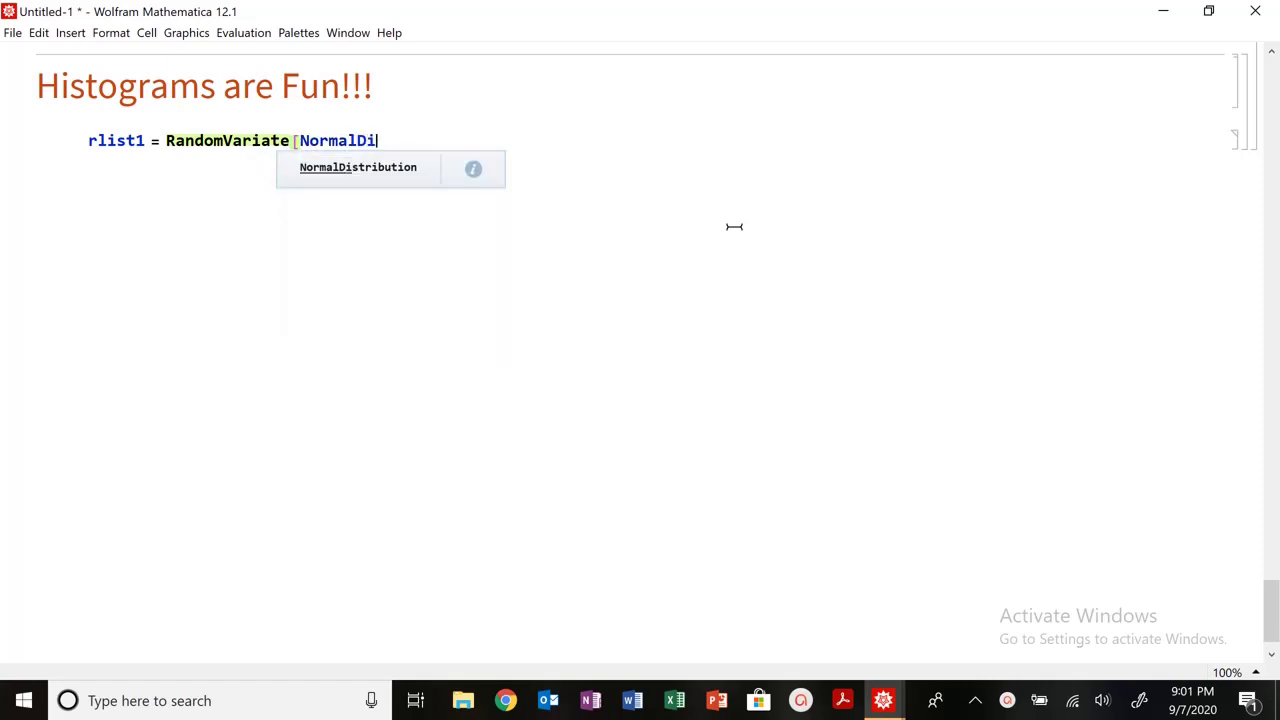
key("Return")
type("[")
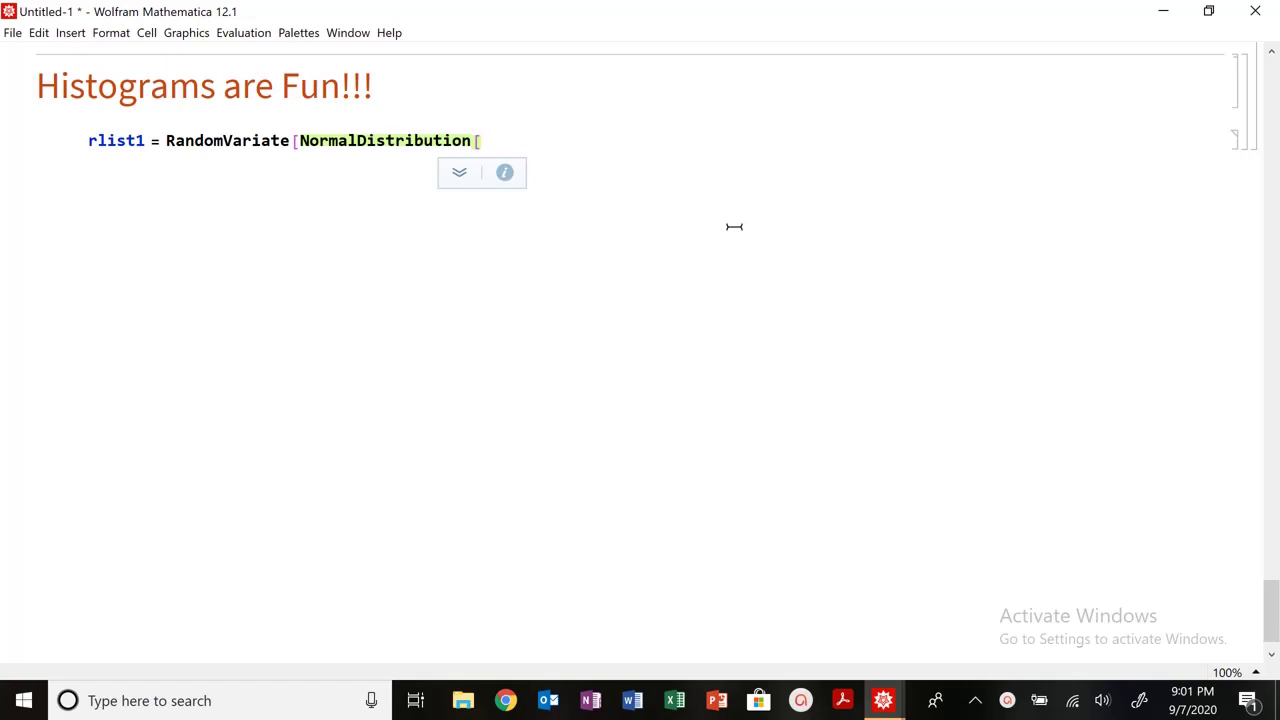
type("5, 1")
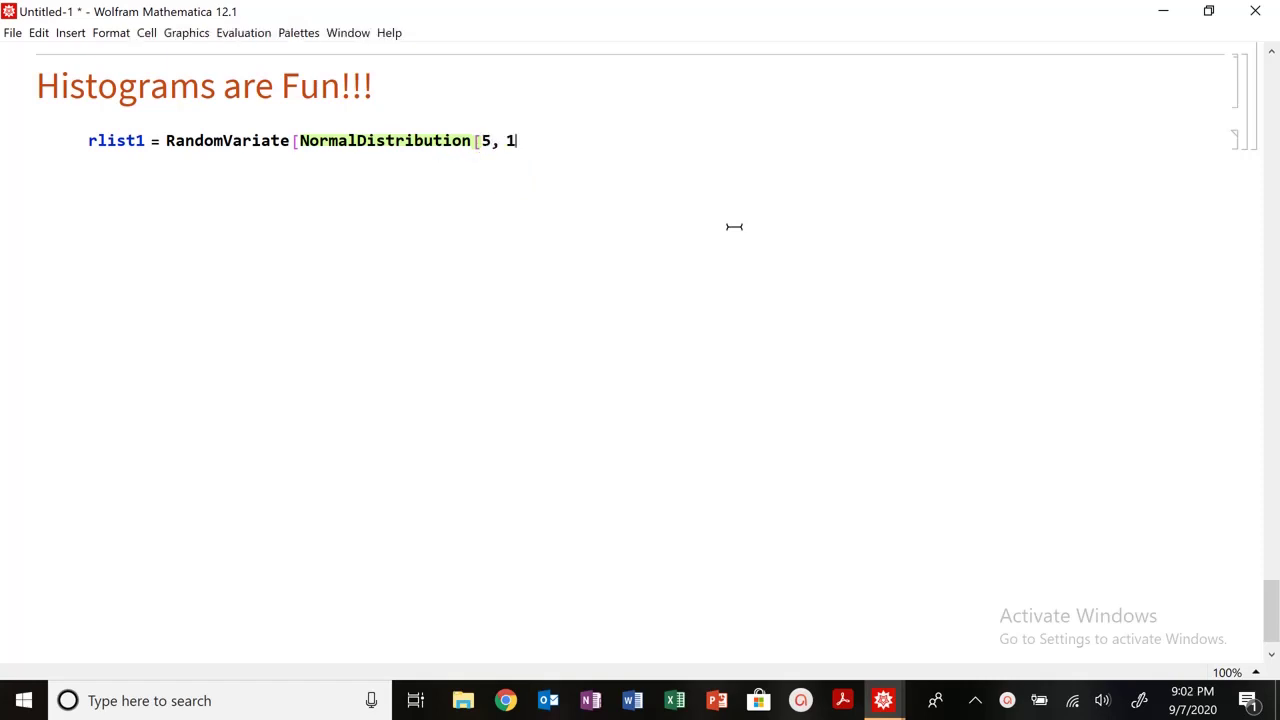
type("], 10")
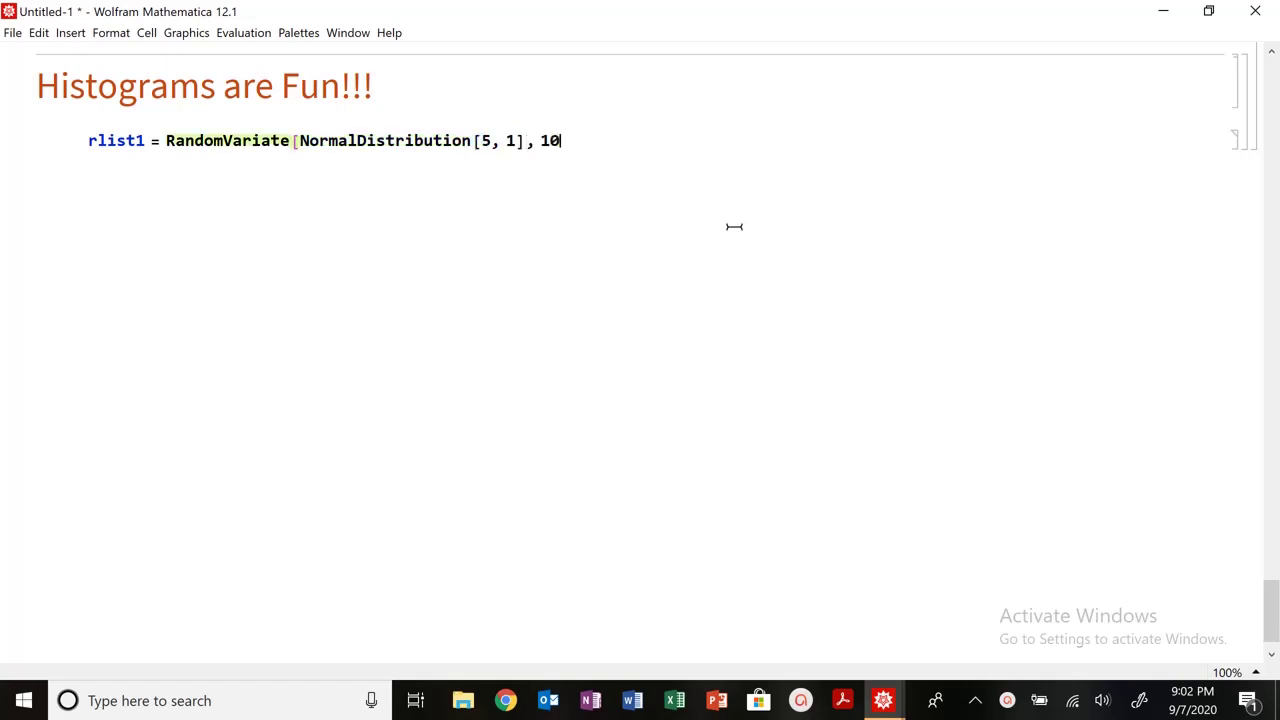
type("^4]")
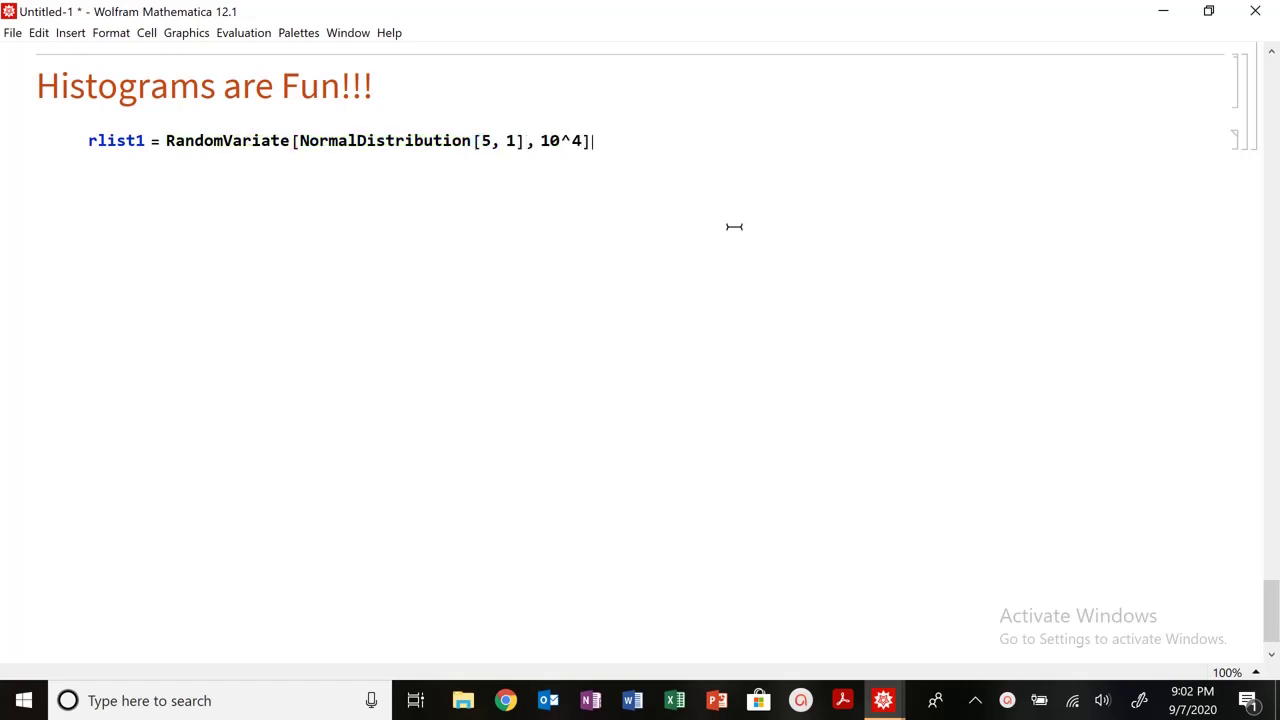
key("shift+Return")
Scroll back up and place the caret at the end of the rlist1 input.
type("rlist")
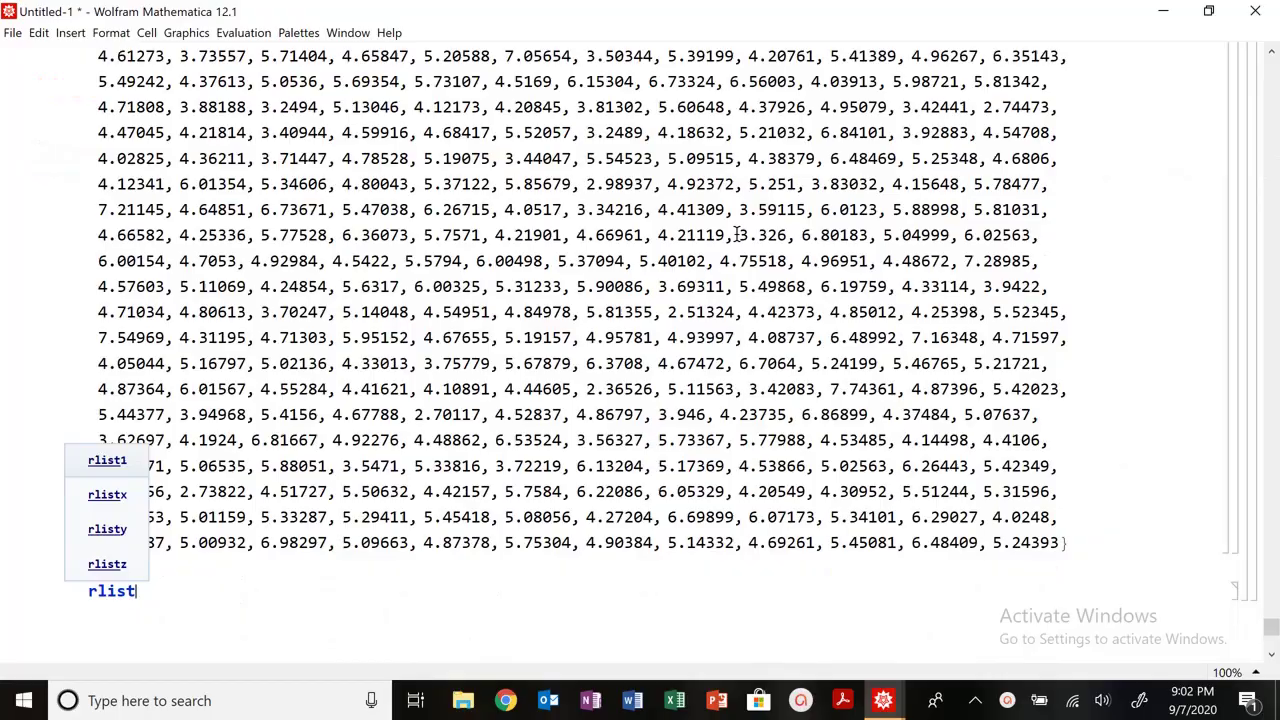
scroll(540, 235, "up", 2)
scroll(522, 235, "up", 20)
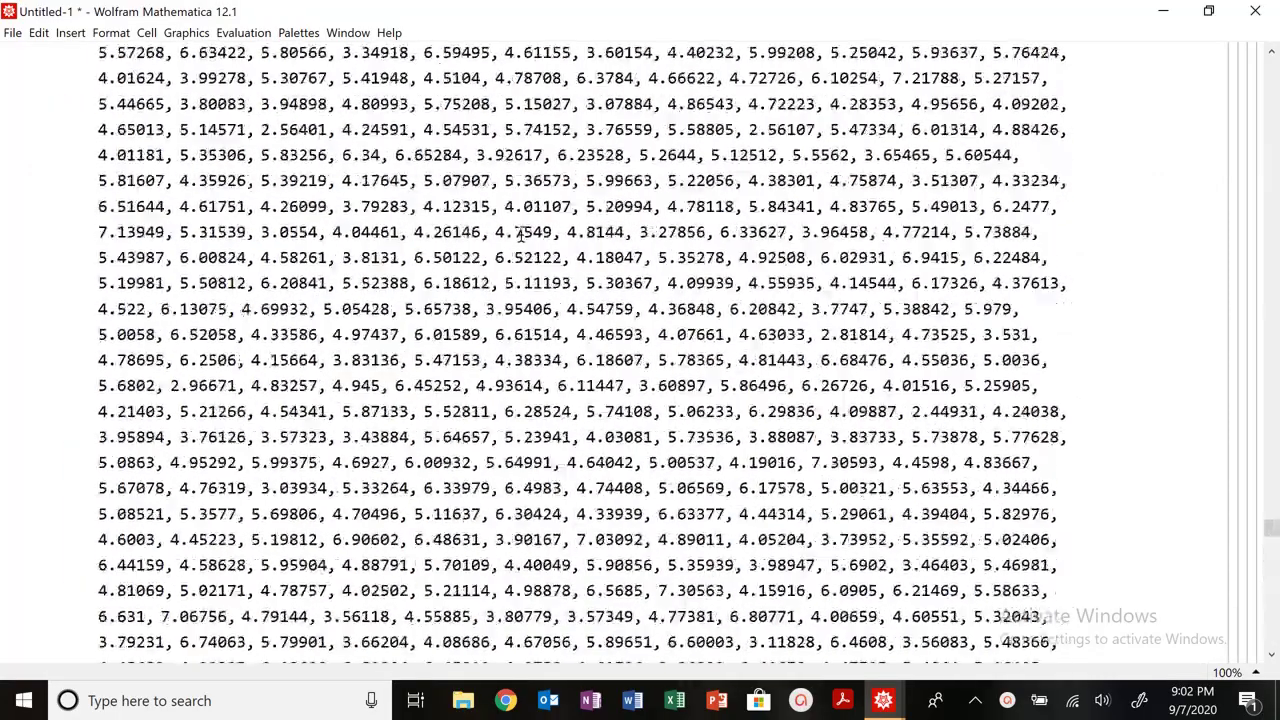
scroll(520, 235, "up", 1)
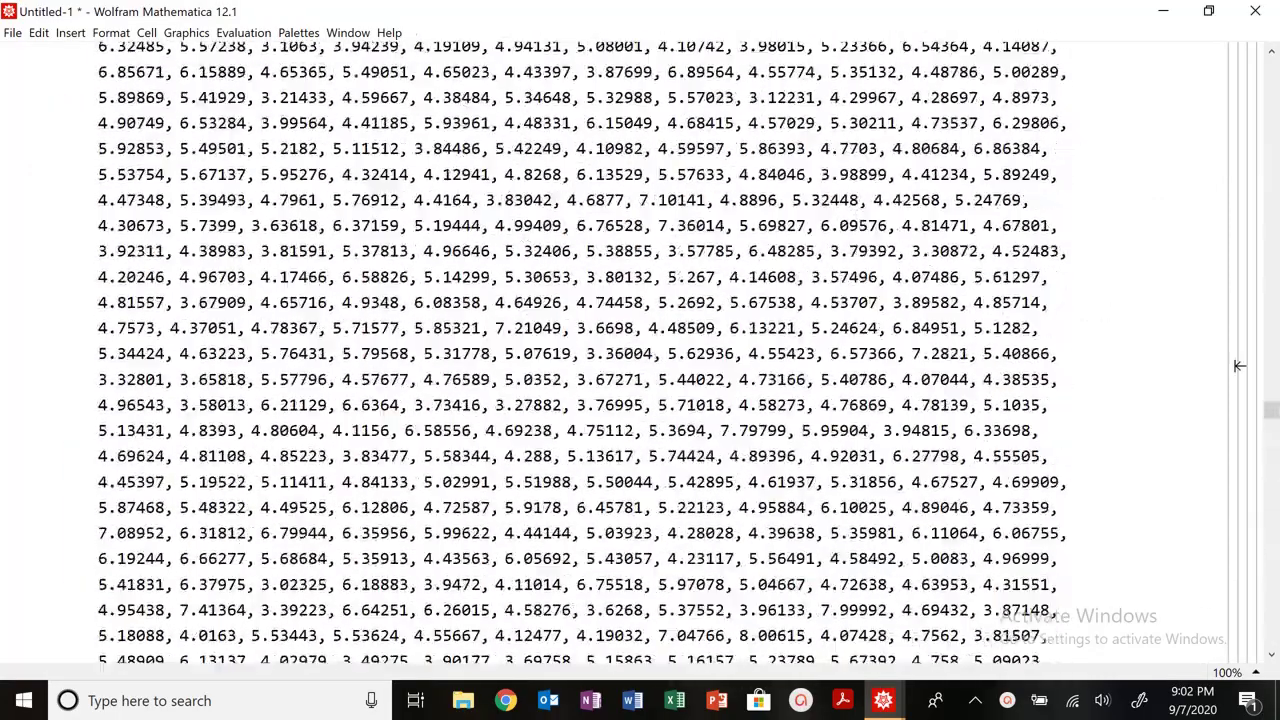
left_click_drag(1272, 418, 1273, 132)
left_click(596, 386)
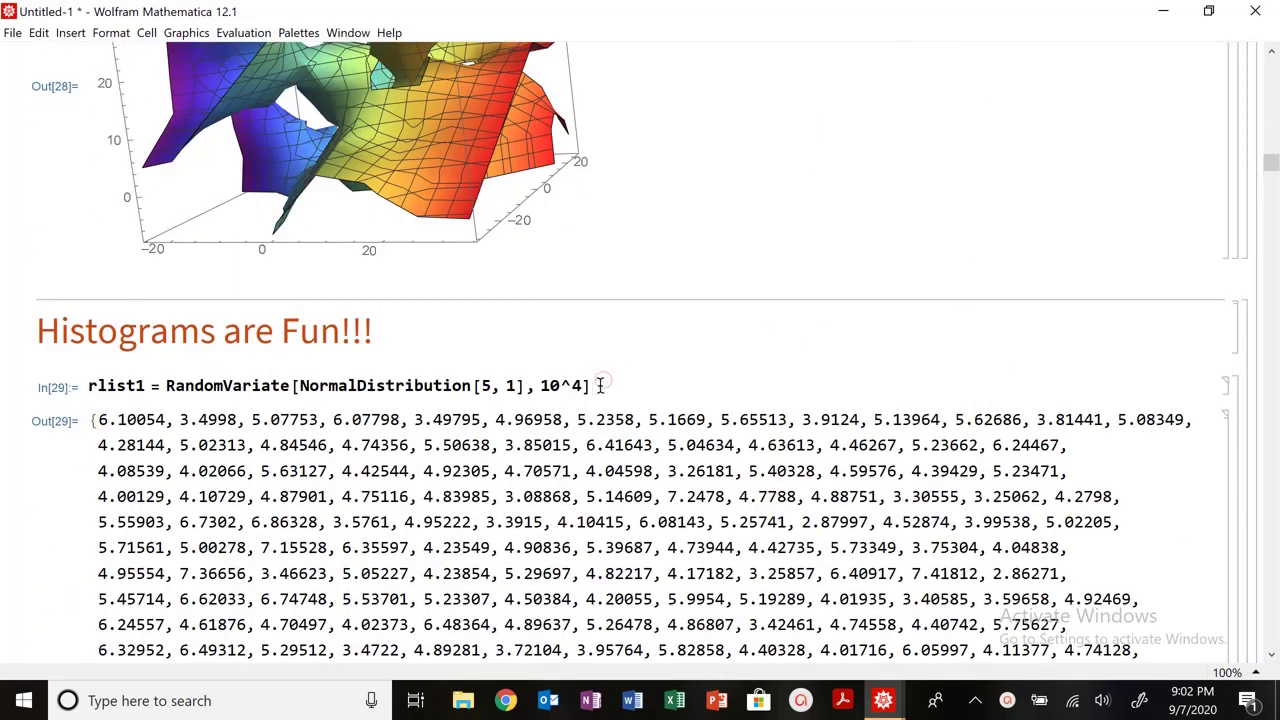
Silence rlist1's output with a semicolon and define rlist2 from NormalDistribution[5, 10] with 10^4 values.
type(";")
key("shift+Return")
type("rlist2")
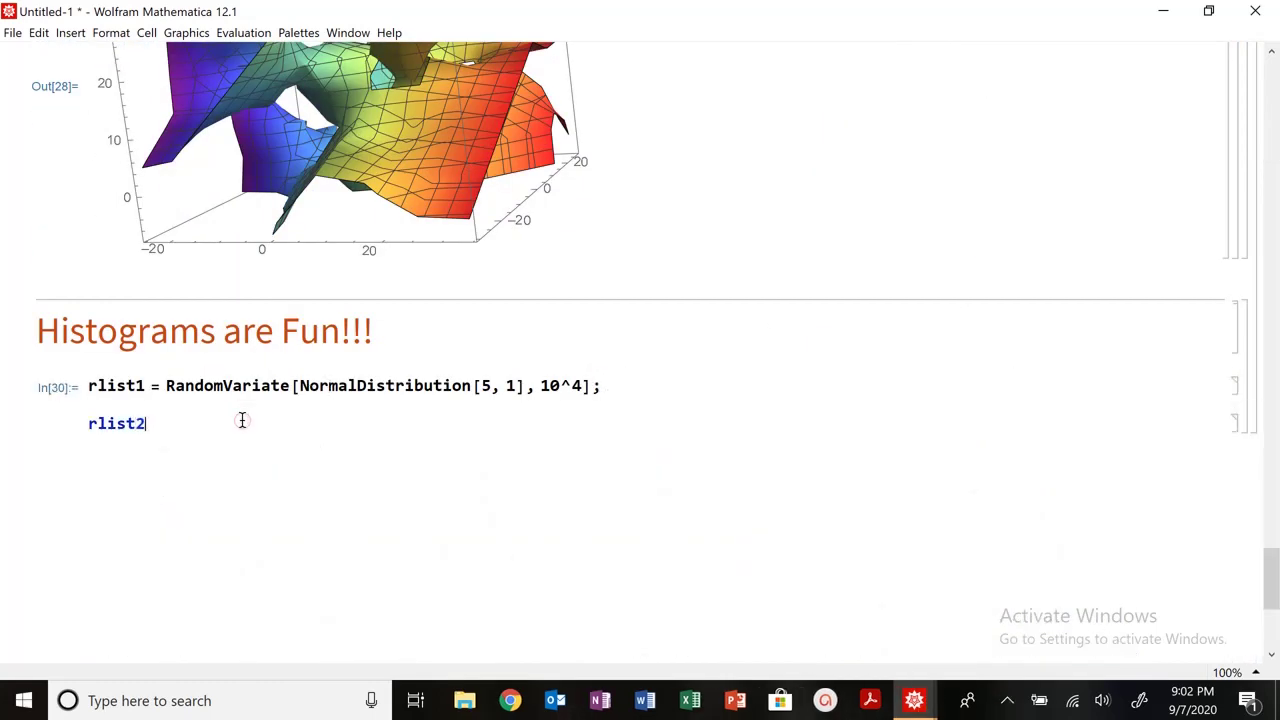
type(" = Random")
key("Return")
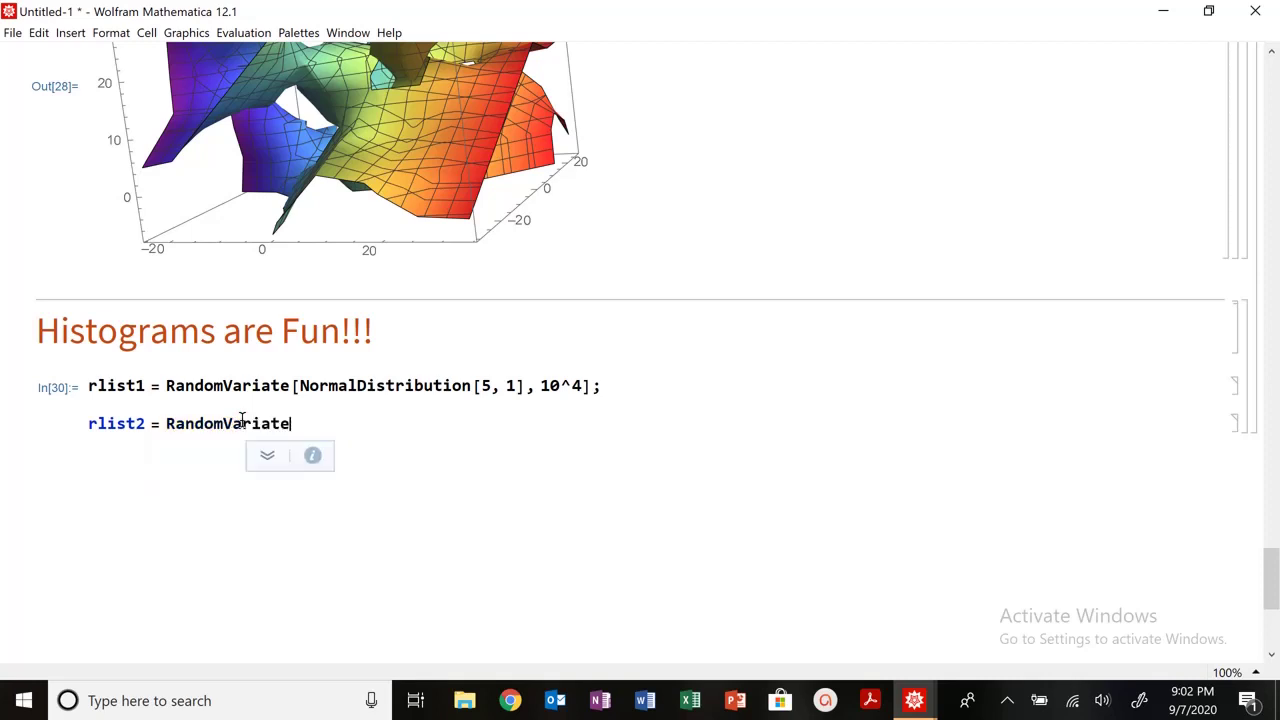
type("[NormalDi")
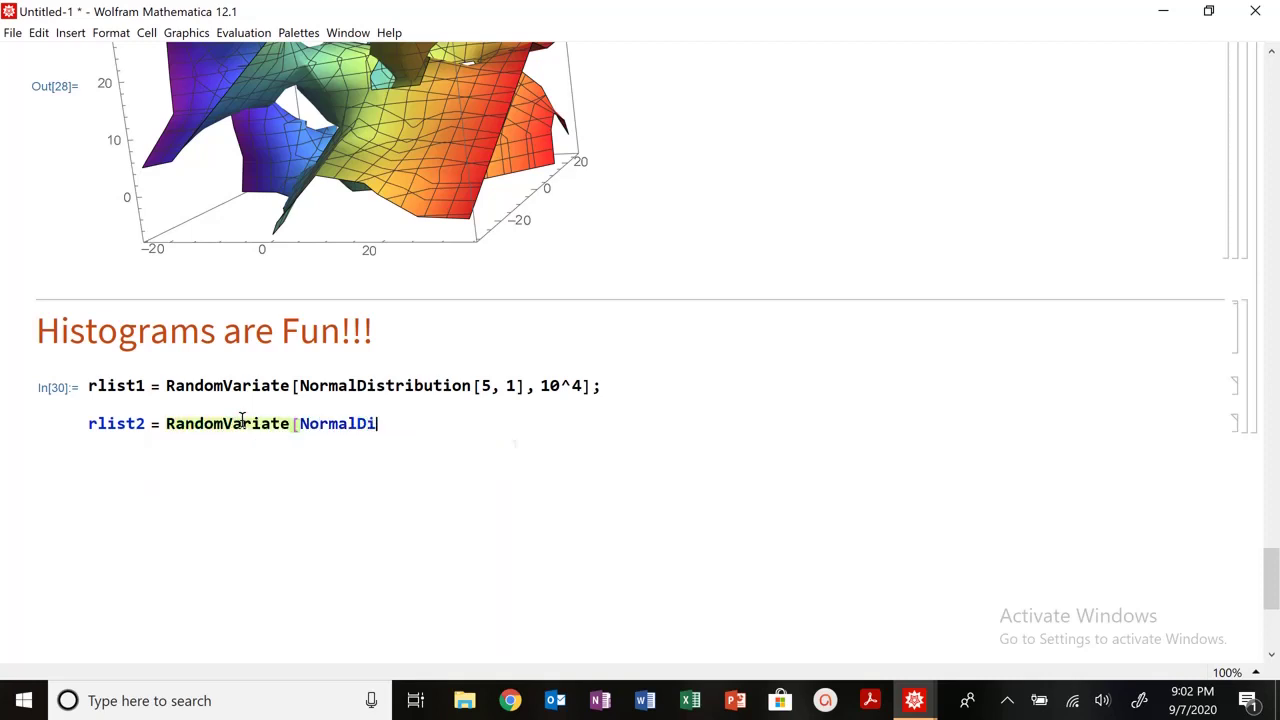
key("Return")
type("[")
type("5, 1")
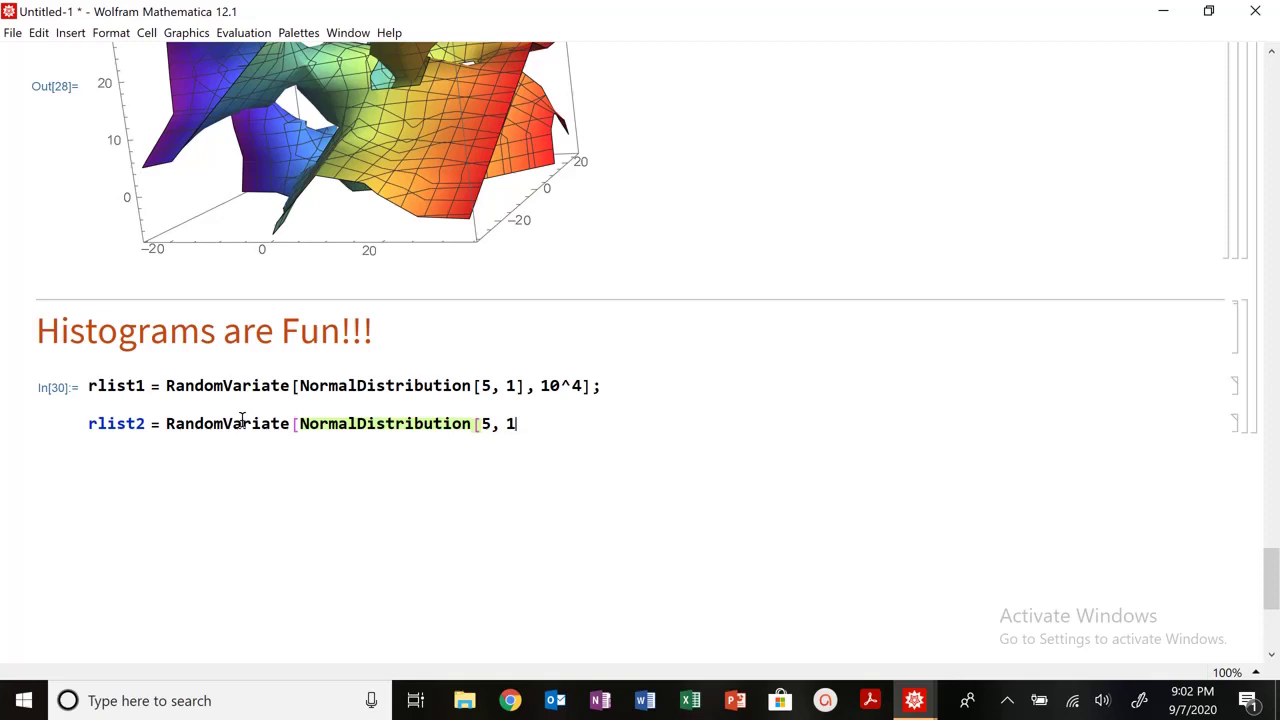
type("0], 10^4];")
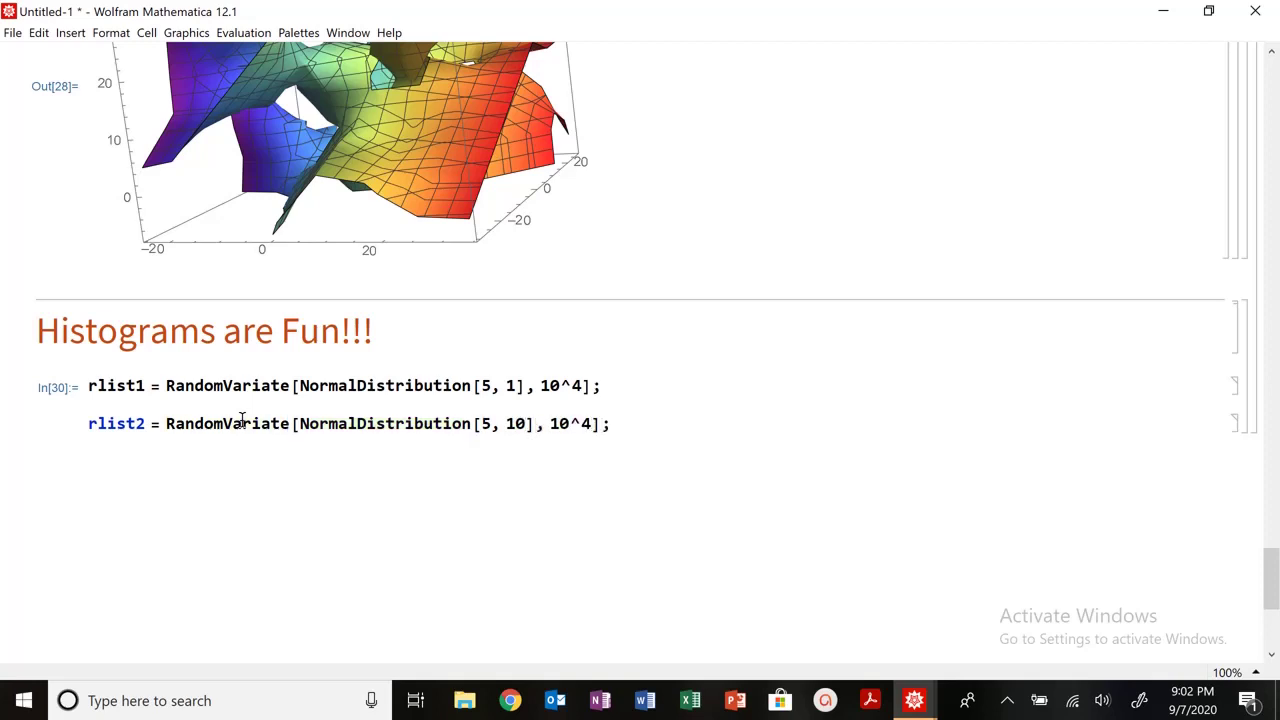
key("Return")
Define rlist3 from PoissonDistribution[15] with 10^4 values and evaluate both definitions.
type("rlist3")
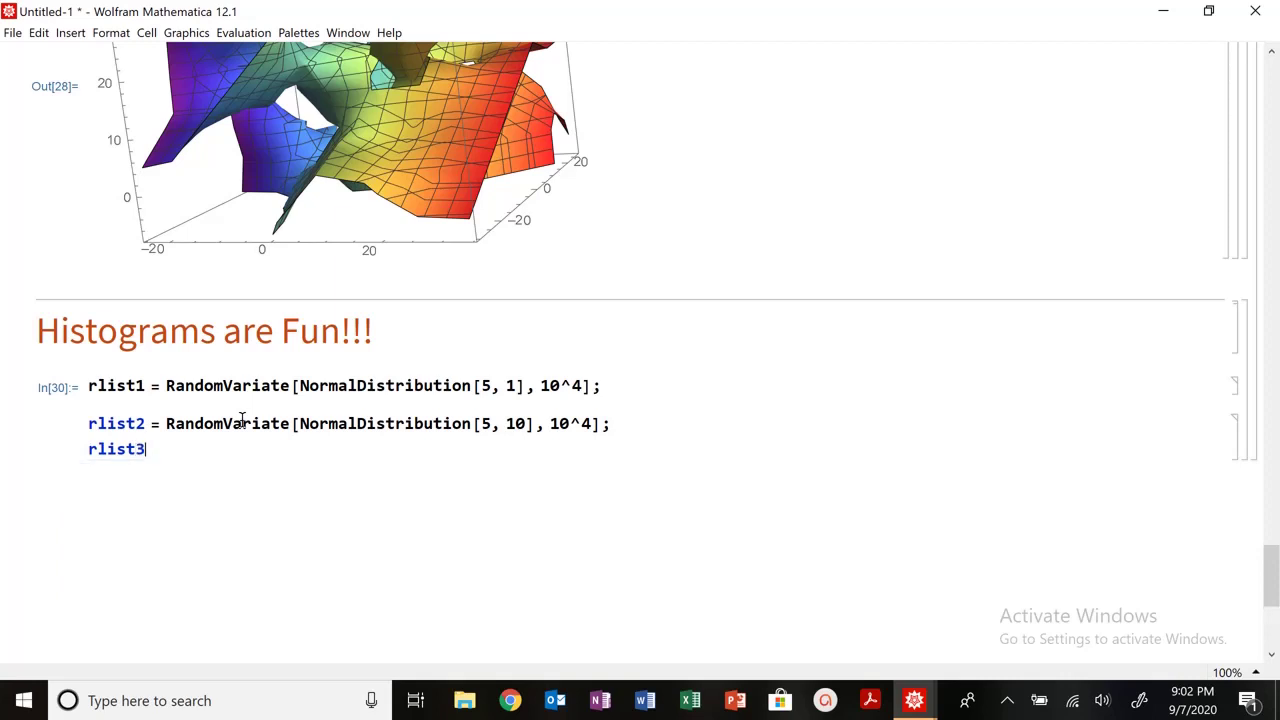
type(" = RandomVari")
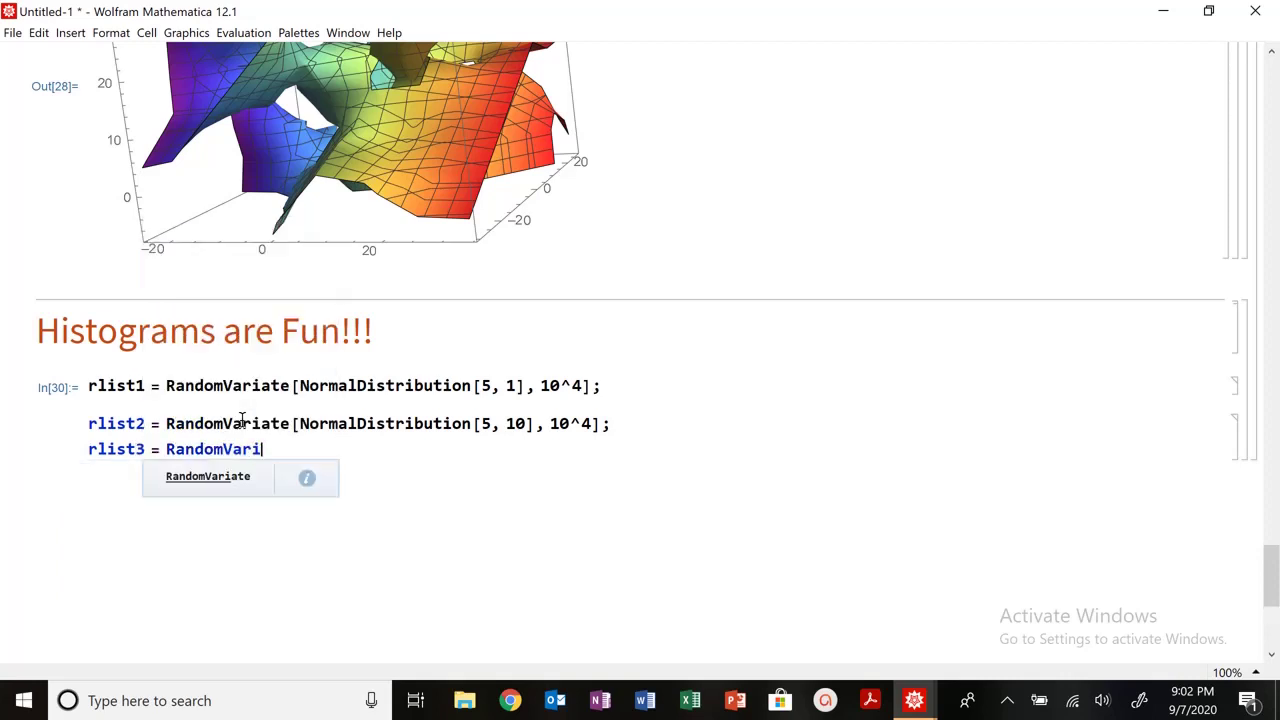
type("ate[")
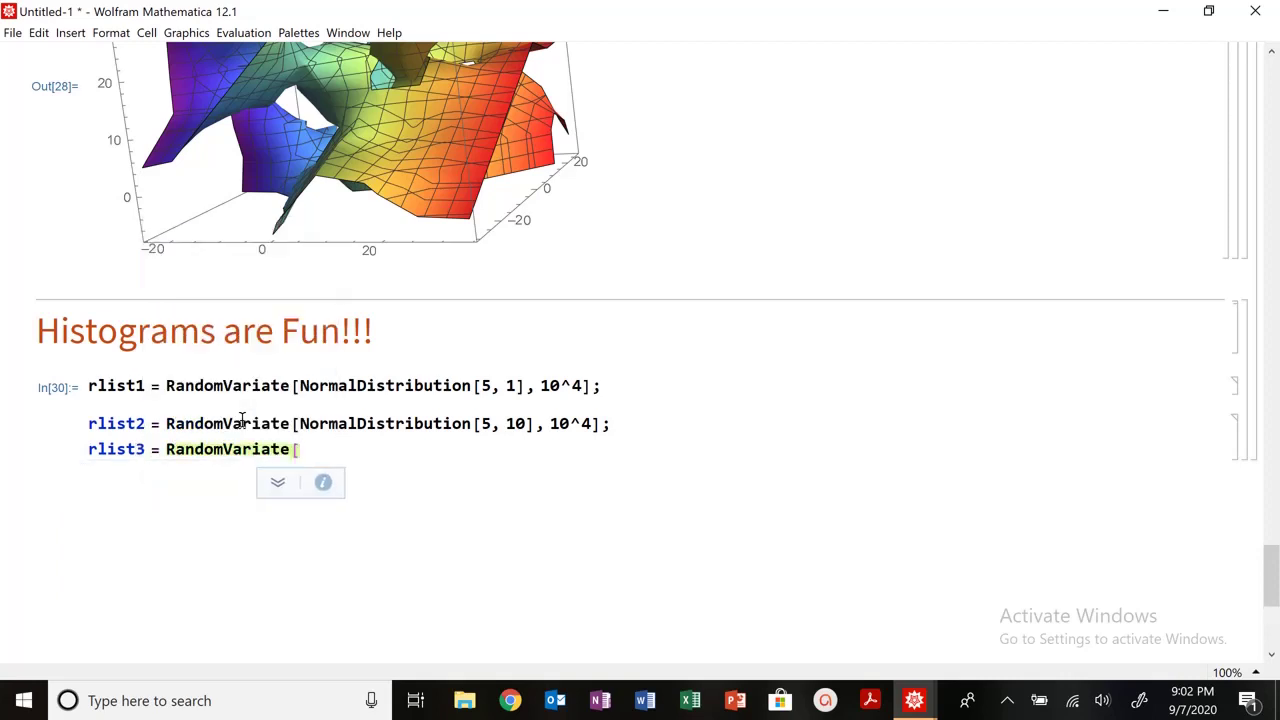
type("Pois")
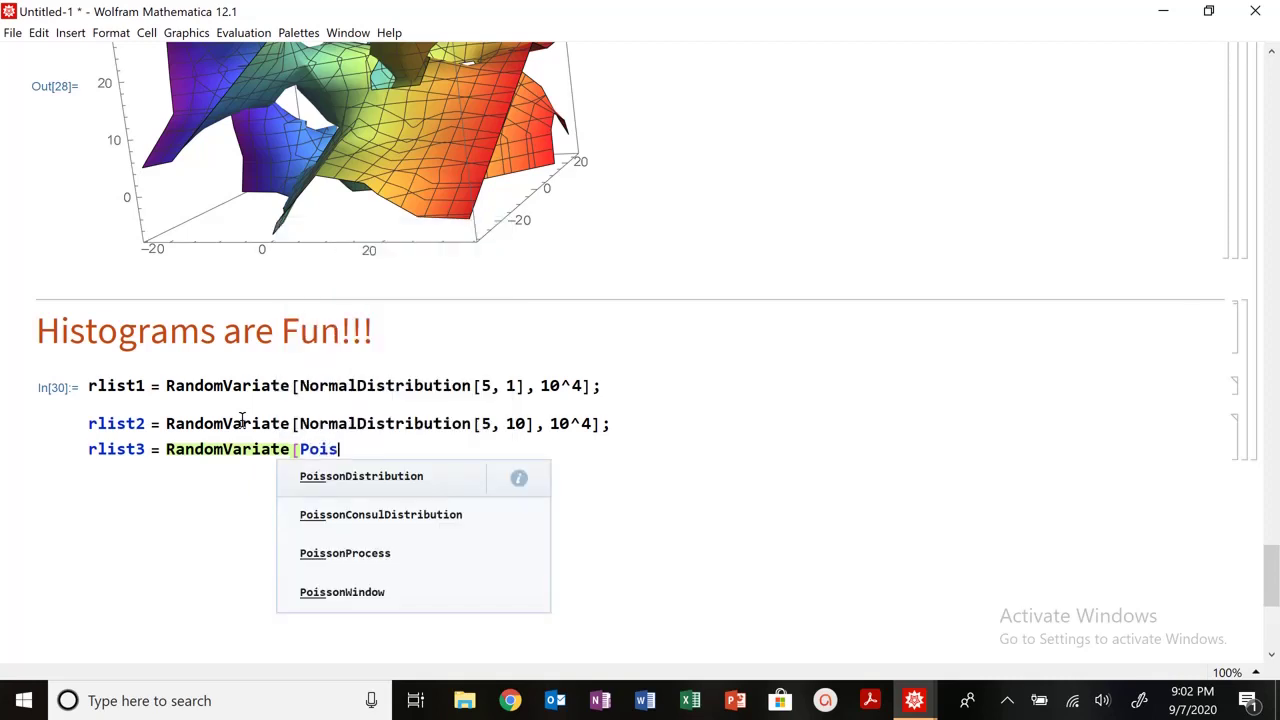
type("sonDistribution[")
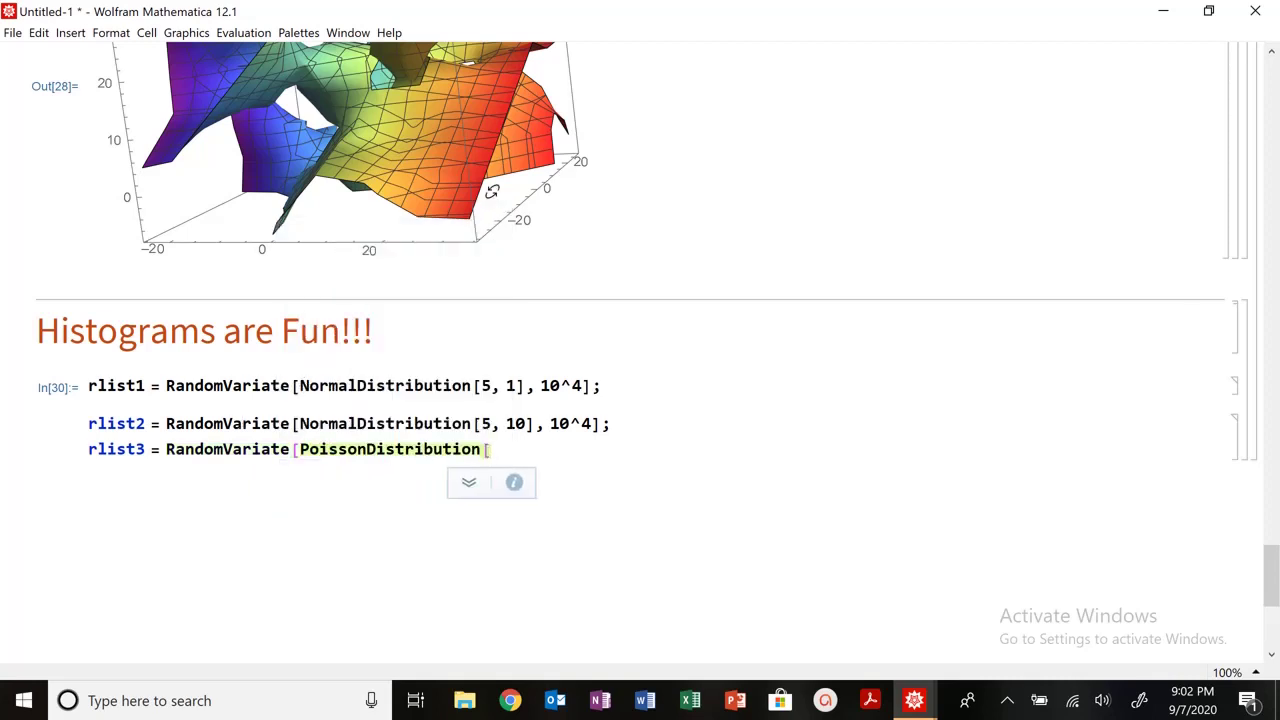
left_click(390, 33)
left_click(510, 455)
type("5")
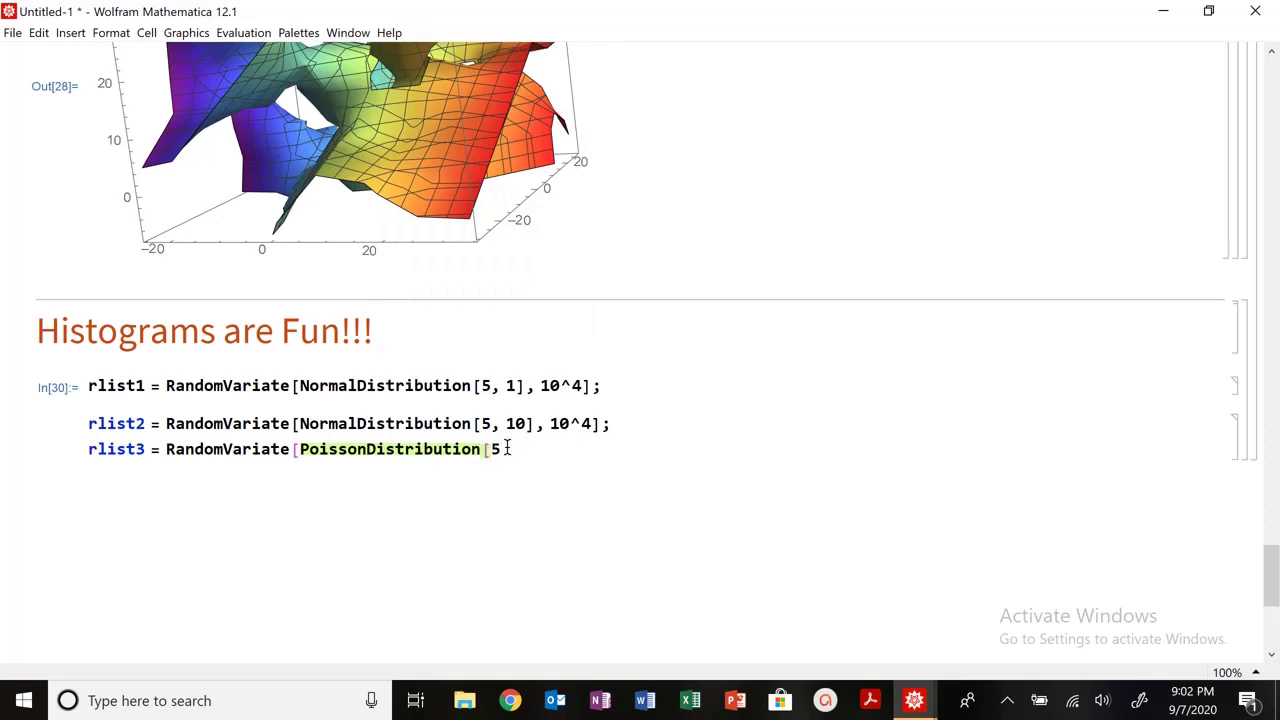
key("BackSpace")
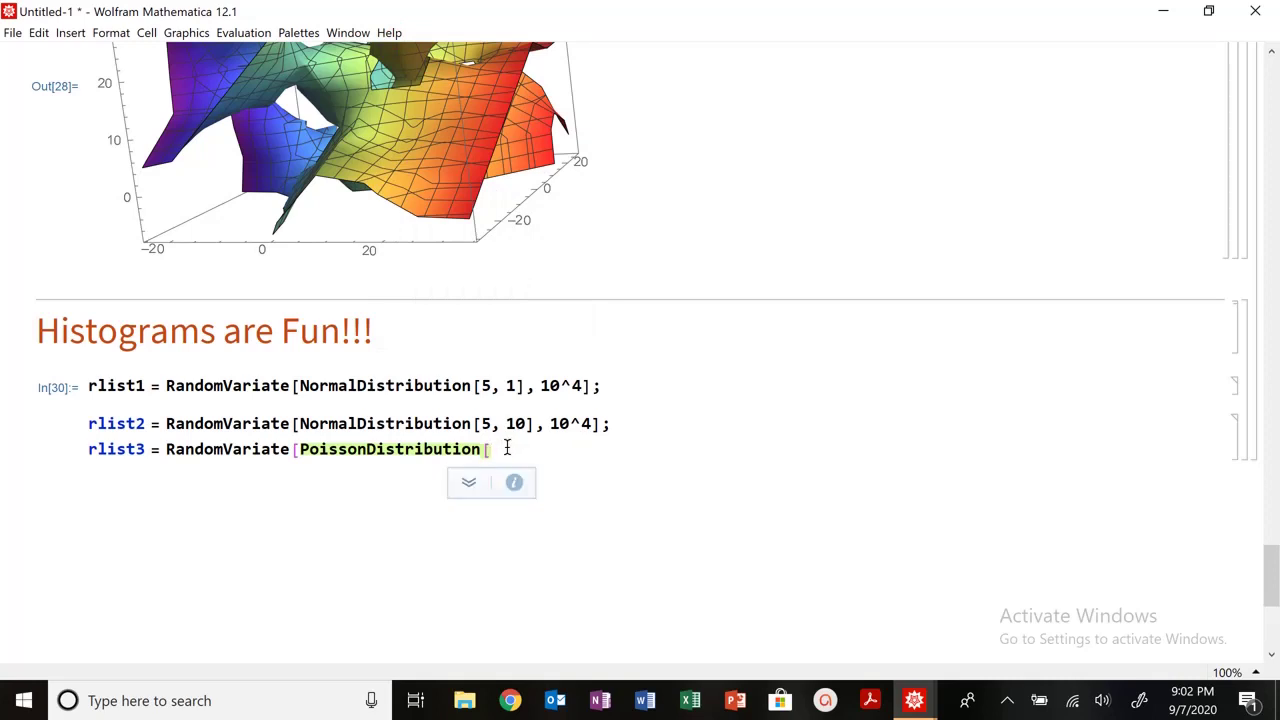
type("15")
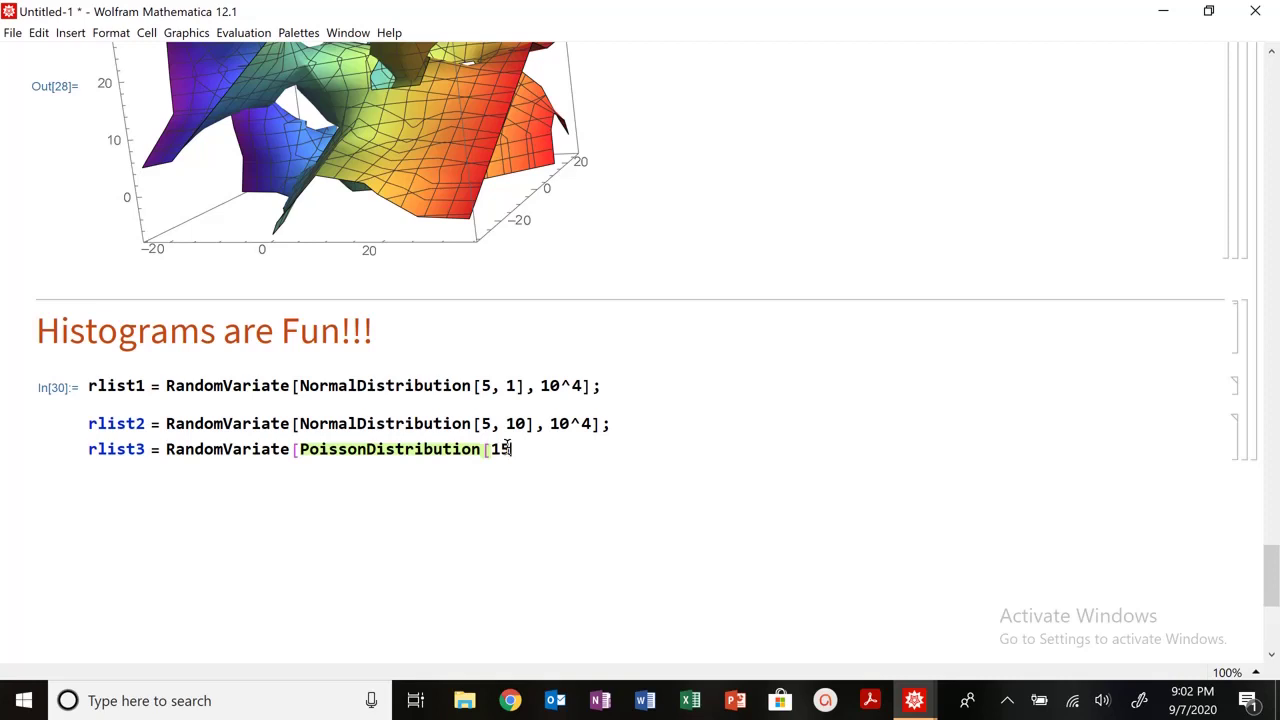
type("], 10^4")
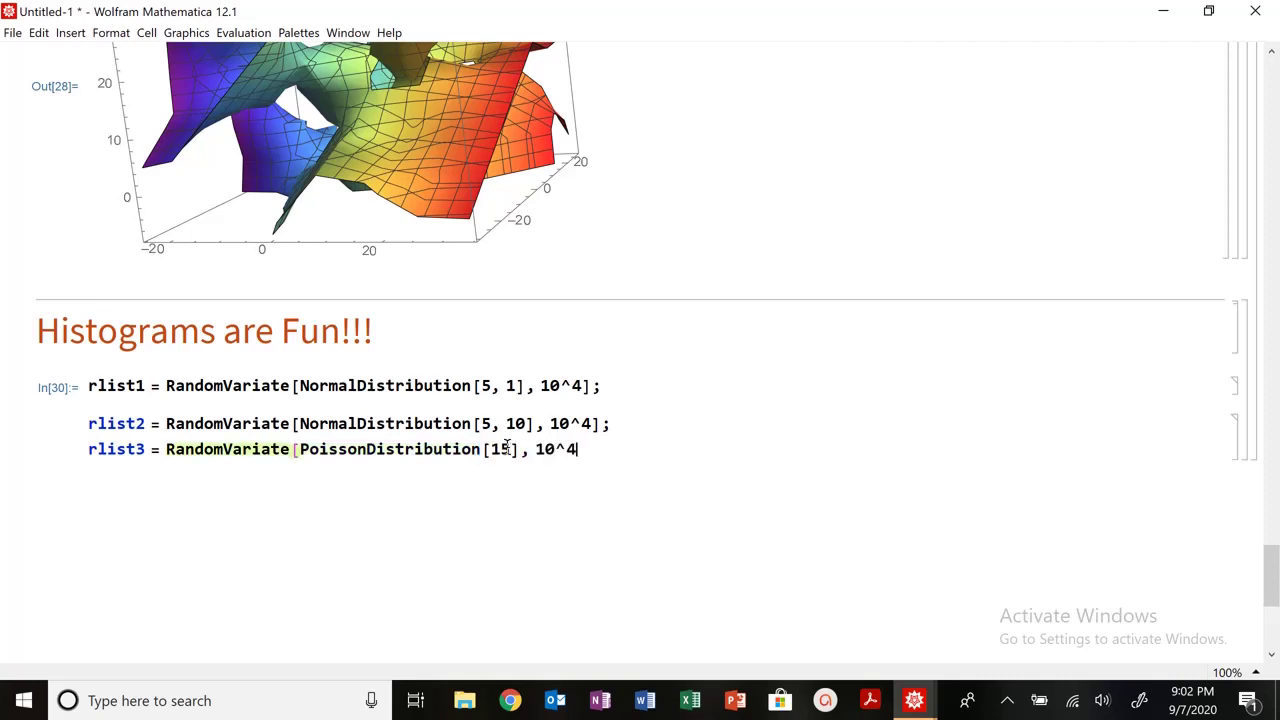
type("];")
key("shift+Return")
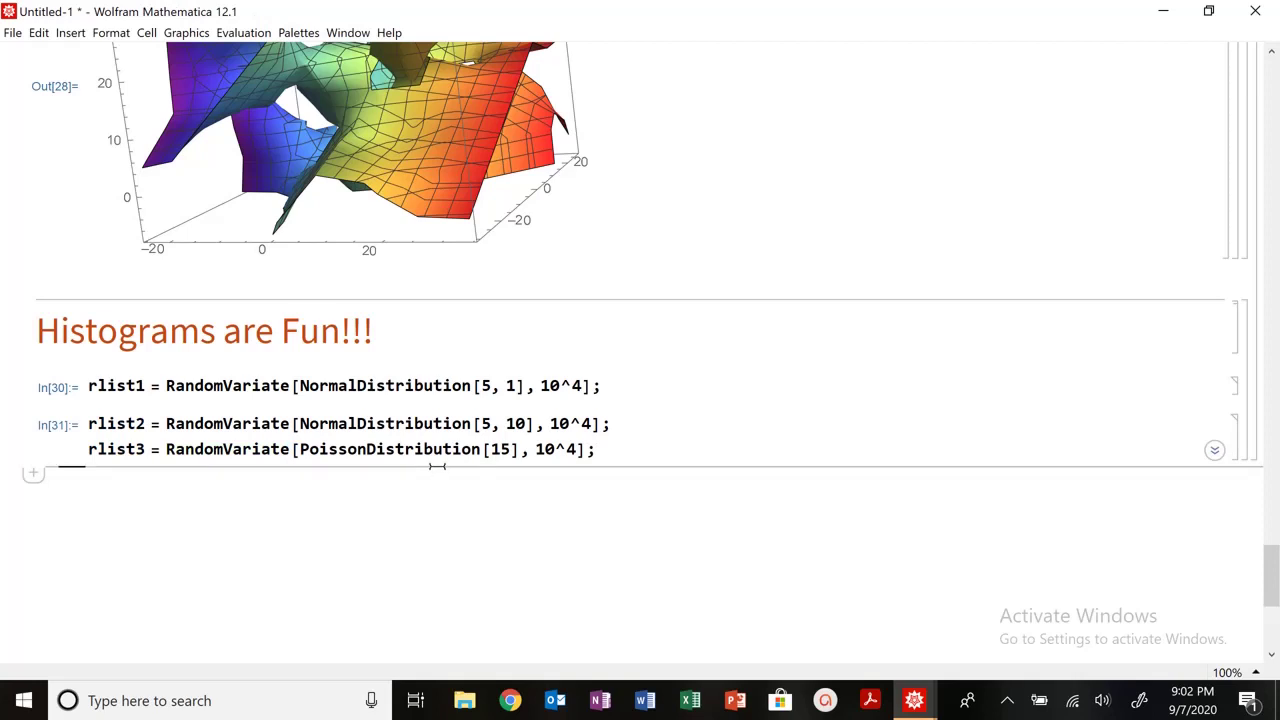
Compute Mean, Max and StandardDeviation of rlist1 by editing one input cell.
type("M")
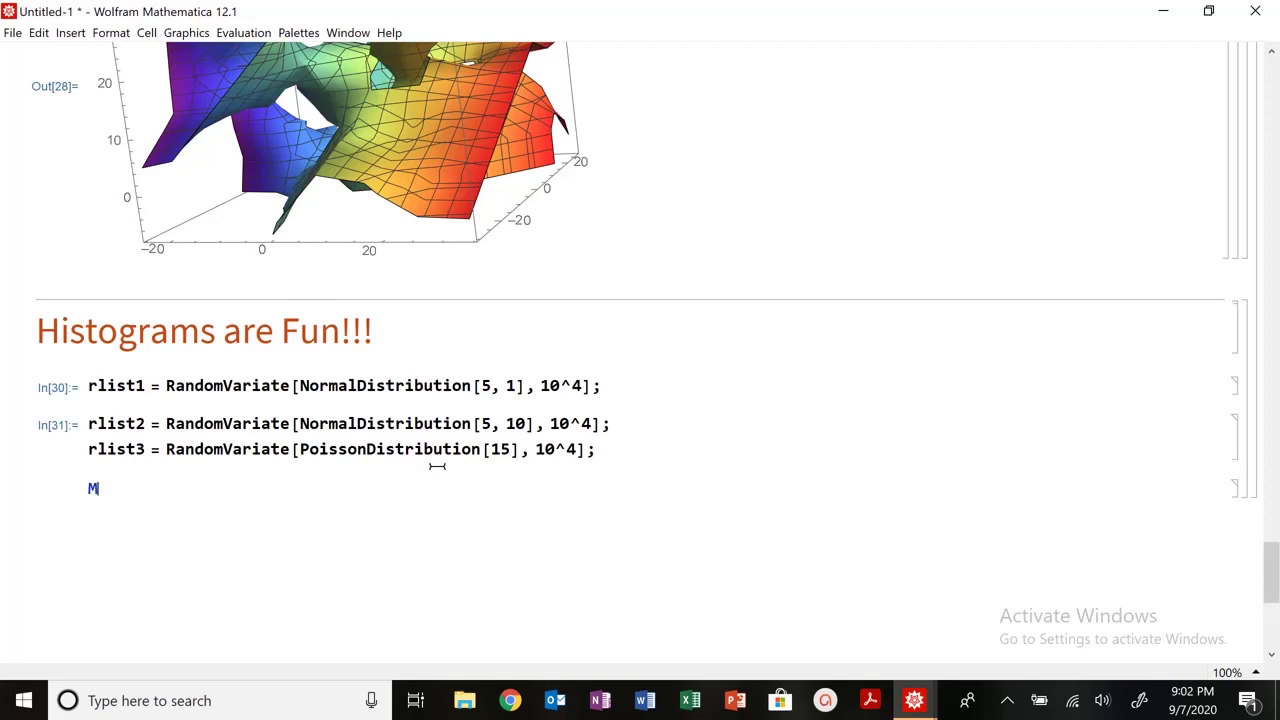
type("ean[rlist")
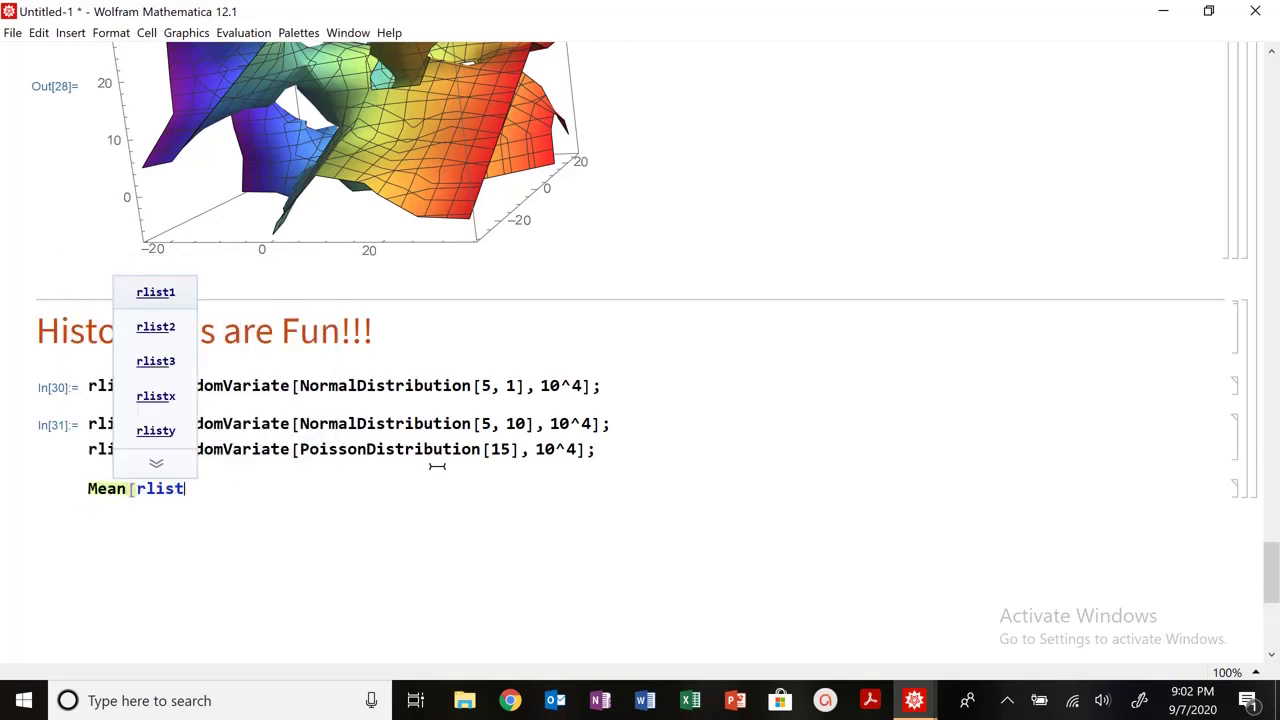
type("1]")
key("shift+Return")
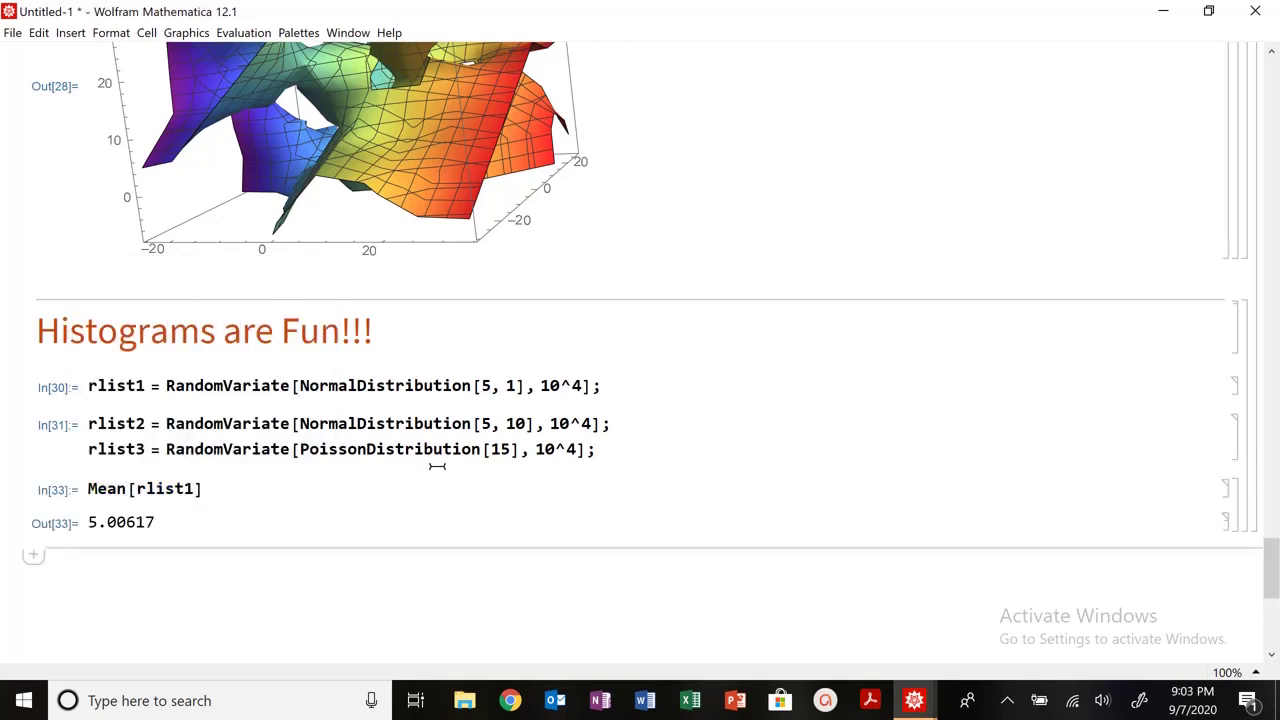
double_click(117, 486)
type("Max")
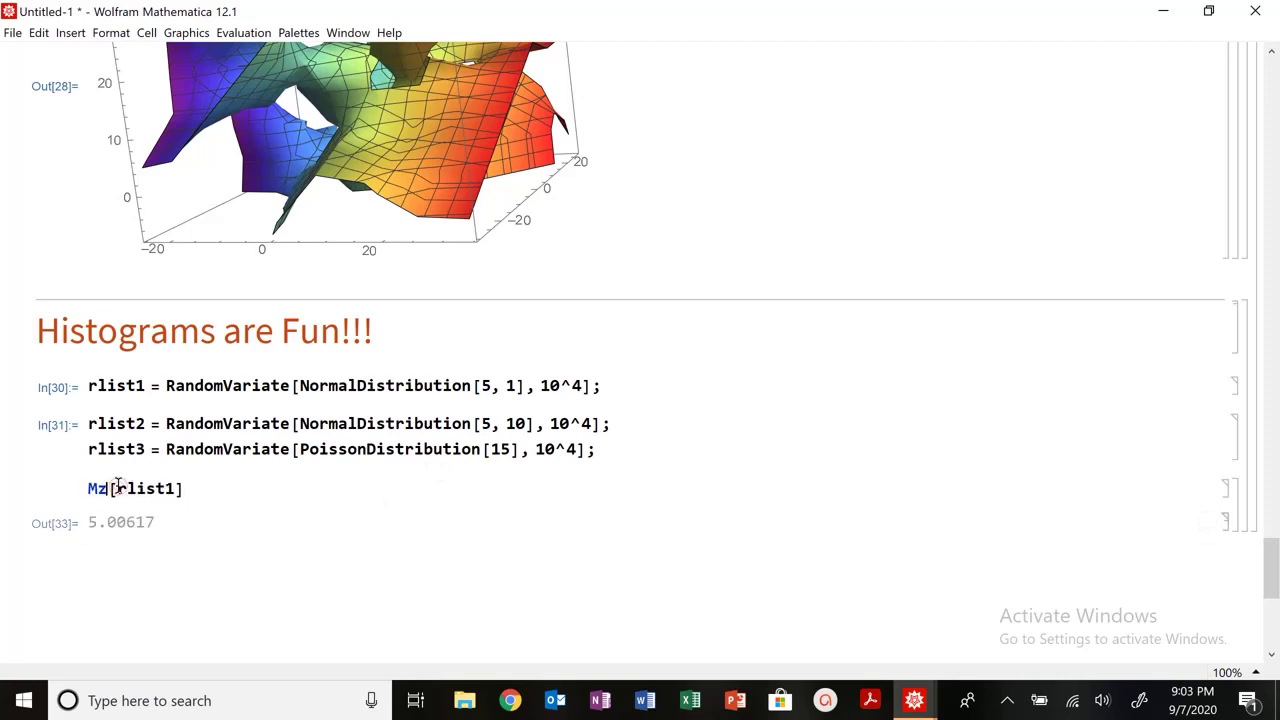
key("shift+Return")
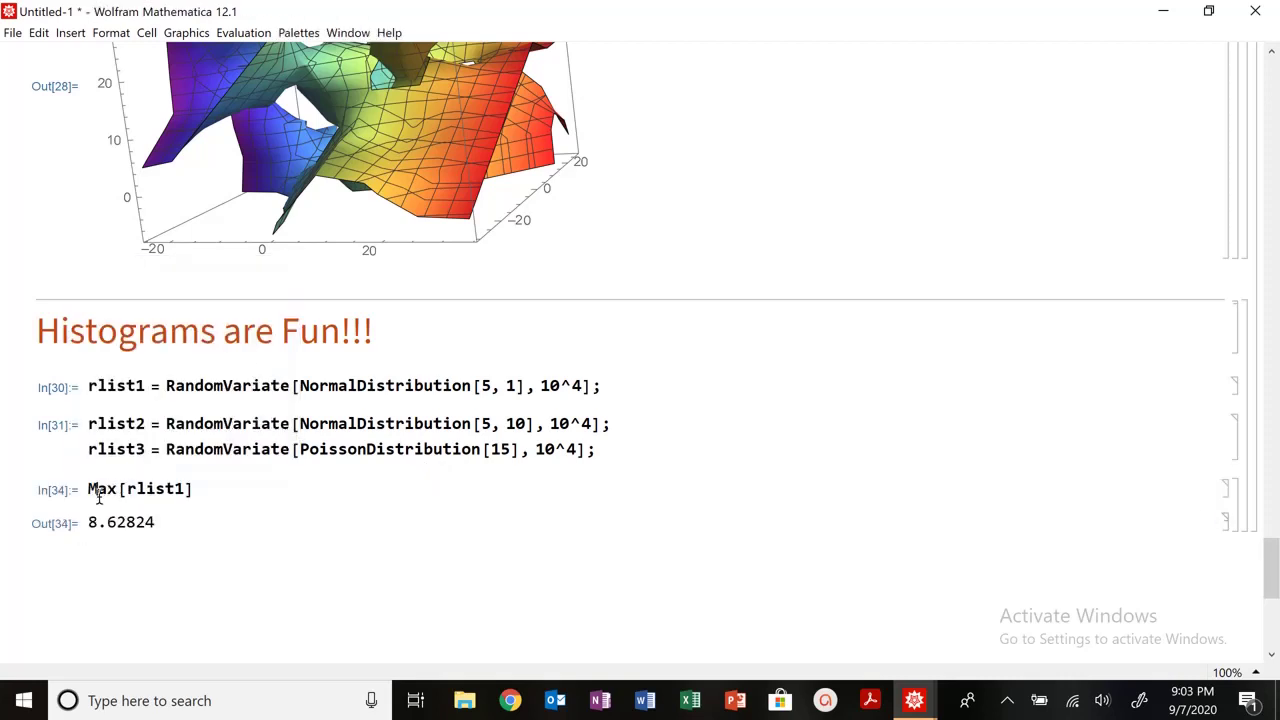
double_click(99, 493)
type("Stand")
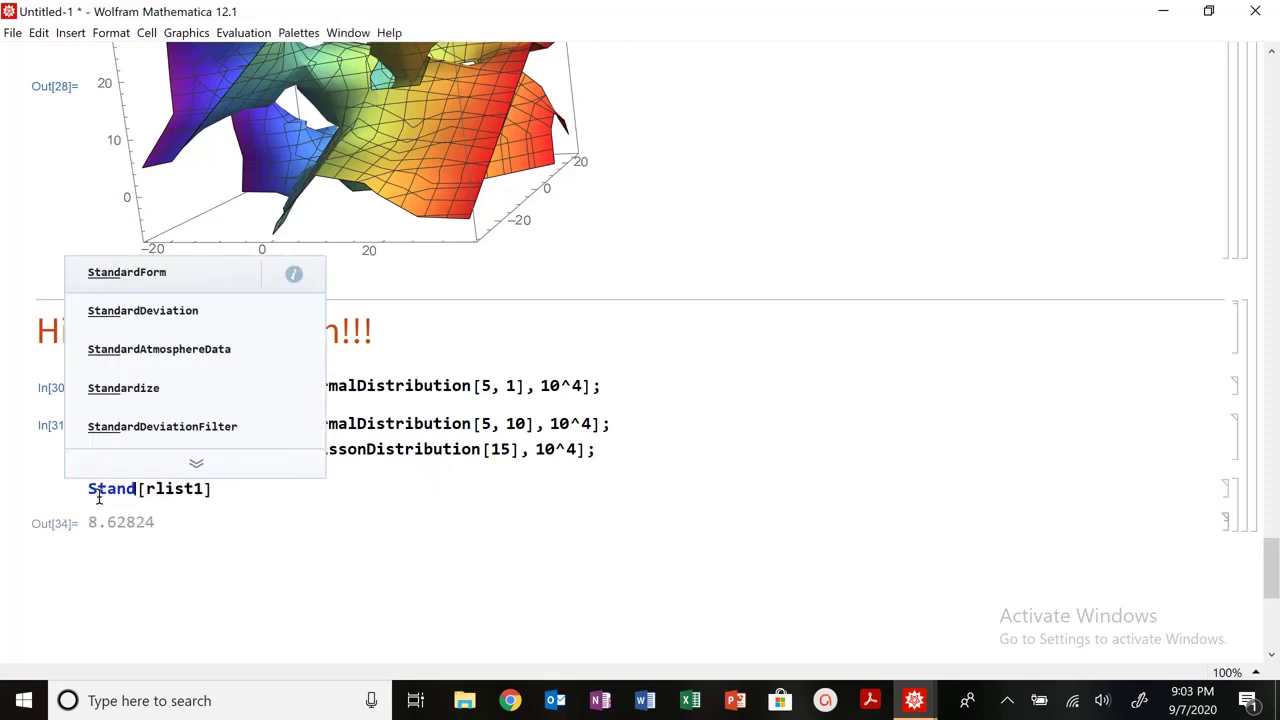
left_click(99, 495)
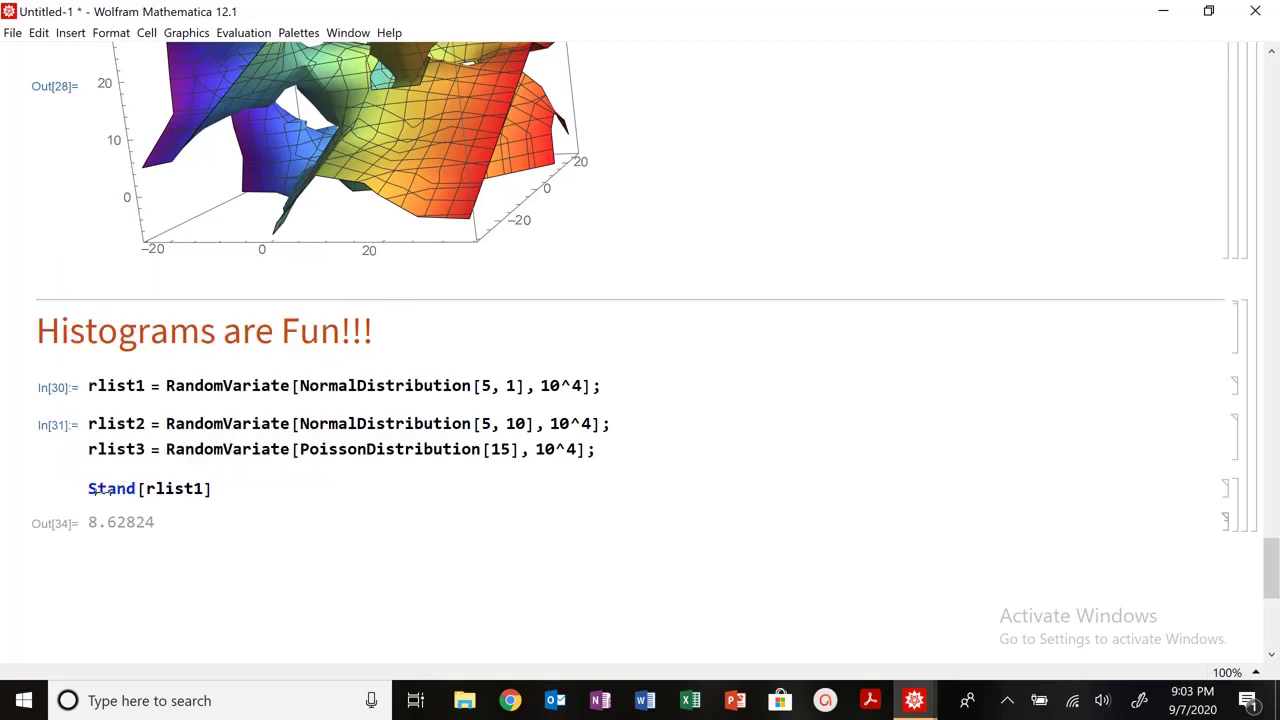
type("ar")
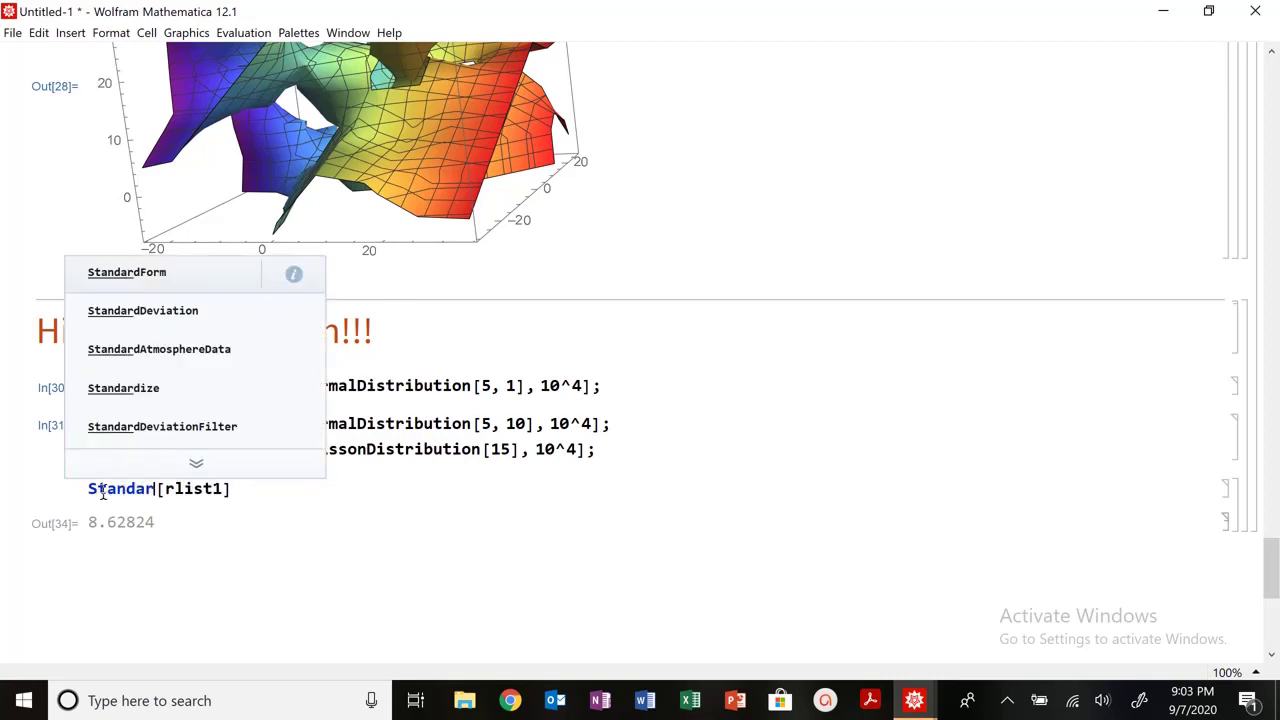
left_click(172, 303)
key("shift+Return")
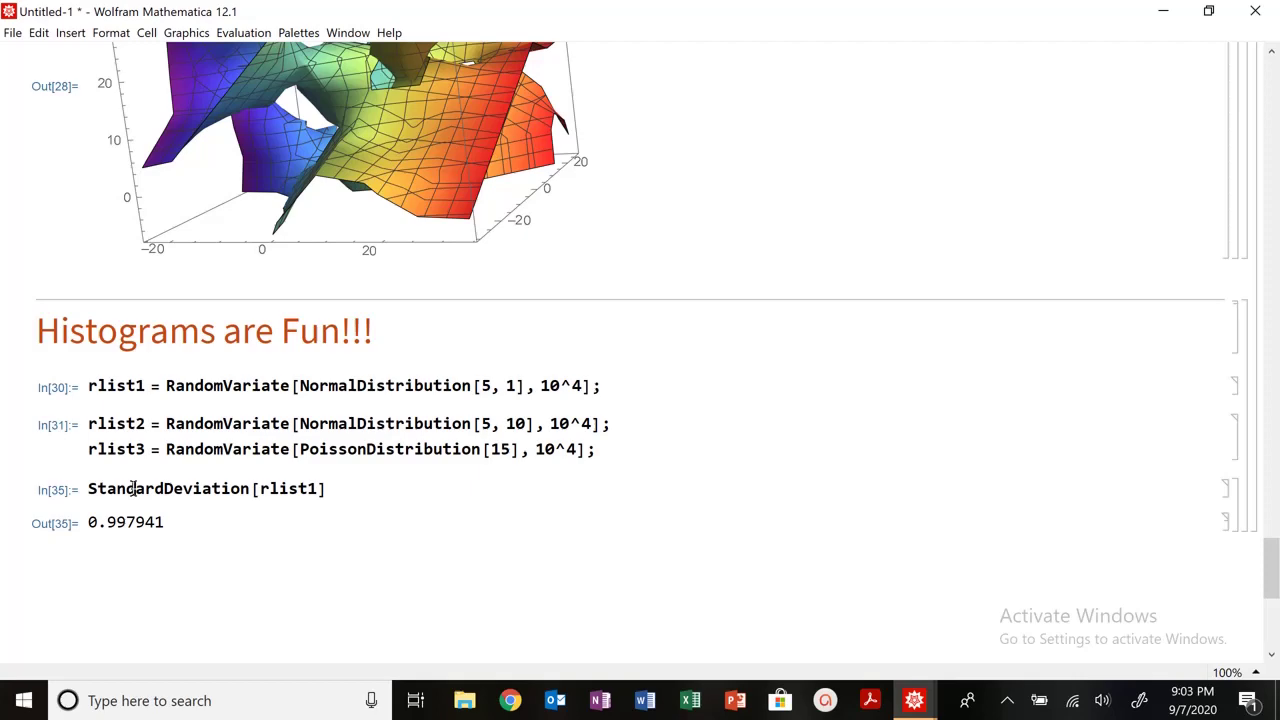
Compute Mode and then Median of rlist1, and select the Median cell group.
double_click(131, 489)
type("Mode")
key("shift+Return")
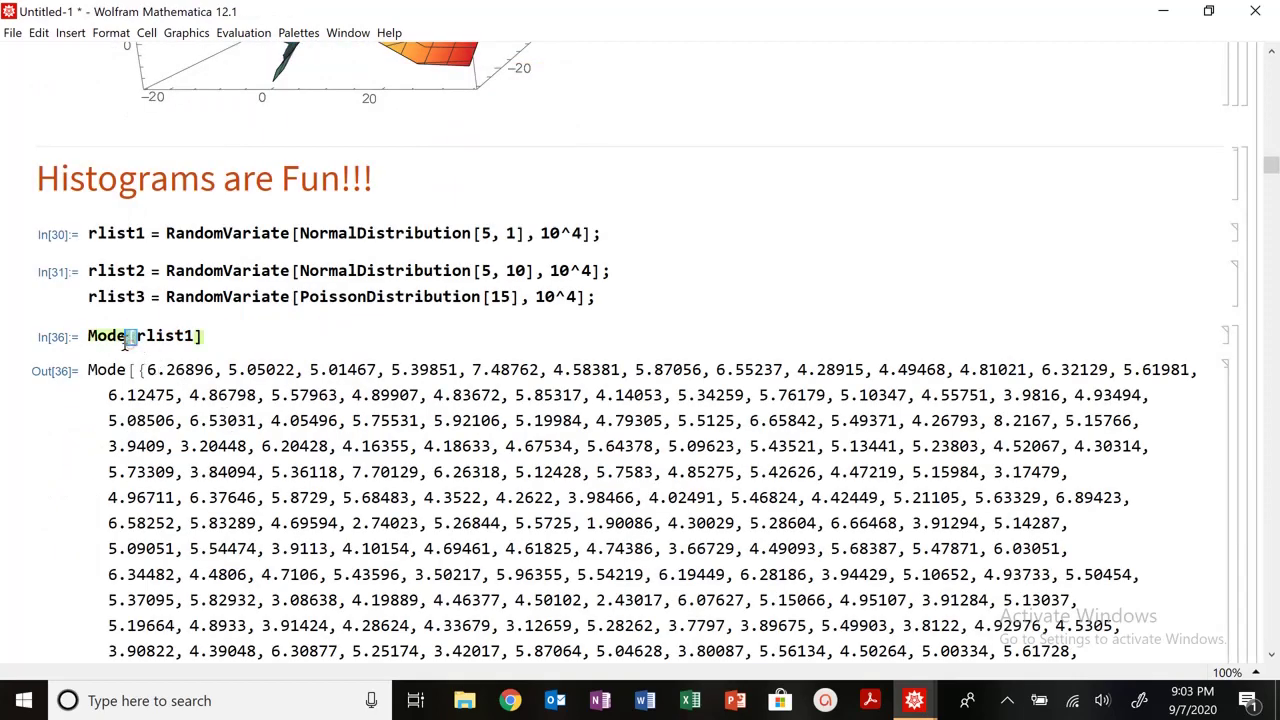
double_click(115, 340)
type("Mean")
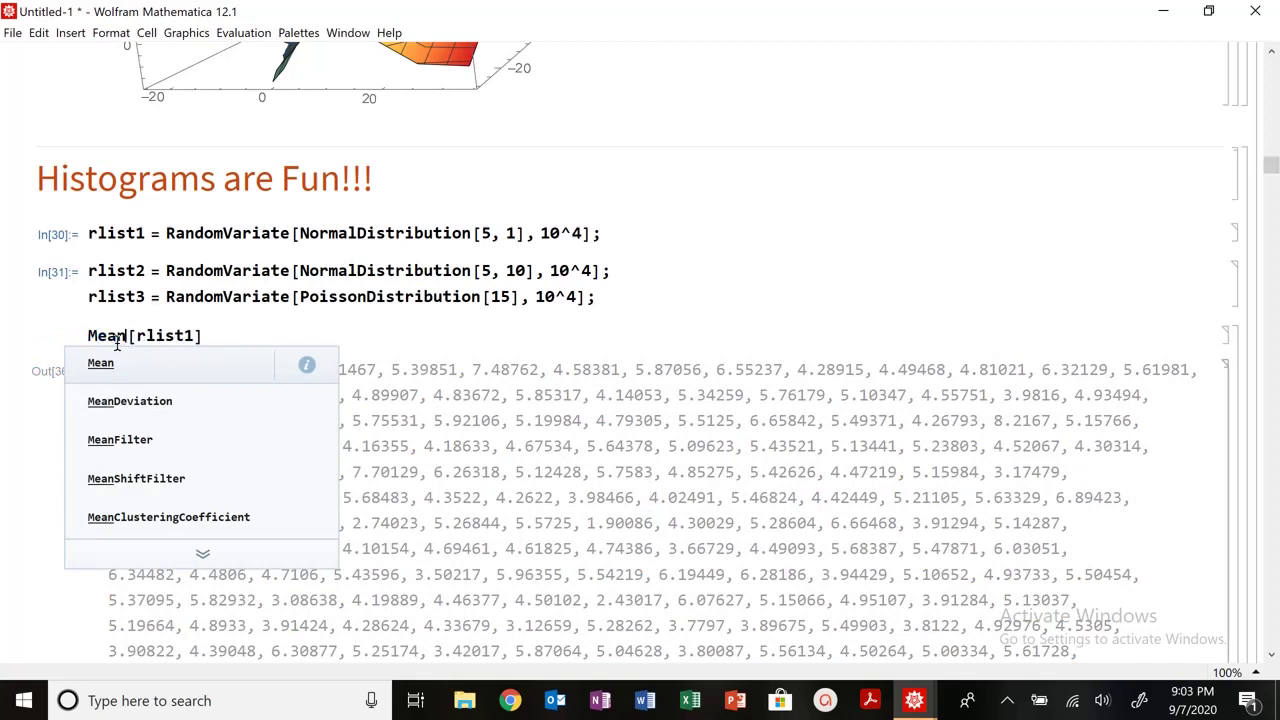
key("BackSpace")
key("BackSpace")
type("dian")
key("shift+Return")
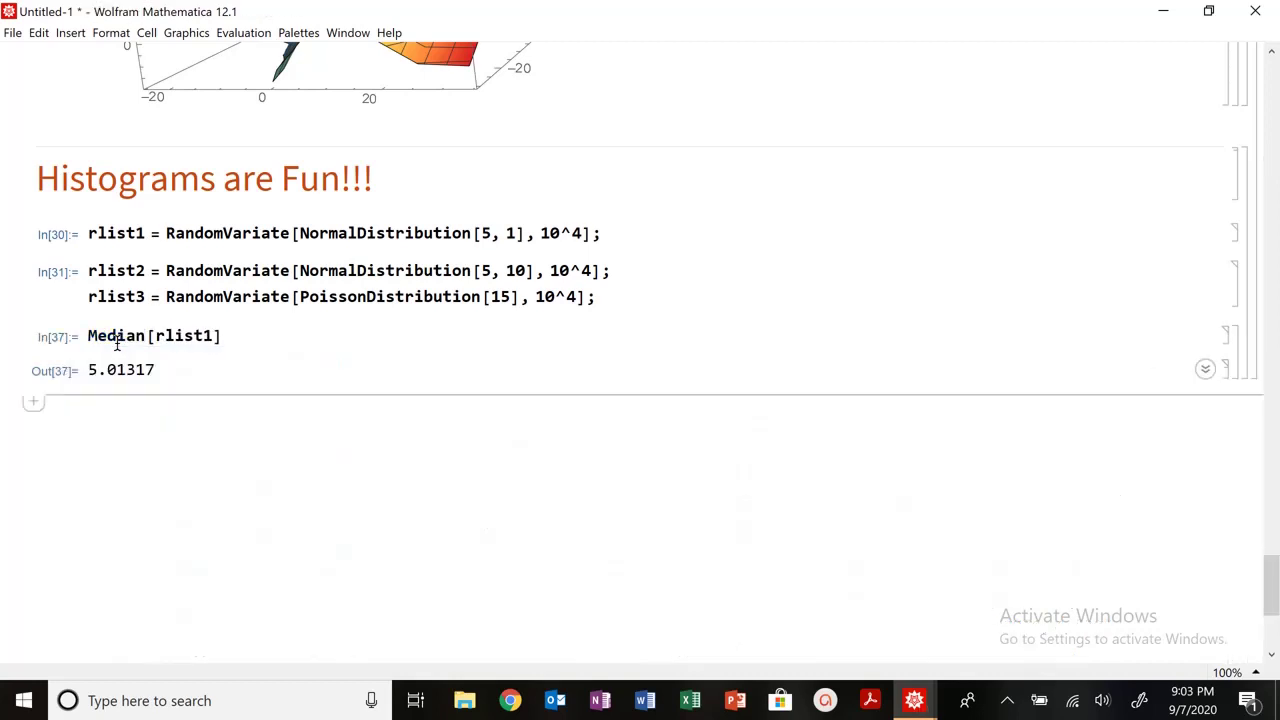
left_click(1237, 352)
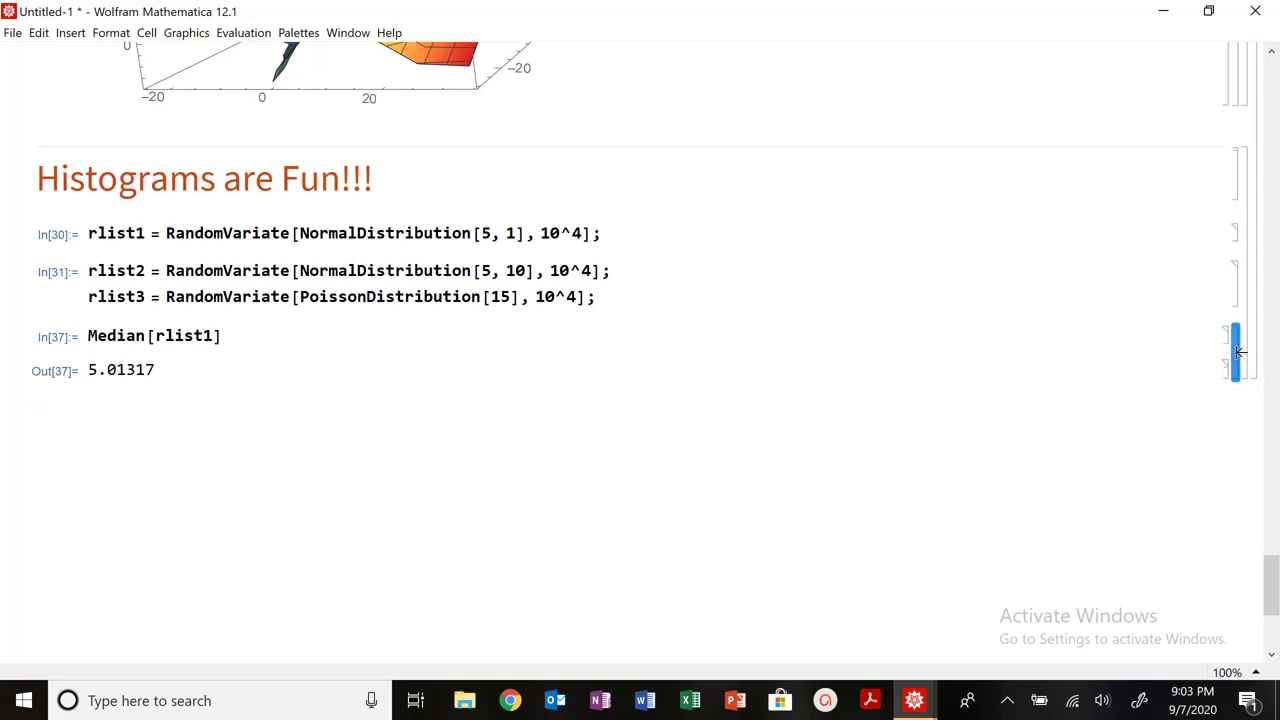
Delete the selected Median input and output cells.
key("Delete")
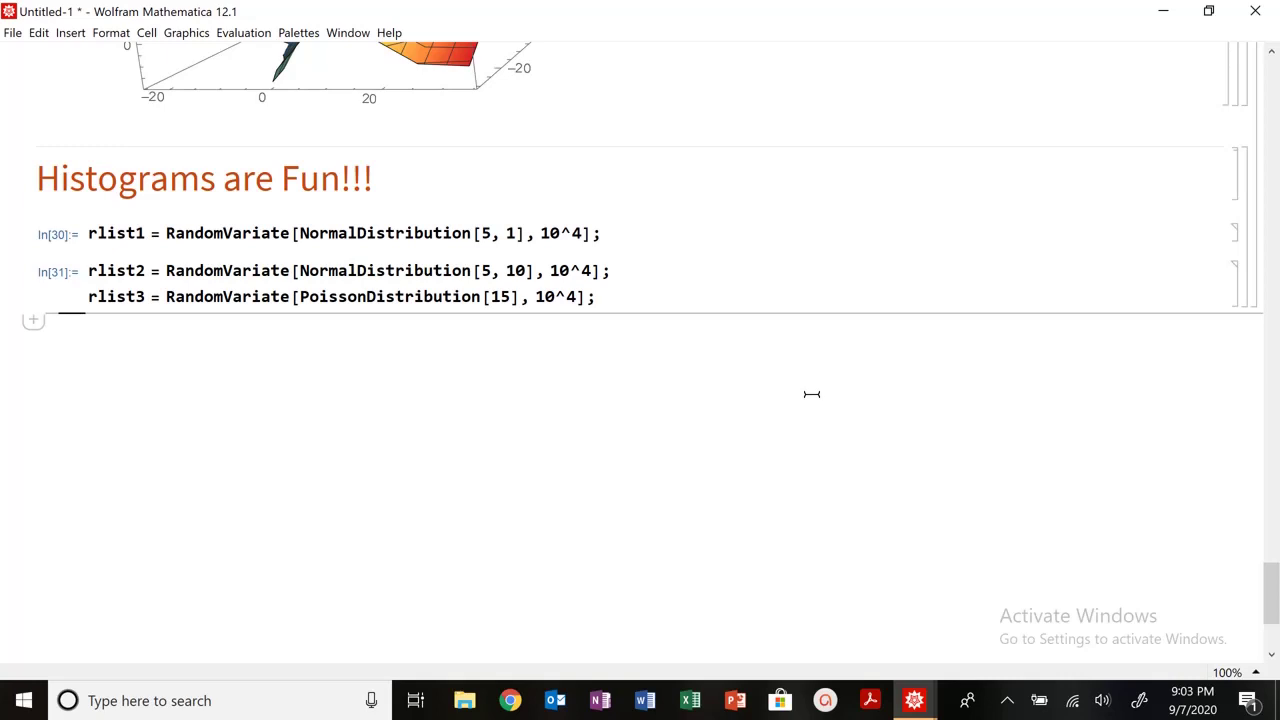
Plot Histogram[rlist1] and view the bell-shaped result.
type("Hi")
key("Return")
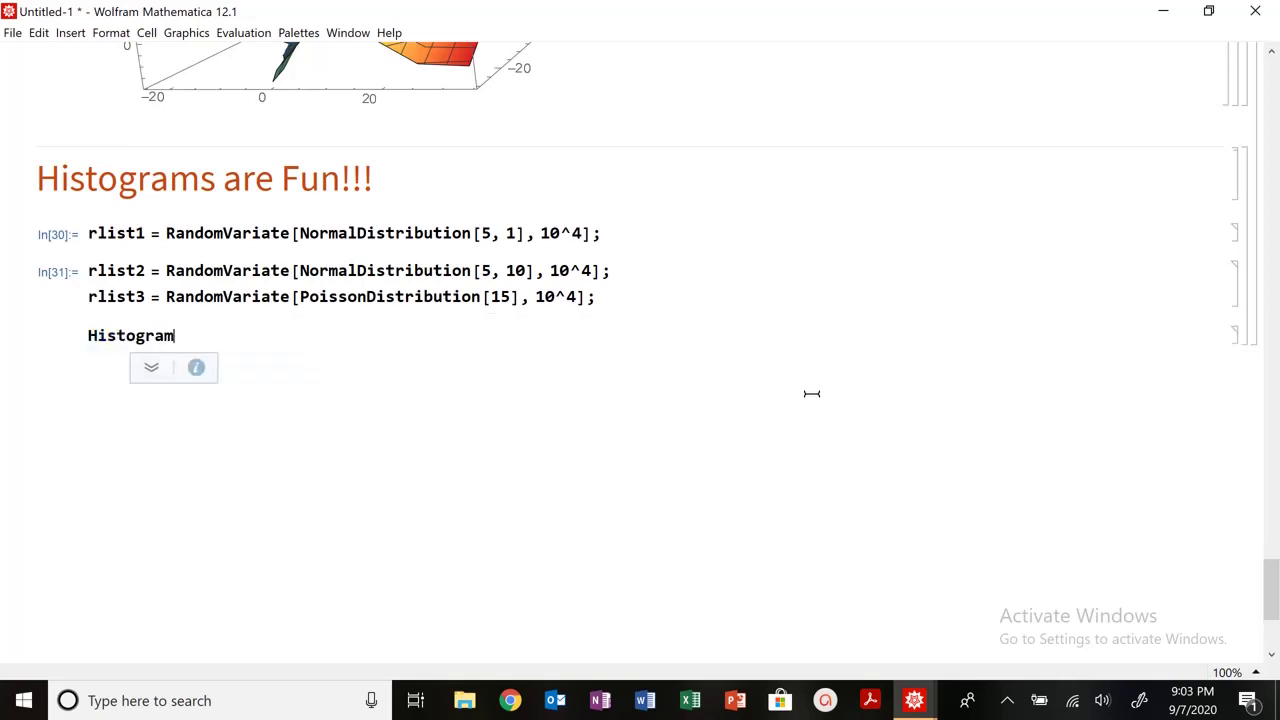
type("[rlist1")
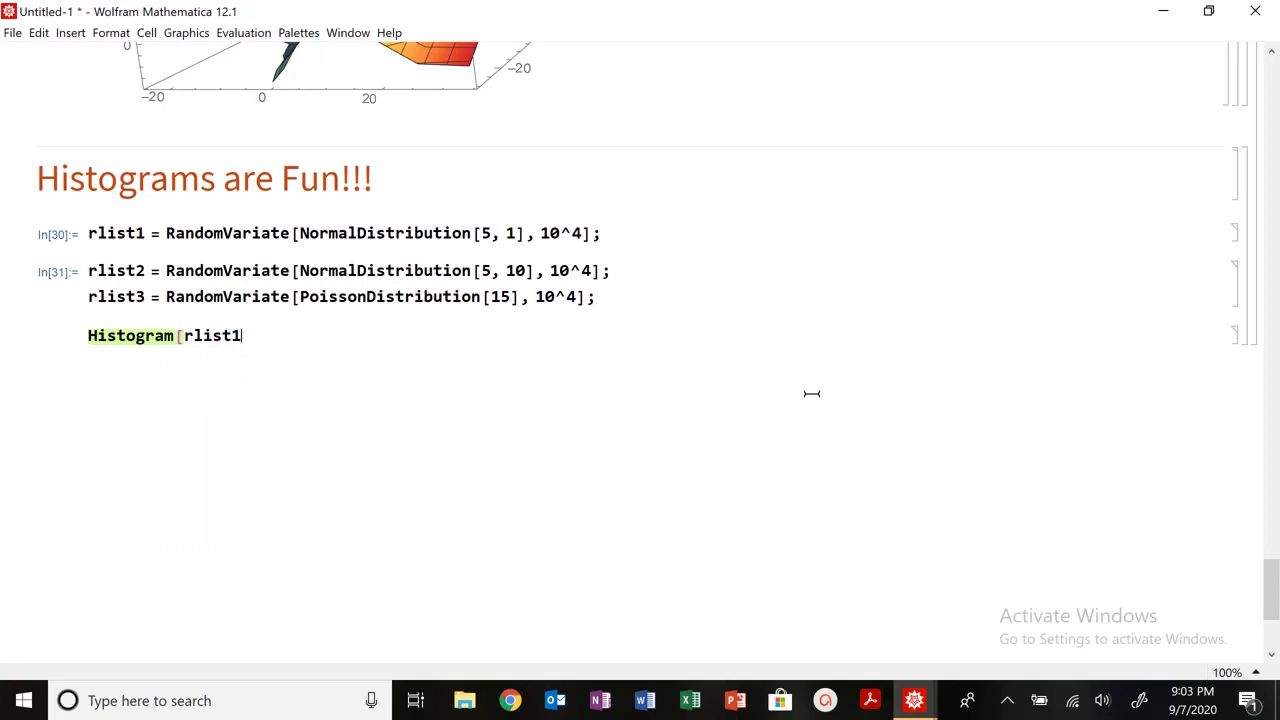
type("]")
key("shift+Return")
scroll(621, 410, "down", 5)
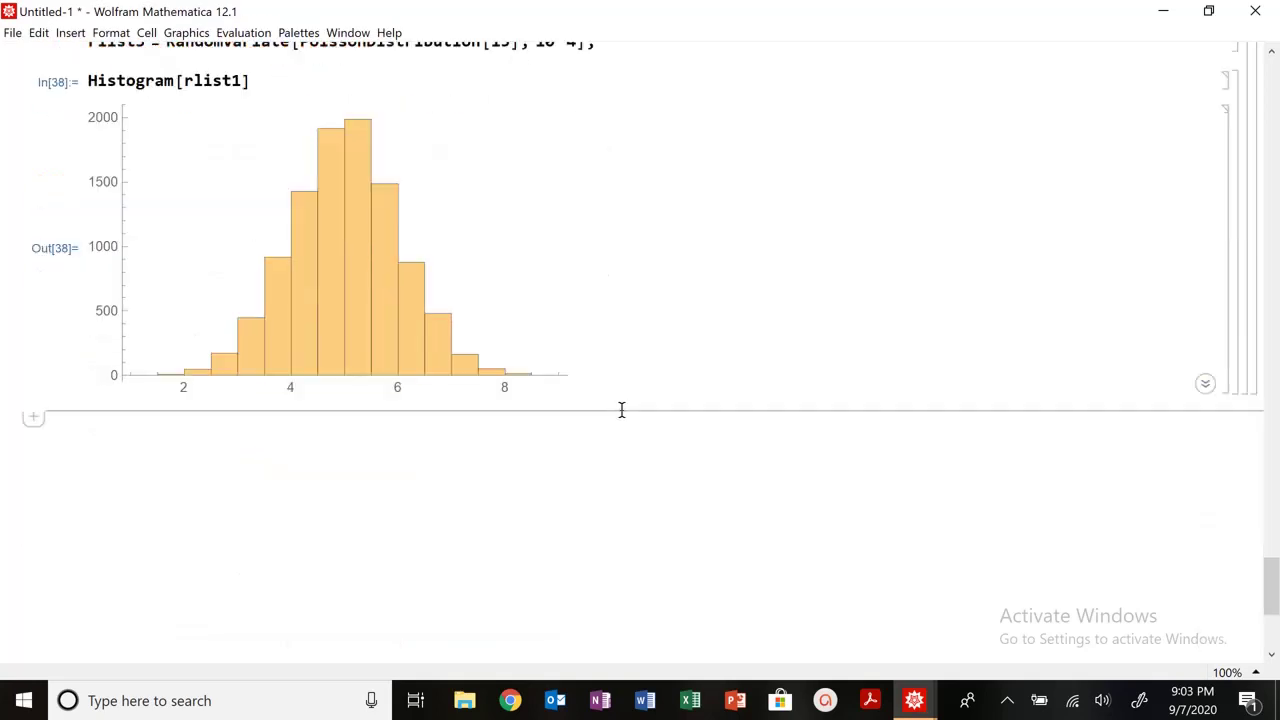
scroll(621, 410, "up", 5)
scroll(409, 506, "down", 3)
Add a second argument to the Histogram call, trimming ', Automatic' back to the comma.
mouse_move(349, 485)
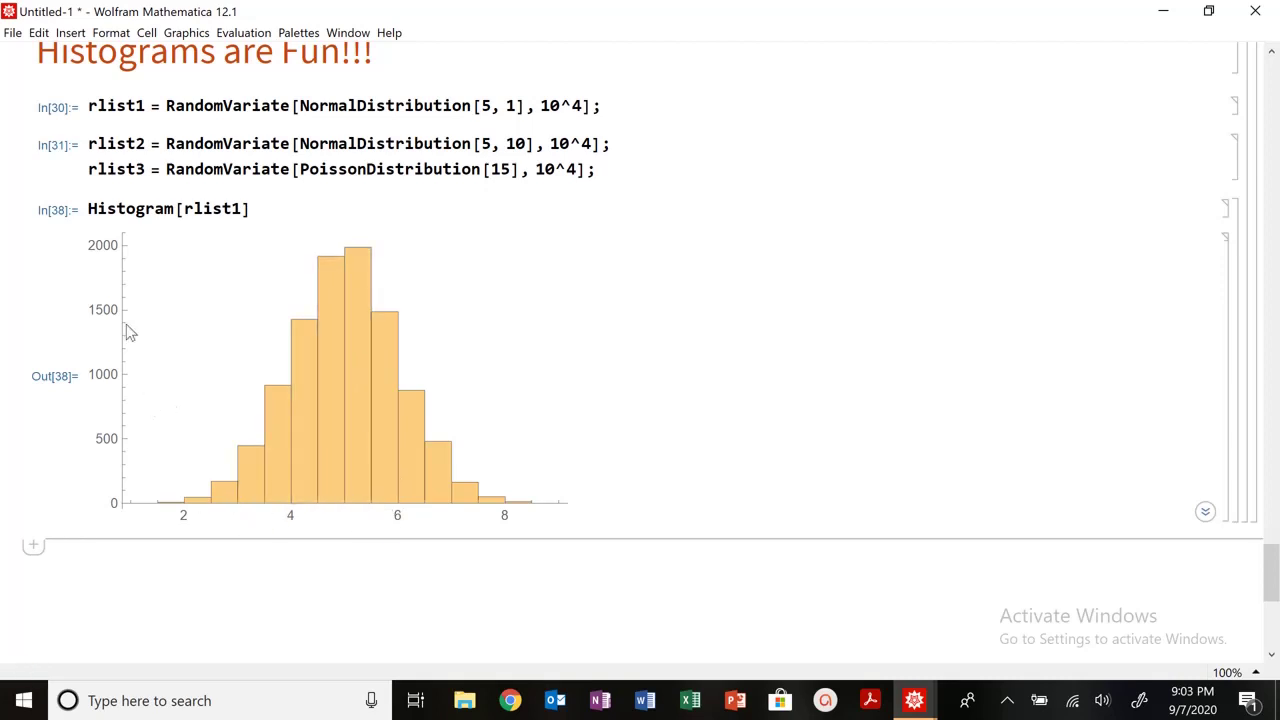
left_click(245, 214)
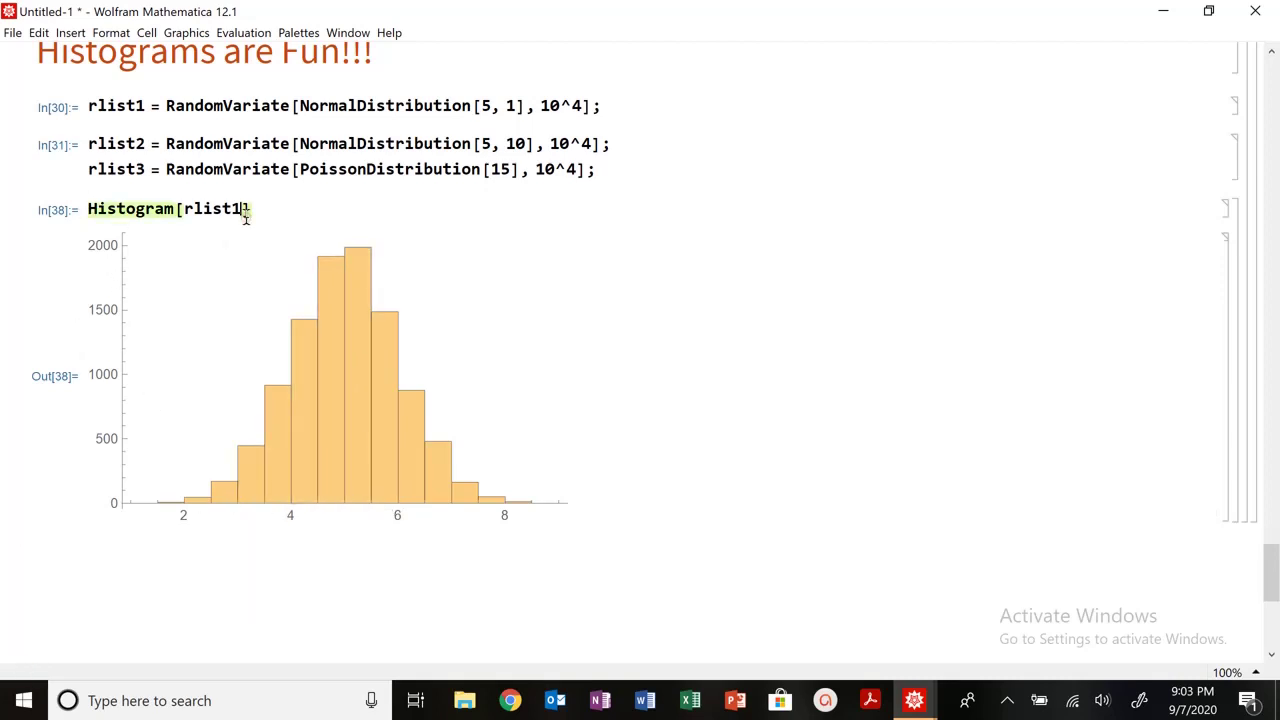
type(", Automatic")
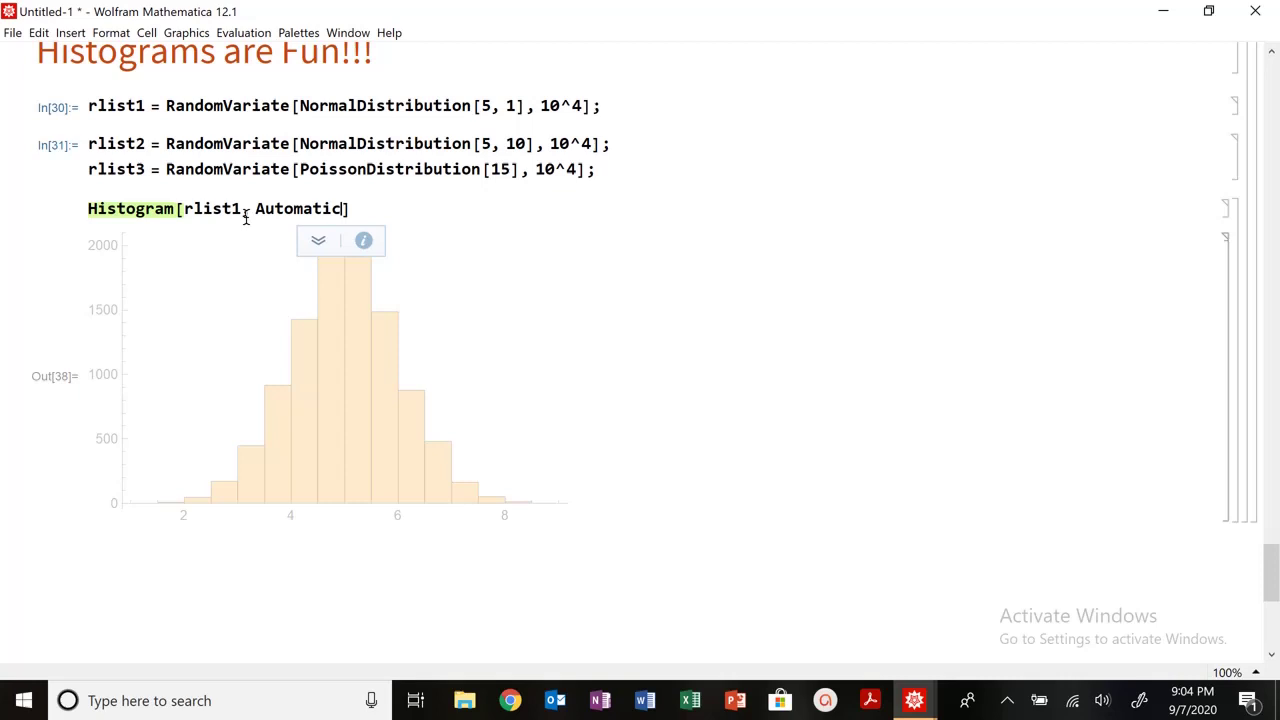
key("BackSpace")
key("BackSpace")
key("BackSpace")
key("BackSpace")
key("BackSpace")
key("BackSpace")
key("BackSpace")
key("BackSpace")
key("BackSpace")
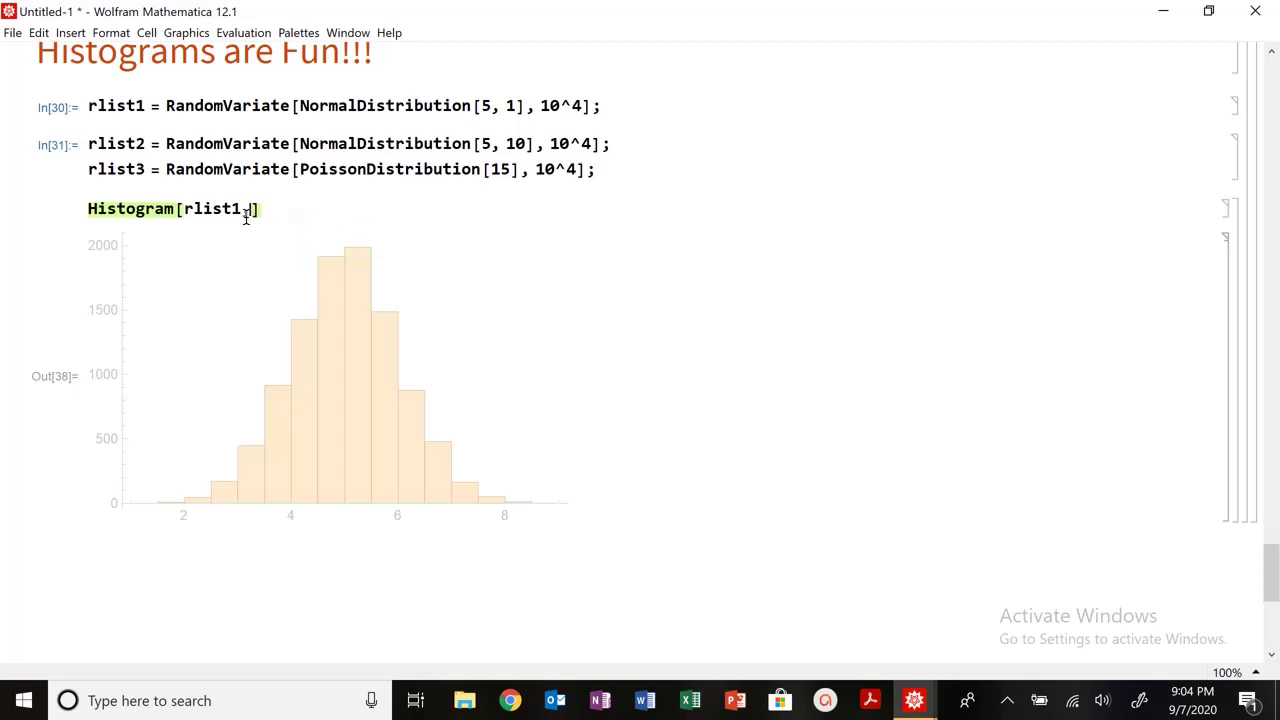
Look up Histogram in the Documentation Center and highlight its bspec and hspec usage forms.
left_click(394, 36)
left_click(464, 53)
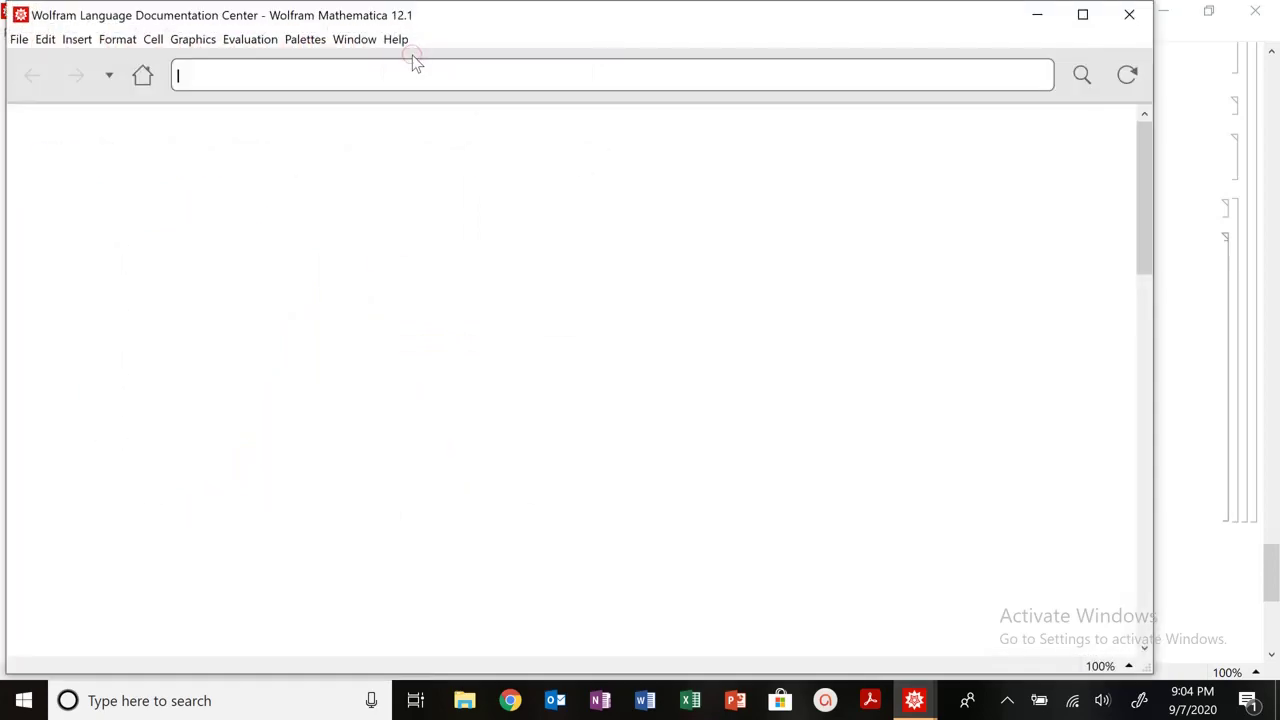
type("Histogram")
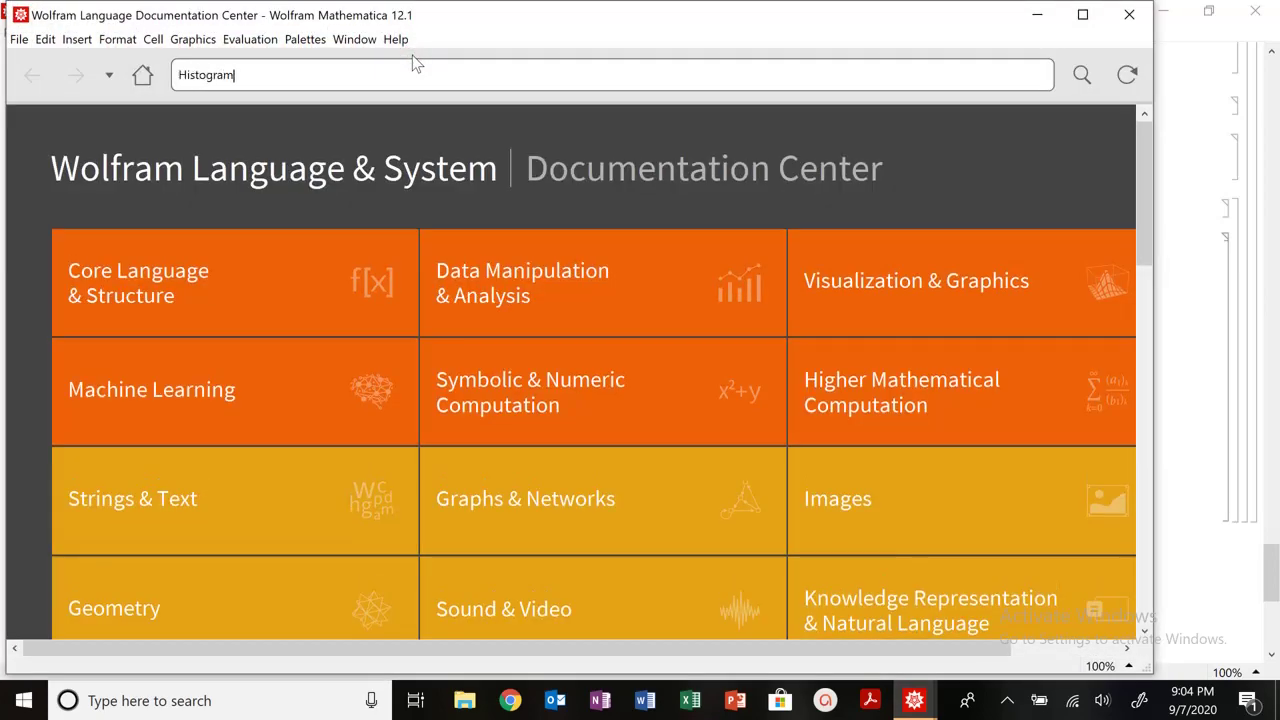
key("Return")
scroll(123, 297, "down", 3)
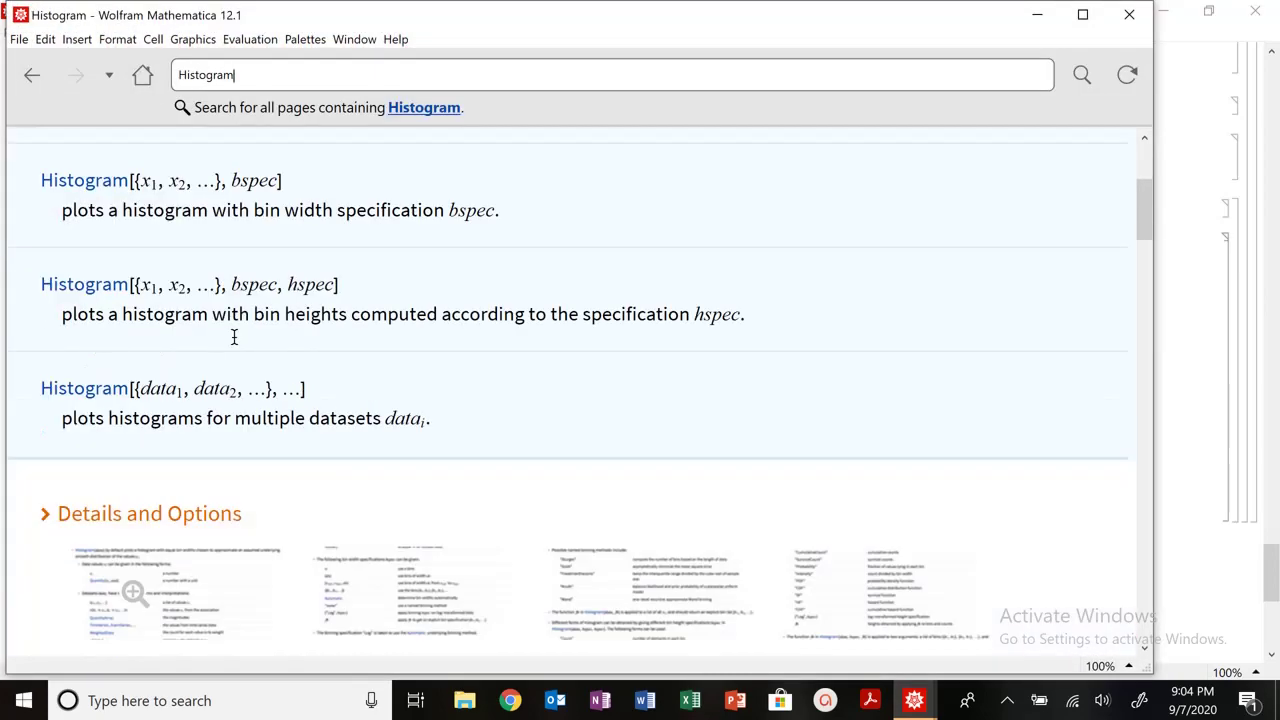
scroll(254, 296, "down", 5)
scroll(260, 330, "up", 6)
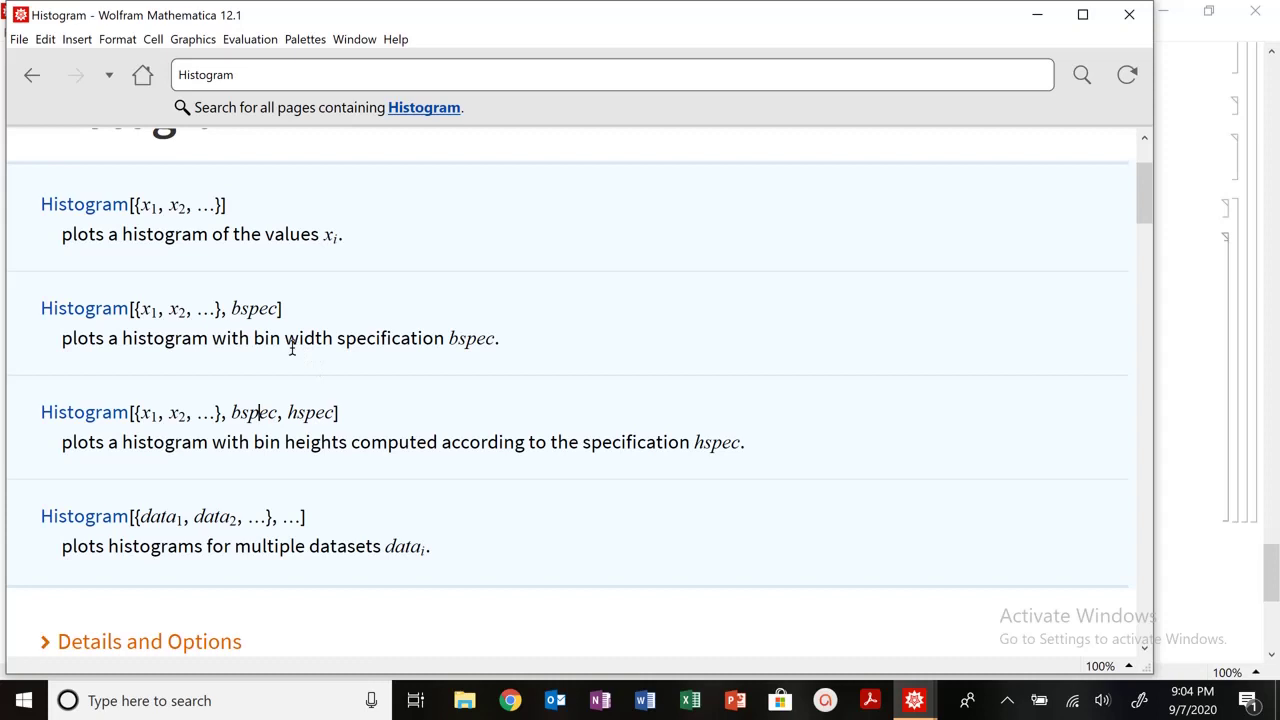
left_click_drag(287, 341, 304, 344)
double_click(306, 412)
Plot Histogram[rlist1, Automatic, "Count"], correcting the mistaken Counts argument to "Count".
left_click(1129, 14)
type("Auto")
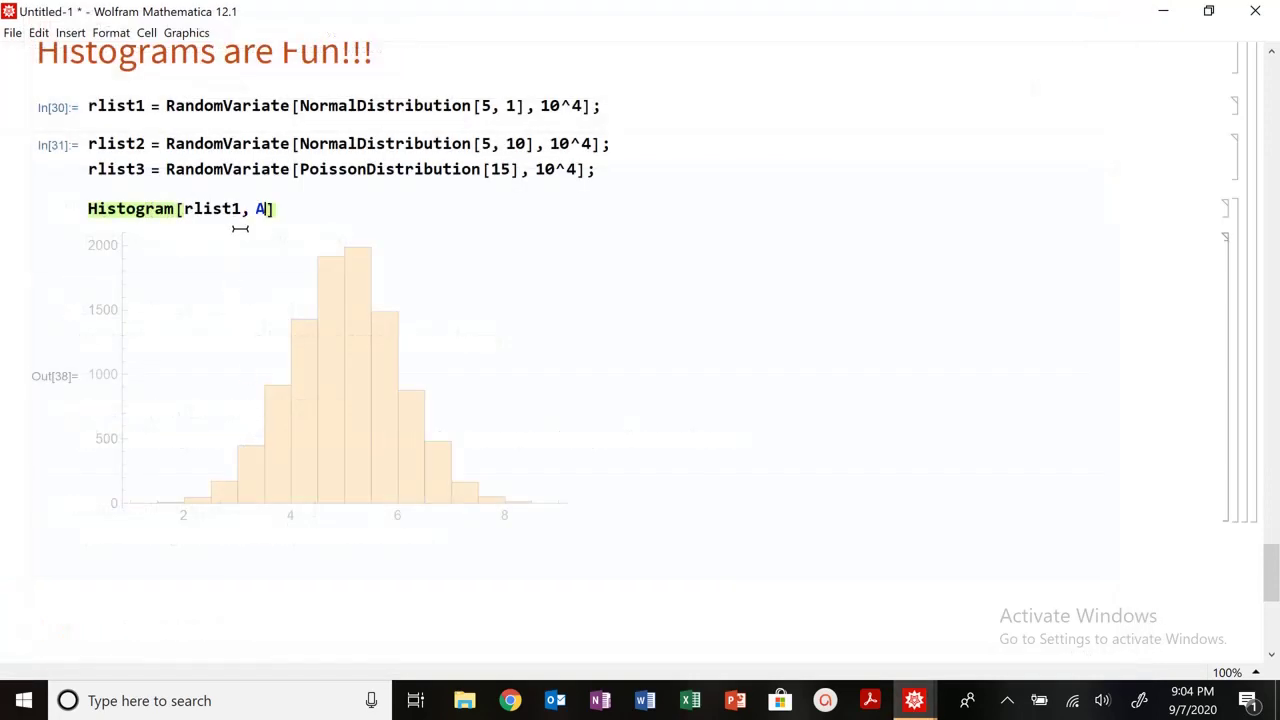
key("Return")
type(",")
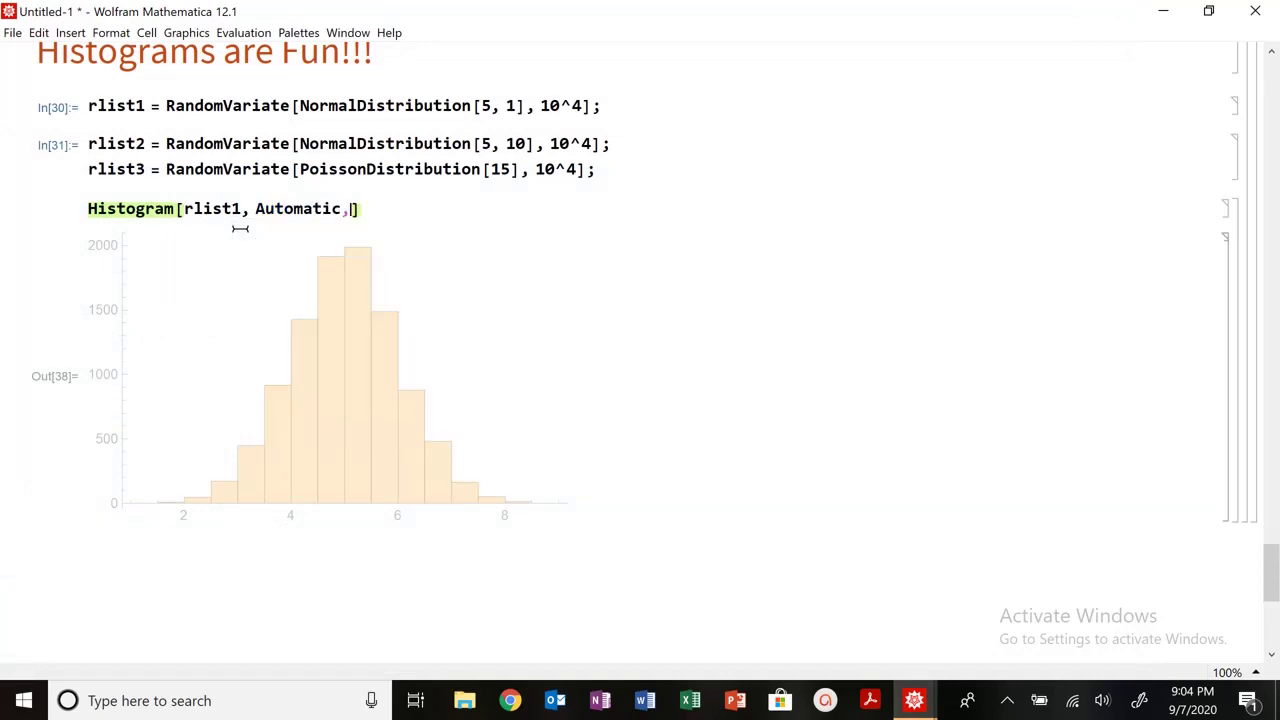
type(" Counts")
key("shift+Return")
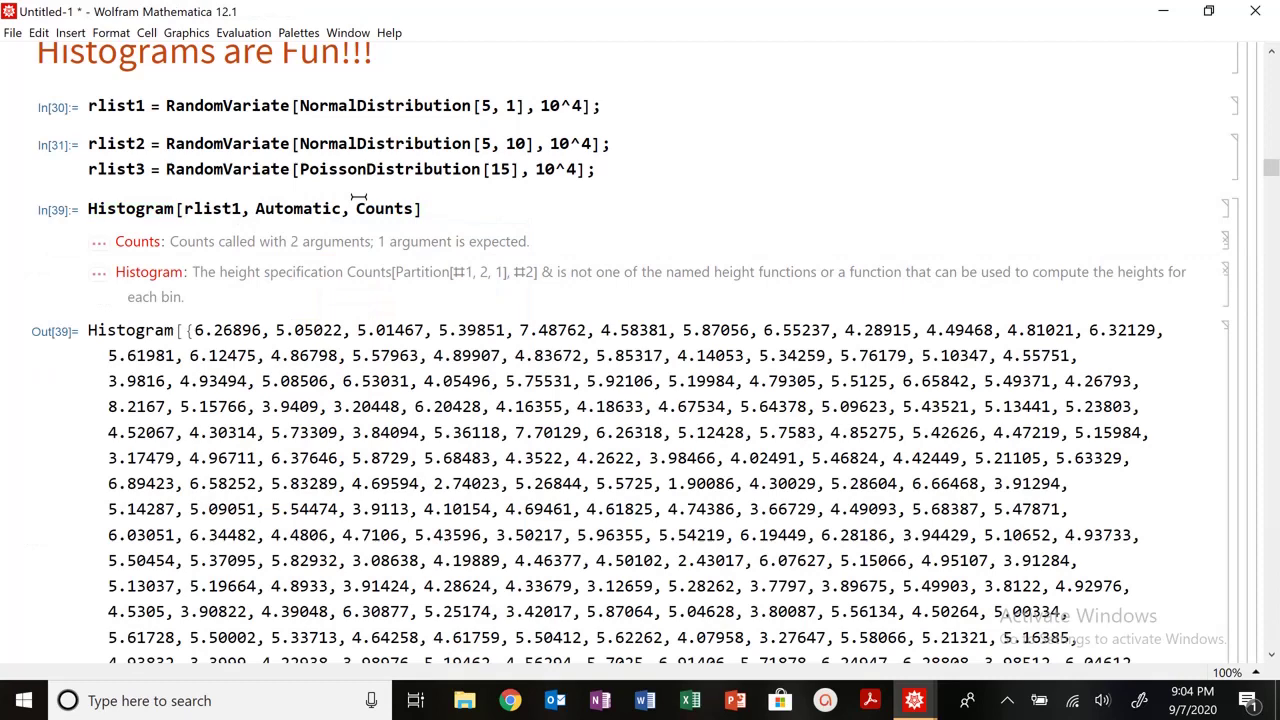
double_click(378, 207)
type("\"Count")
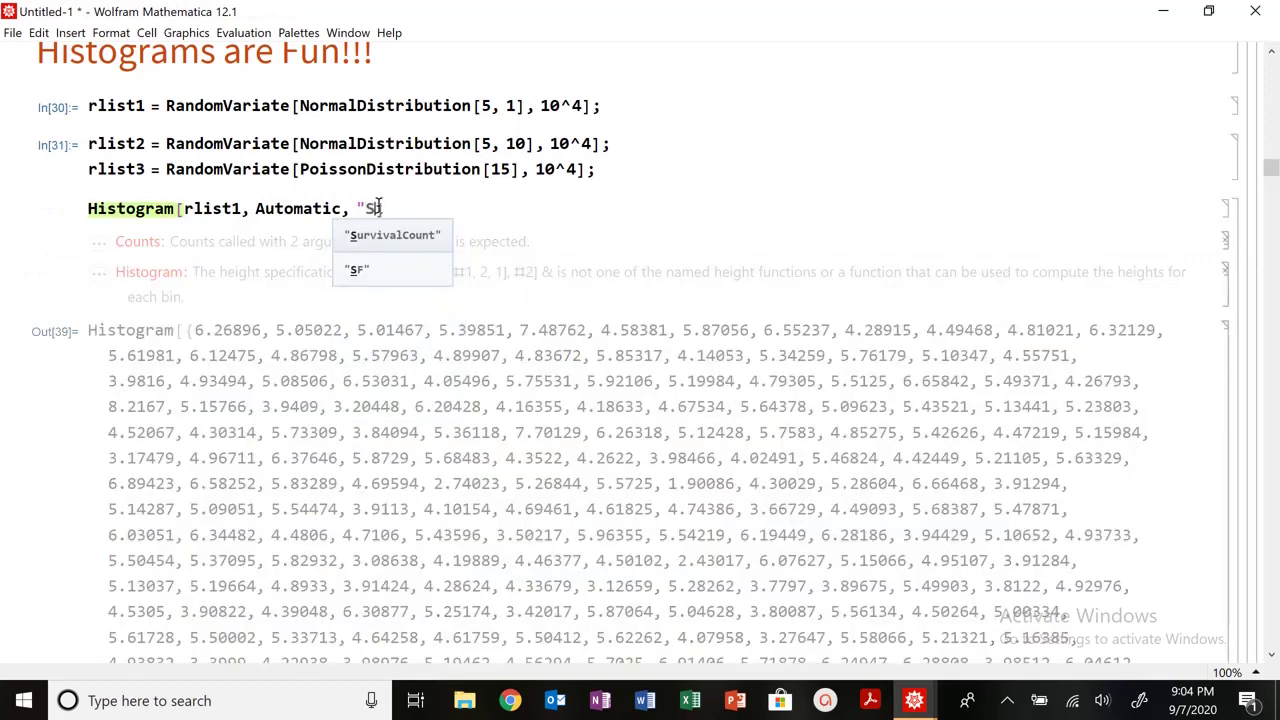
key("shift+Return")
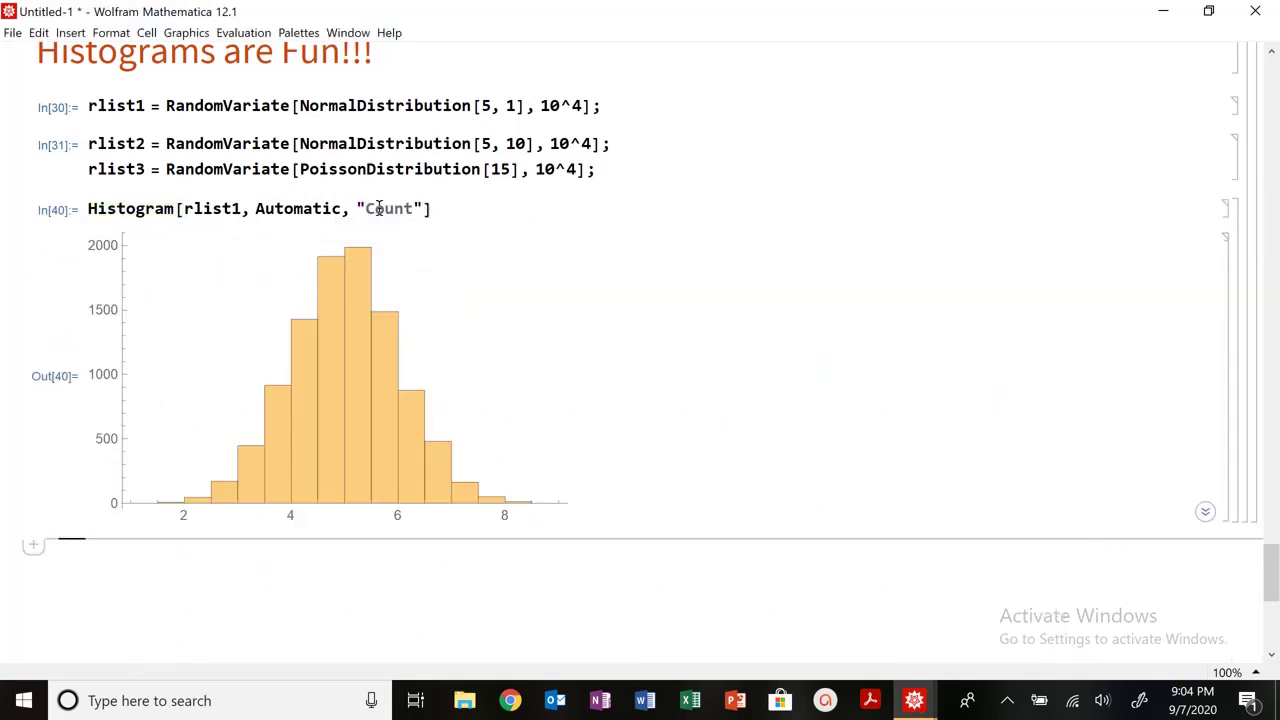
double_click(296, 212)
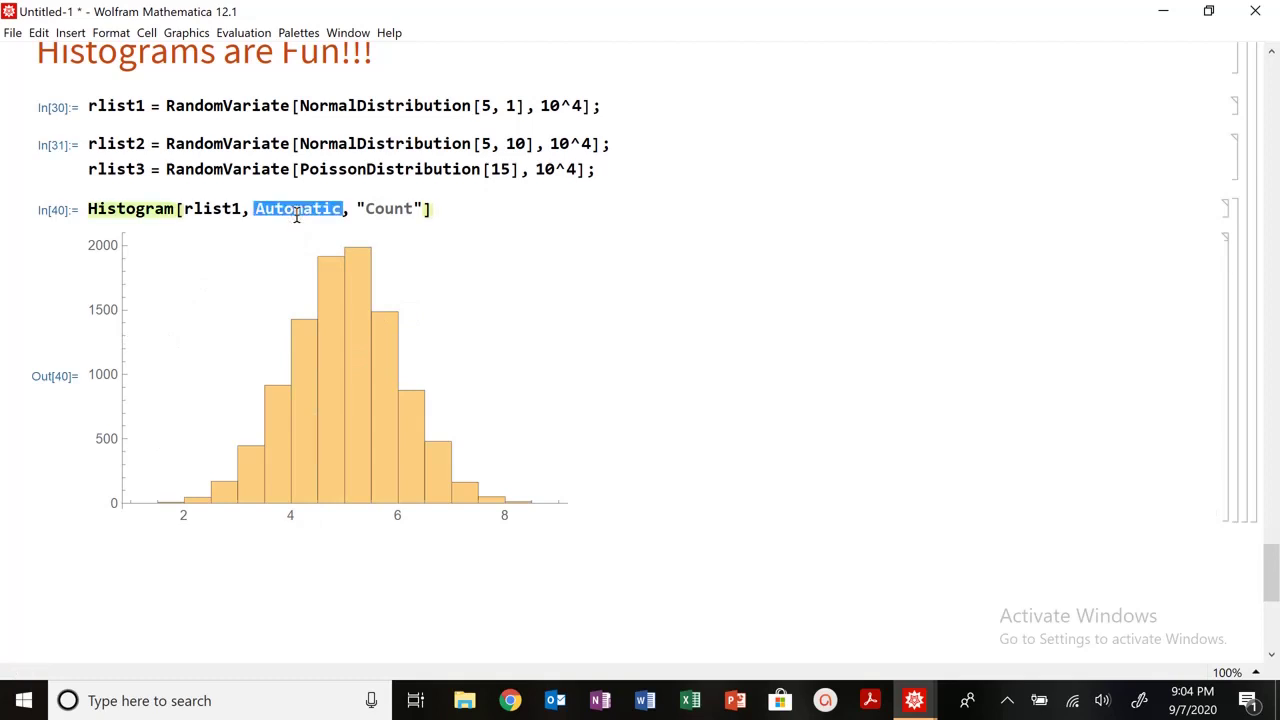
Redraw the rlist1 count histogram with 20, 10, 4 and finally 1000 bins.
type("20")
key("shift+Return")
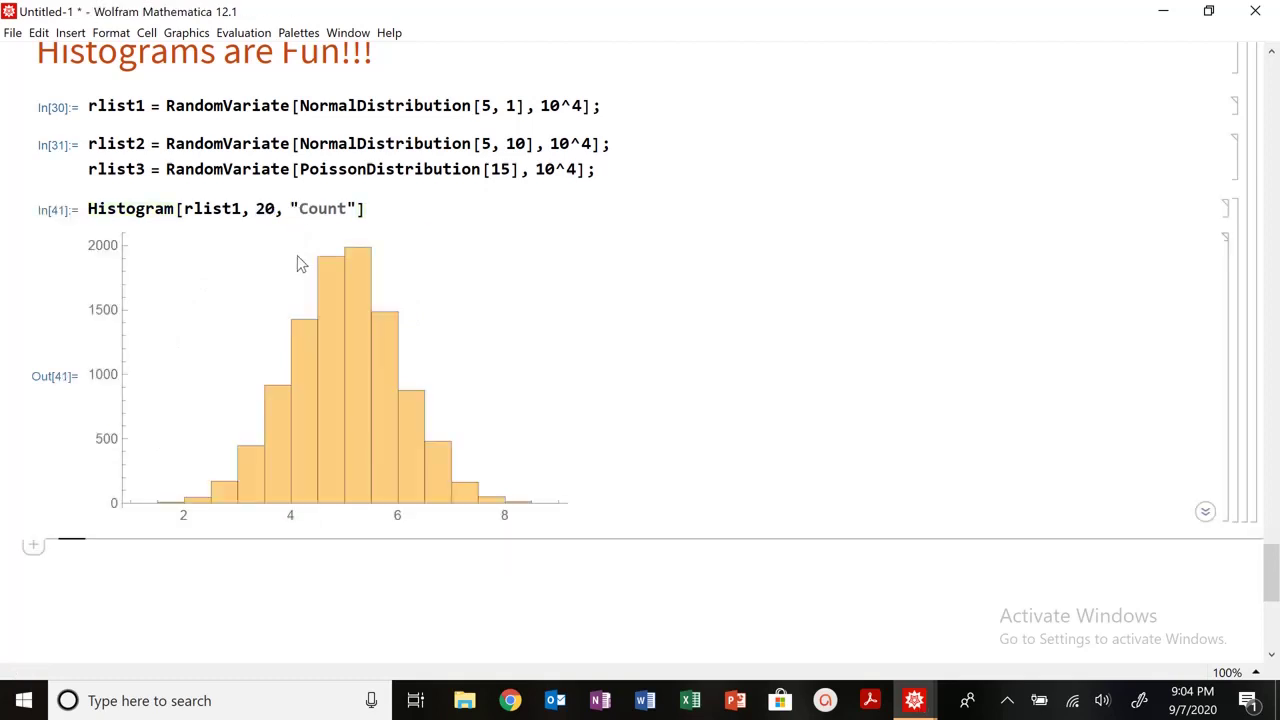
double_click(266, 209)
type("10")
key("shift+Return")
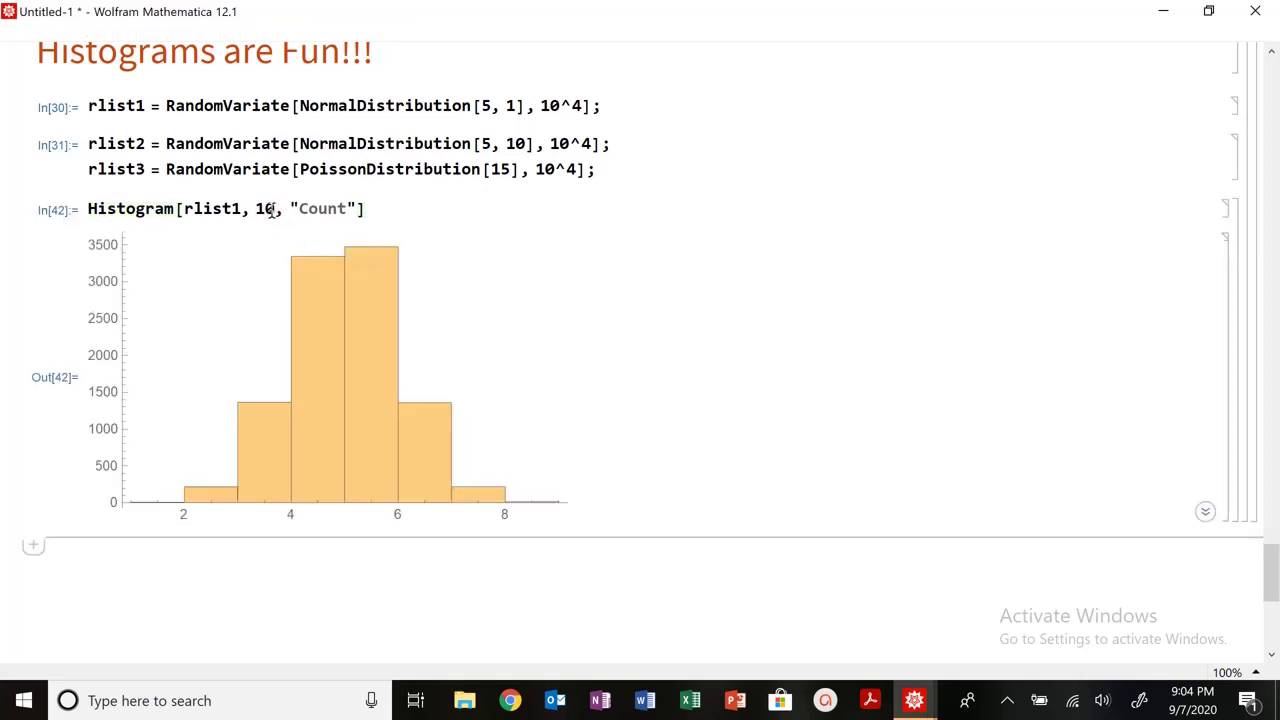
double_click(266, 209)
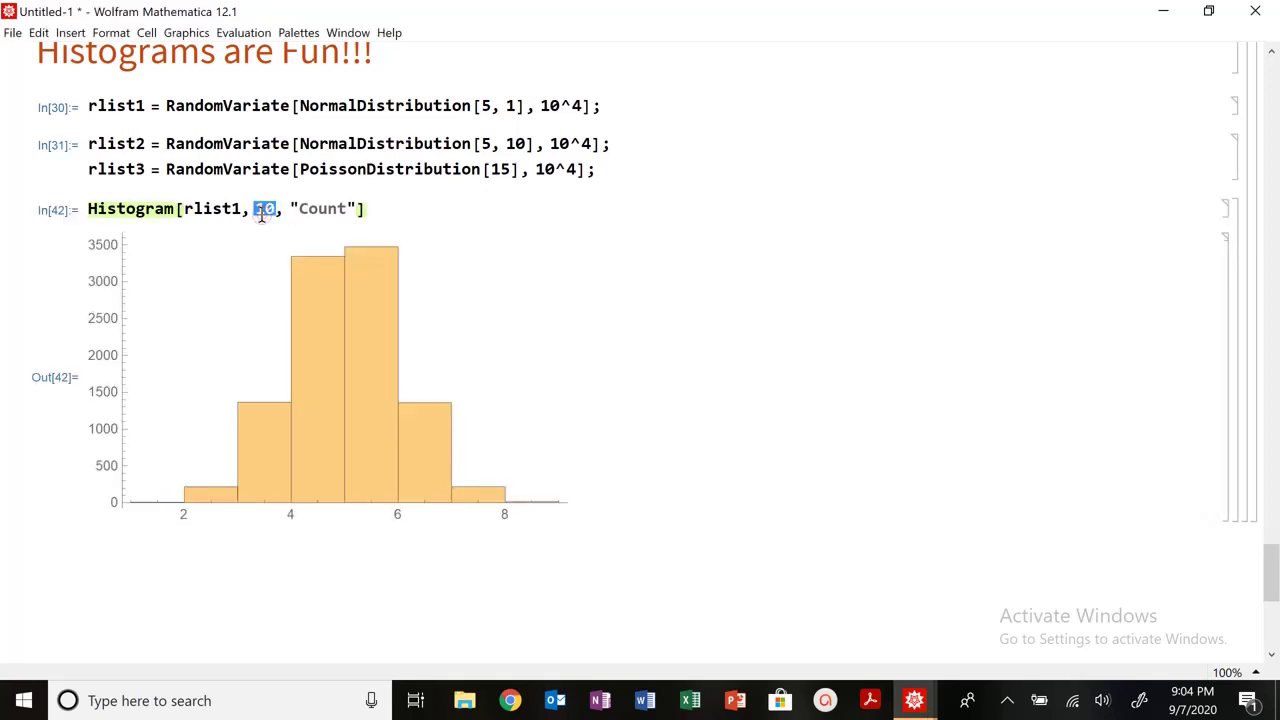
type("4")
key("shift+Return")
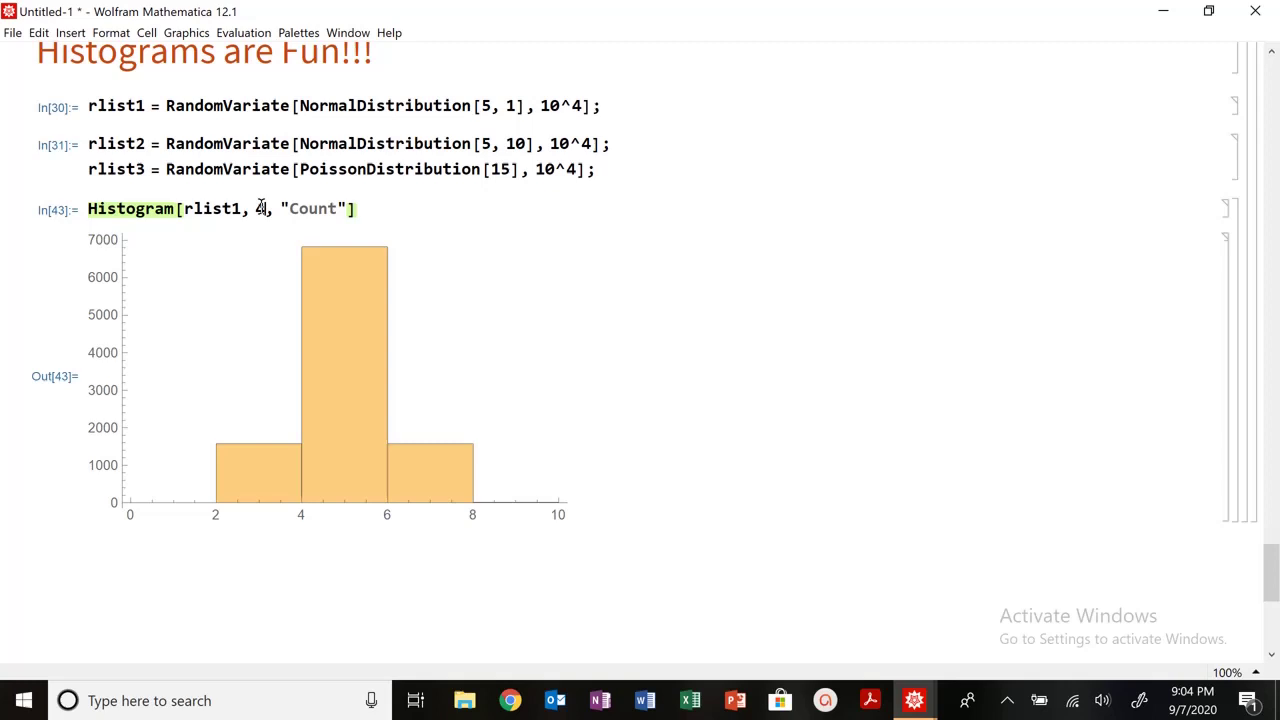
double_click(259, 208)
type("1000")
key("shift+Return")
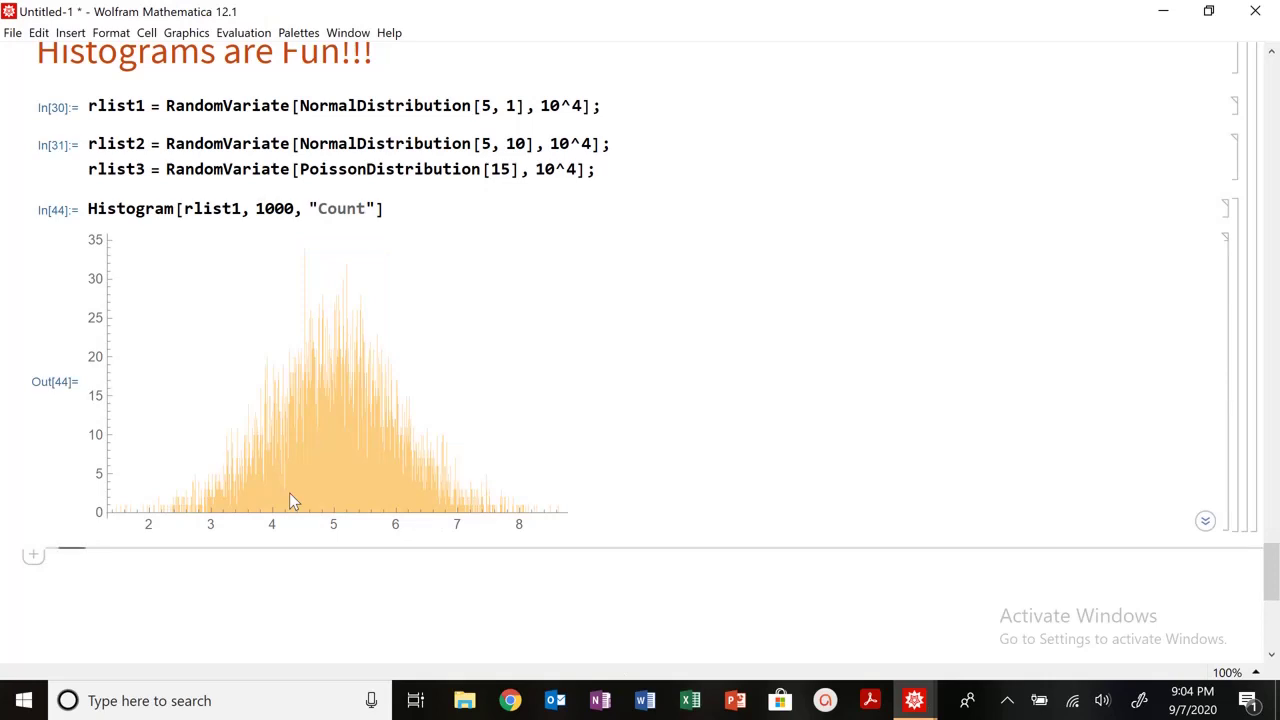
Switch the bin spec to Automatic, try 100 bins, then return to Automatic.
double_click(260, 208)
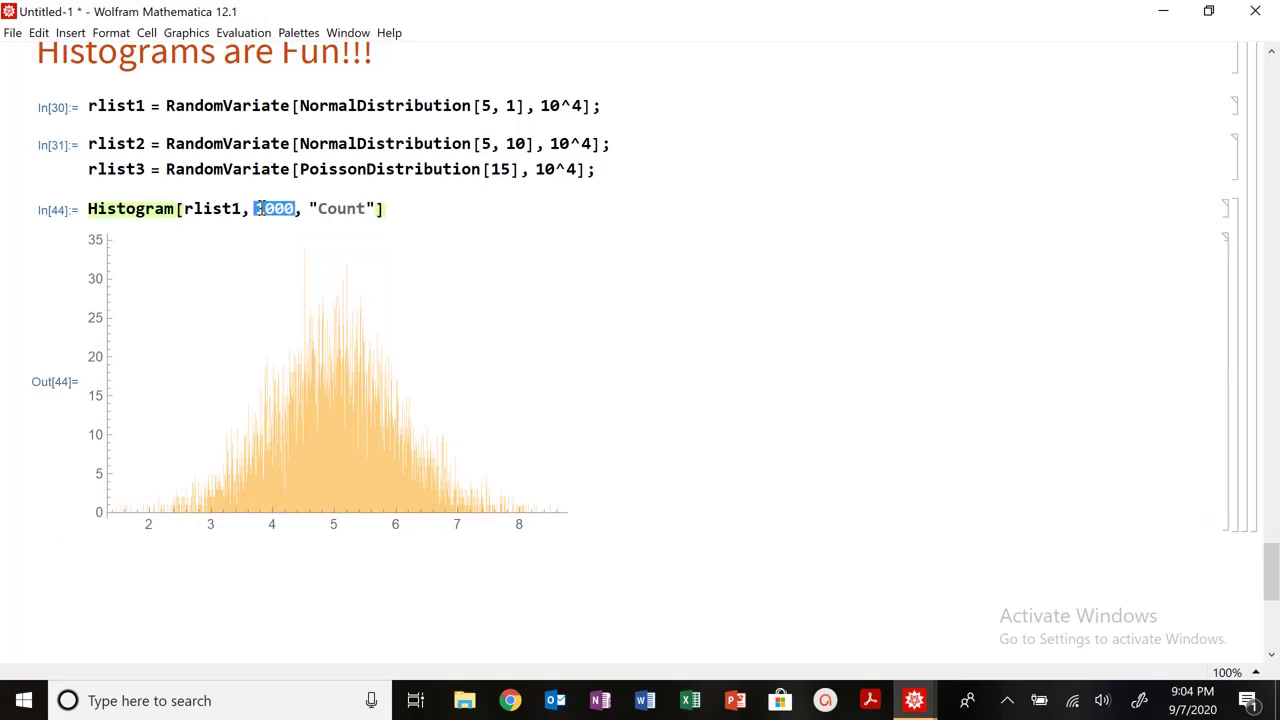
type("Automatic")
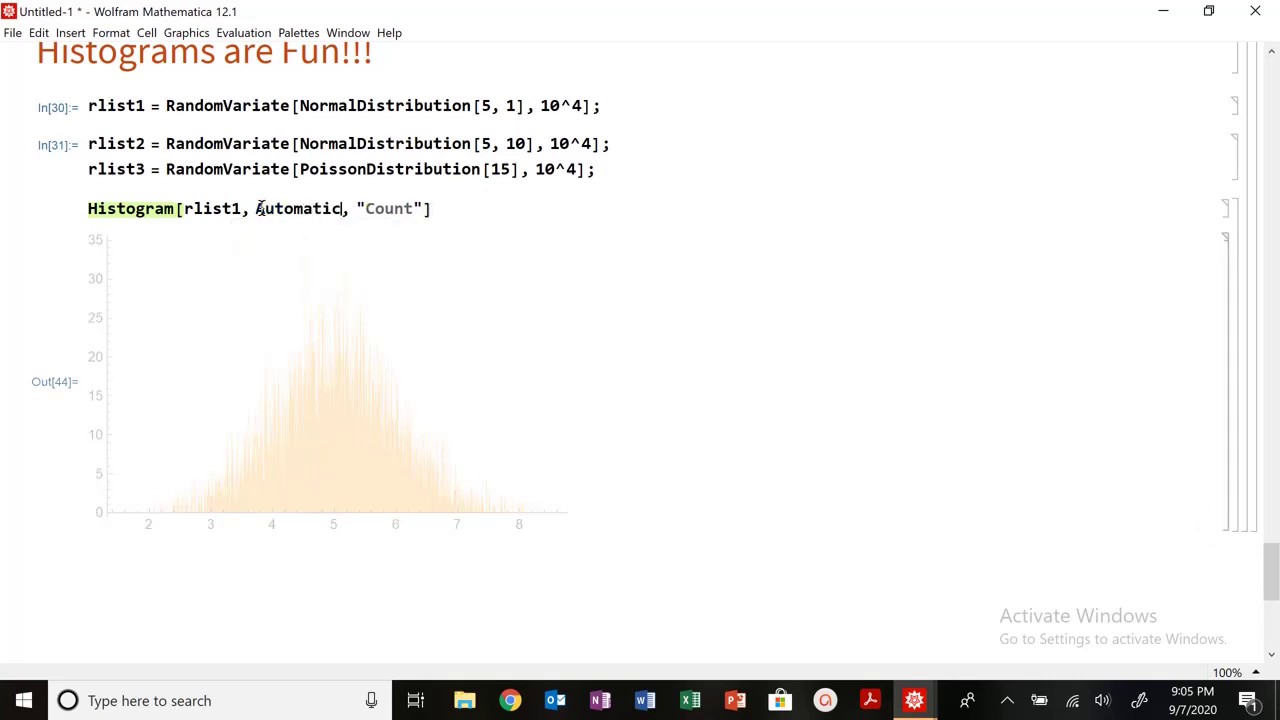
key("shift+Return")
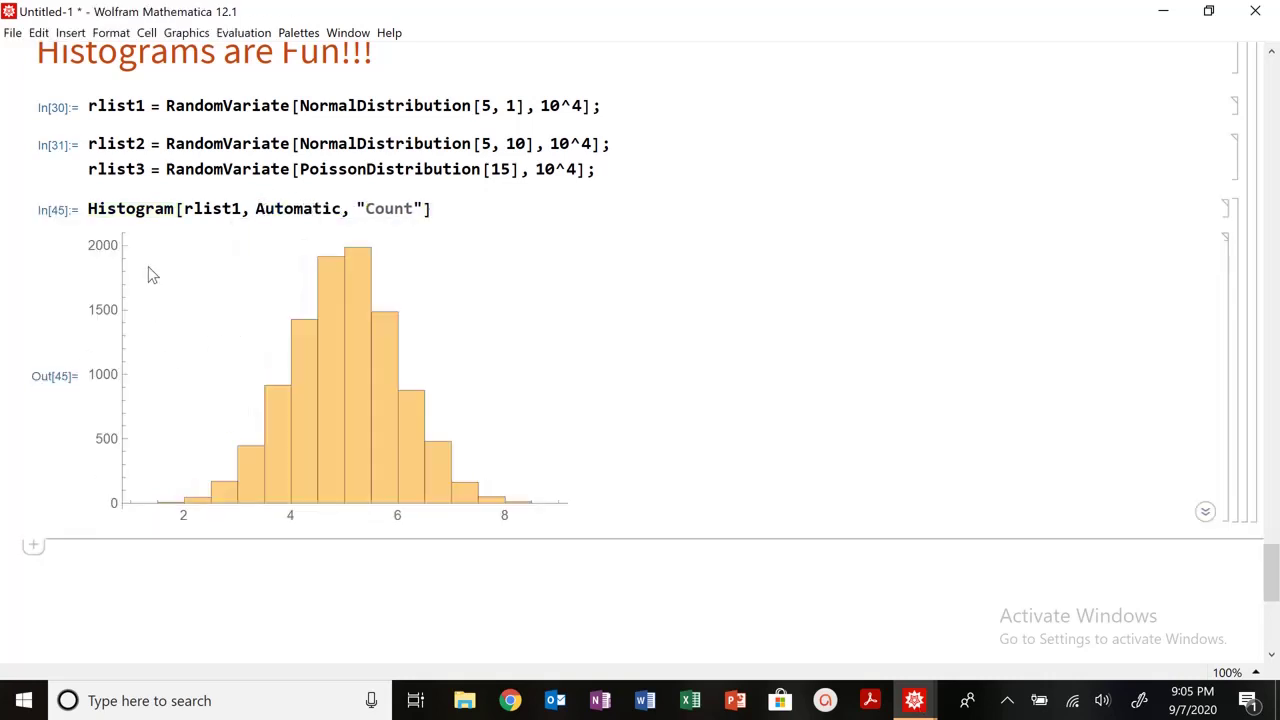
double_click(318, 207)
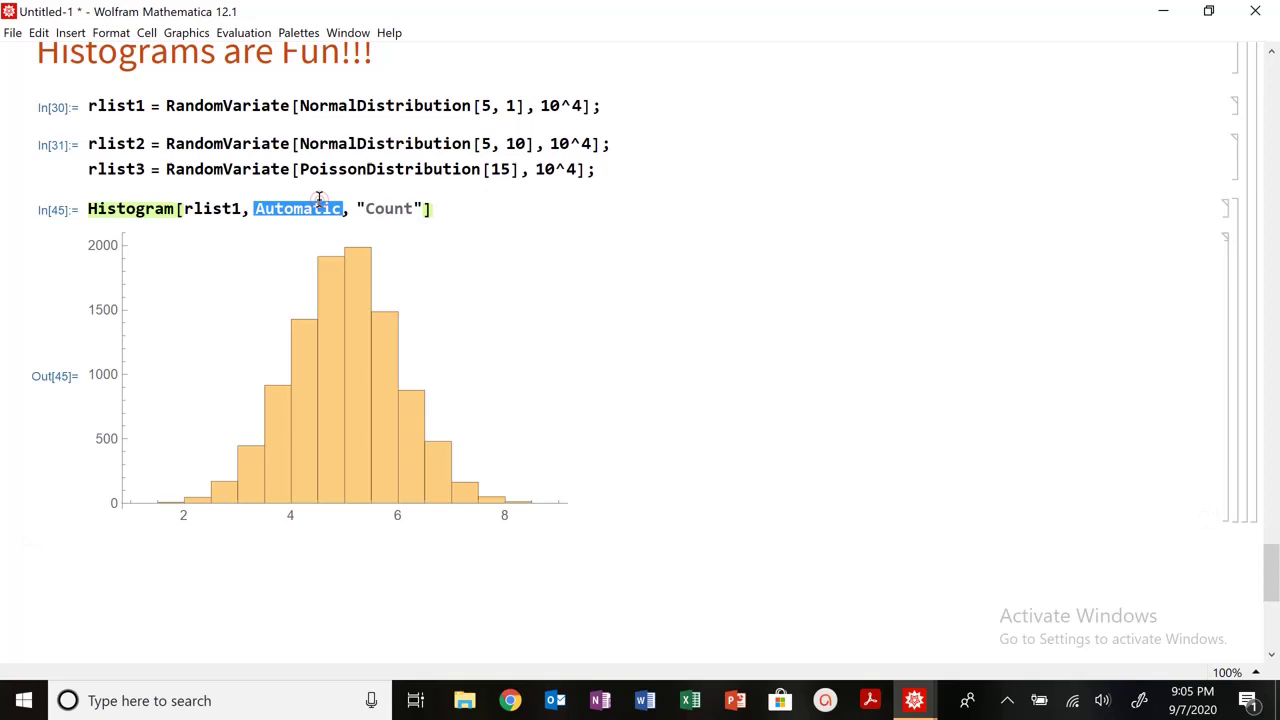
type("100")
key("shift+Return")
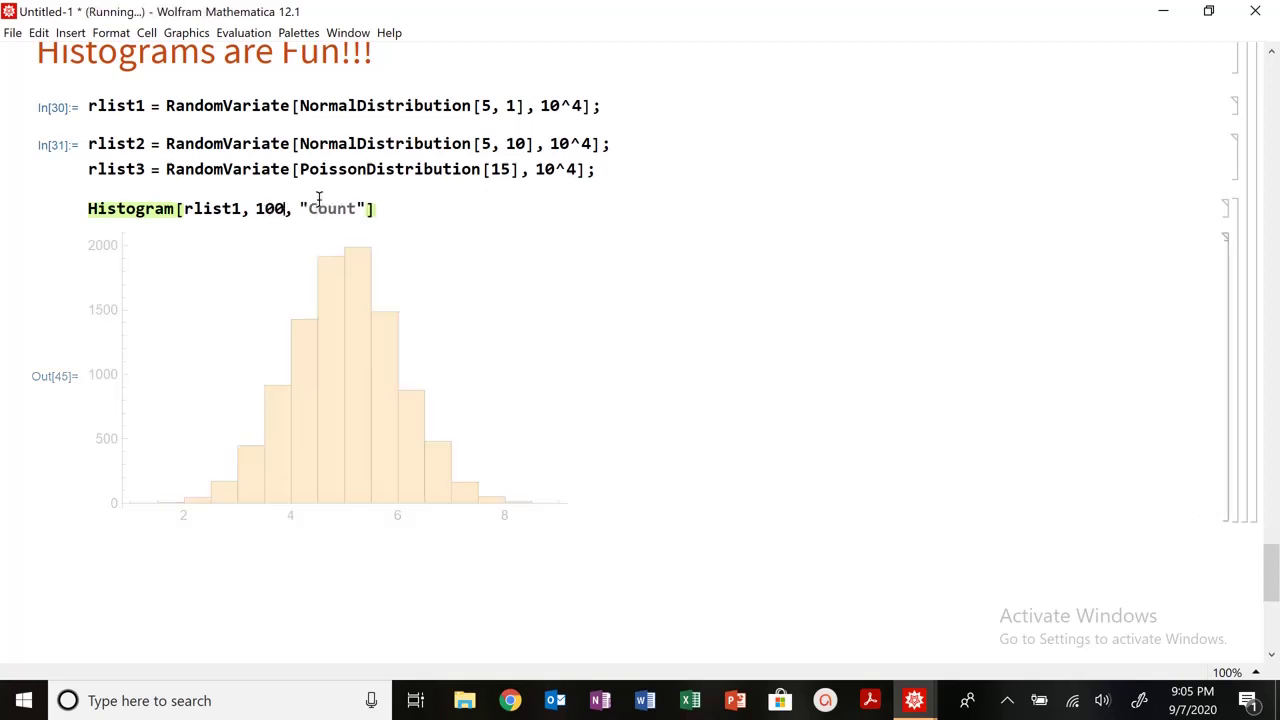
double_click(270, 209)
key("BackSpace")
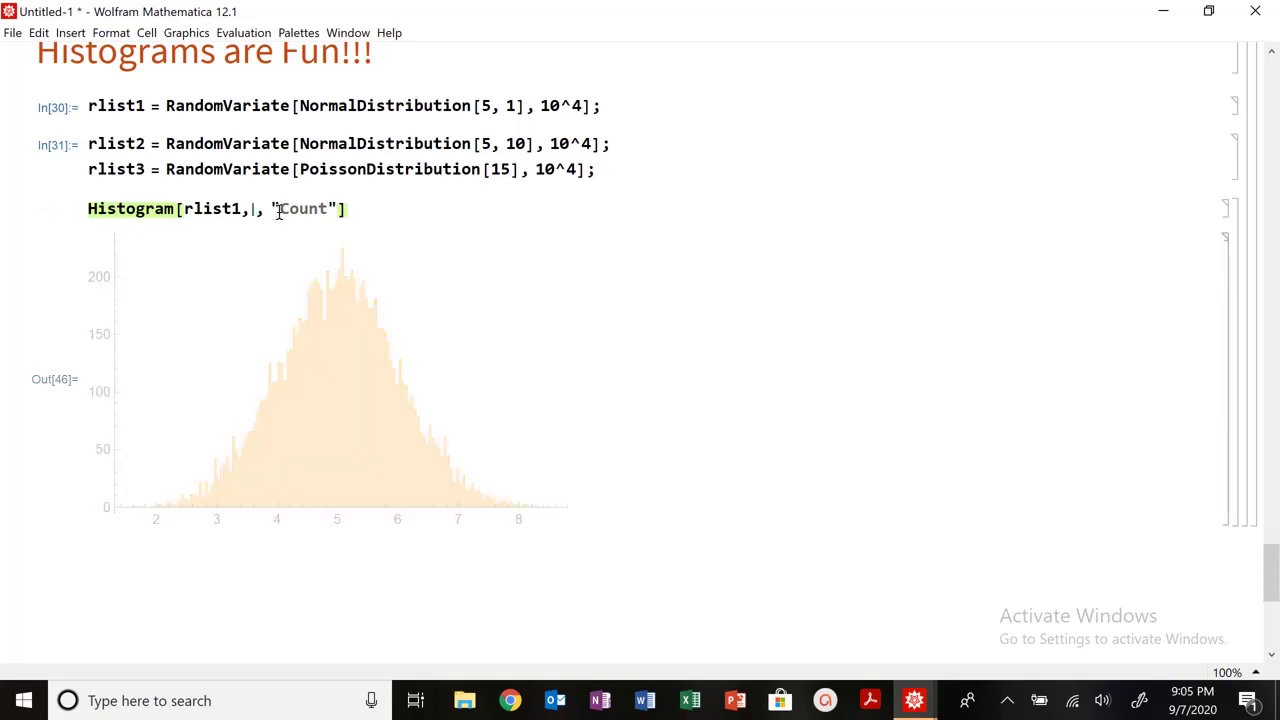
type("Automatic")
key("shift+Return")
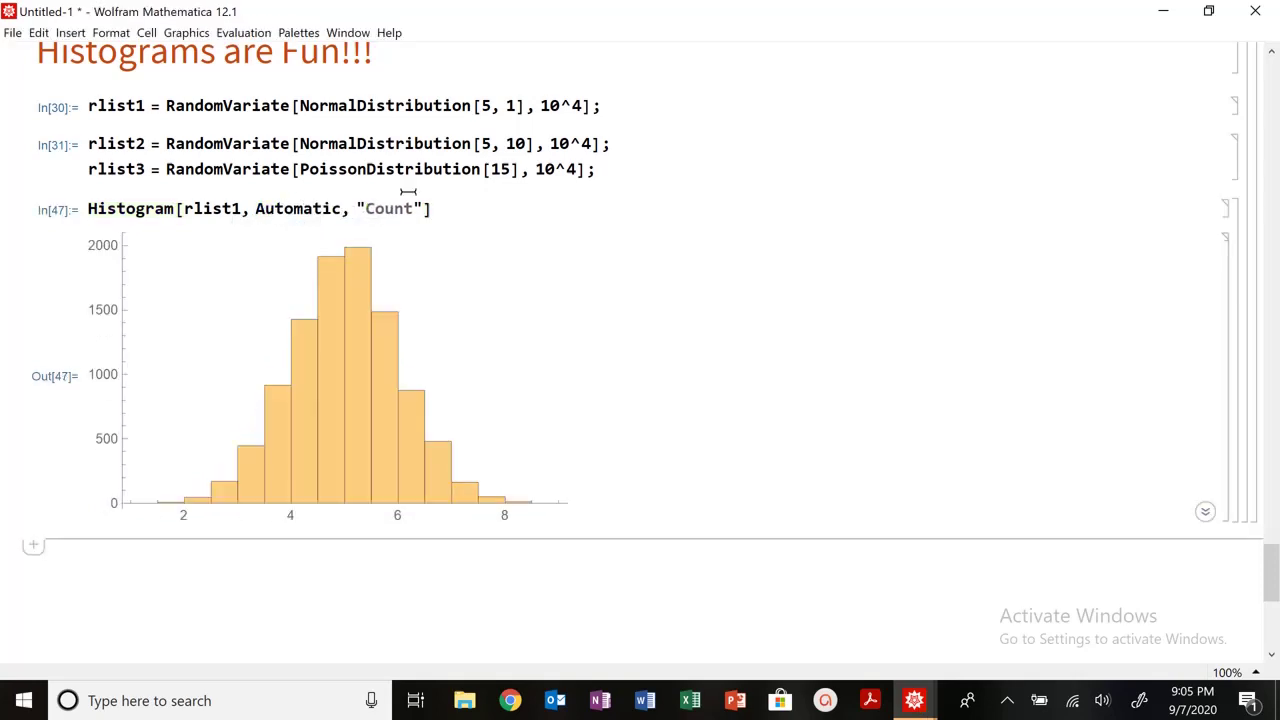
Change the bin heights from "Count" to "Probability" and then to "PDF".
double_click(387, 209)
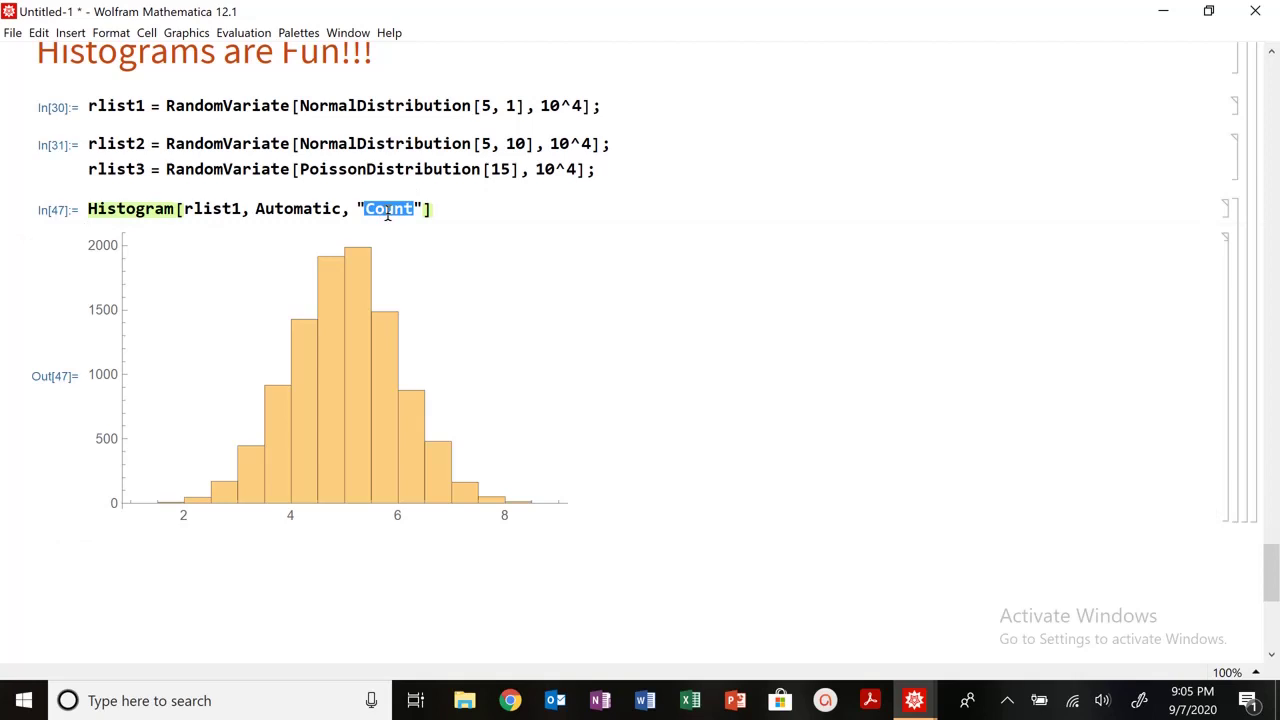
type("Prob")
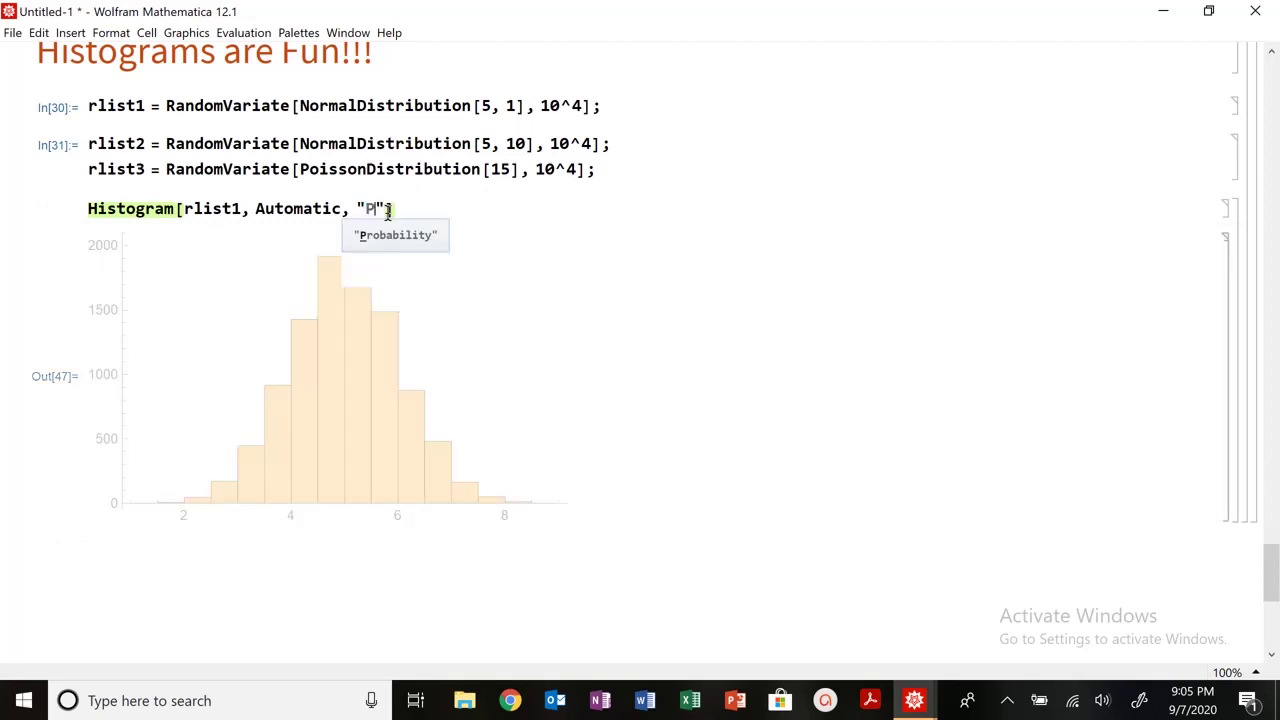
left_click(403, 235)
key("shift+Return")
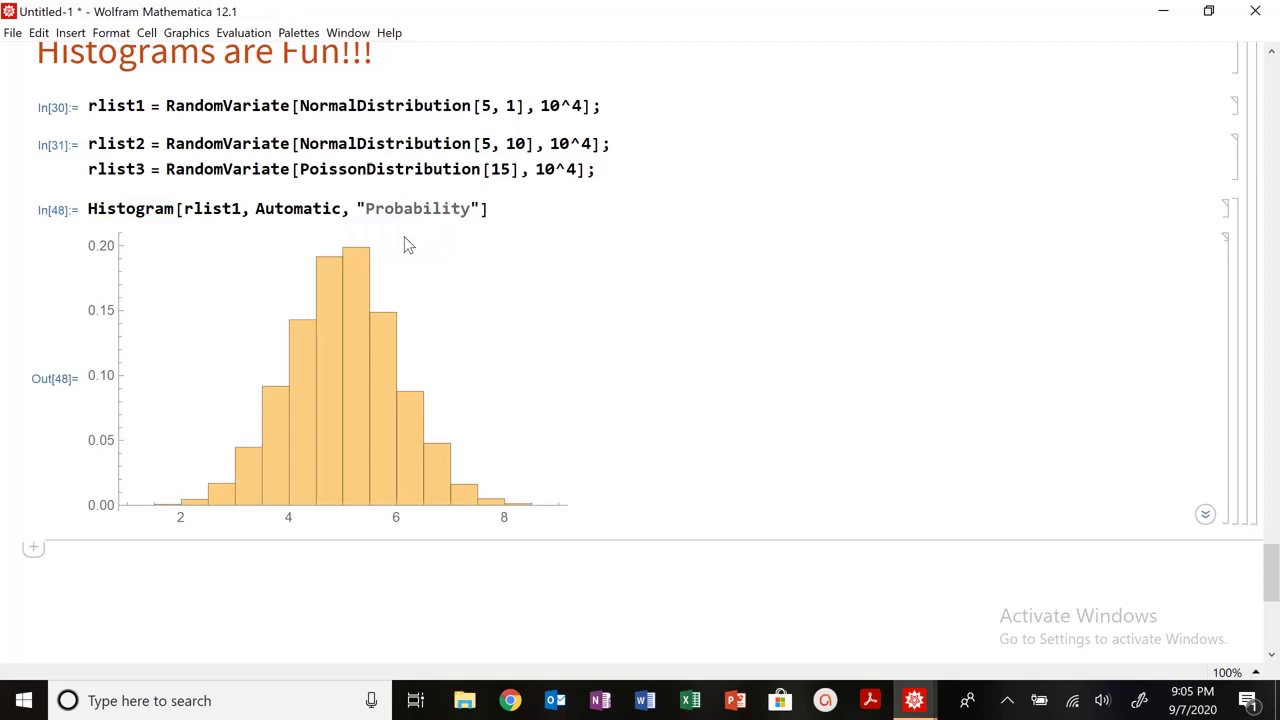
mouse_move(346, 301)
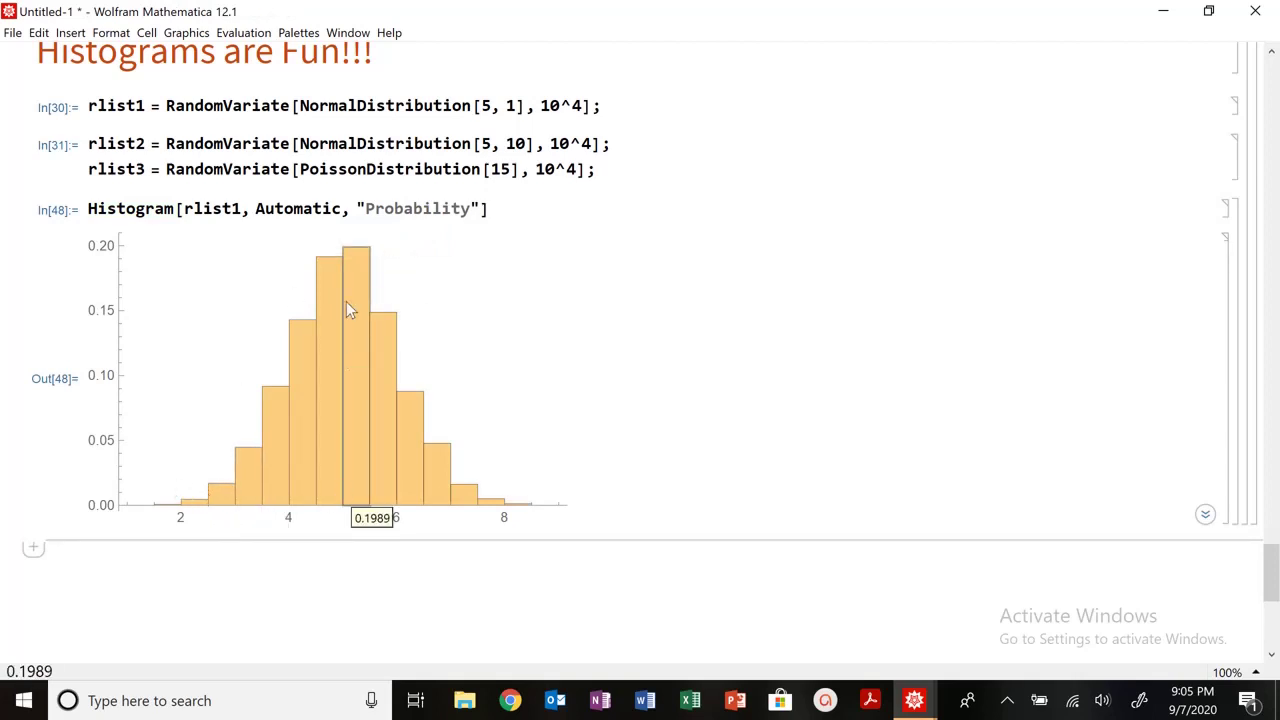
double_click(425, 210)
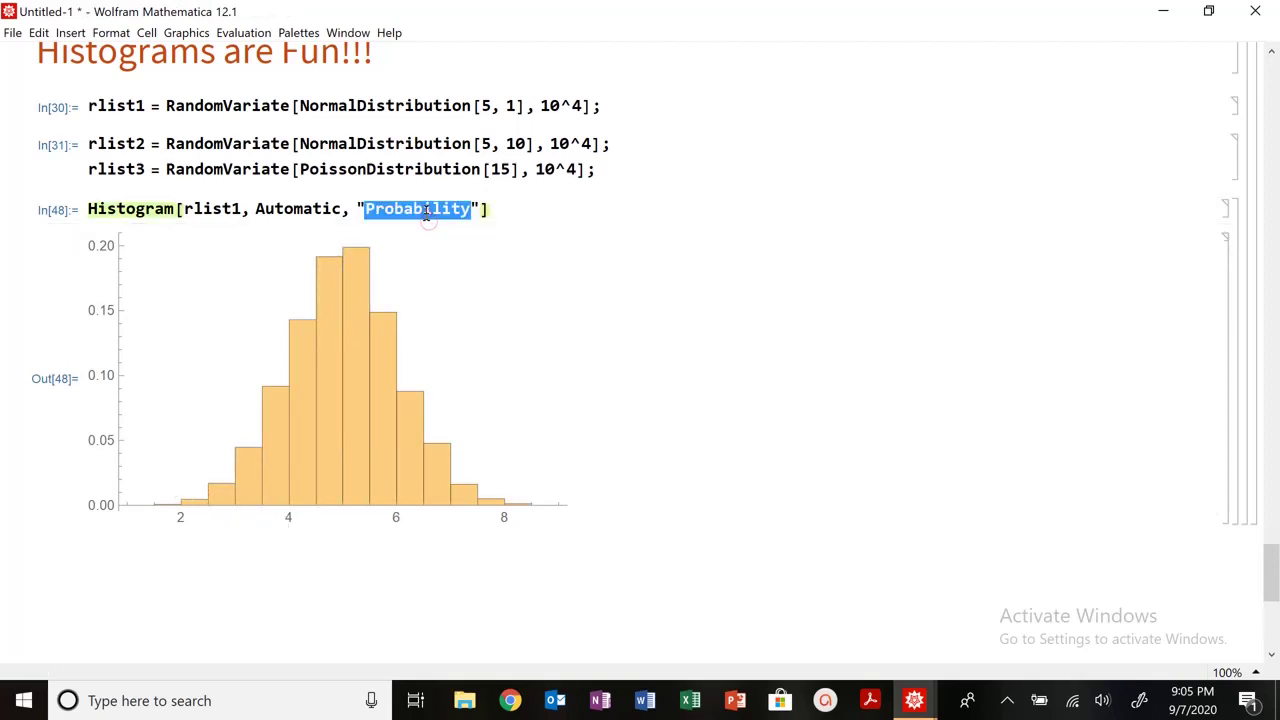
type("PDF")
key("shift+Return")
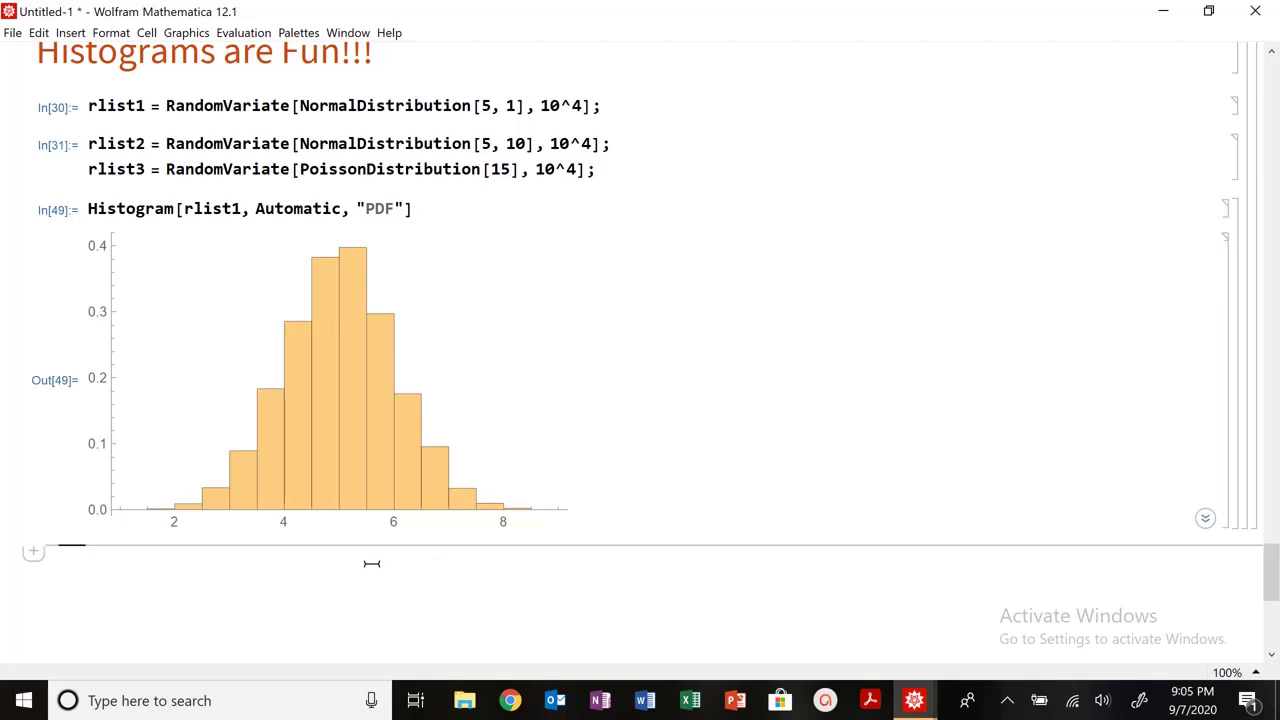
Add Frame -> True to the PDF histogram and redraw it.
left_click(405, 211)
type(", Fram")
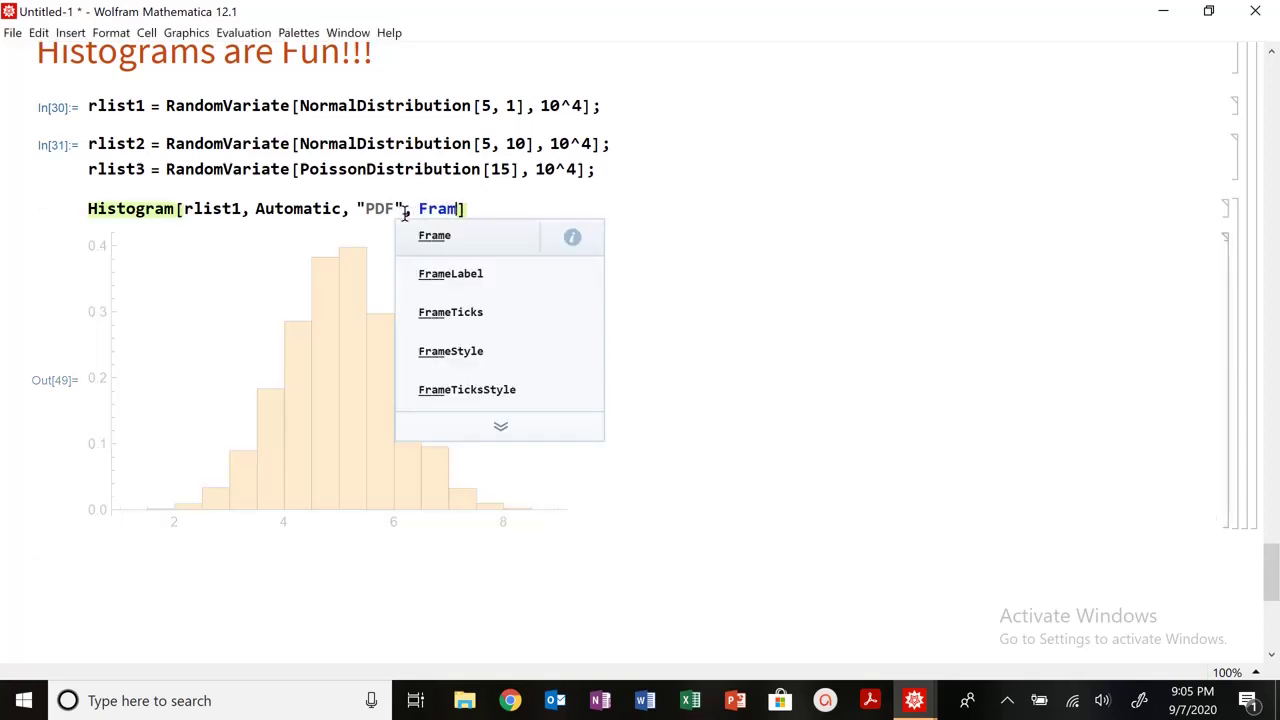
type("e->True")
key("shift+Return")
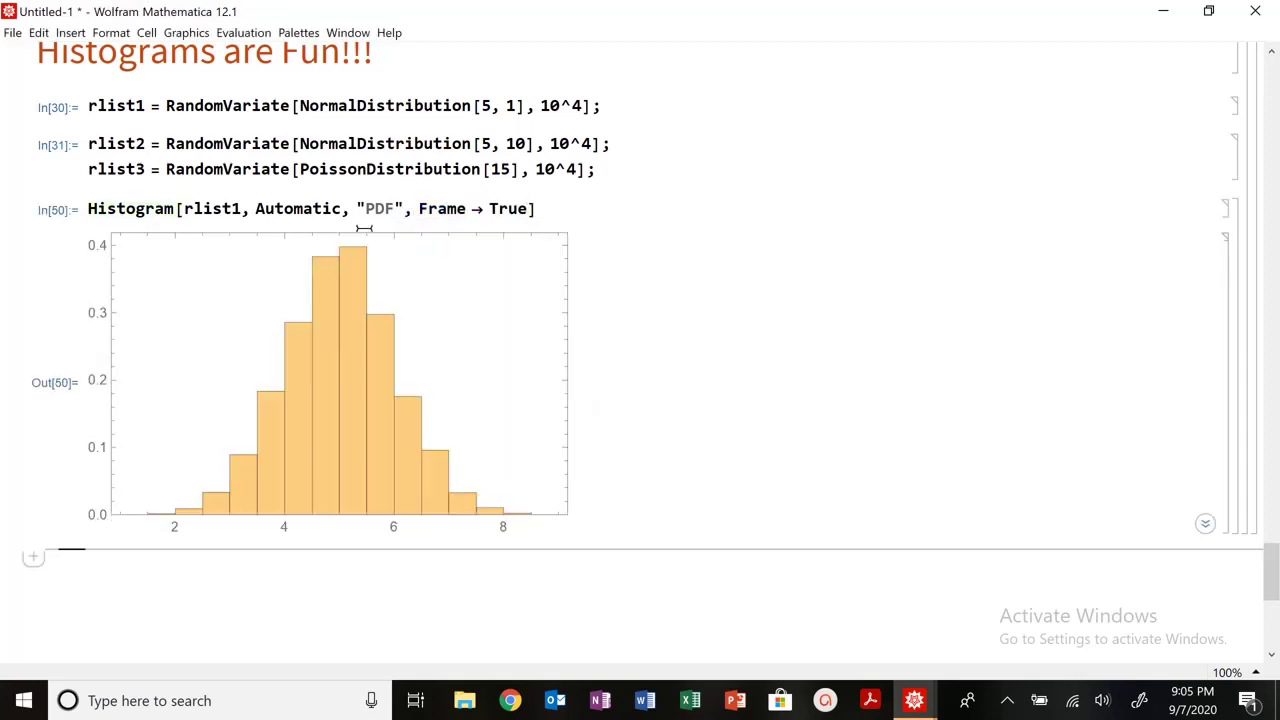
left_click(209, 203)
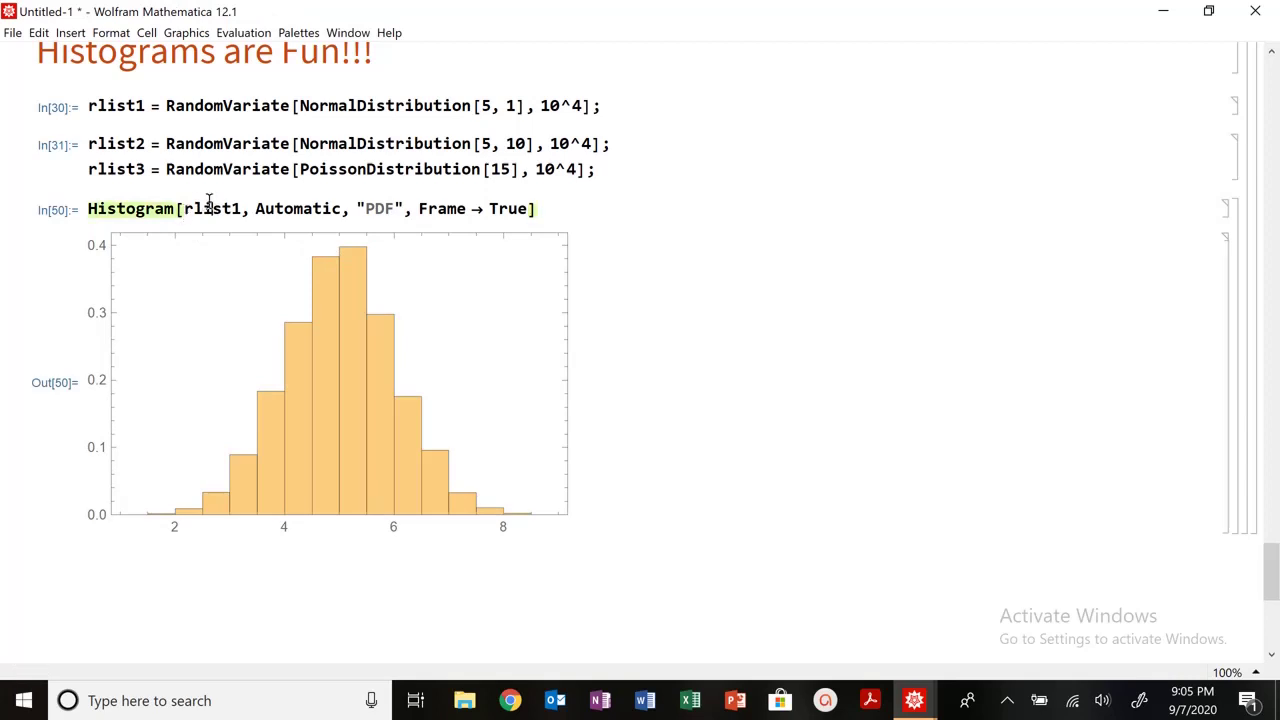
Overlay {rlist1, rlist2} in one histogram and add PlotRange -> All.
double_click(209, 205)
type("{")
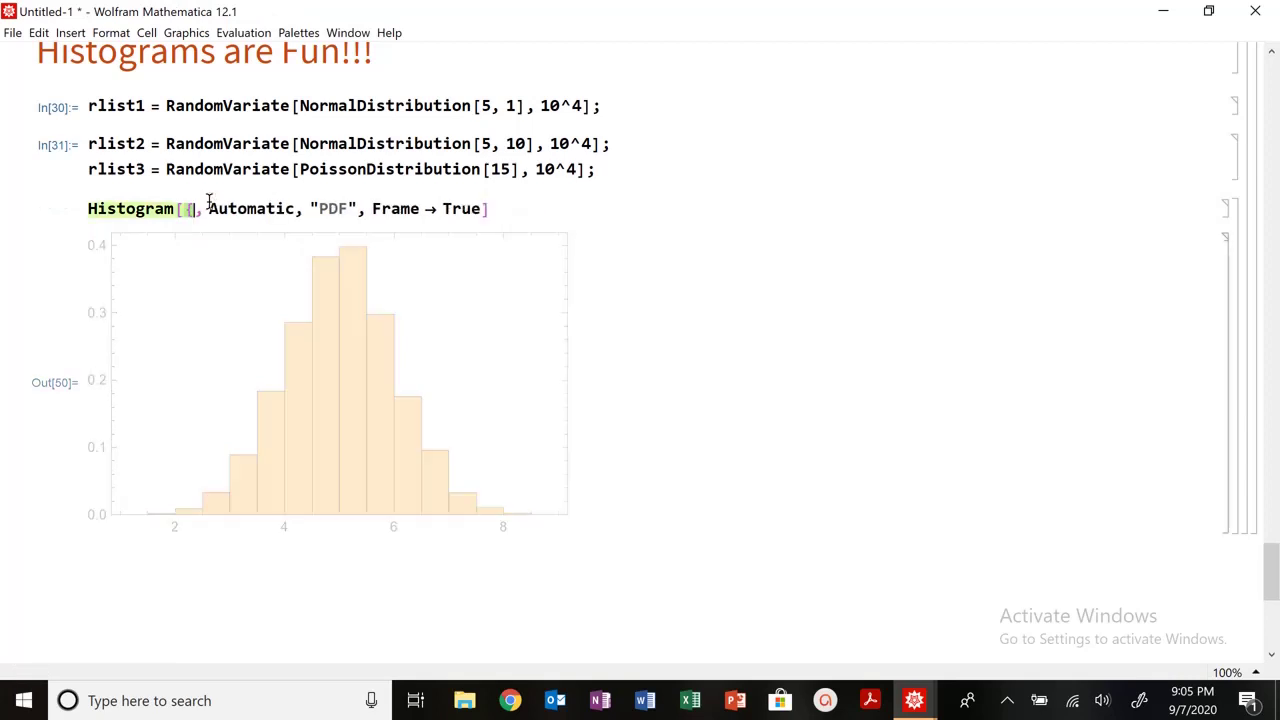
type("rlist1, rli")
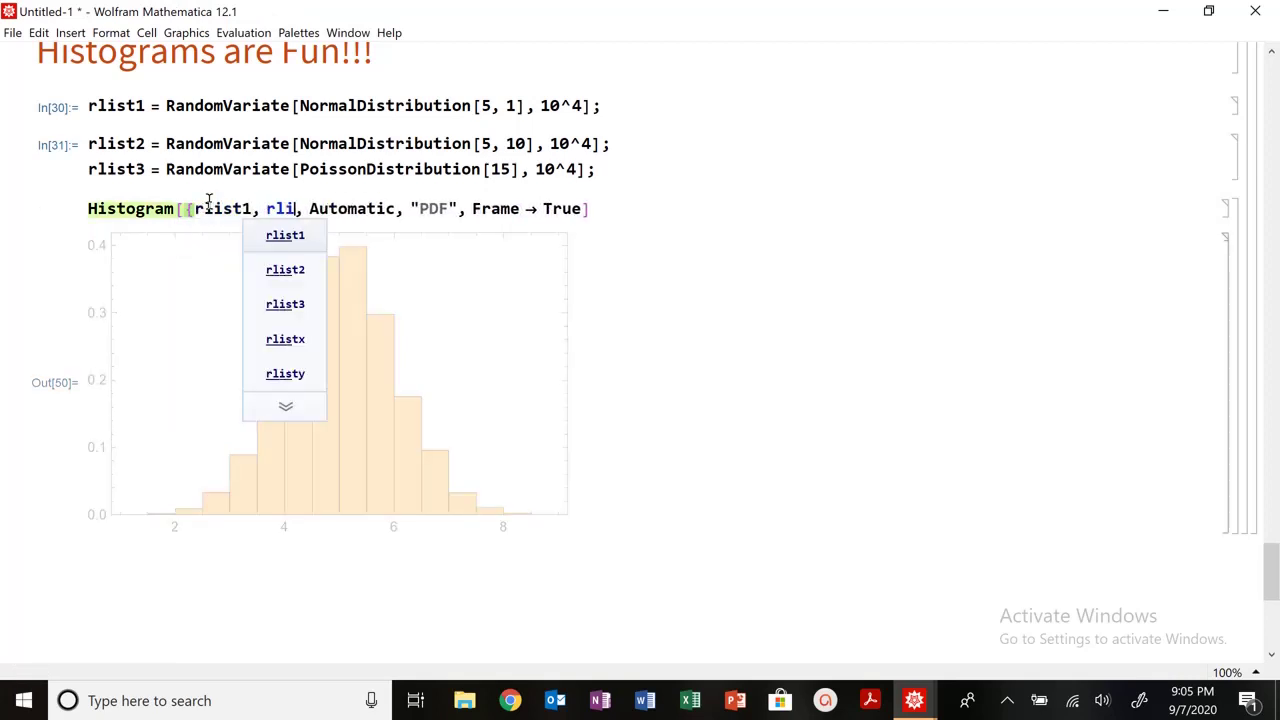
type("st2}")
key("shift+Return")
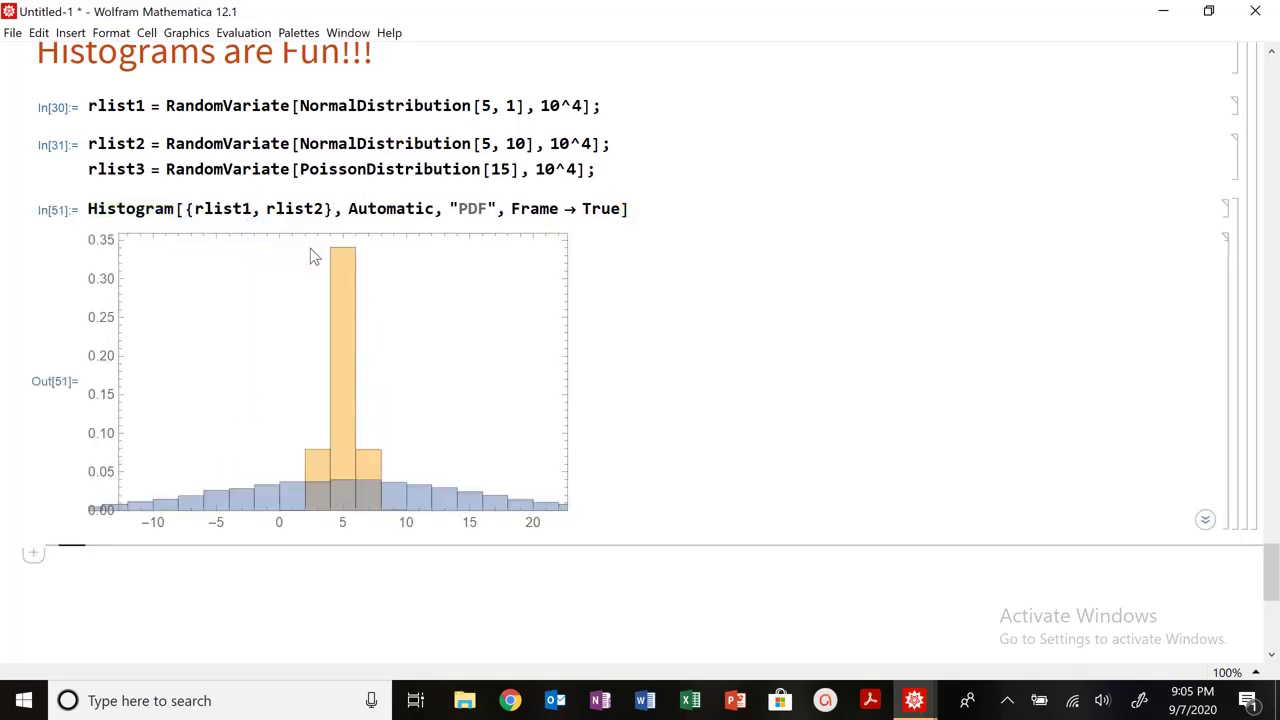
left_click(624, 207)
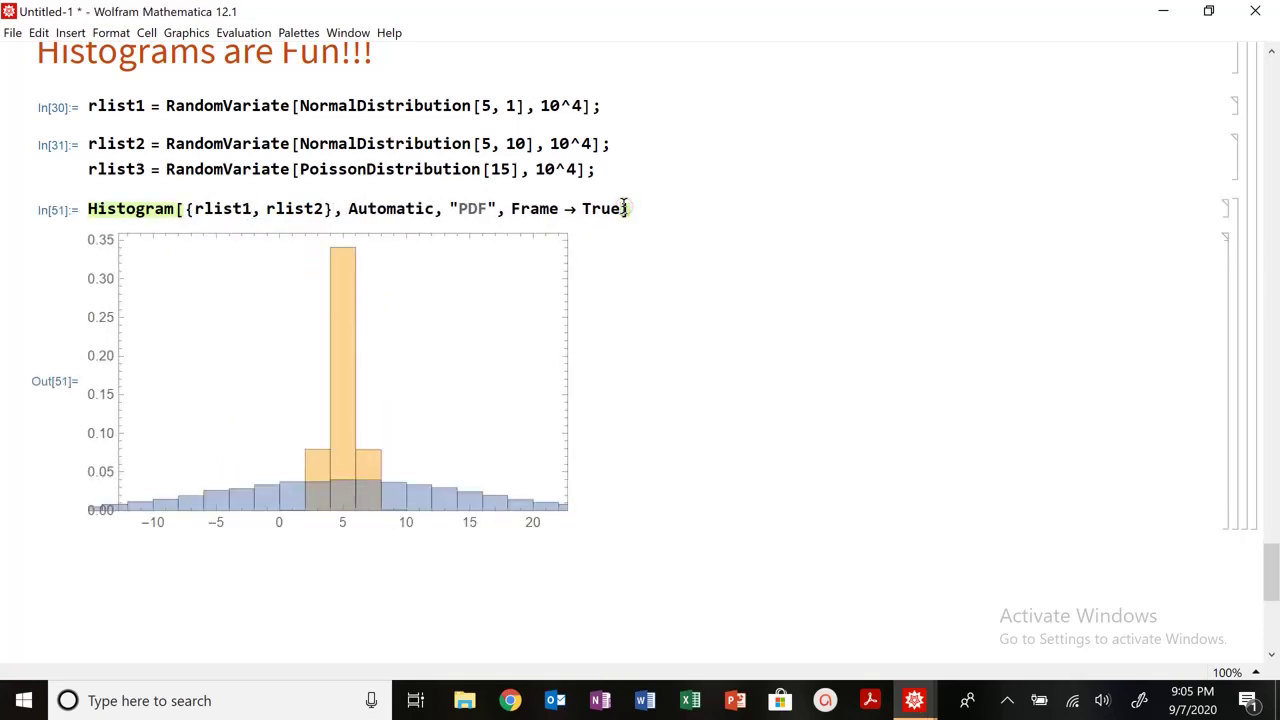
type(", PlotRange -> All")
key("shift+Return")
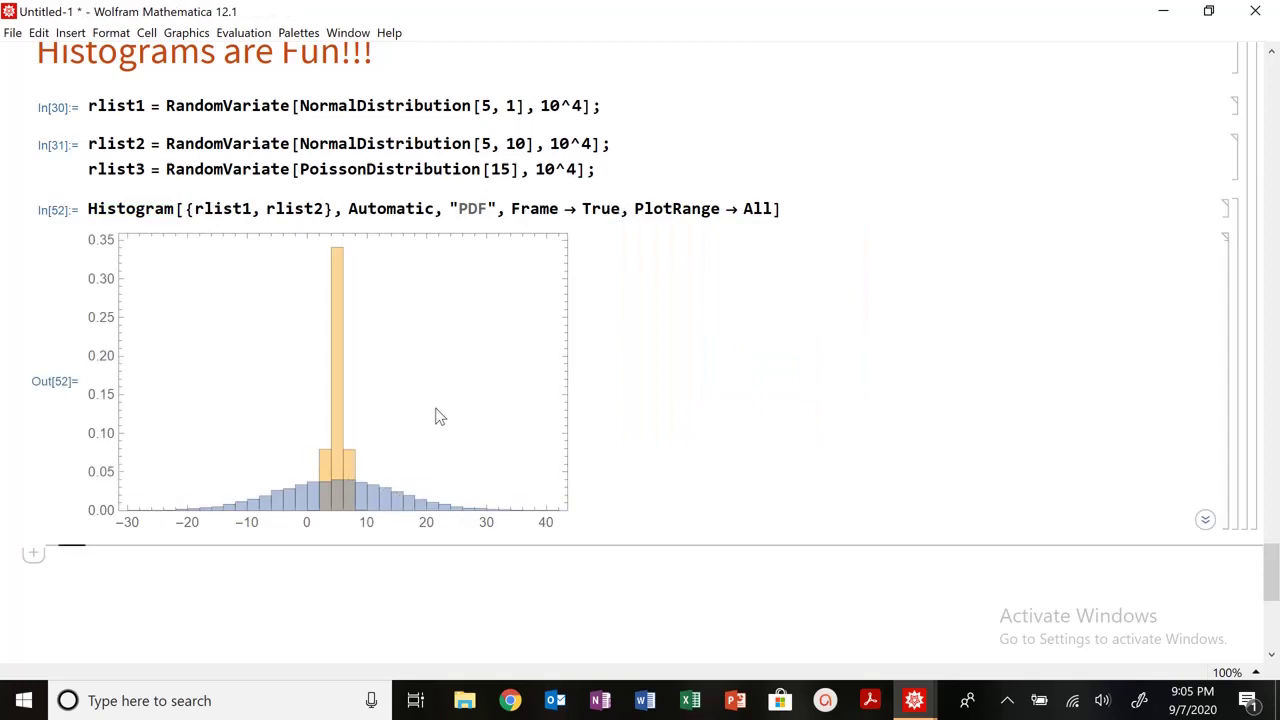
left_click(510, 107)
left_click(512, 128)
double_click(512, 141)
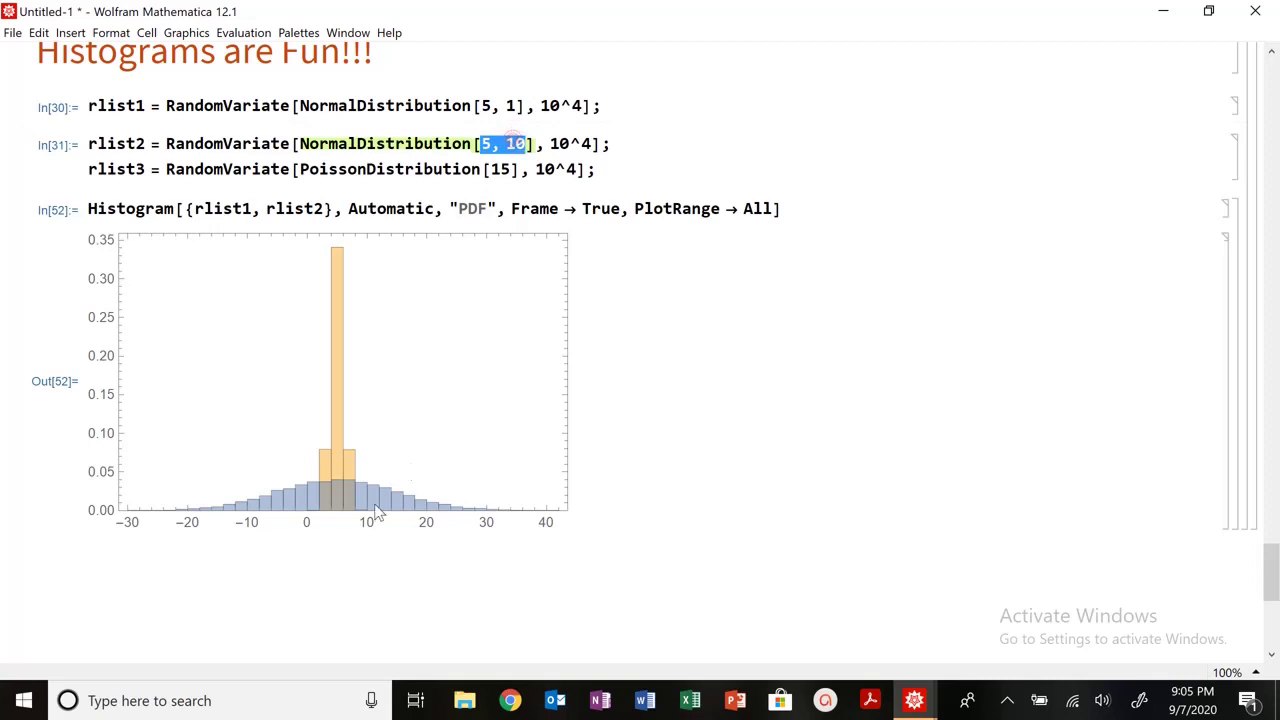
Drop the unfinished PlotStyle option, re-evaluate the overlaid histogram, and open the Help menu.
left_click(778, 208)
type(", Plot")
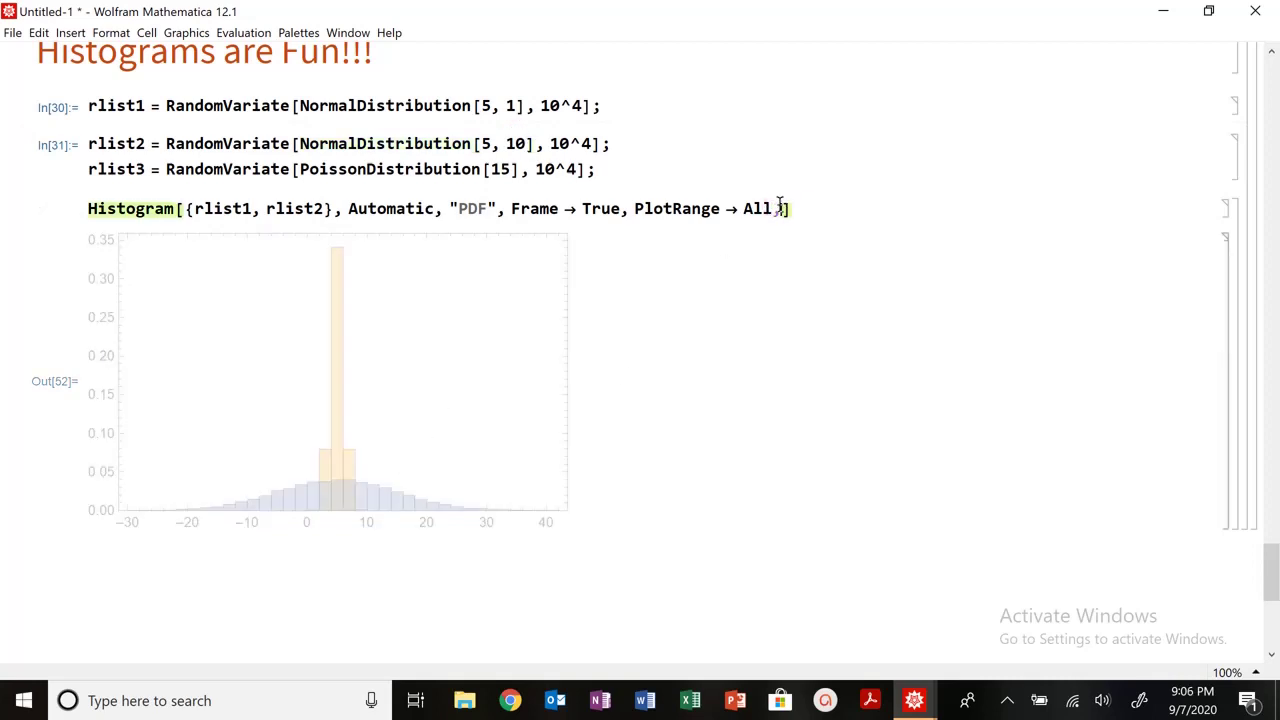
type("Style")
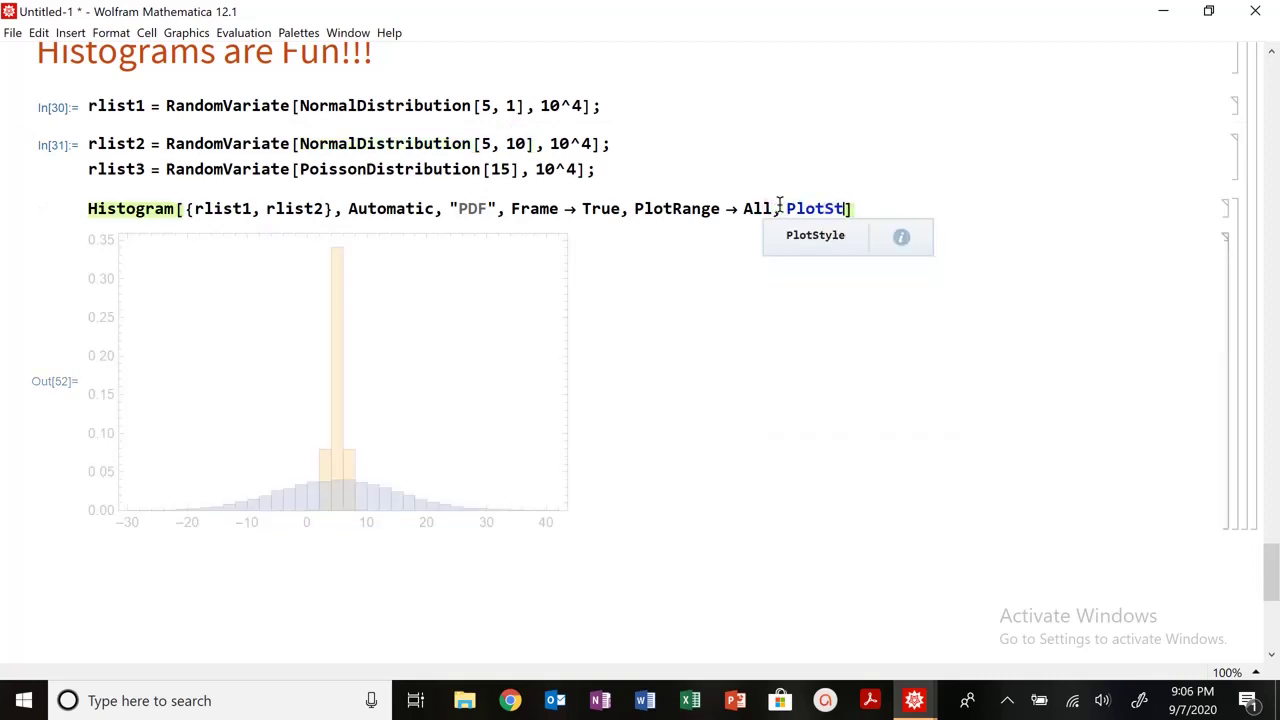
type(" ->")
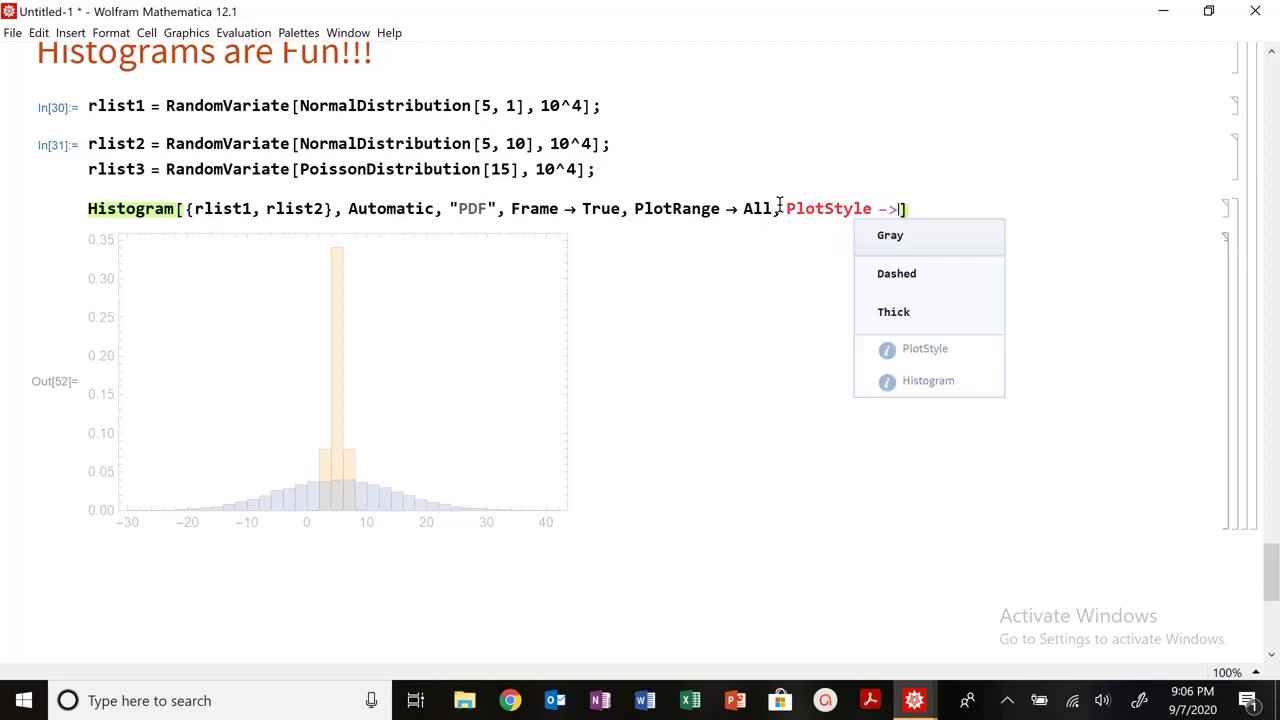
key("BackSpace")
key("BackSpace")
key("BackSpace")
key("BackSpace")
key("BackSpace")
key("BackSpace")
key("BackSpace")
key("BackSpace")
key("BackSpace")
key("BackSpace")
key("BackSpace")
key("BackSpace")
type("Histogram")
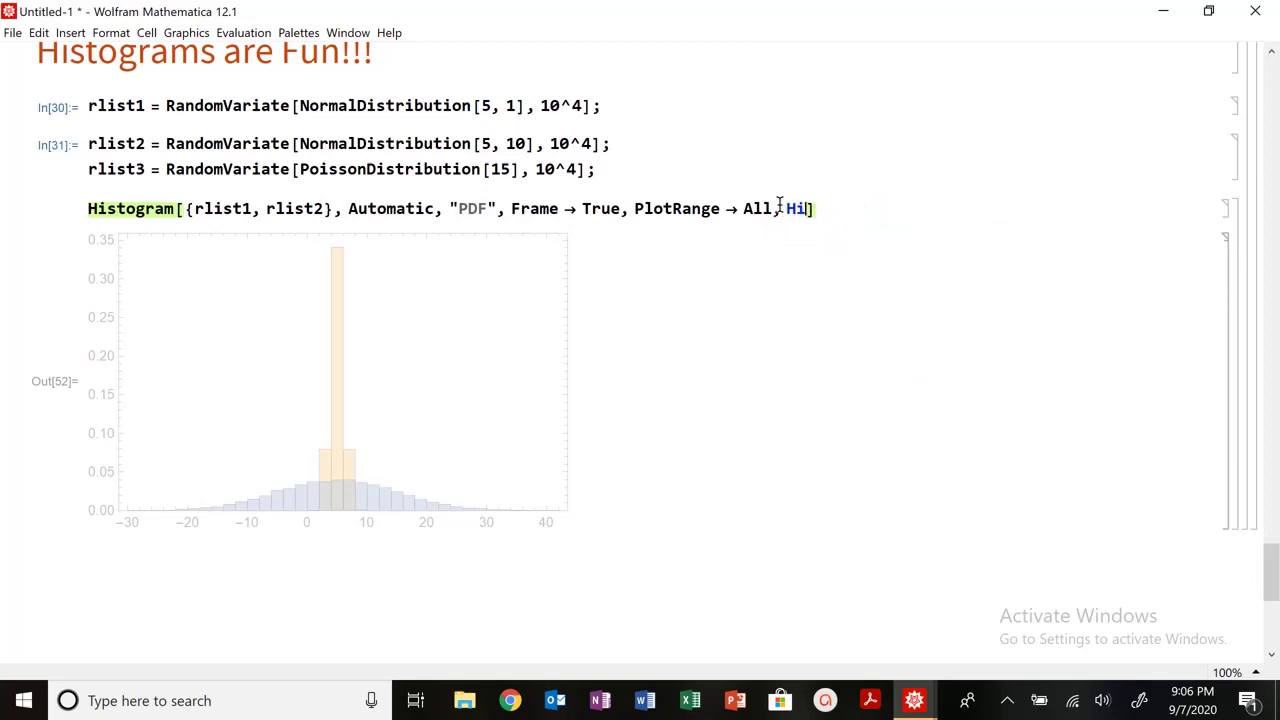
type("Sty")
key("BackSpace")
key("BackSpace")
key("BackSpace")
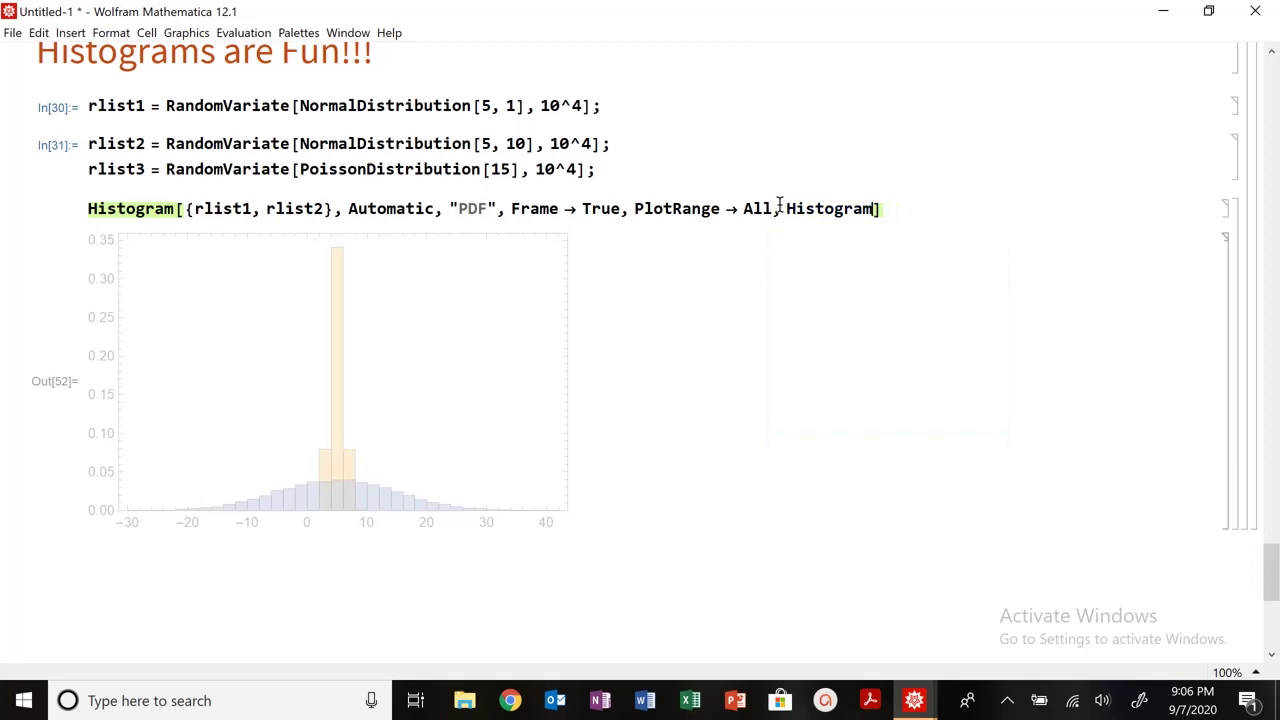
key("BackSpace")
key("BackSpace")
key("BackSpace")
key("BackSpace")
key("BackSpace")
key("BackSpace")
key("BackSpace")
key("BackSpace")
key("BackSpace")
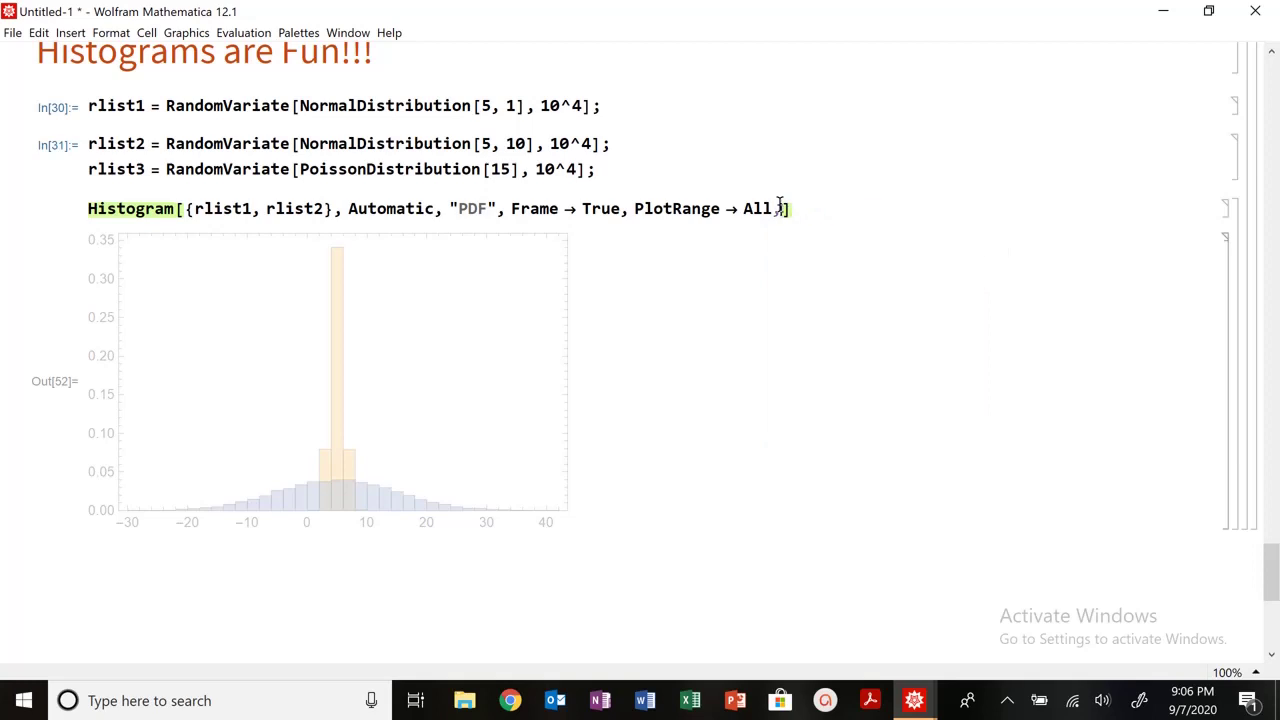
key("BackSpace")
key("BackSpace")
key("shift+Return")
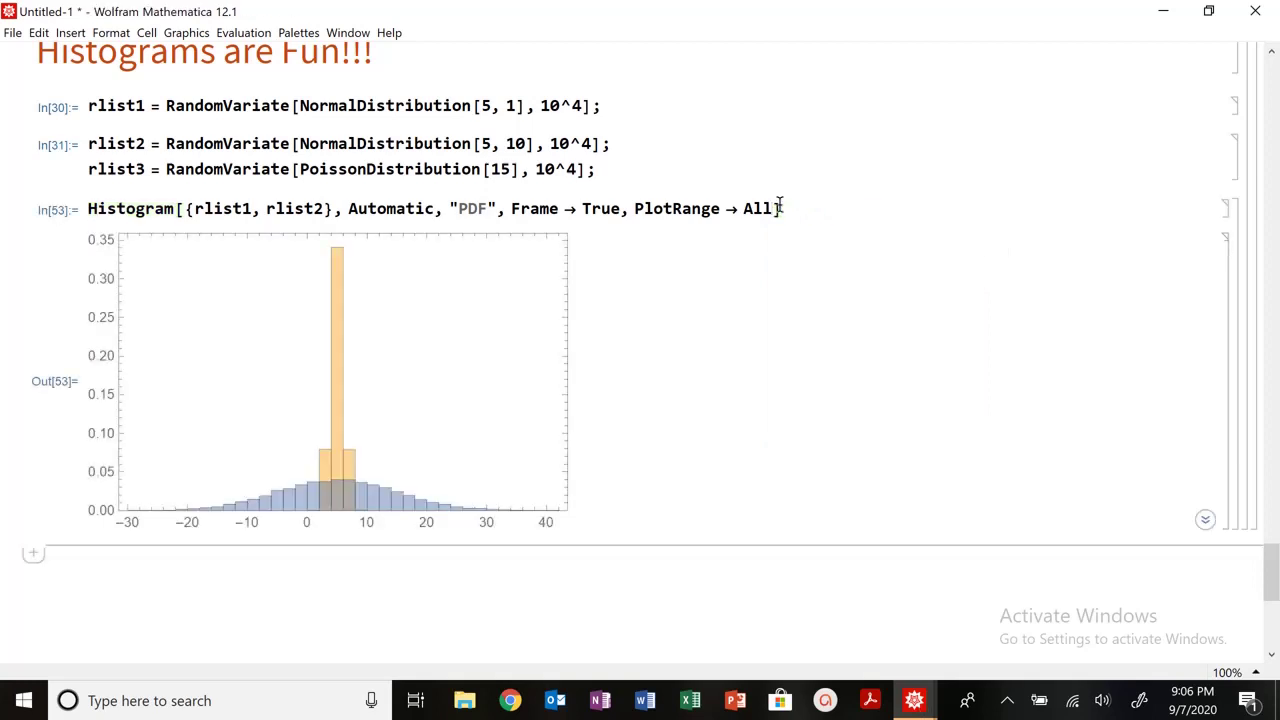
left_click(390, 33)
Look up the Histogram reference page in the Documentation Center and scroll to its examples.
left_click(402, 50)
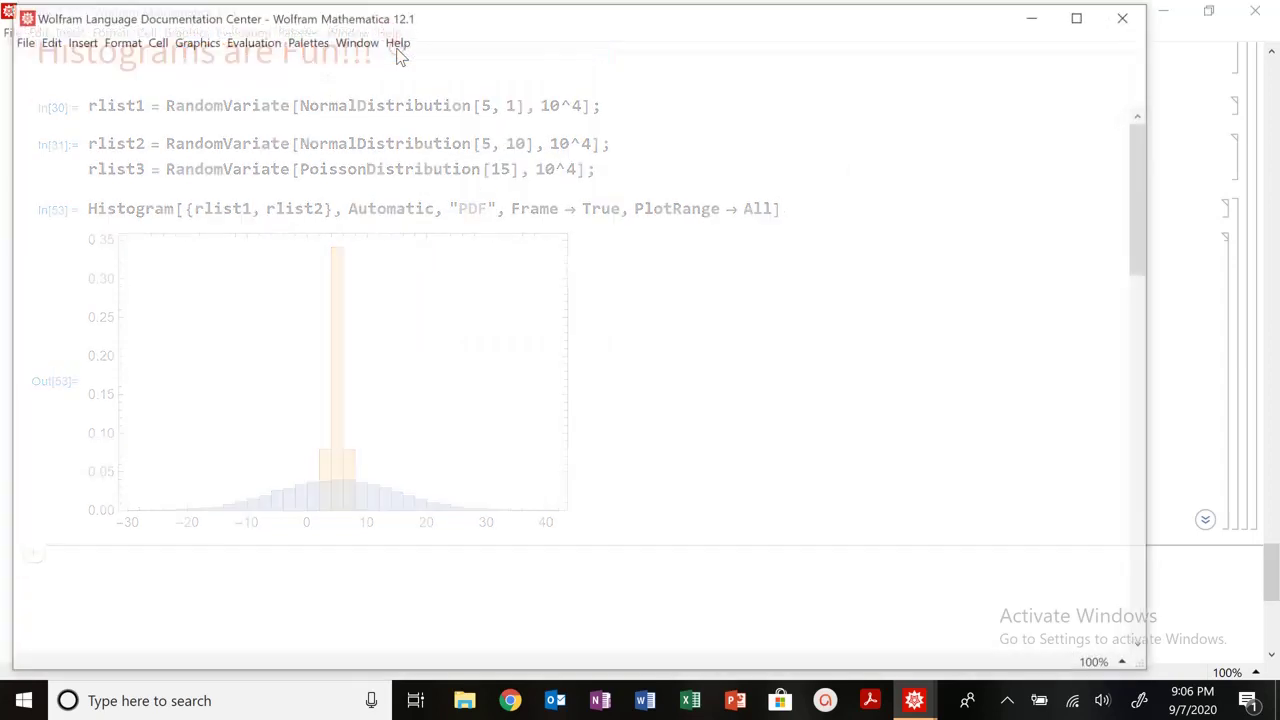
type("His")
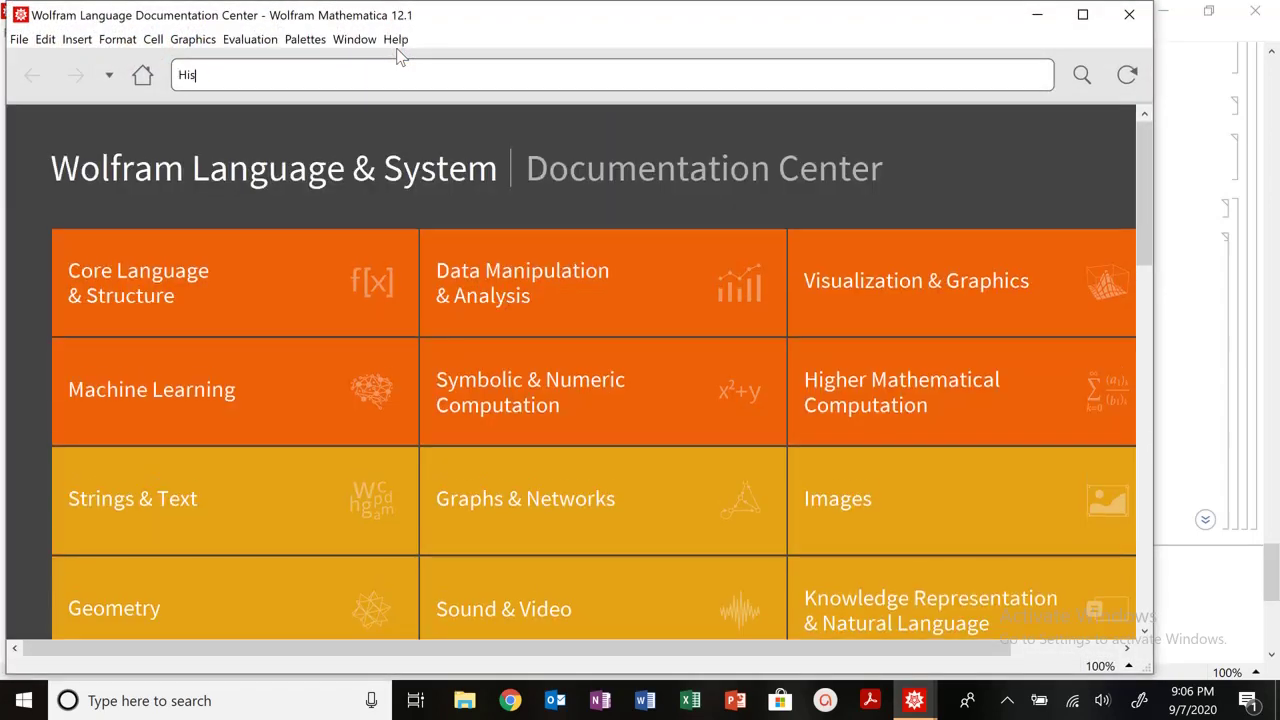
type("togram")
key("Return")
scroll(200, 403, "down", 10)
scroll(200, 403, "down", 10)
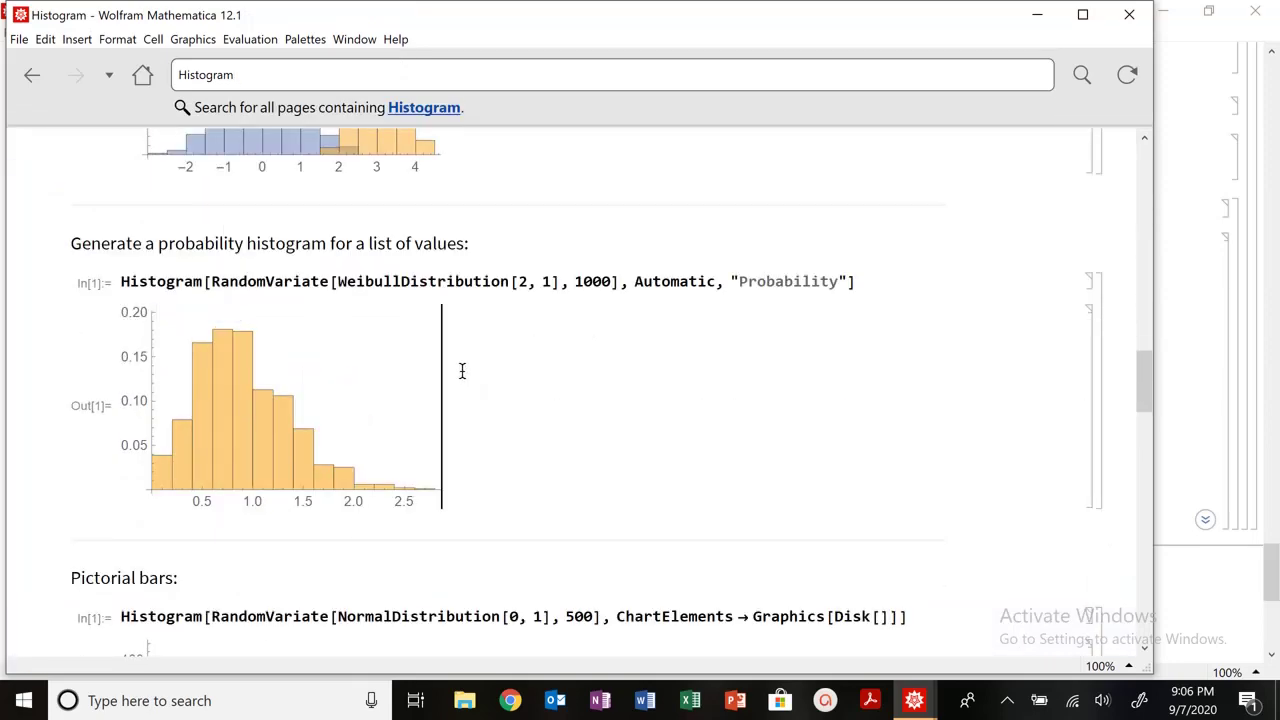
scroll(462, 372, "down", 15)
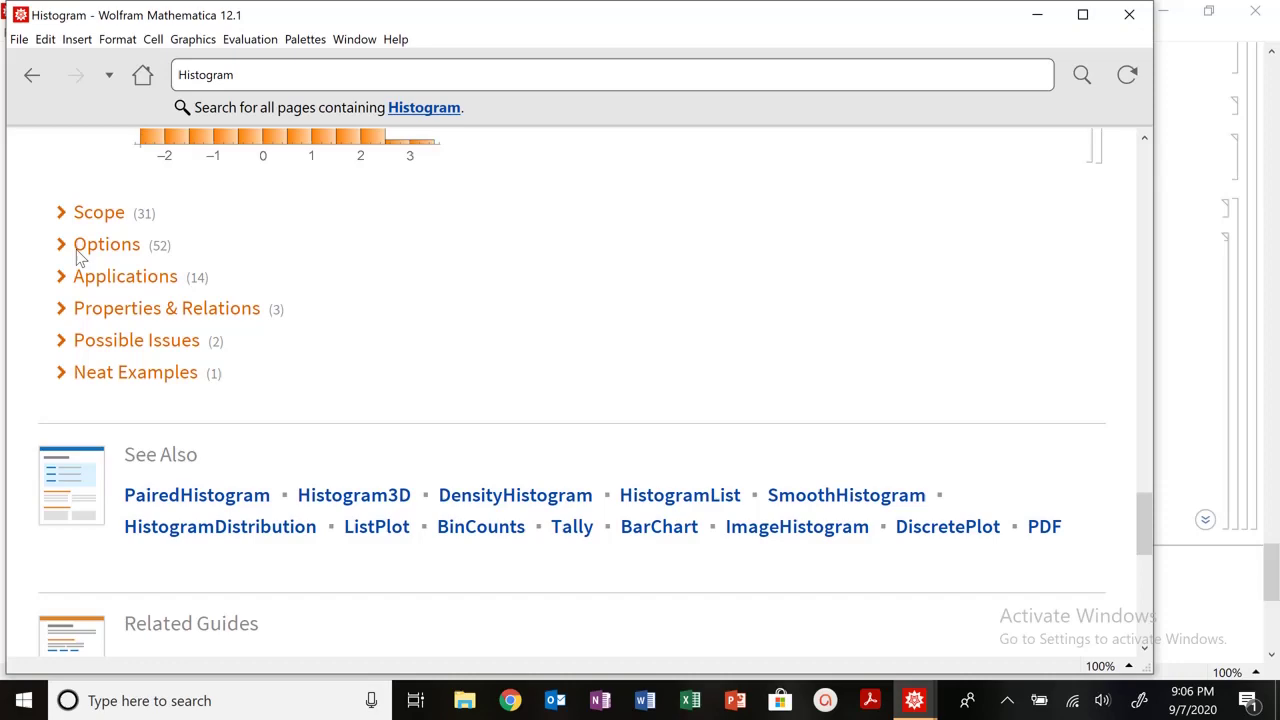
Expand Options > ChartStyle, read those examples, and close the documentation.
left_click(78, 250)
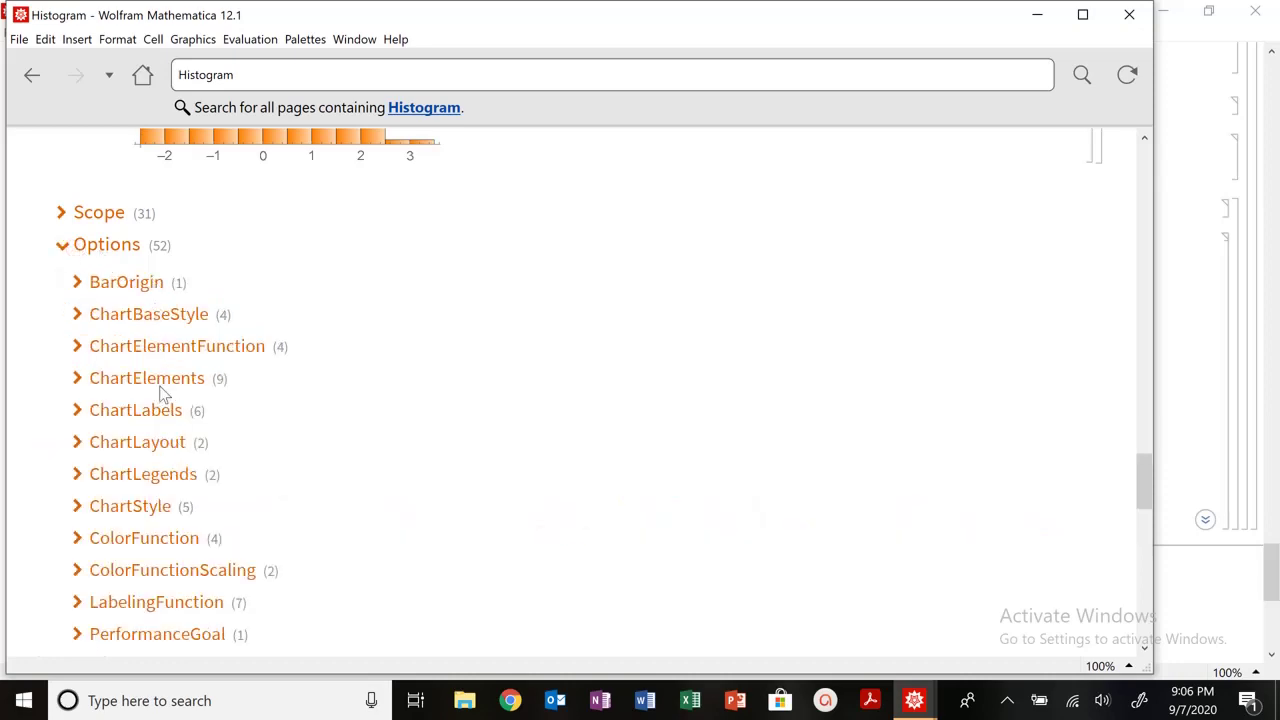
left_click(79, 506)
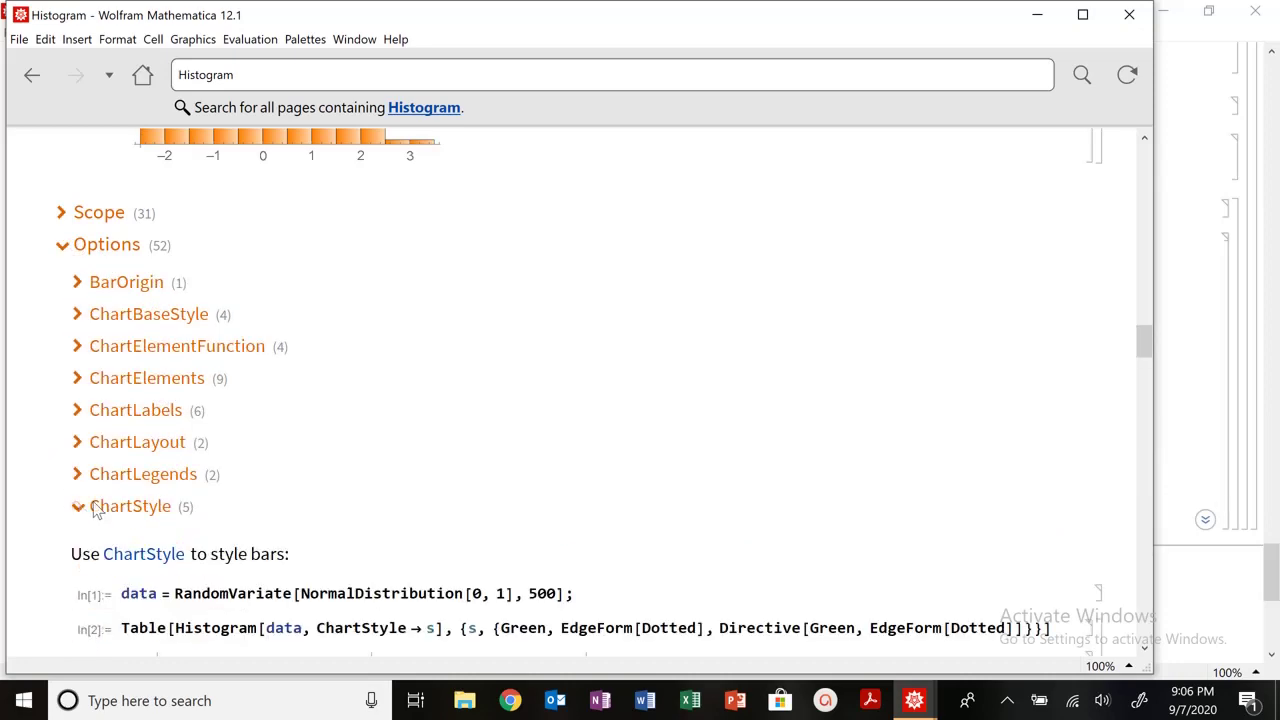
scroll(268, 505, "down", 4)
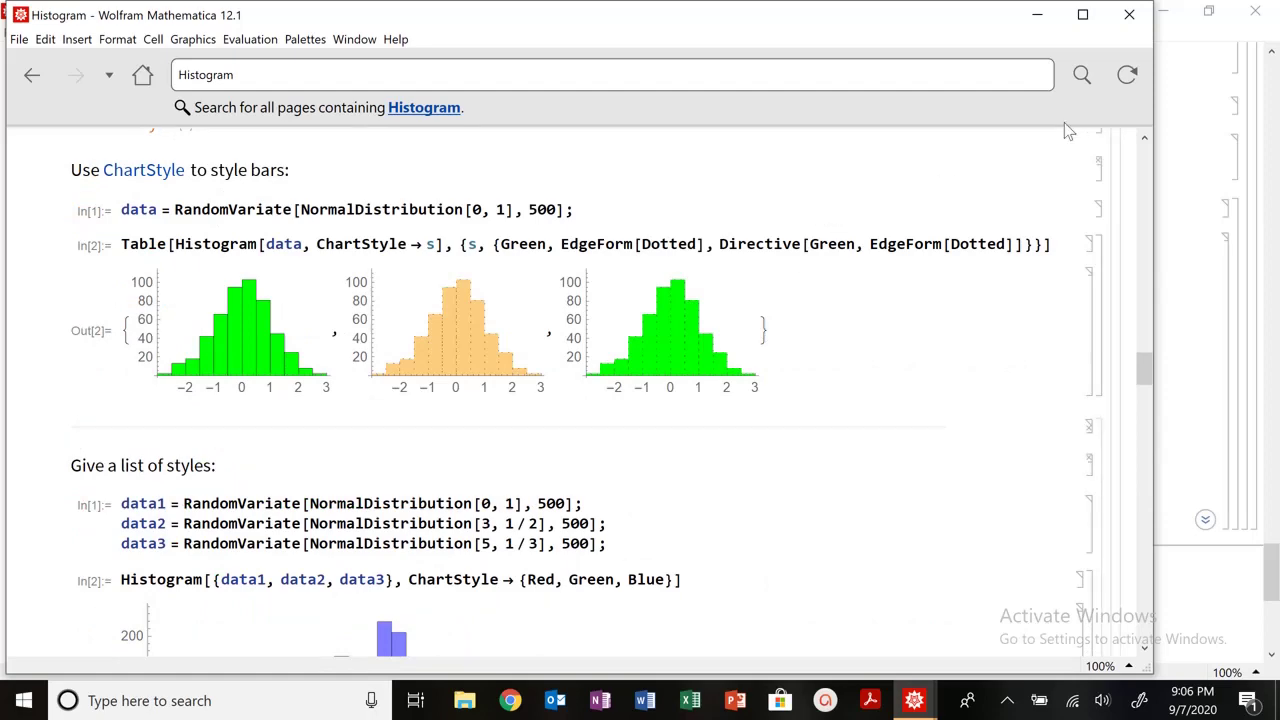
left_click(1129, 15)
Append ChartStyle -> {Red, Blue} to the overlaid histogram and evaluate it.
left_click(778, 208)
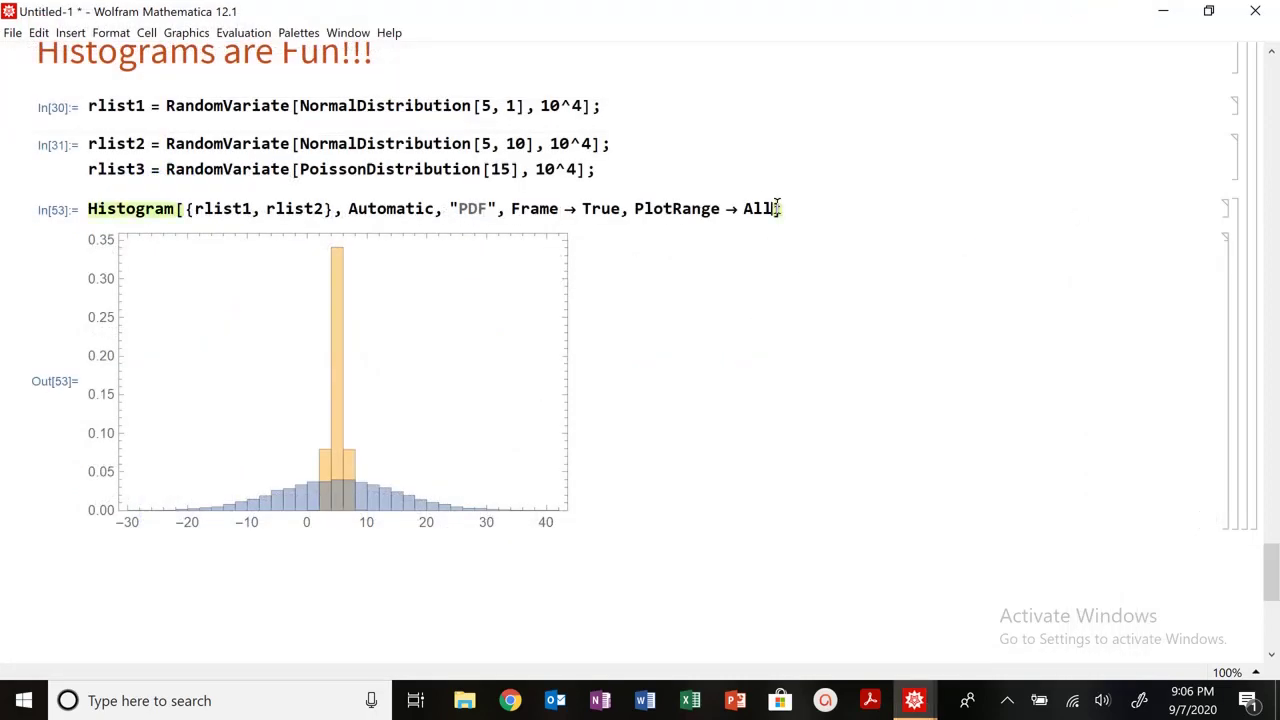
type(", Chart")
key("Return")
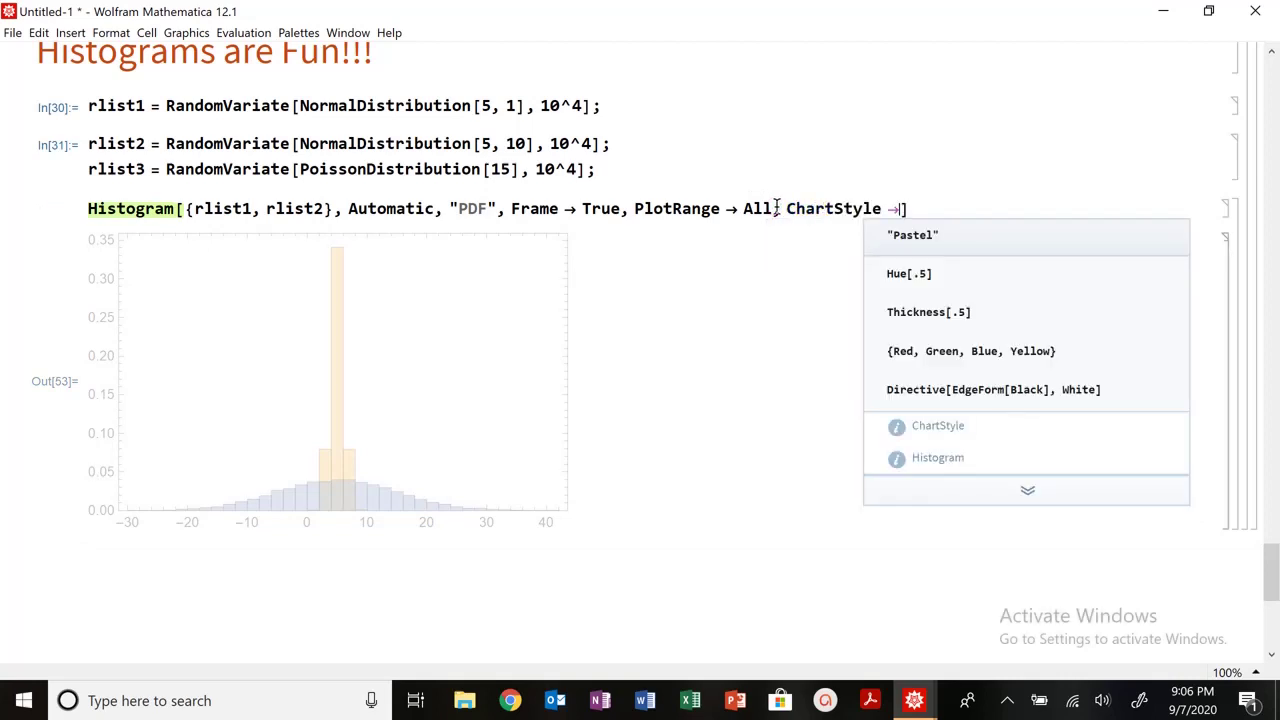
type("{")
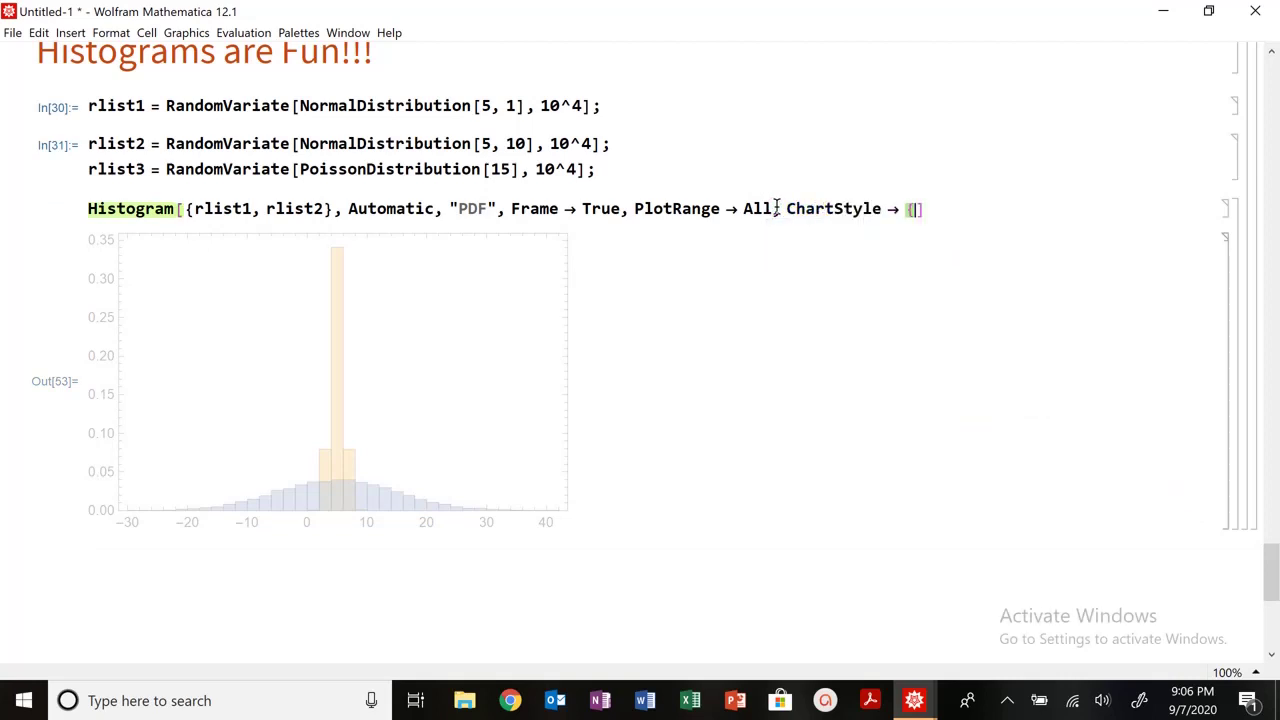
type("Red, Blu")
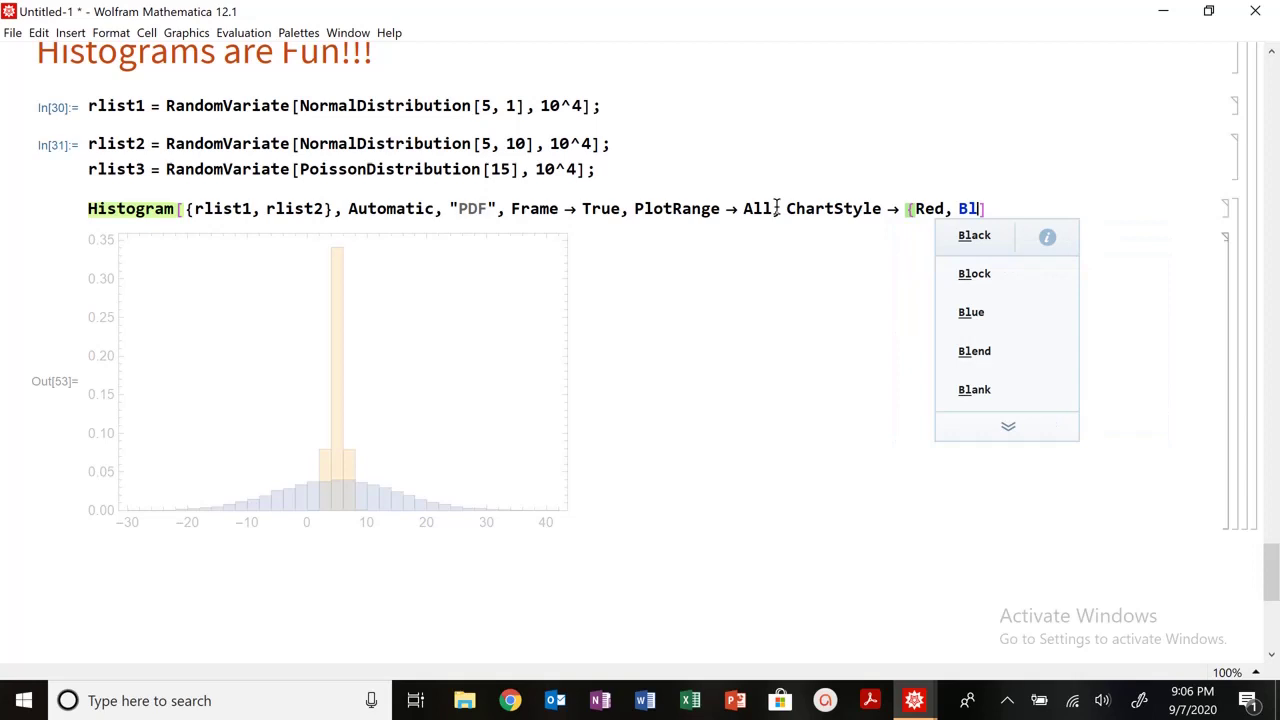
type("e}")
key("shift+Return")
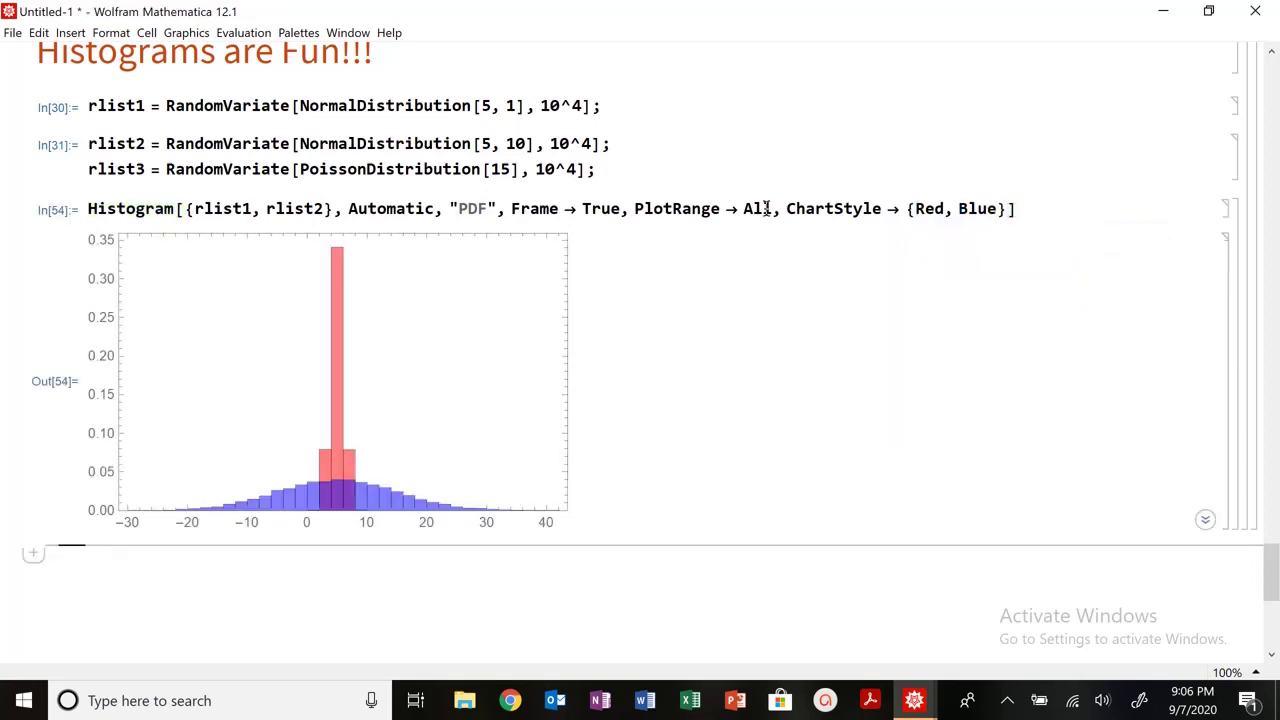
Add rlist3 to the data list and Green to the ChartStyle colours, re-evaluating each time.
left_click(326, 210)
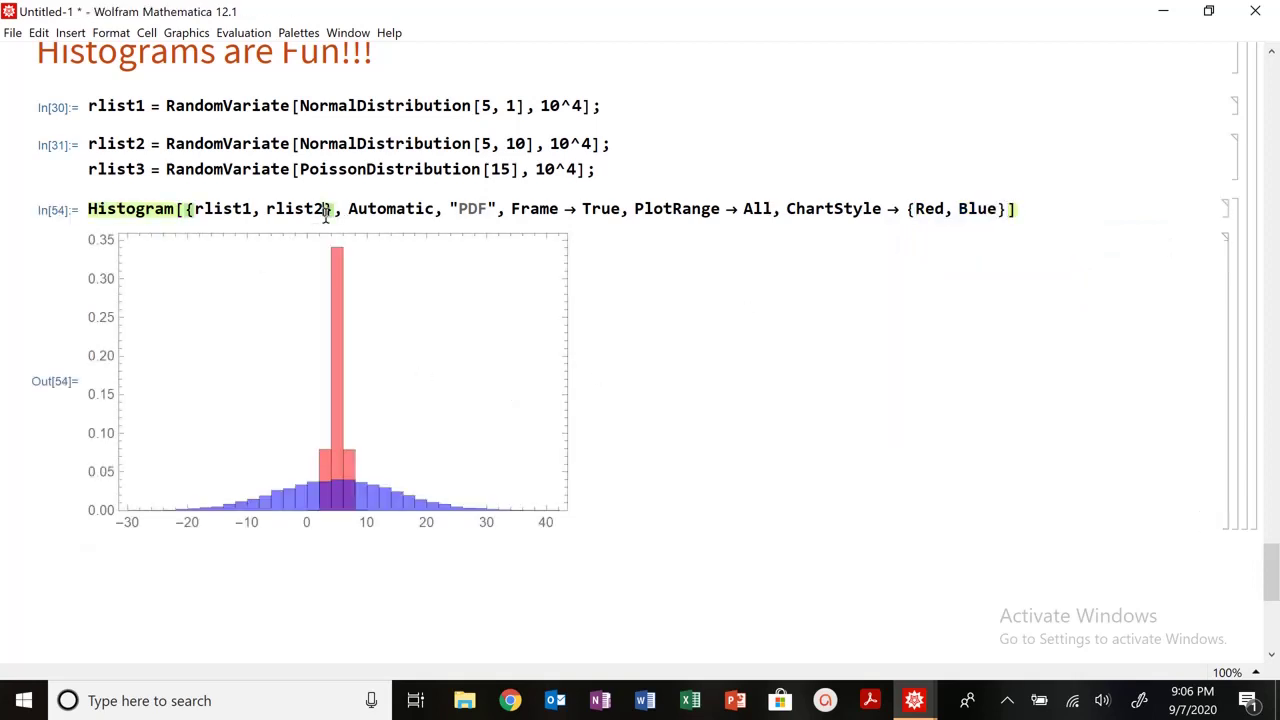
type(", rlist")
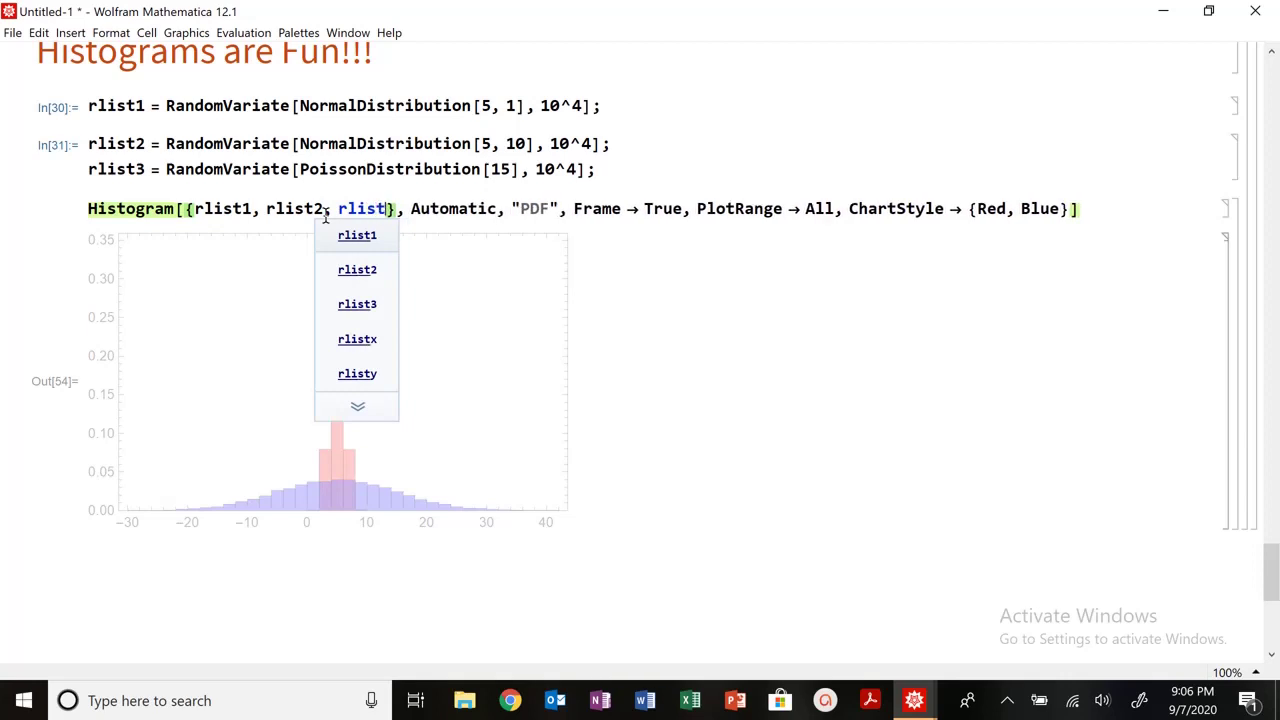
type("3")
key("shift+Return")
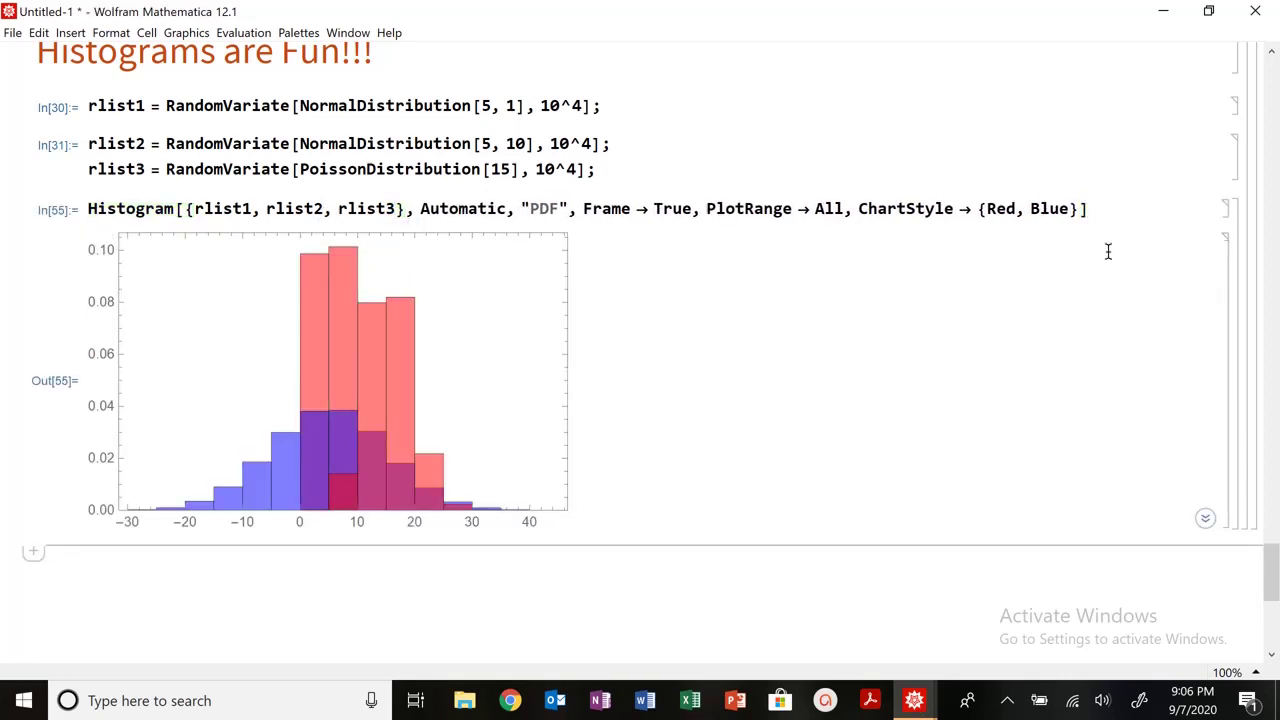
left_click(1071, 209)
type(", Green")
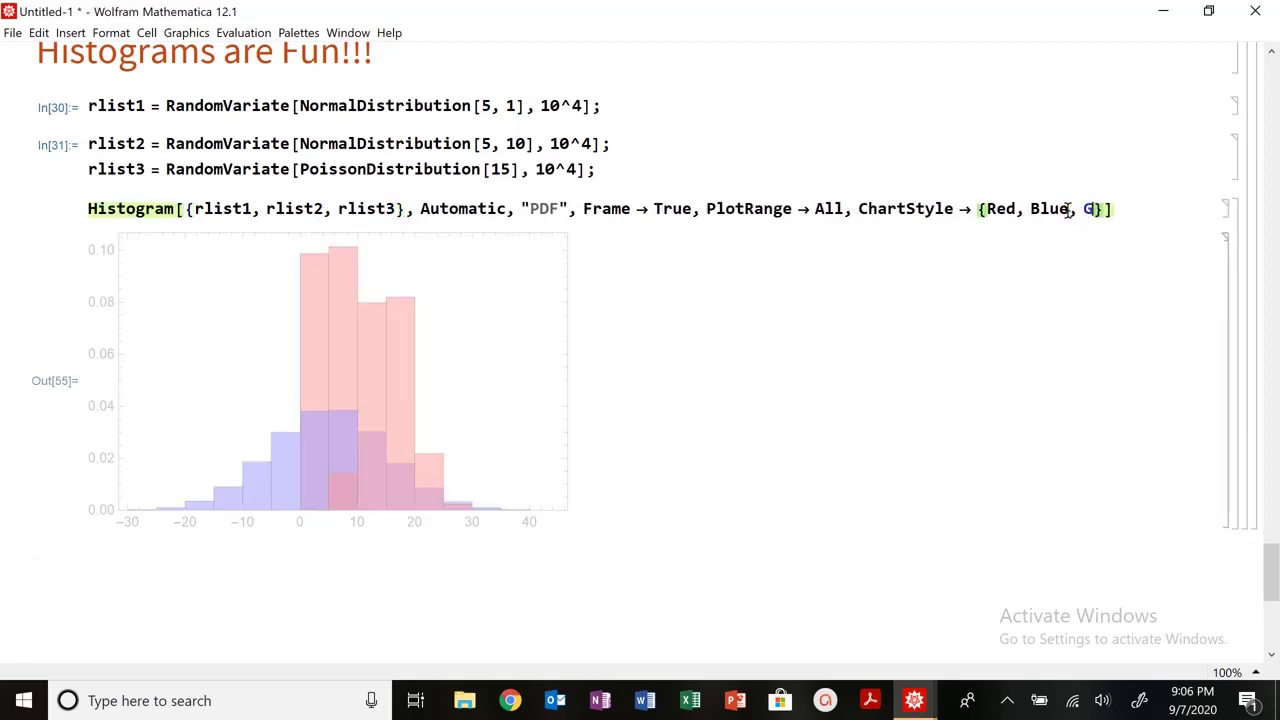
key("shift+Return")
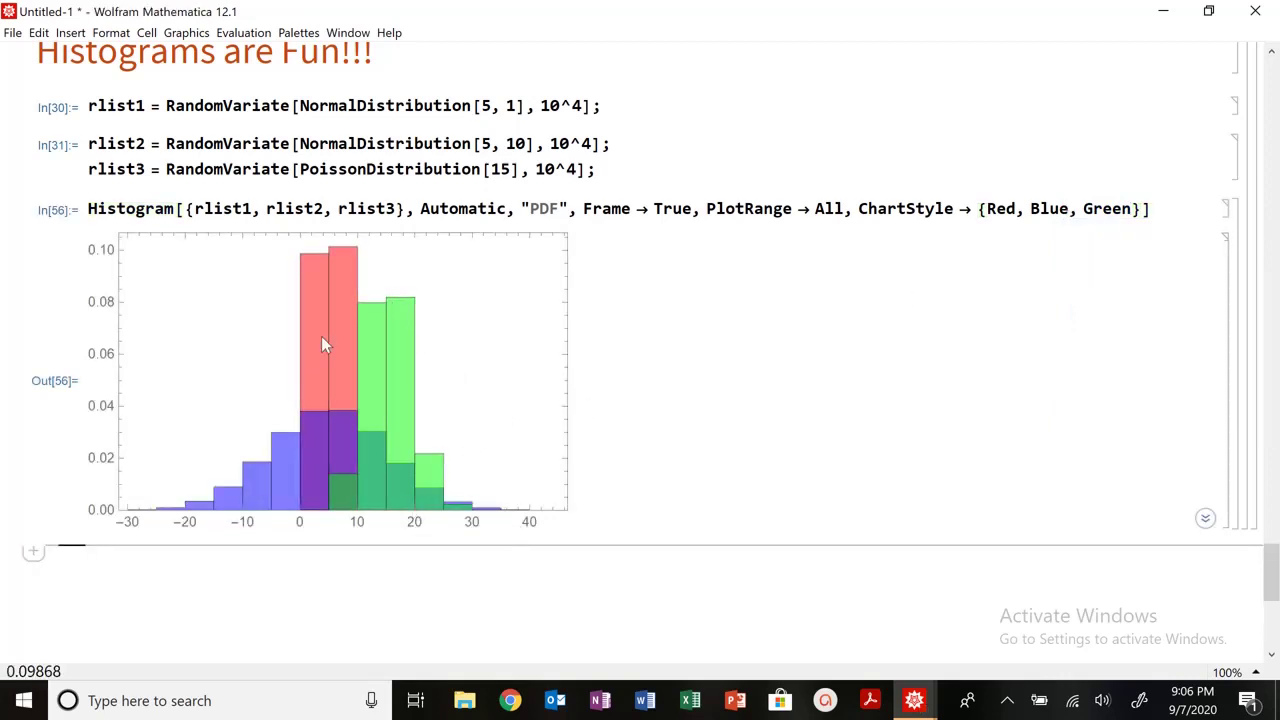
left_click(980, 206)
left_click(391, 34)
Open the Histogram reference page again and expand its Options section.
left_click(403, 58)
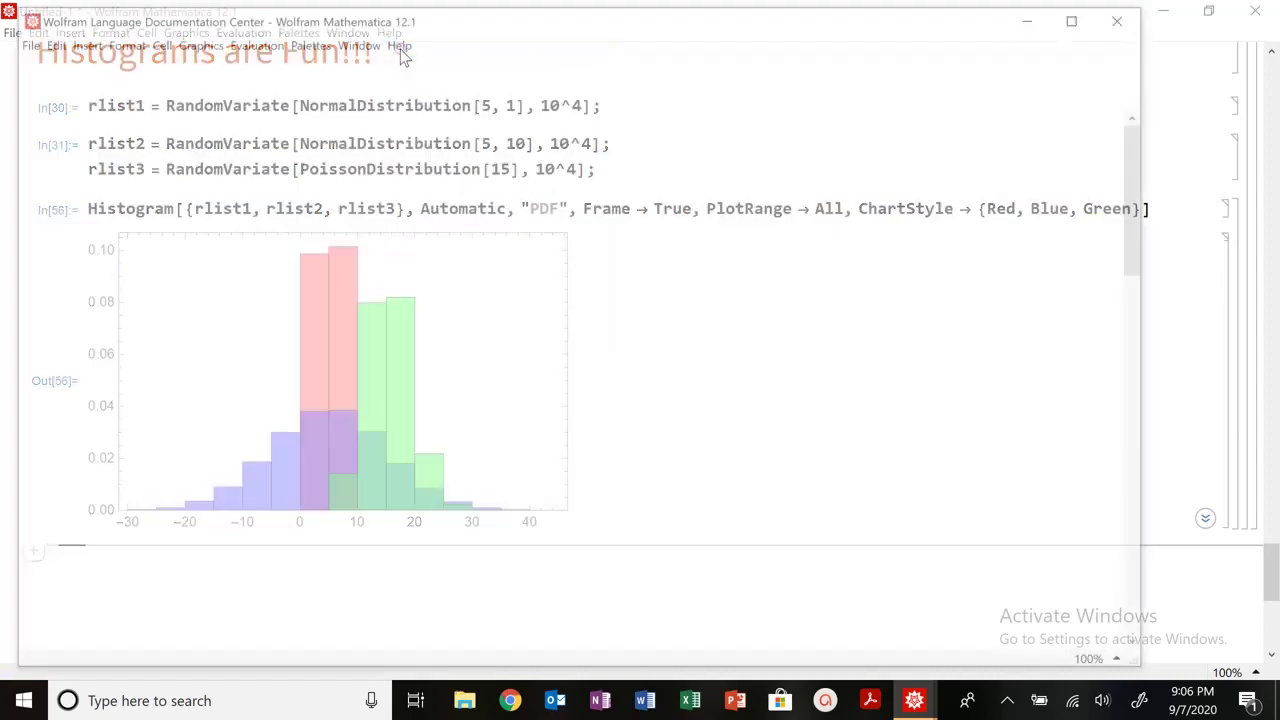
type("Histogram")
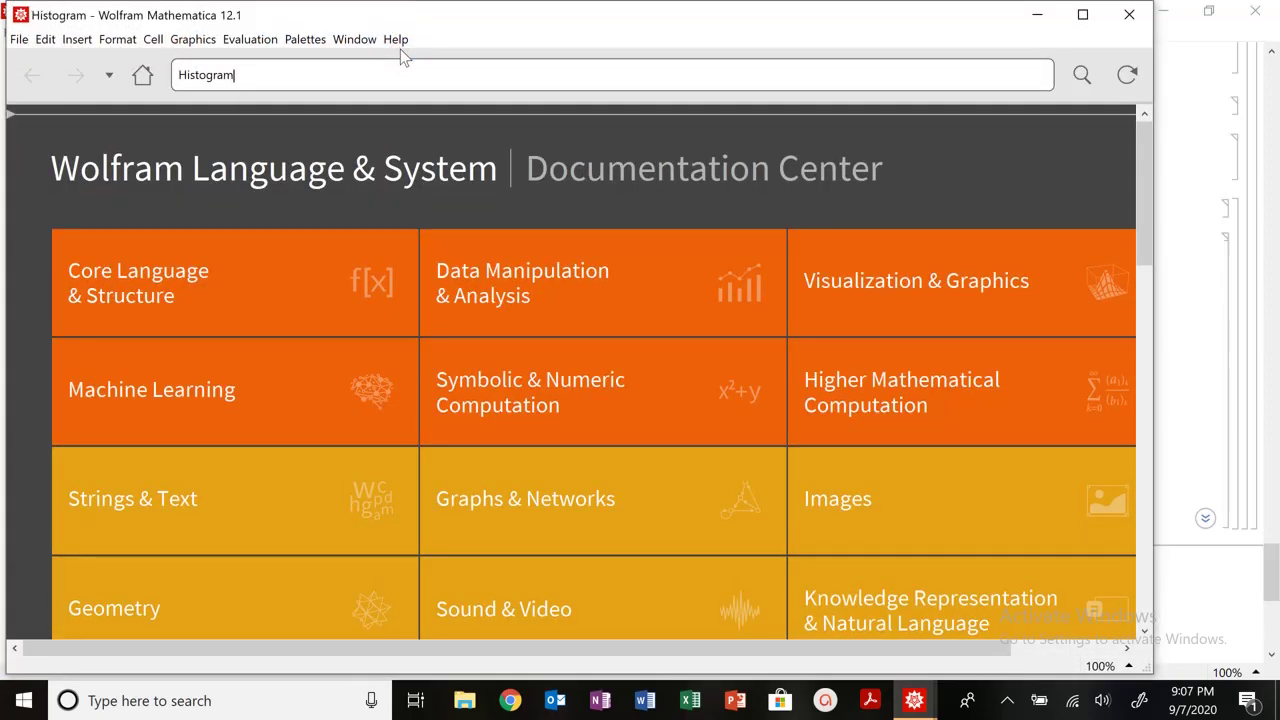
key("Return")
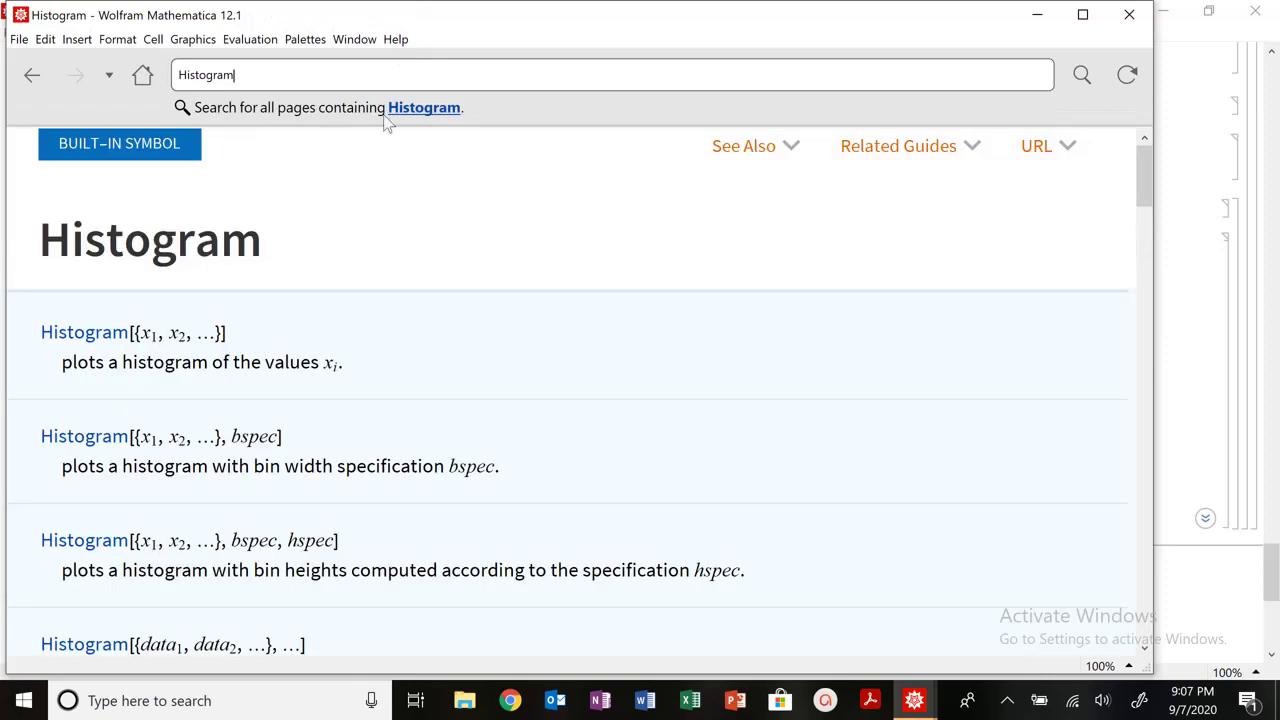
scroll(266, 543, "down", 10)
scroll(319, 512, "down", 15)
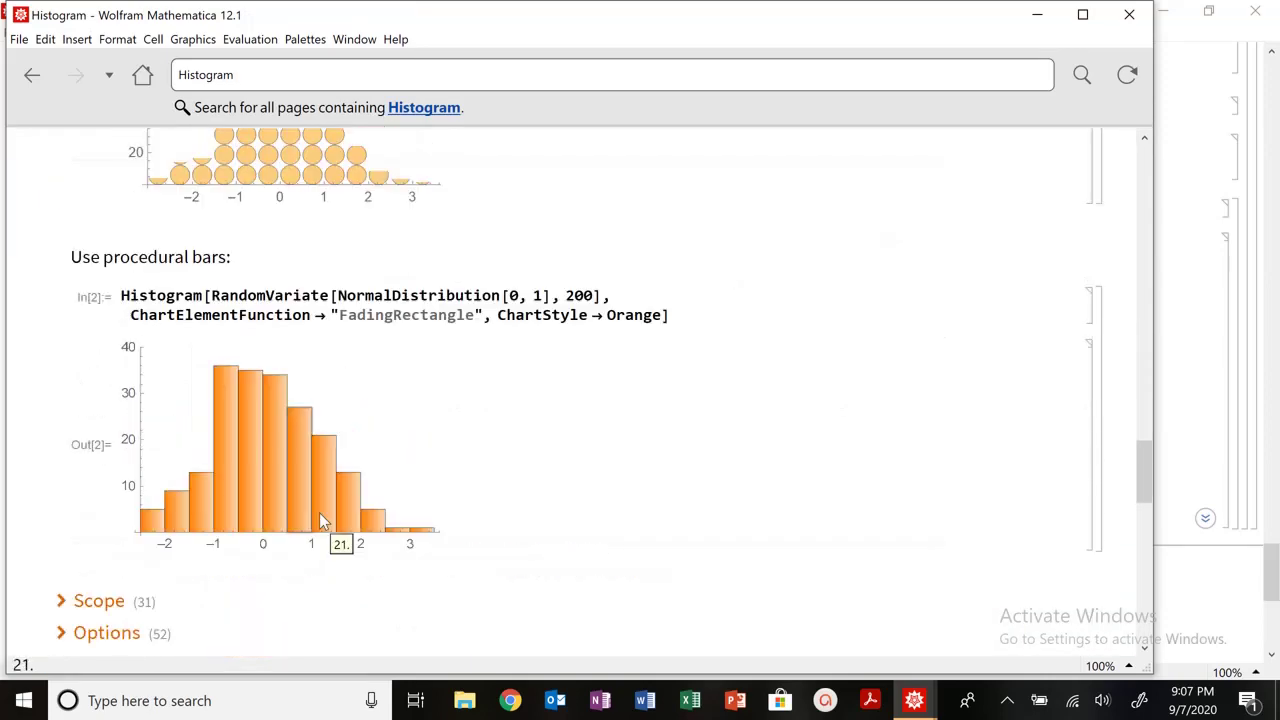
scroll(140, 320, "up", 2)
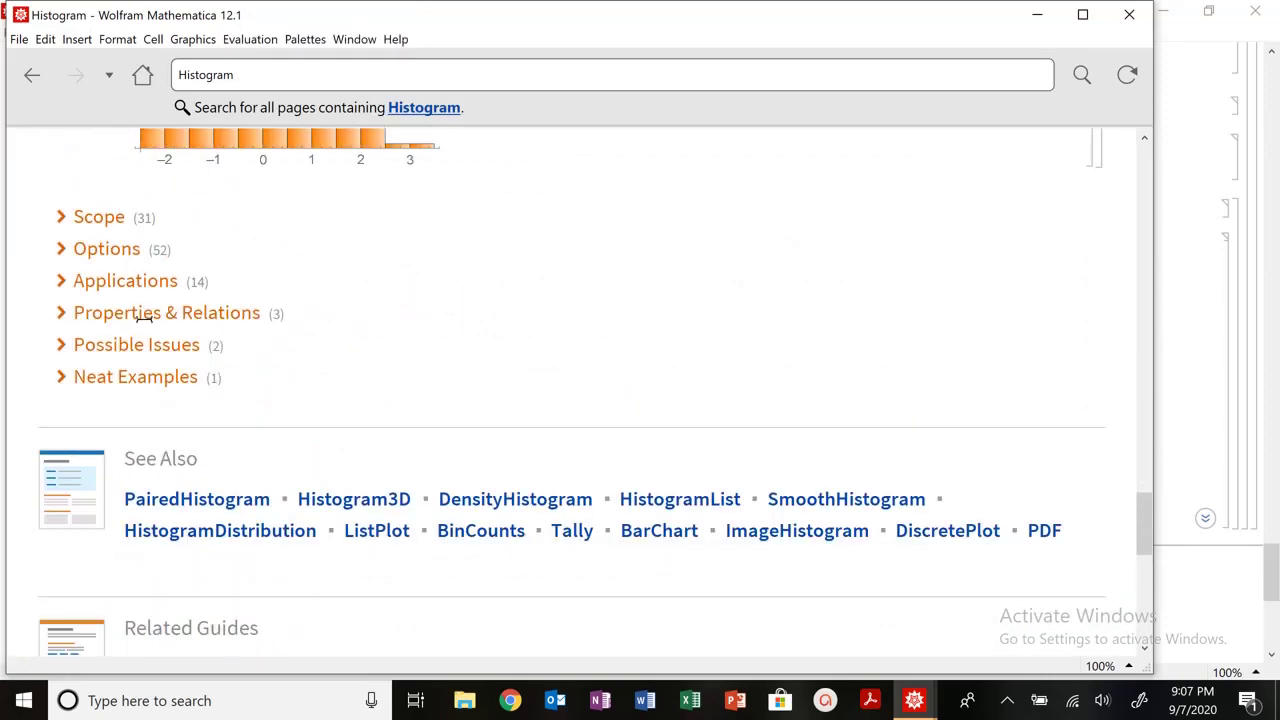
left_click(96, 250)
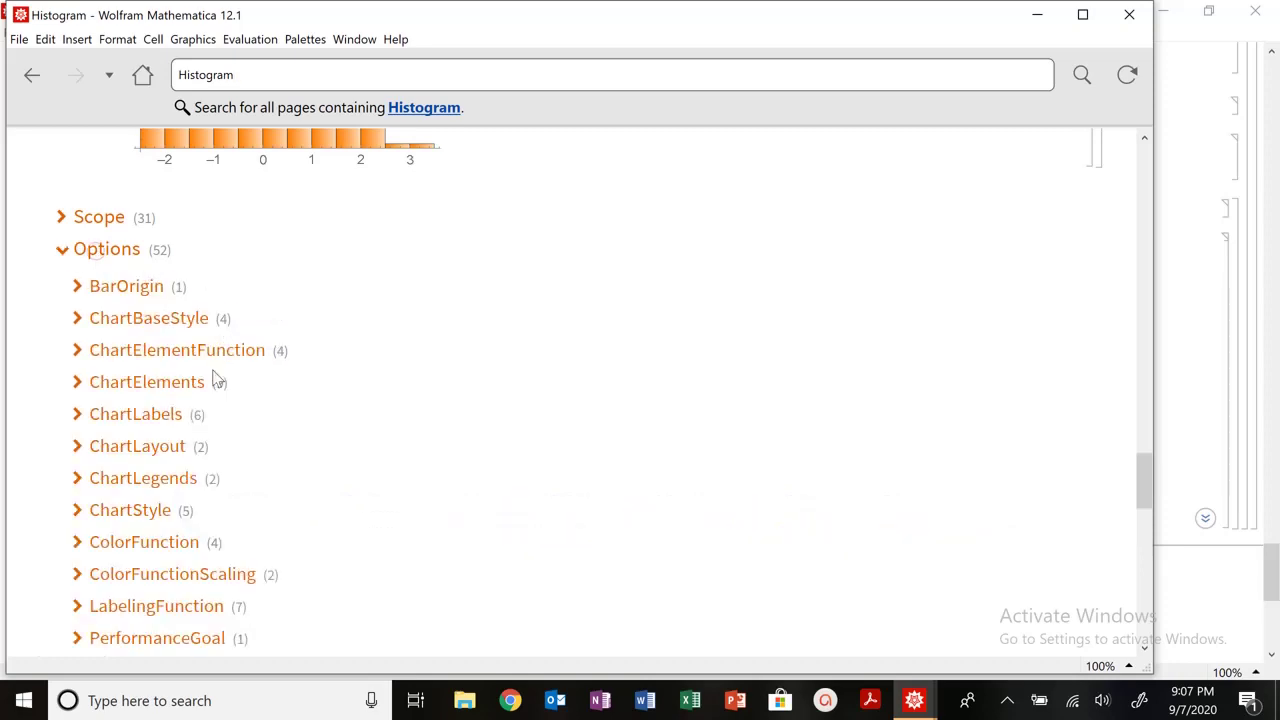
scroll(214, 380, "down", 4)
scroll(163, 428, "up", 6)
scroll(157, 443, "down", 4)
Read the Scope examples for Styling and Appearance and Wrappers, then minimize the help window.
left_click(98, 222)
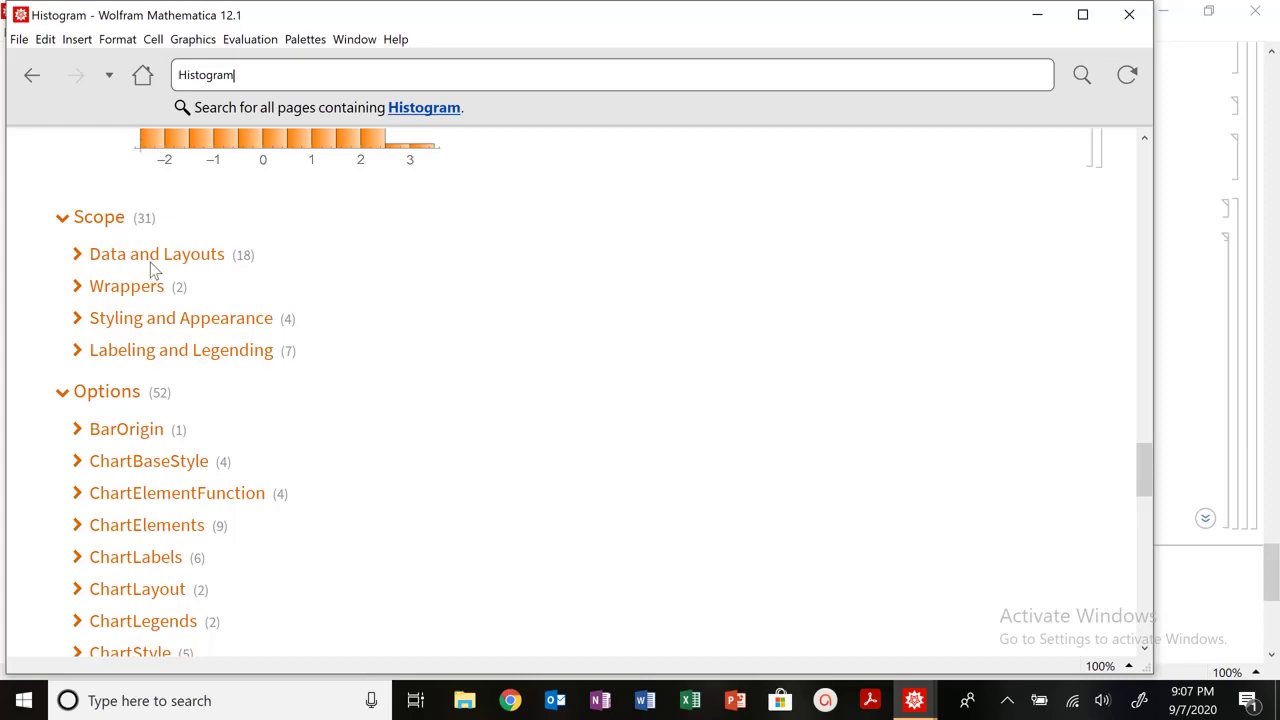
left_click(125, 318)
scroll(200, 389, "down", 3)
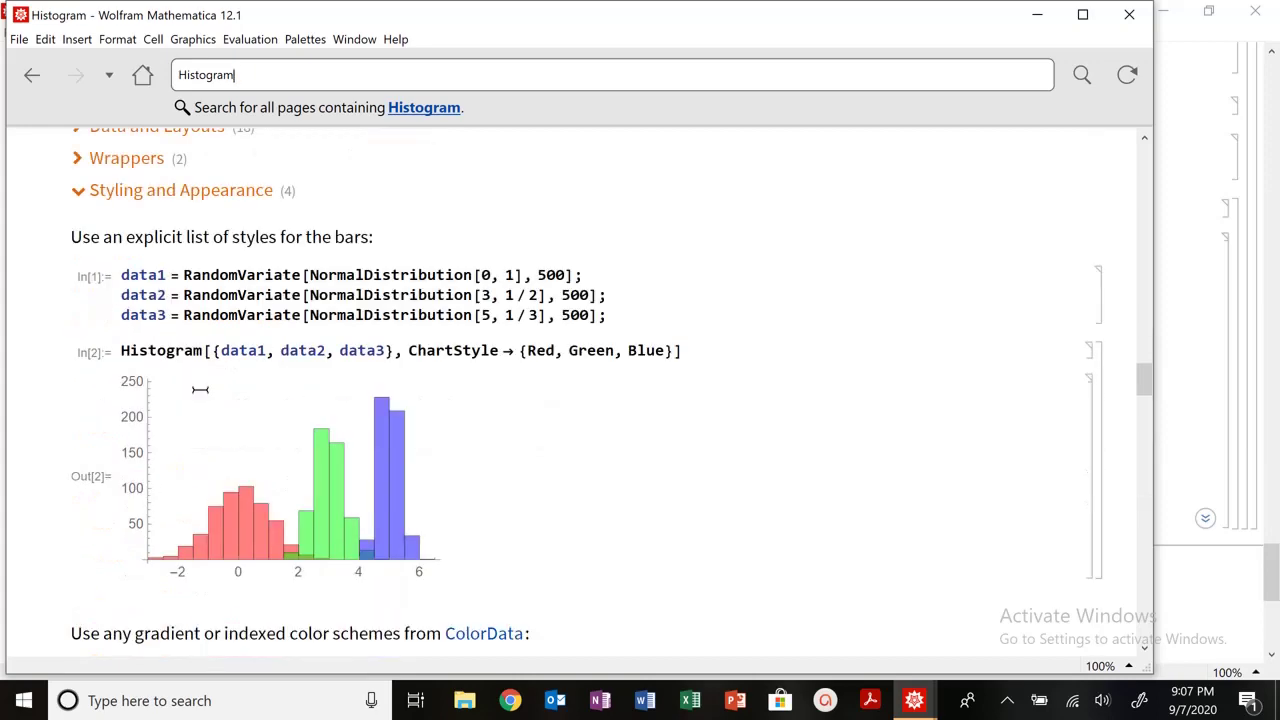
scroll(200, 389, "down", 10)
scroll(500, 403, "down", 20)
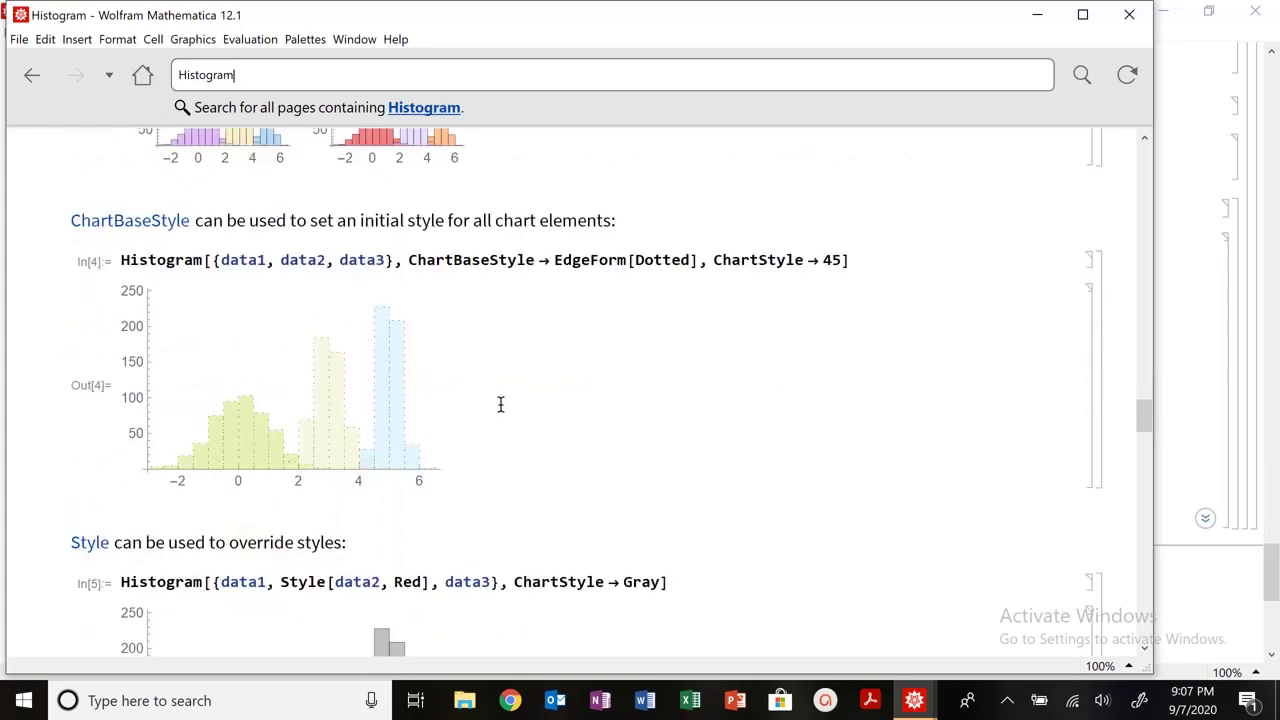
scroll(551, 400, "down", 5)
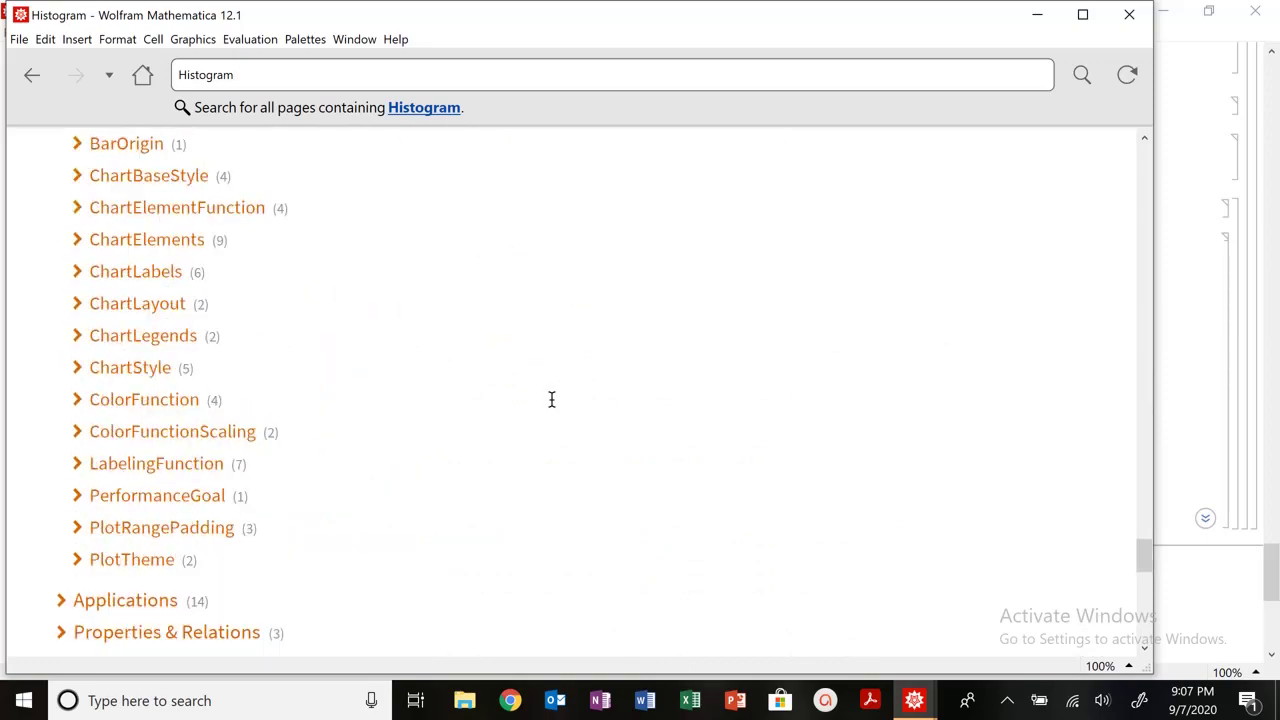
scroll(551, 400, "up", 20)
scroll(551, 400, "down", 10)
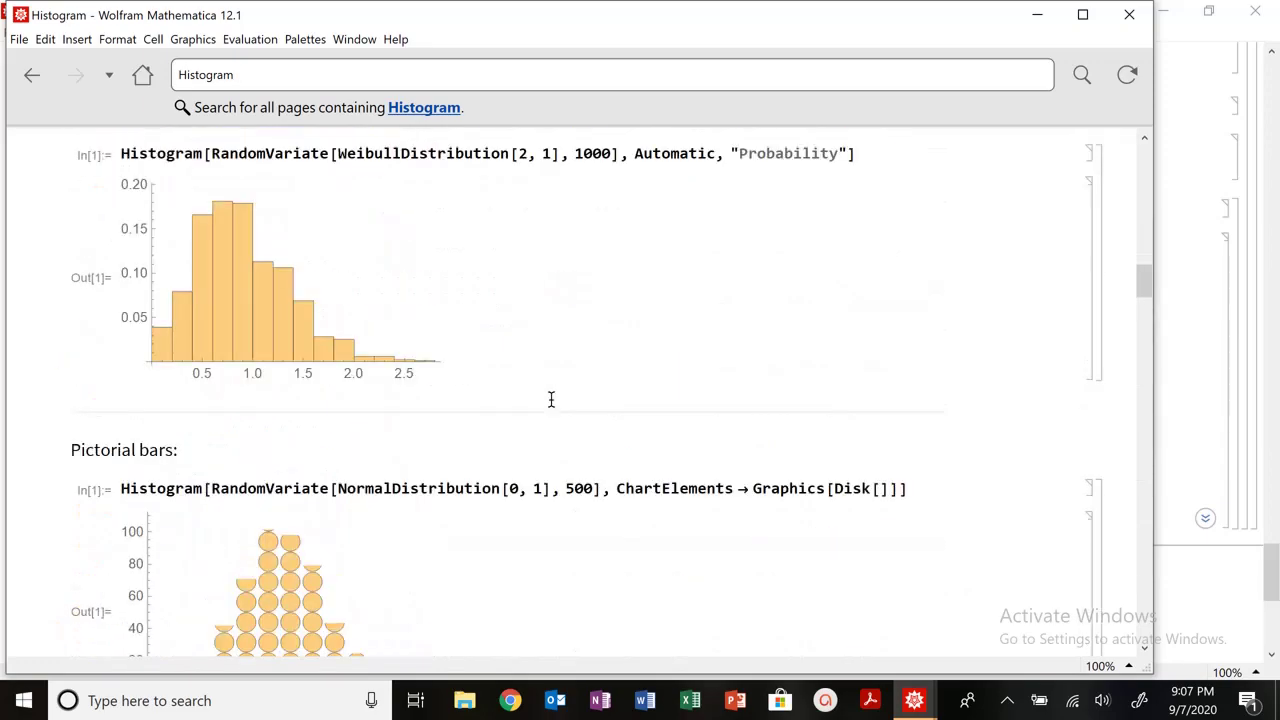
left_click(131, 284)
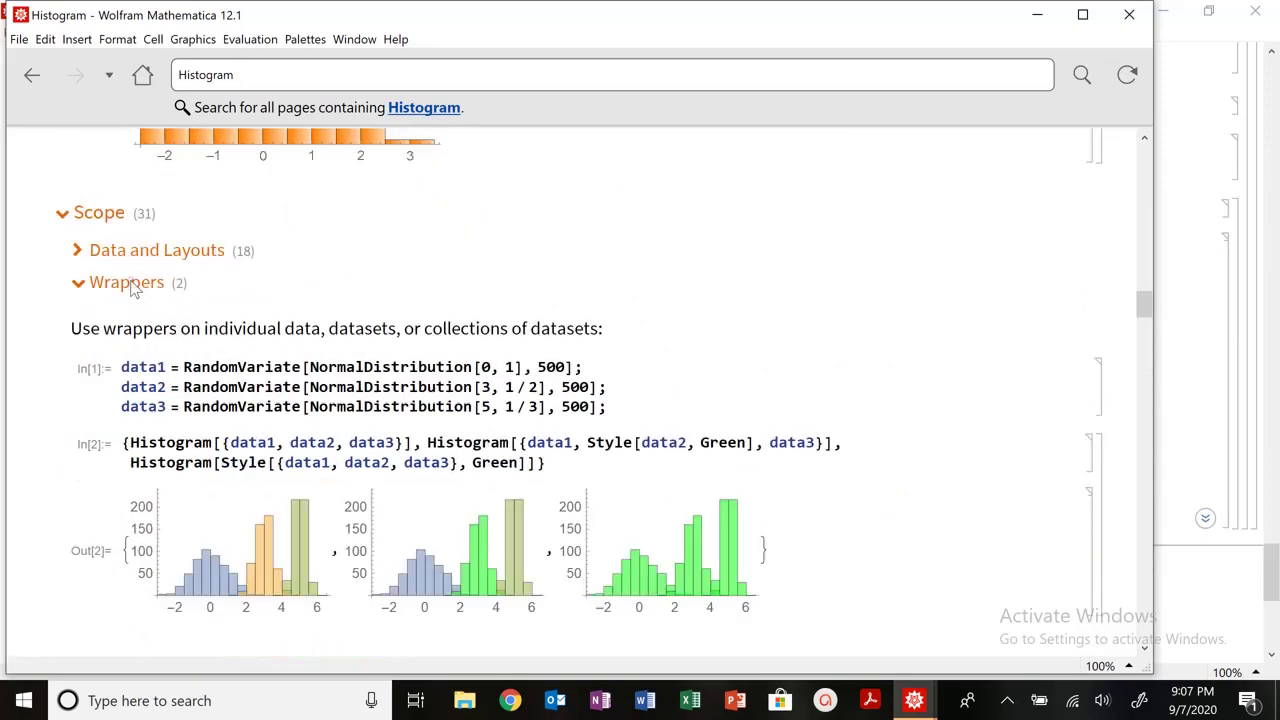
left_click(1035, 14)
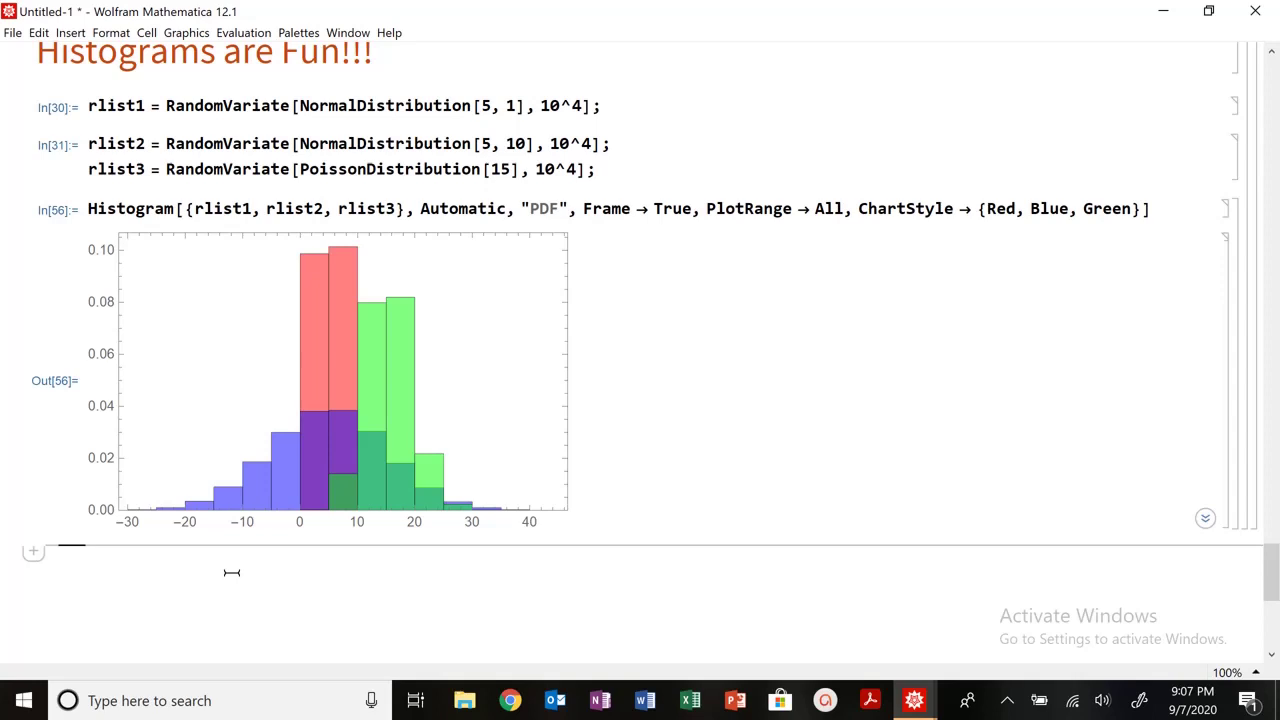
Type Histogram3D[Transpose[{rlist1, rlist2}]] in a new input cell below the PDF histogram.
scroll(232, 572, "down", 5)
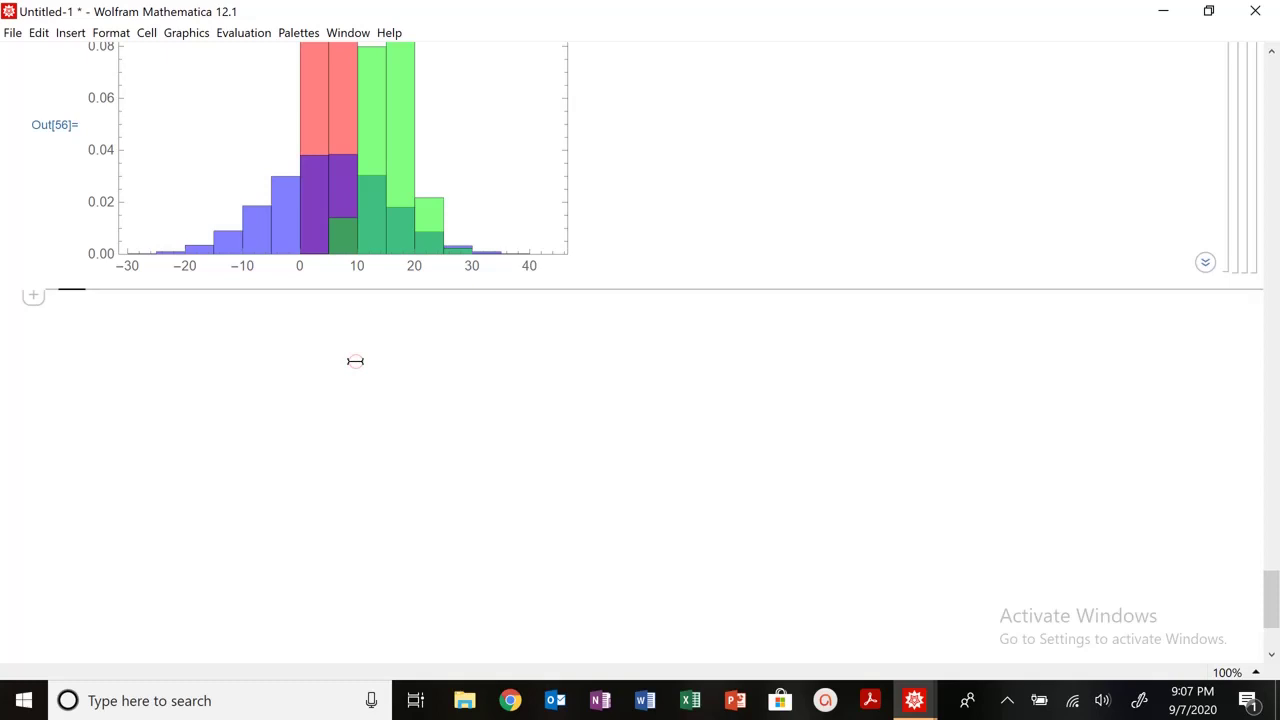
type("Tran")
key("Return")
type("[")
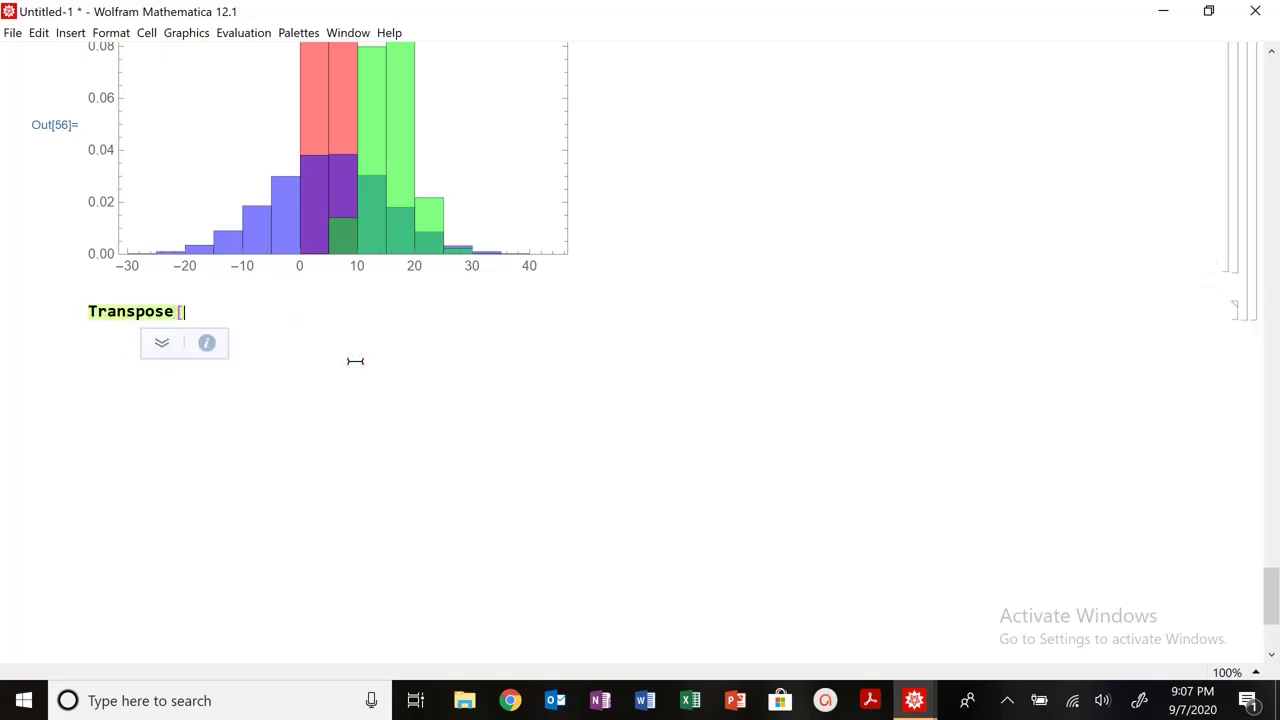
type("{rlist1, r")
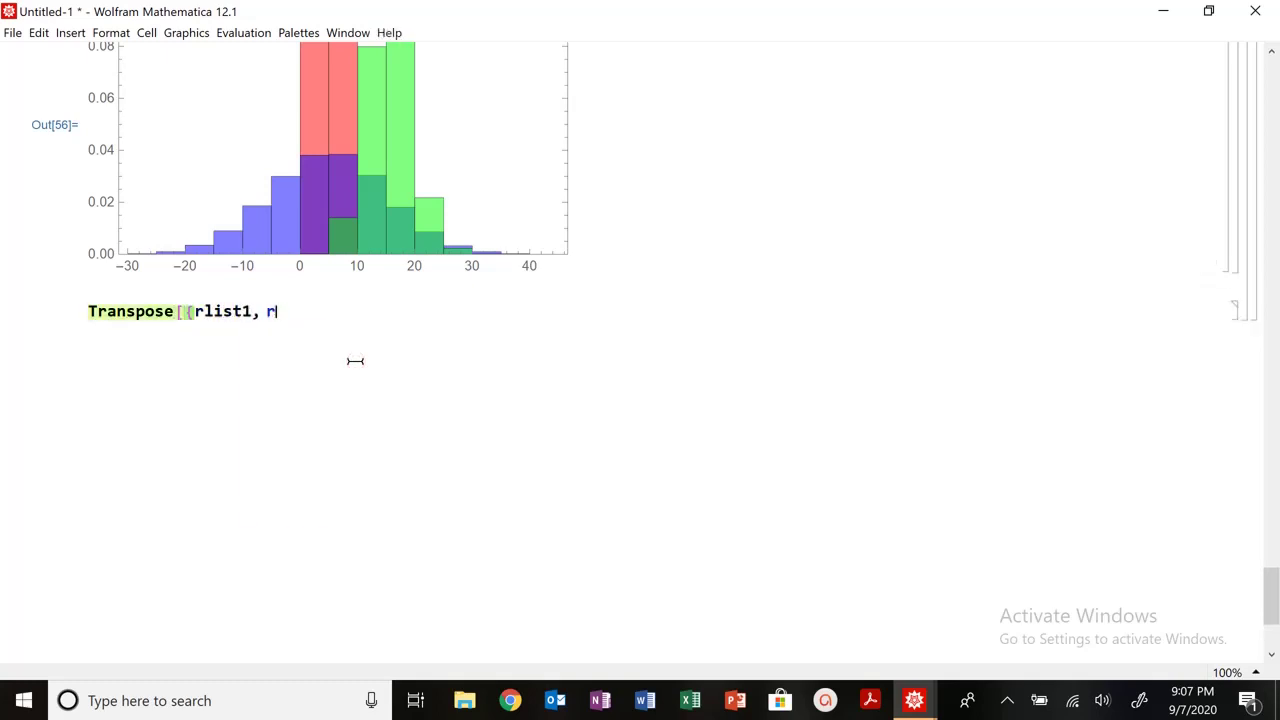
type("list2}]")
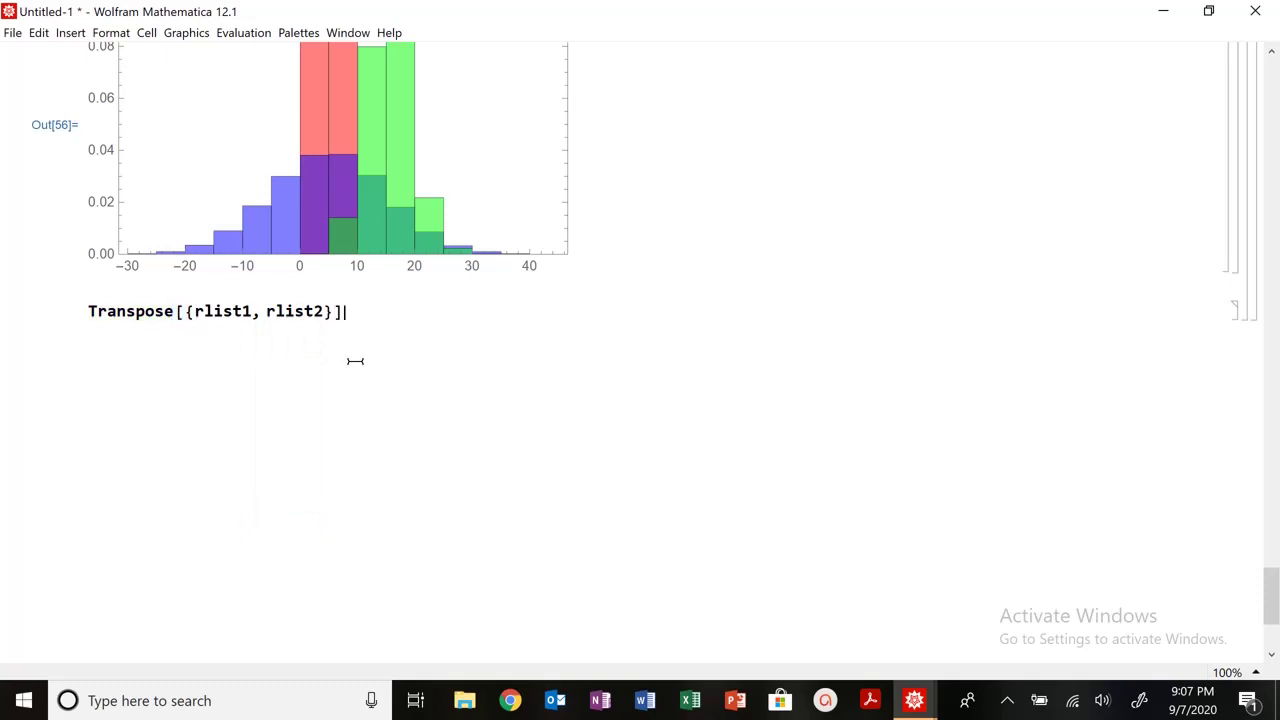
type("Histogra")
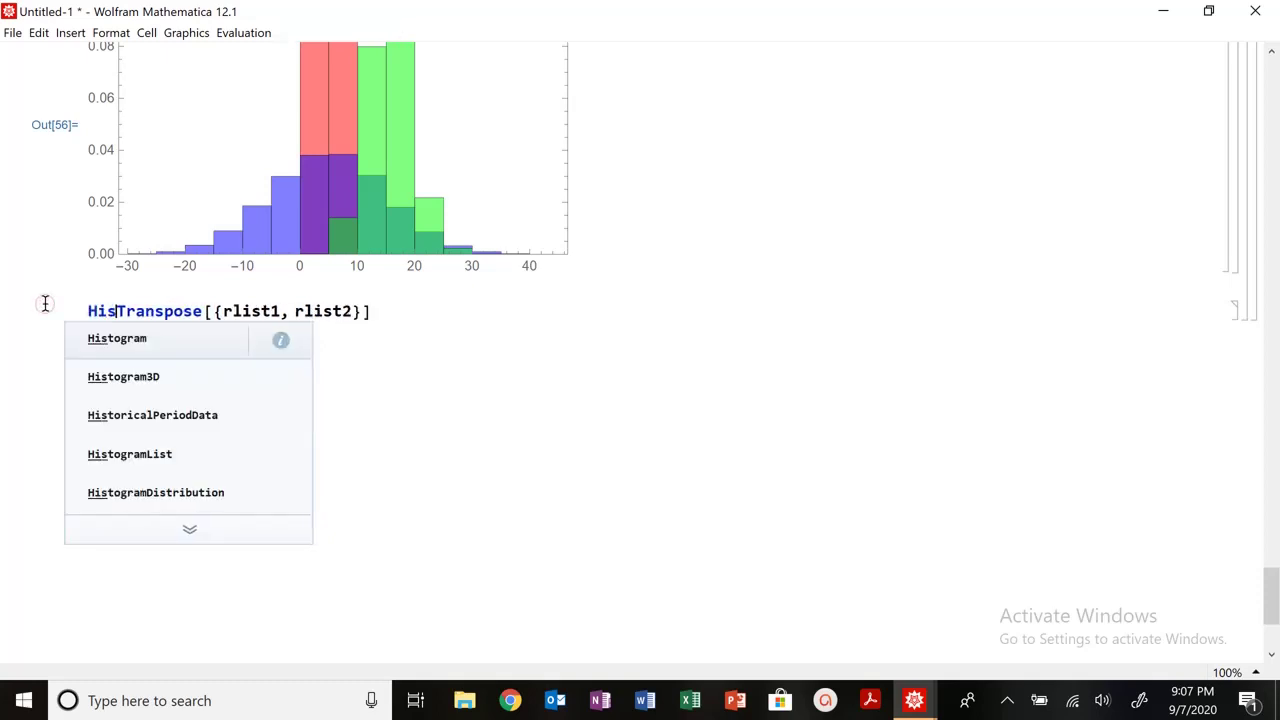
key("BackSpace")
key("BackSpace")
key("BackSpace")
key("BackSpace")
type("ogram3D")
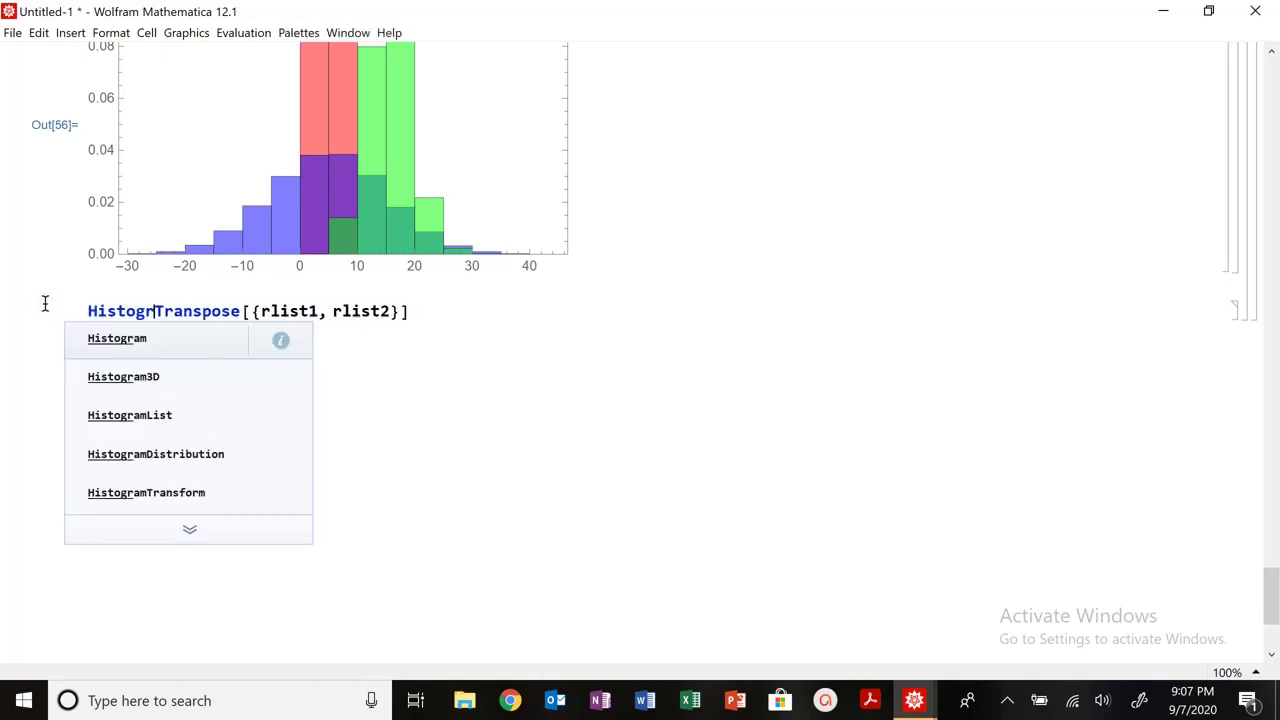
type("[")
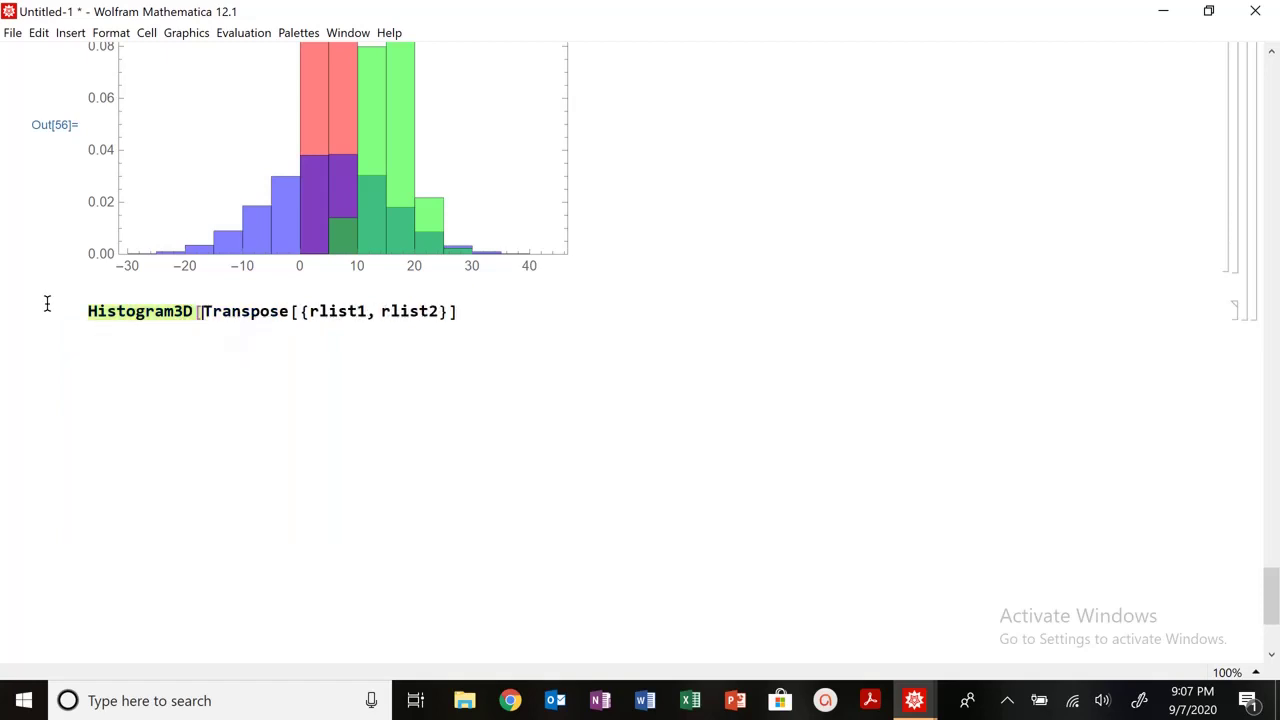
left_click(497, 306)
type("]")
key("shift+Return")
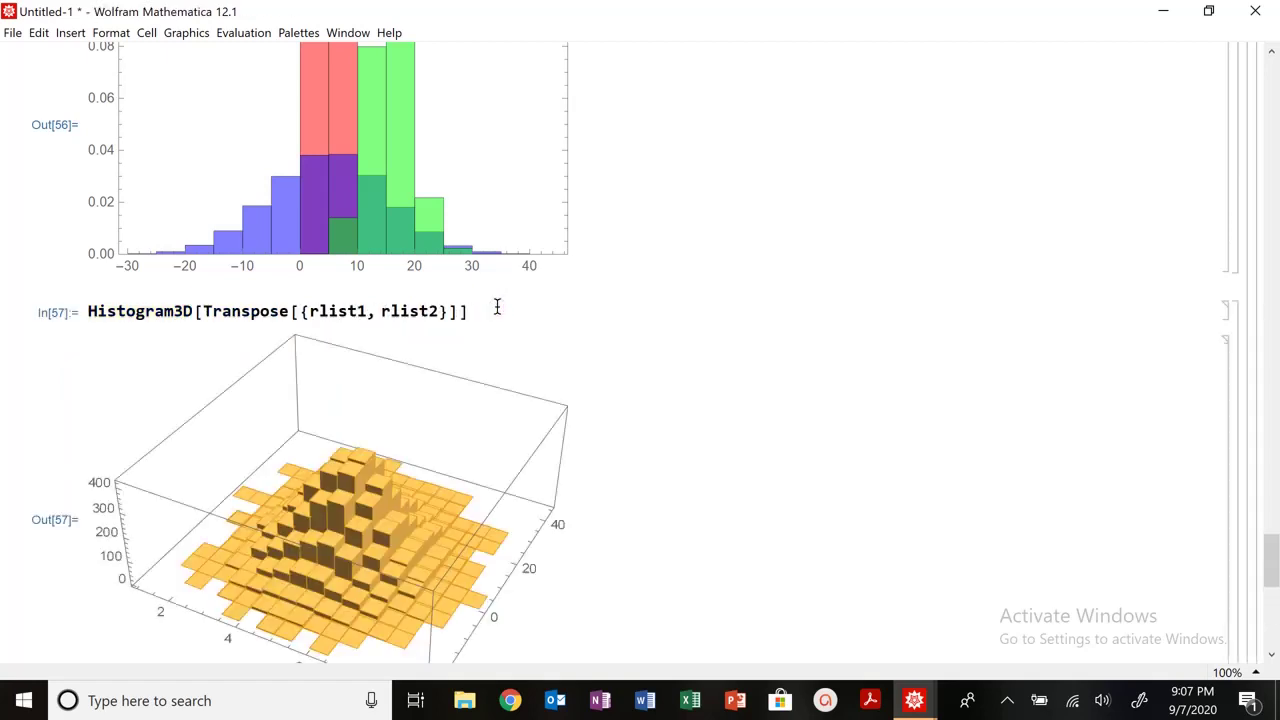
scroll(517, 429, "down", 3)
mouse_move(368, 346)
left_mouse_down()
mouse_move(379, 291)
mouse_move(366, 346)
mouse_move(304, 313)
mouse_move(349, 286)
mouse_move(414, 300)
mouse_move(429, 320)
mouse_move(367, 330)
left_mouse_up()
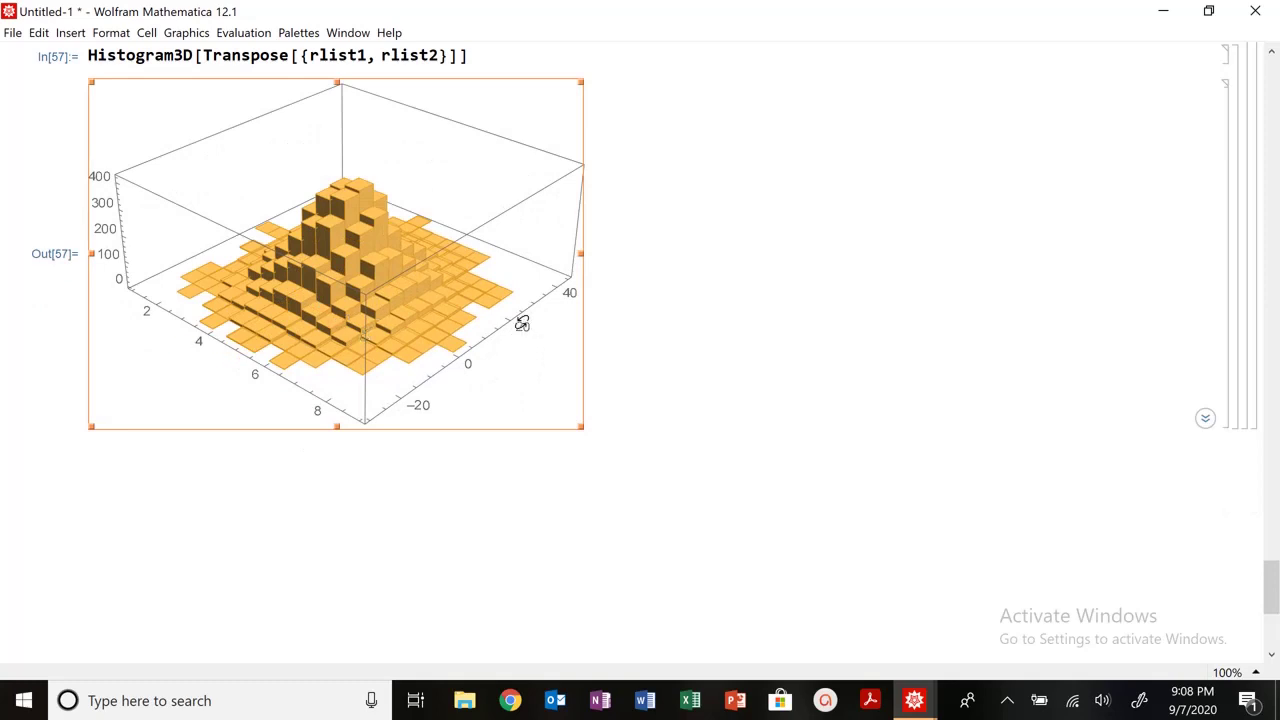
left_click(509, 580)
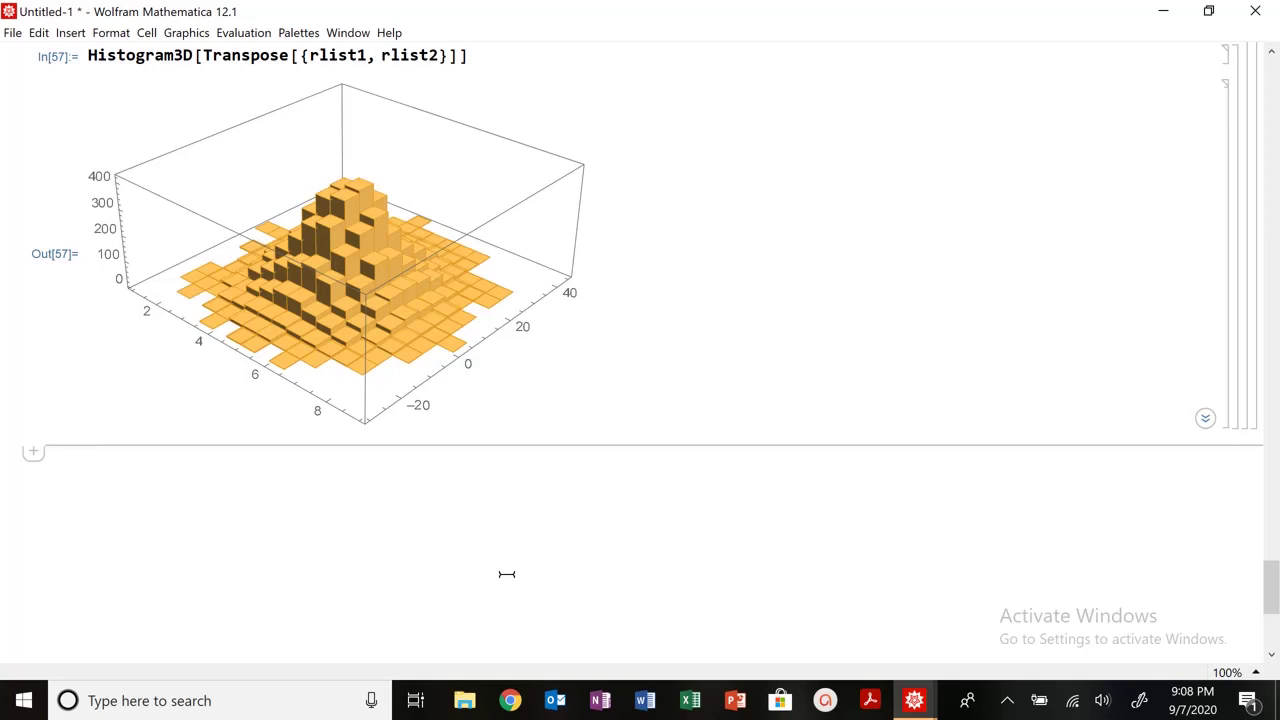
Type rwalk = RandomChoice[{-1, 1}, 10000]; in a new input cell.
type("r")
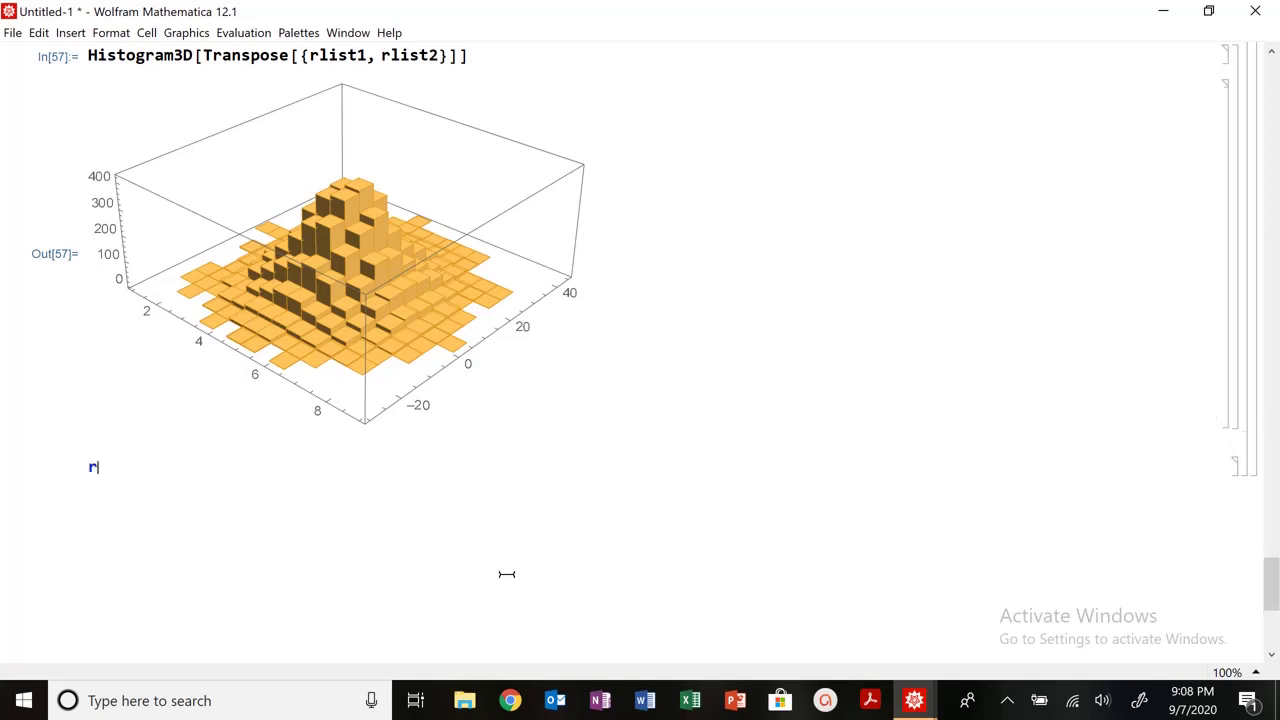
type("walk = Randomcho")
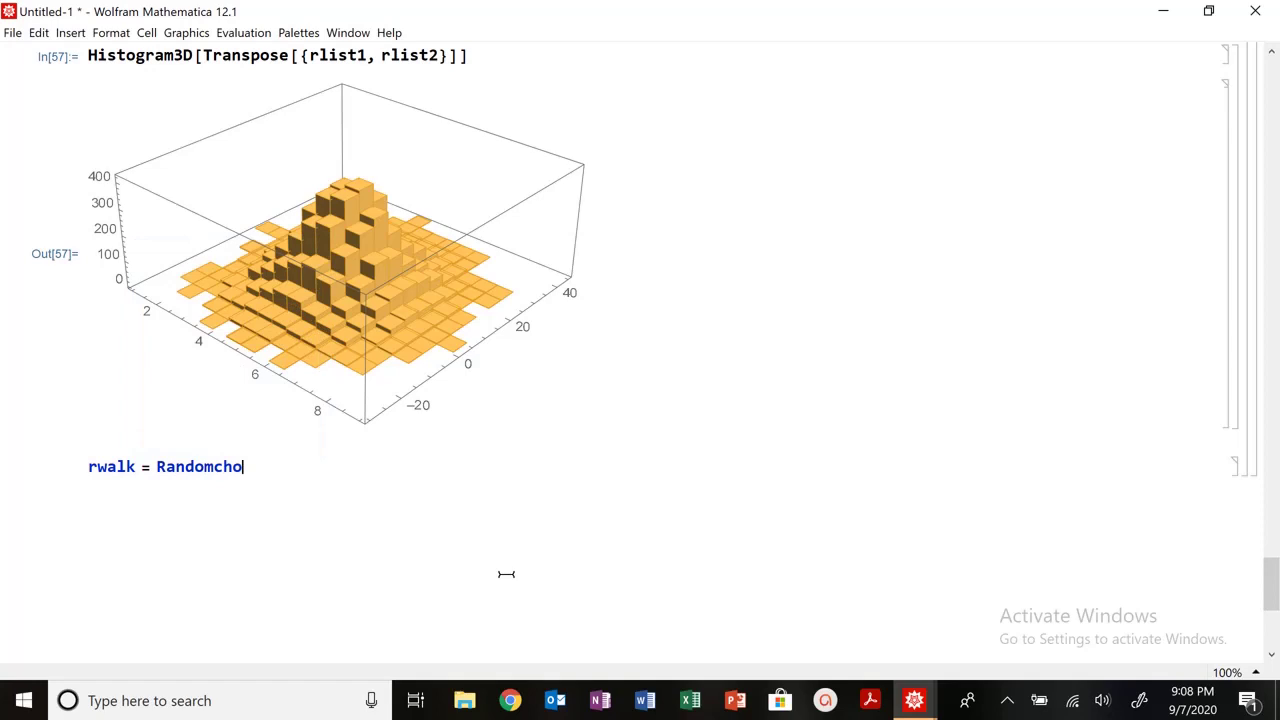
key("BackSpace")
key("BackSpace")
key("BackSpace")
type("Choice[")
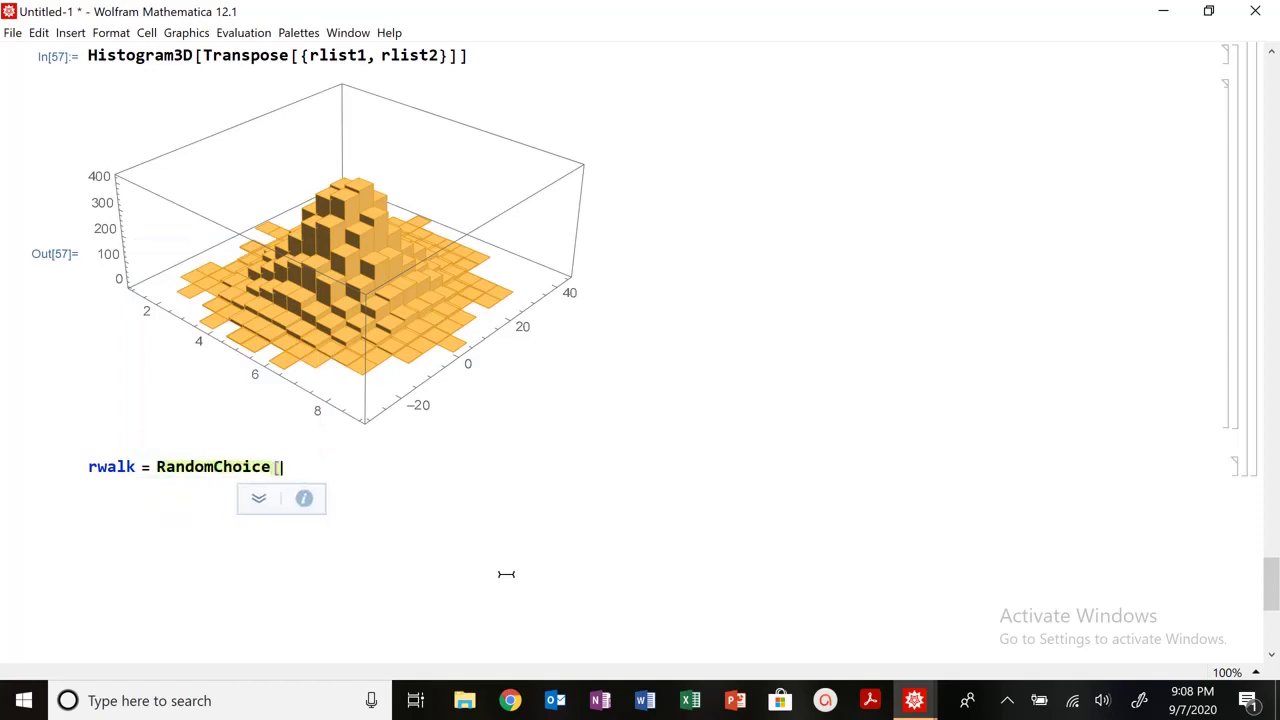
type("{-1")
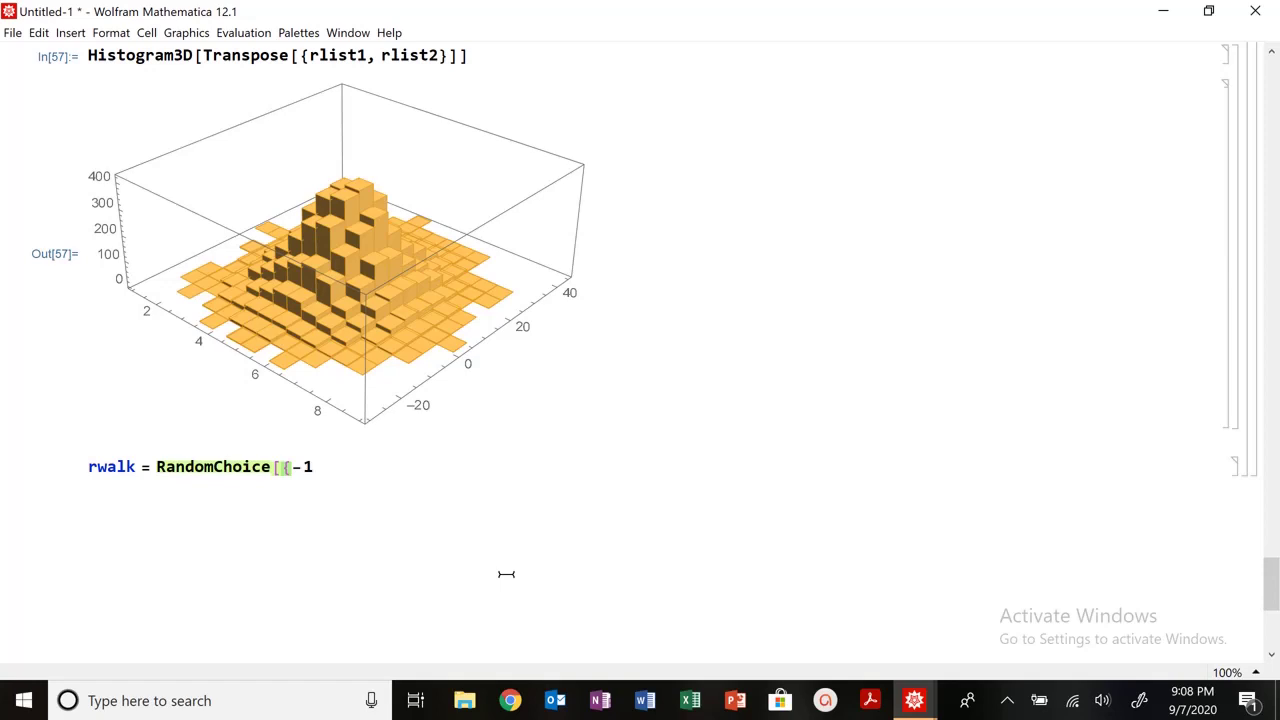
type(", 1}")
type("]")
type(",10000")
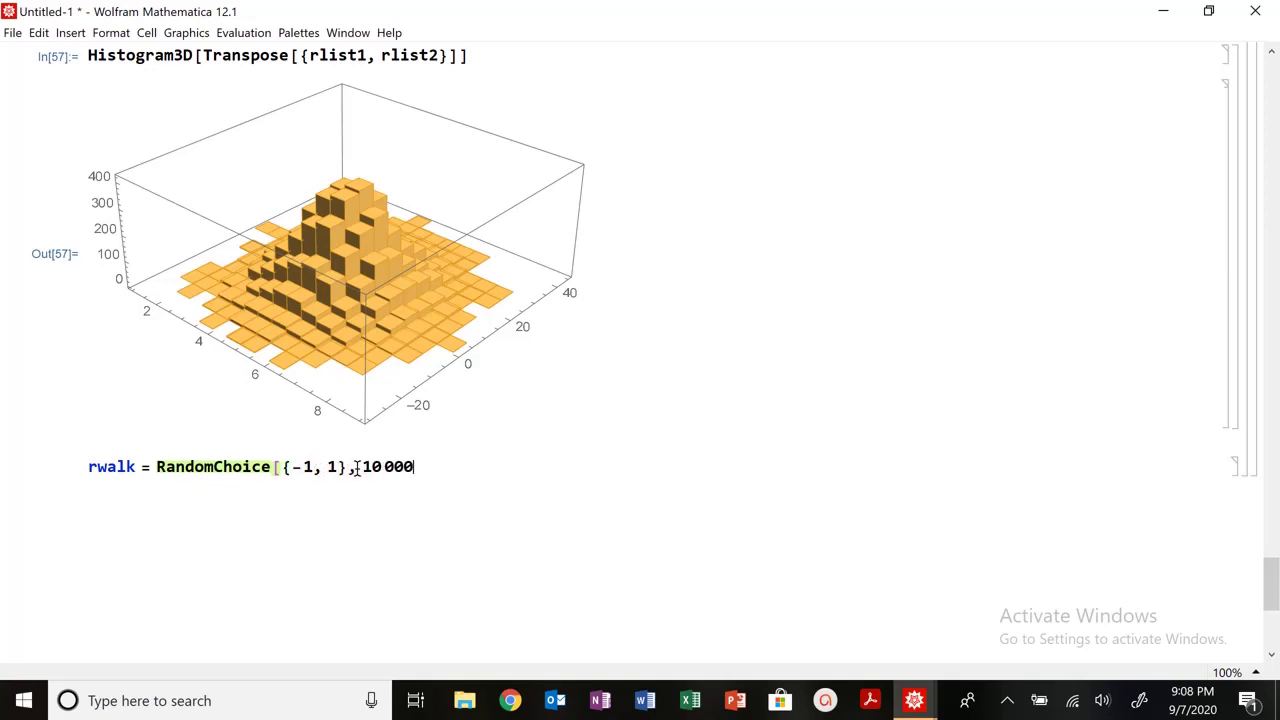
type("];")
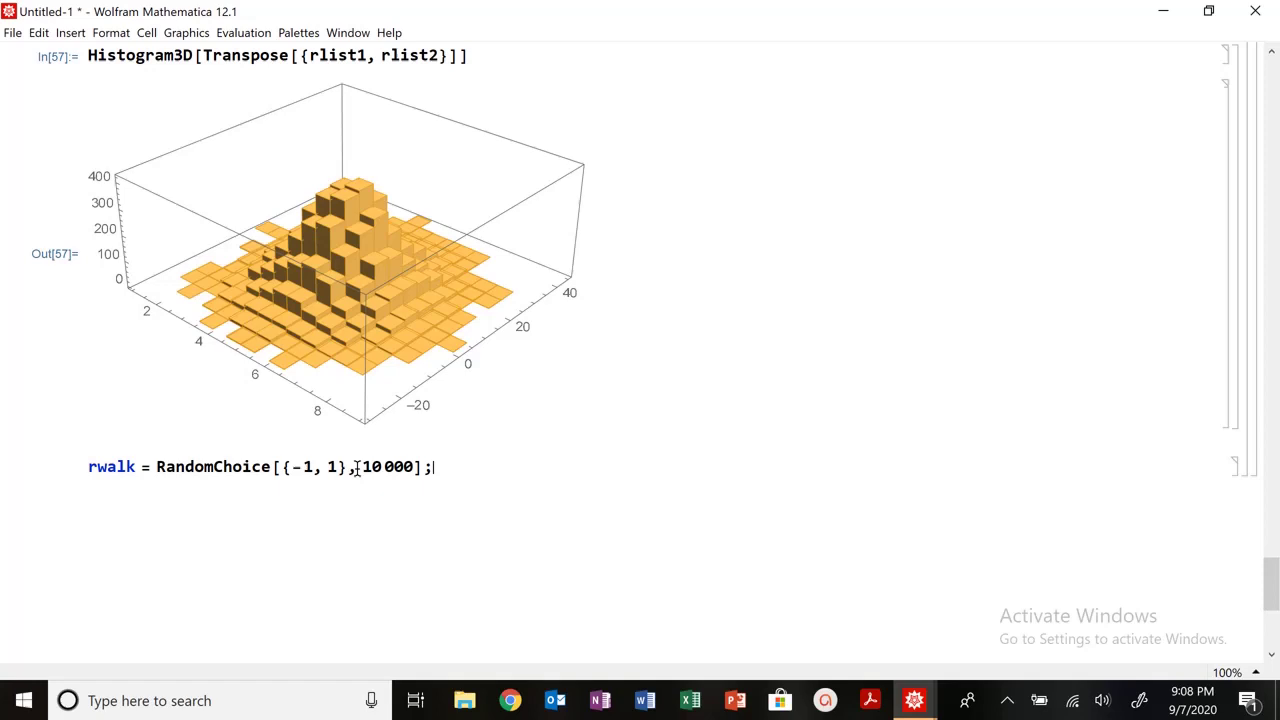
Evaluate the rwalk definition, plot Histogram[rwalk], and start rwalkacc = Accumulate[ in a new cell.
key("shift+Return")
type("Hisgo")
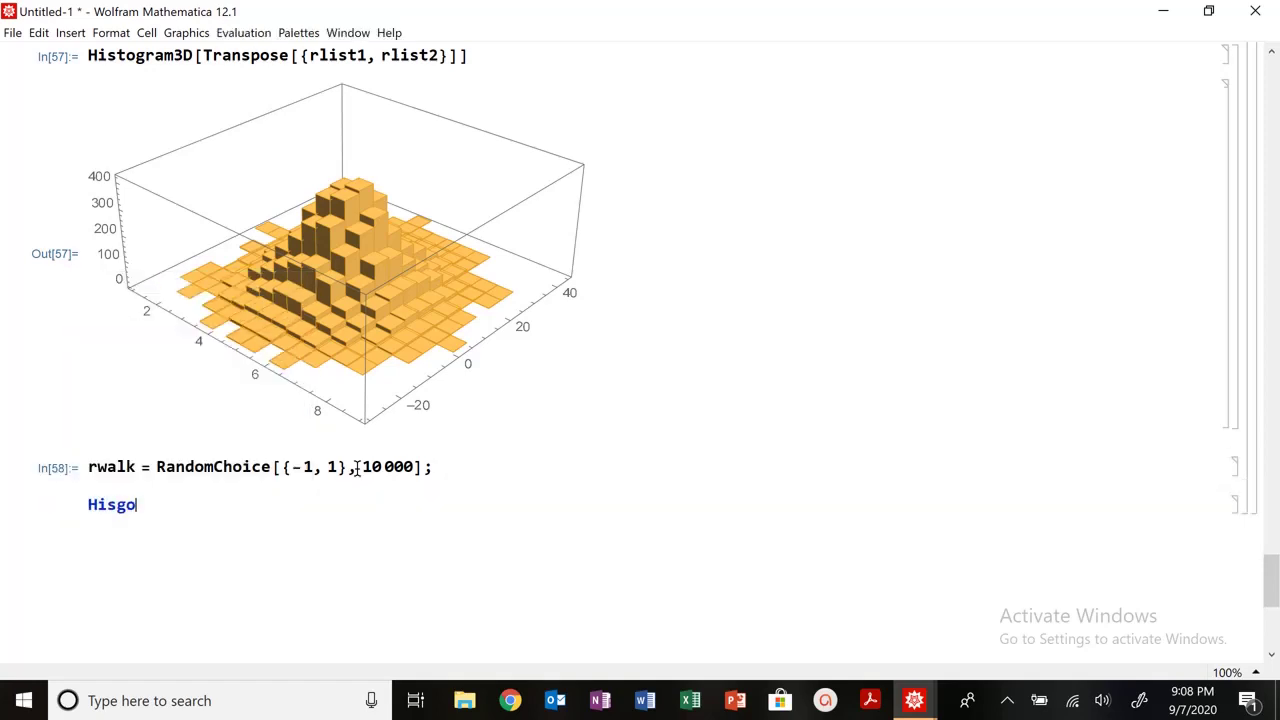
key("BackSpace")
key("BackSpace")
type("togram")
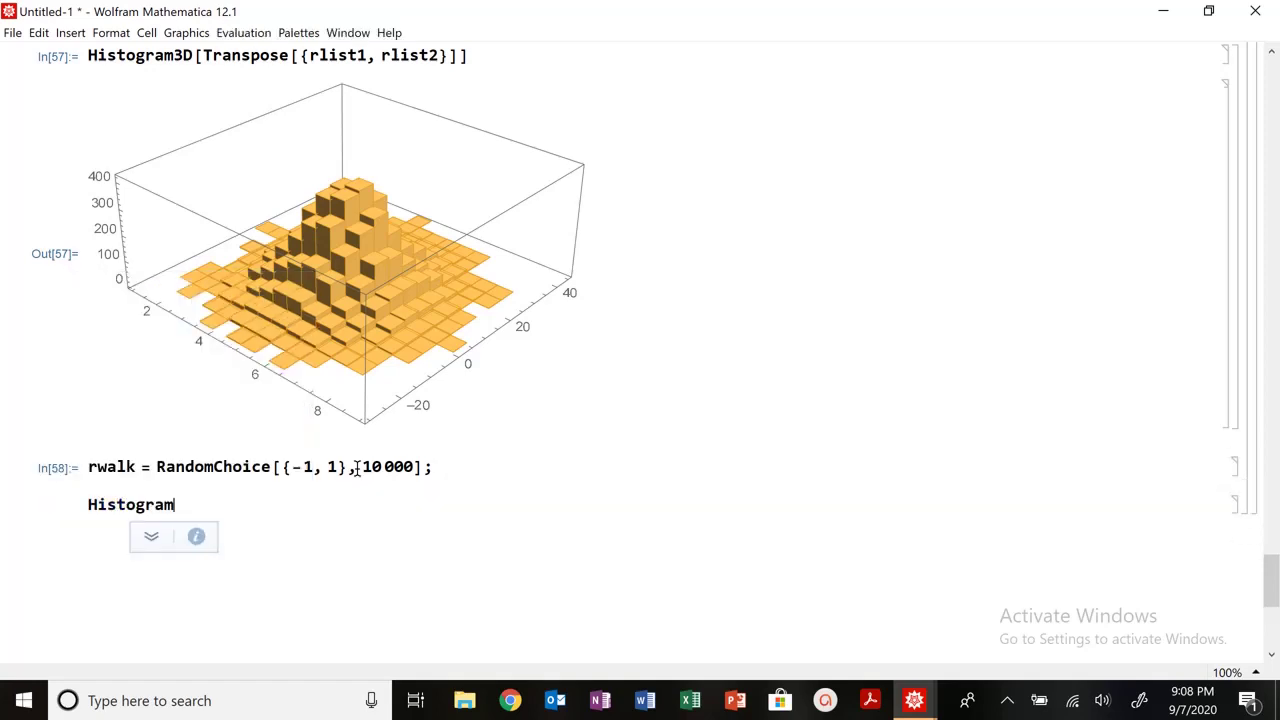
type("[")
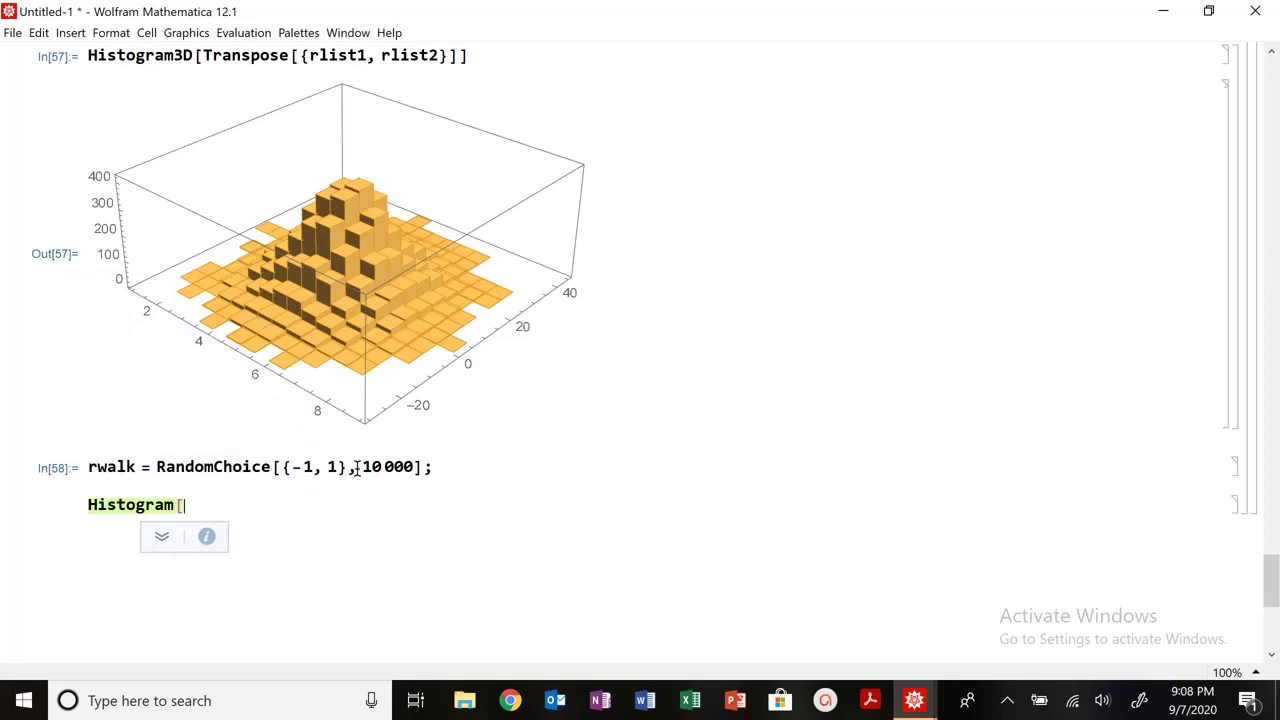
type("rw")
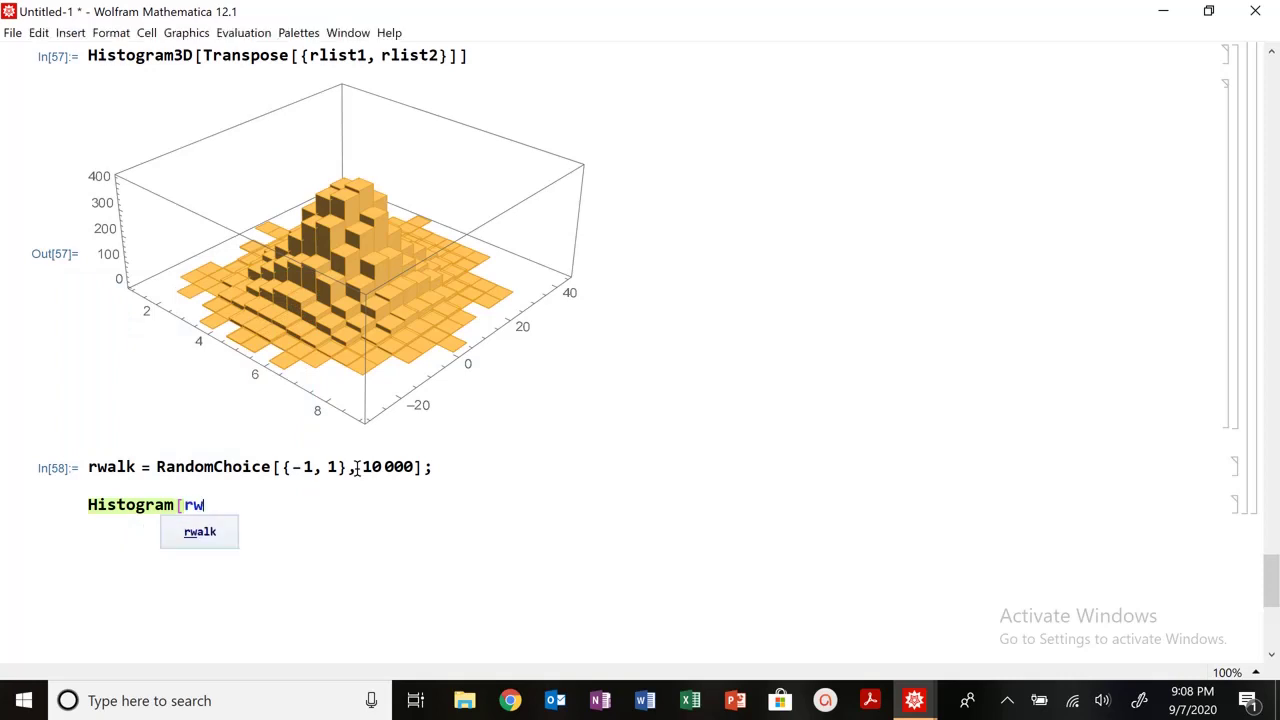
type("alk]")
key("shift+Return")
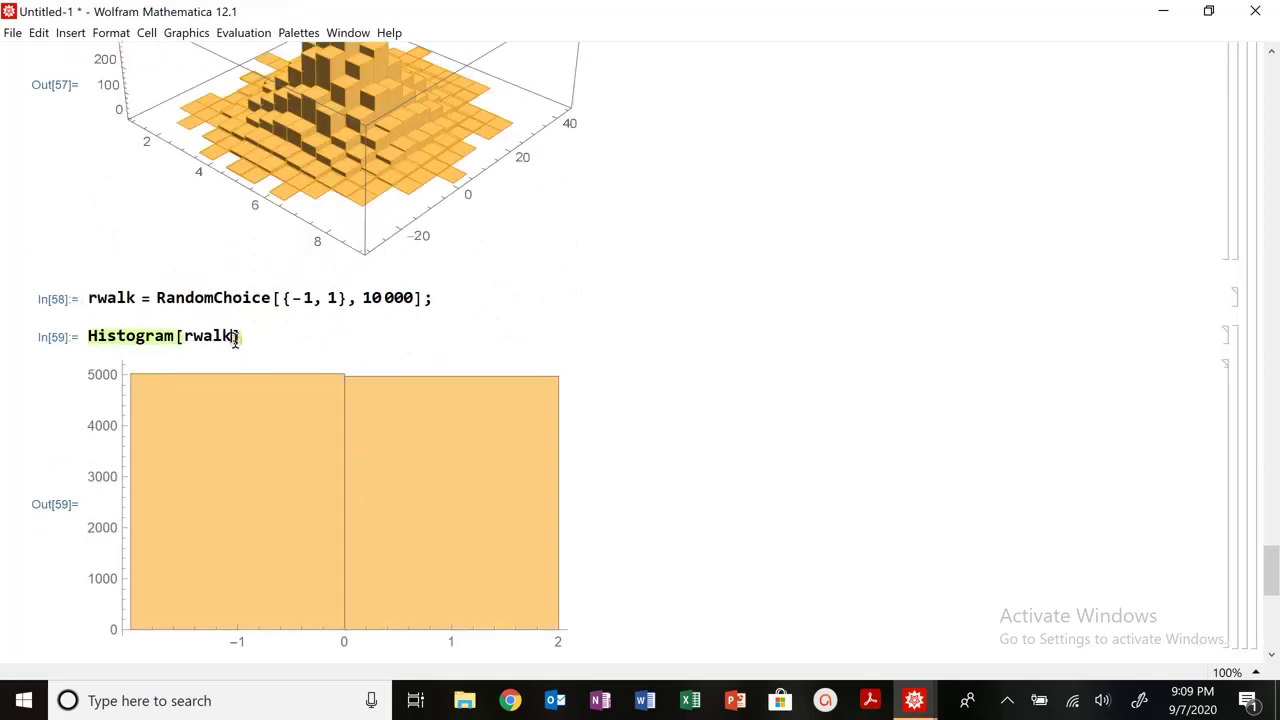
type(", Auto")
left_click(155, 325)
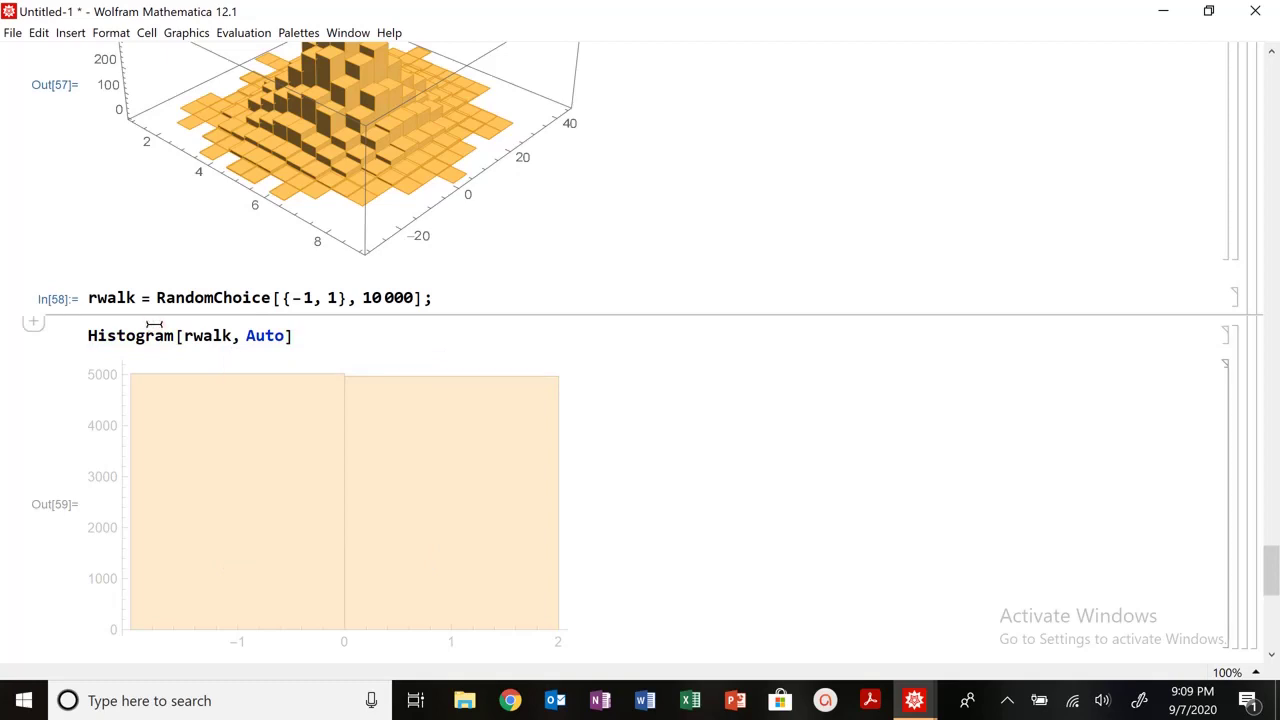
type("rwalkacc =")
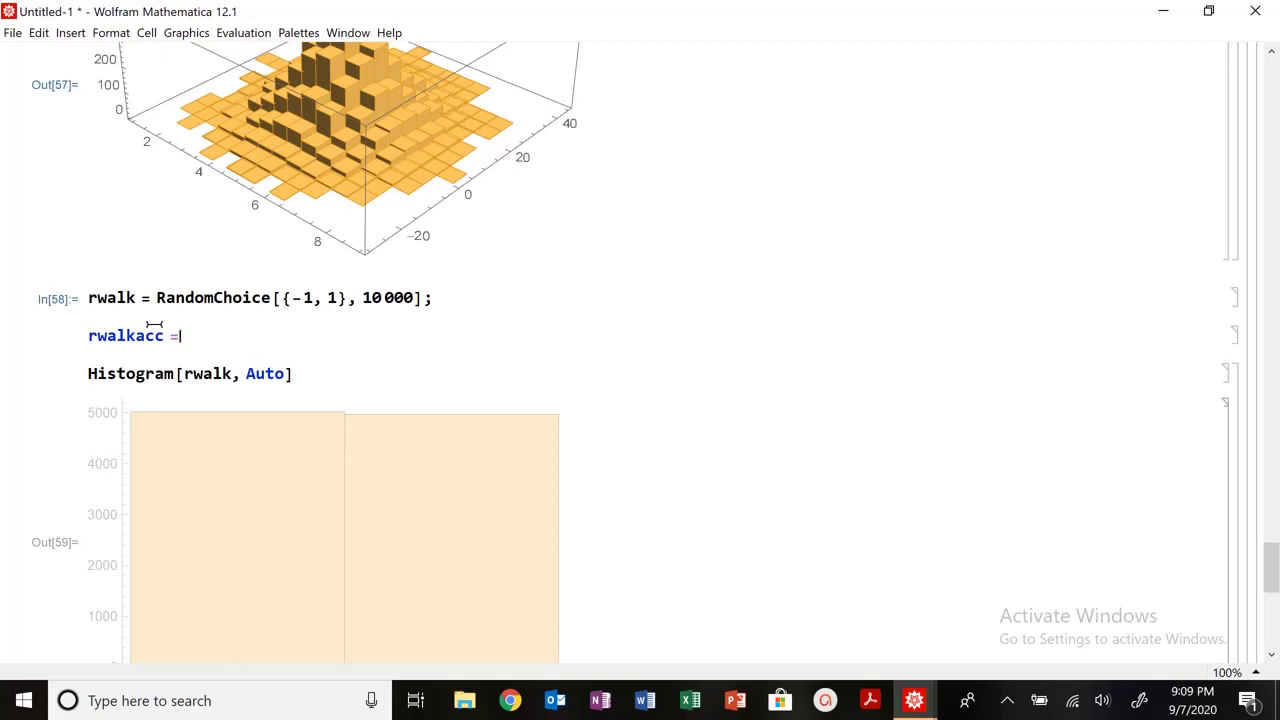
type(" Accumulate")
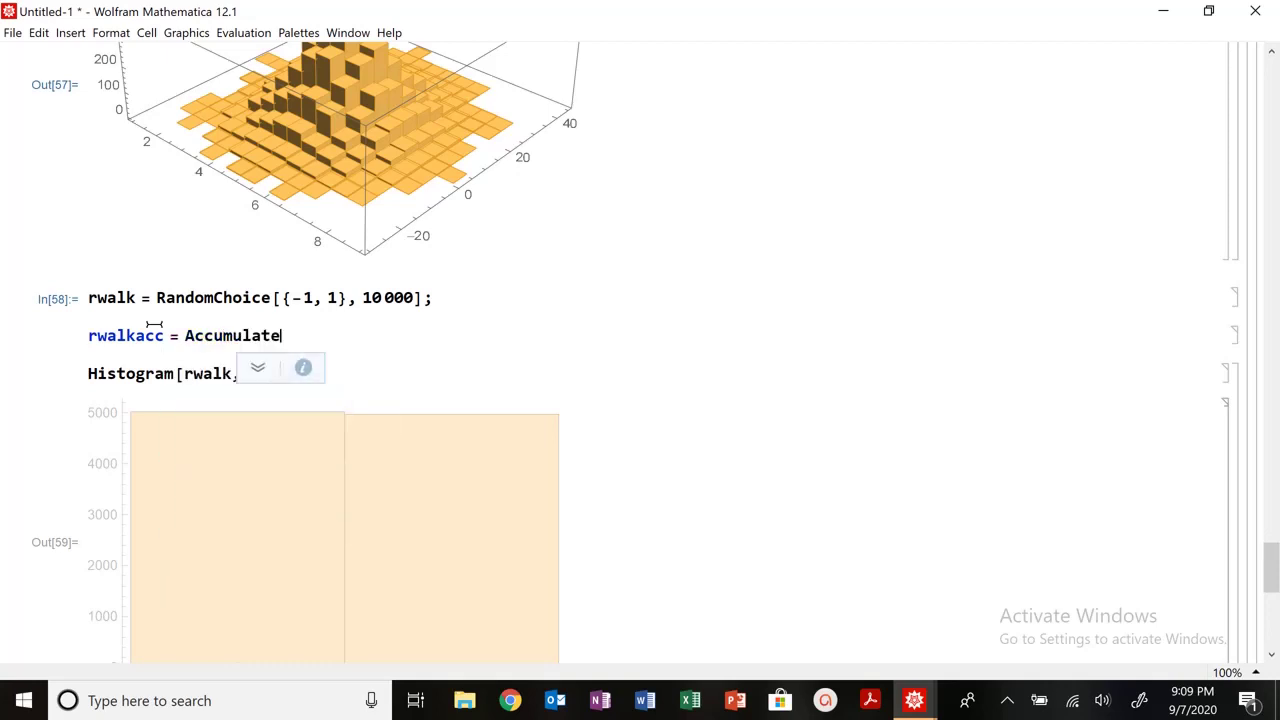
type("[")
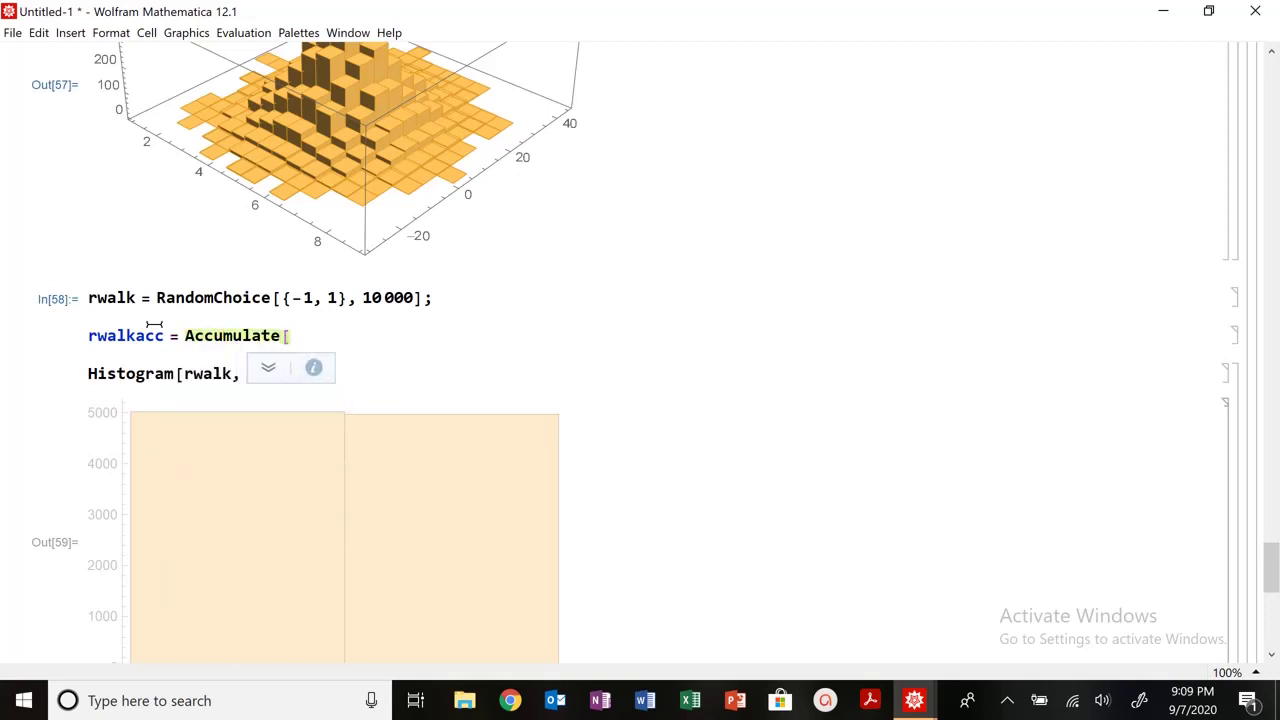
Evaluate a Histogram[rwalk] cell and a cell displaying the rwalk list.
left_click(148, 316)
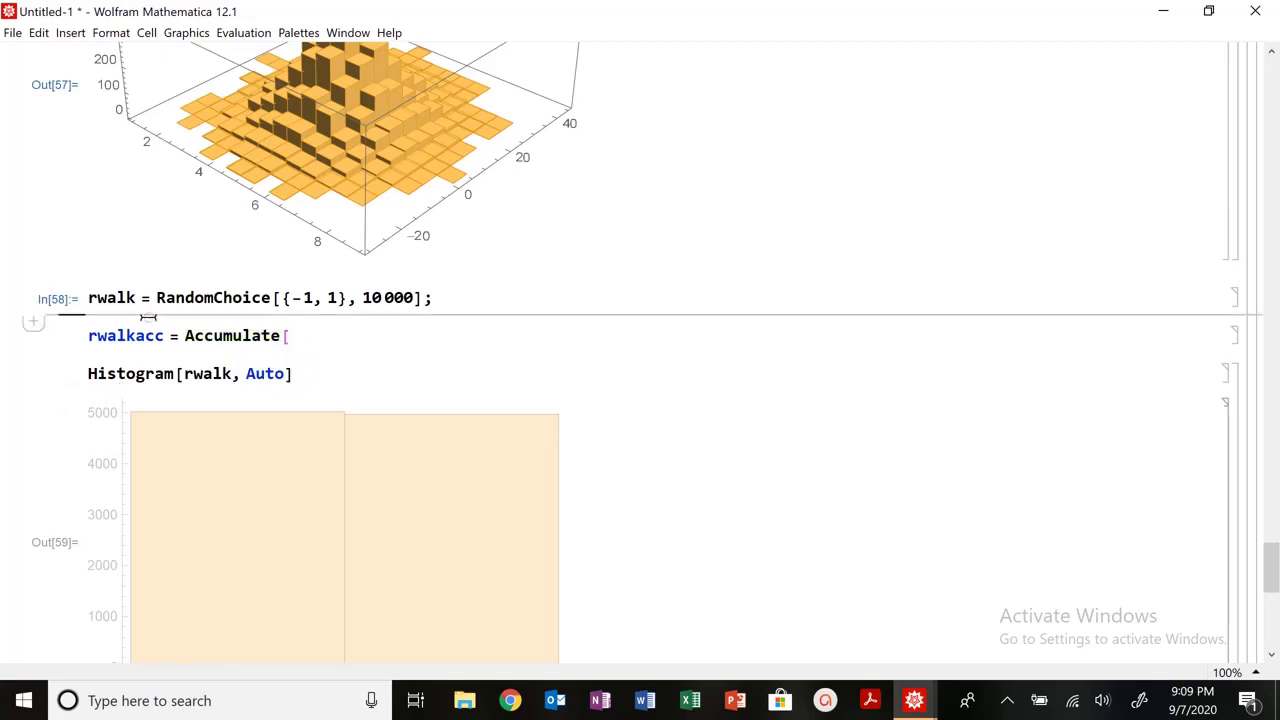
type("Histogram[rwa")
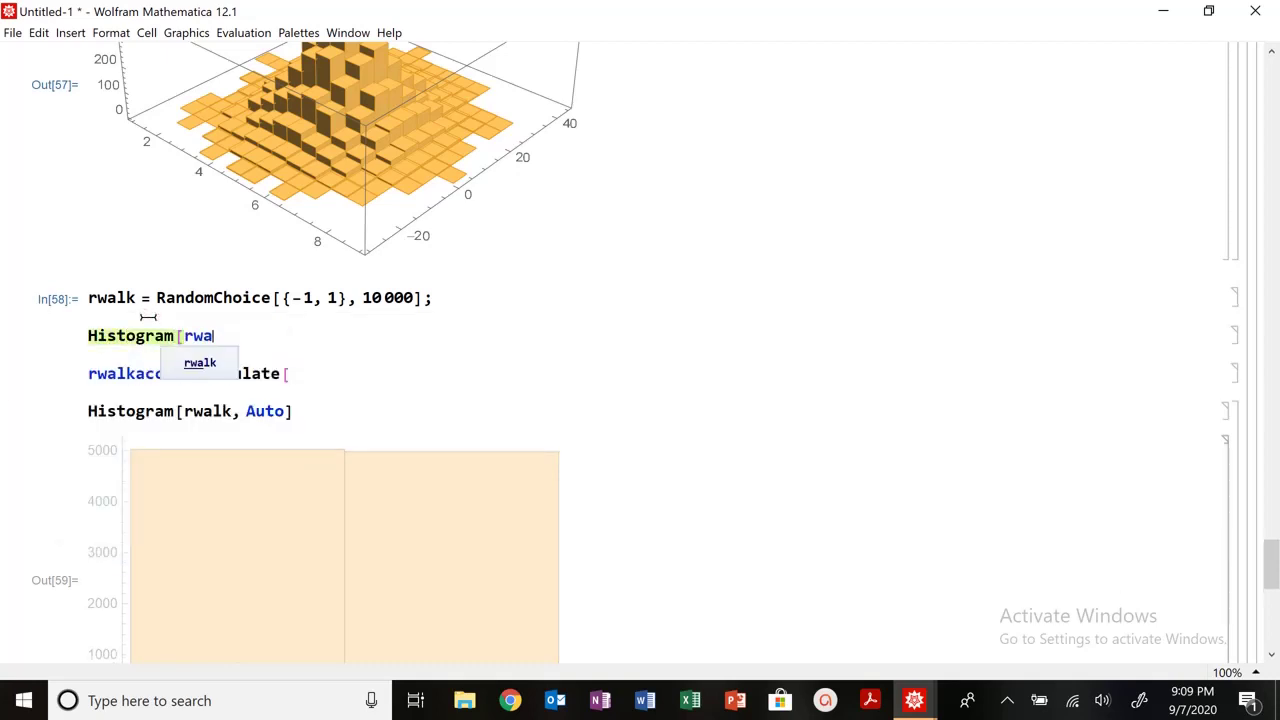
type("lk]")
key("shift+Return")
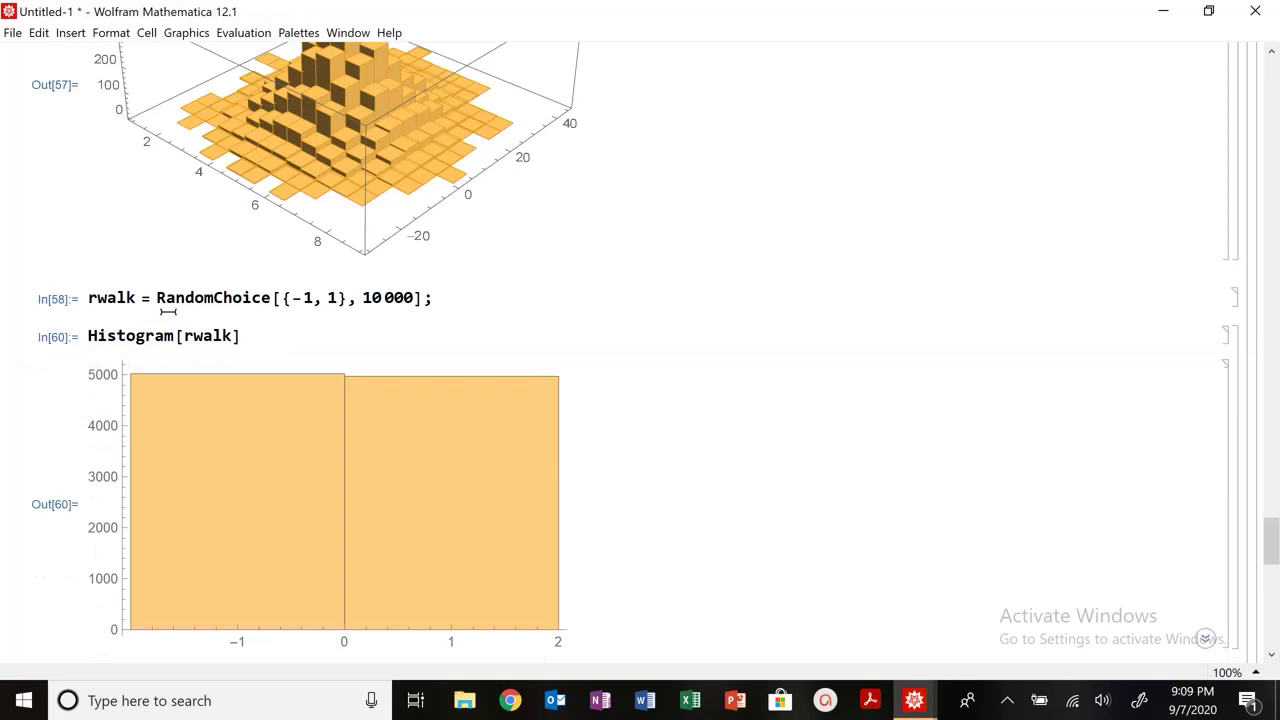
left_click(170, 314)
type("ra")
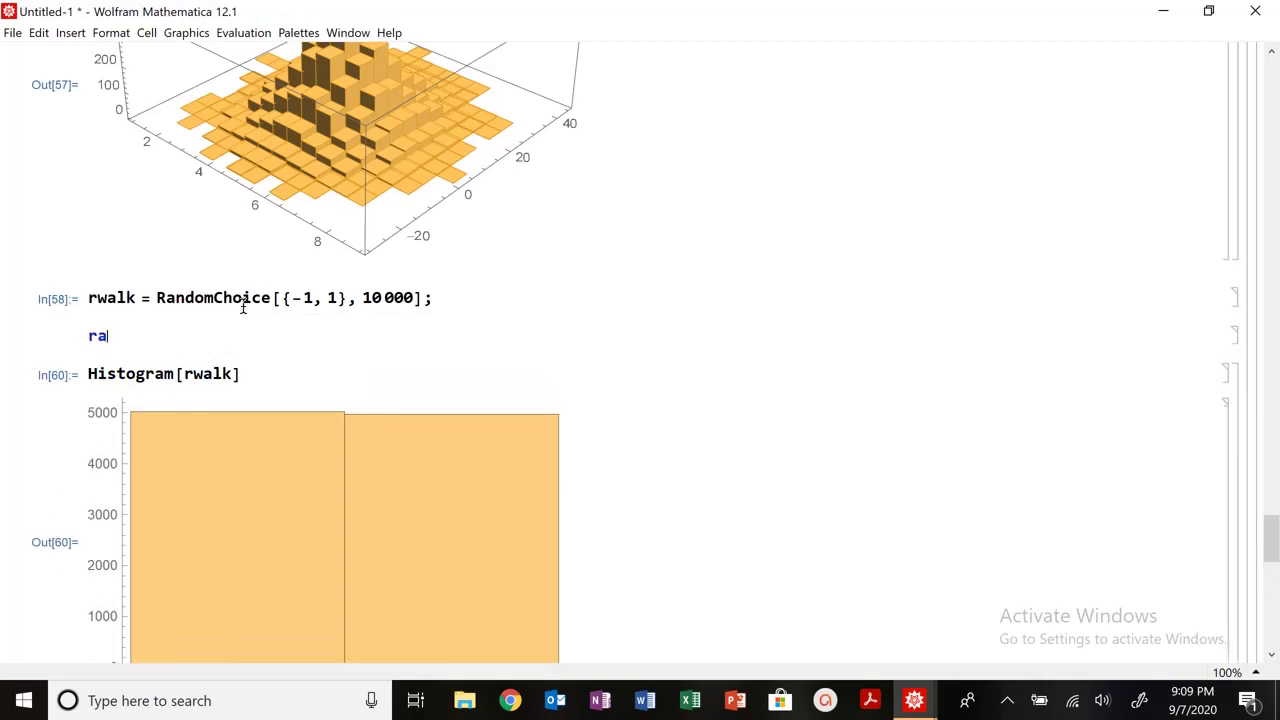
key("BackSpace")
type("walk")
key("shift+Return")
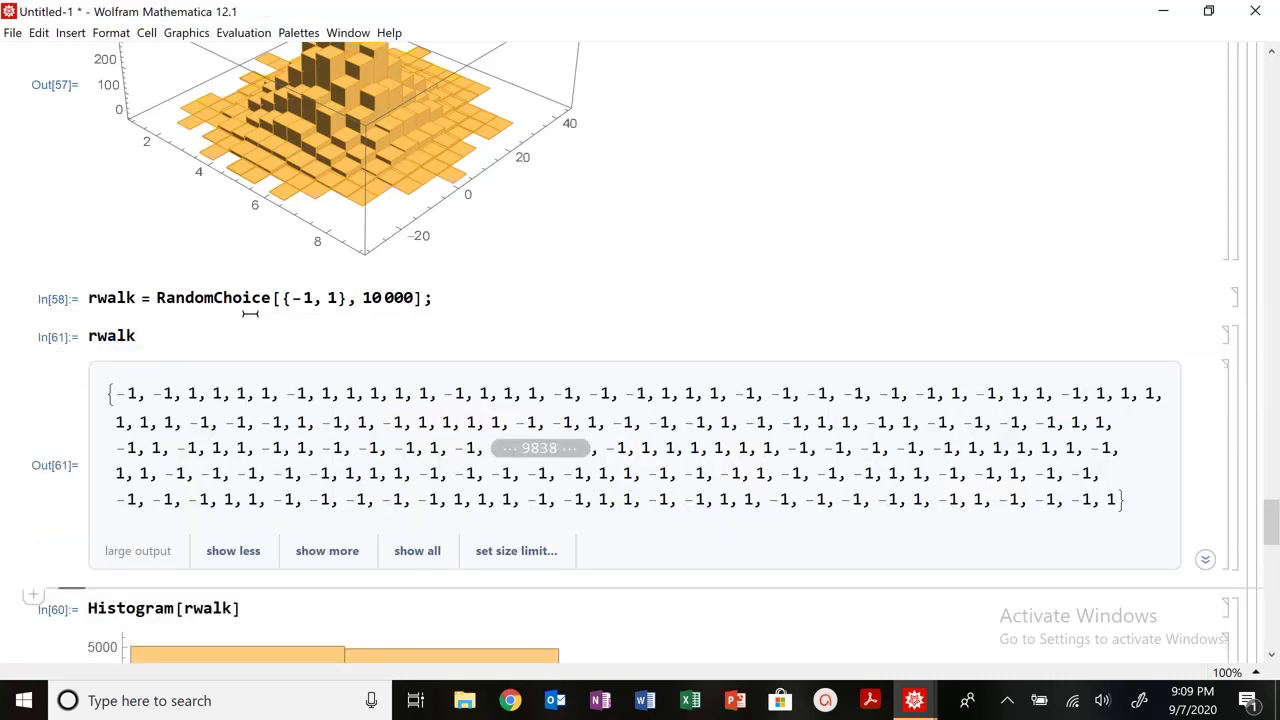
Complete rwalkacc = Accumulate[rwalk] and evaluate it, giving running totals ending at -50.
scroll(360, 375, "down", 5)
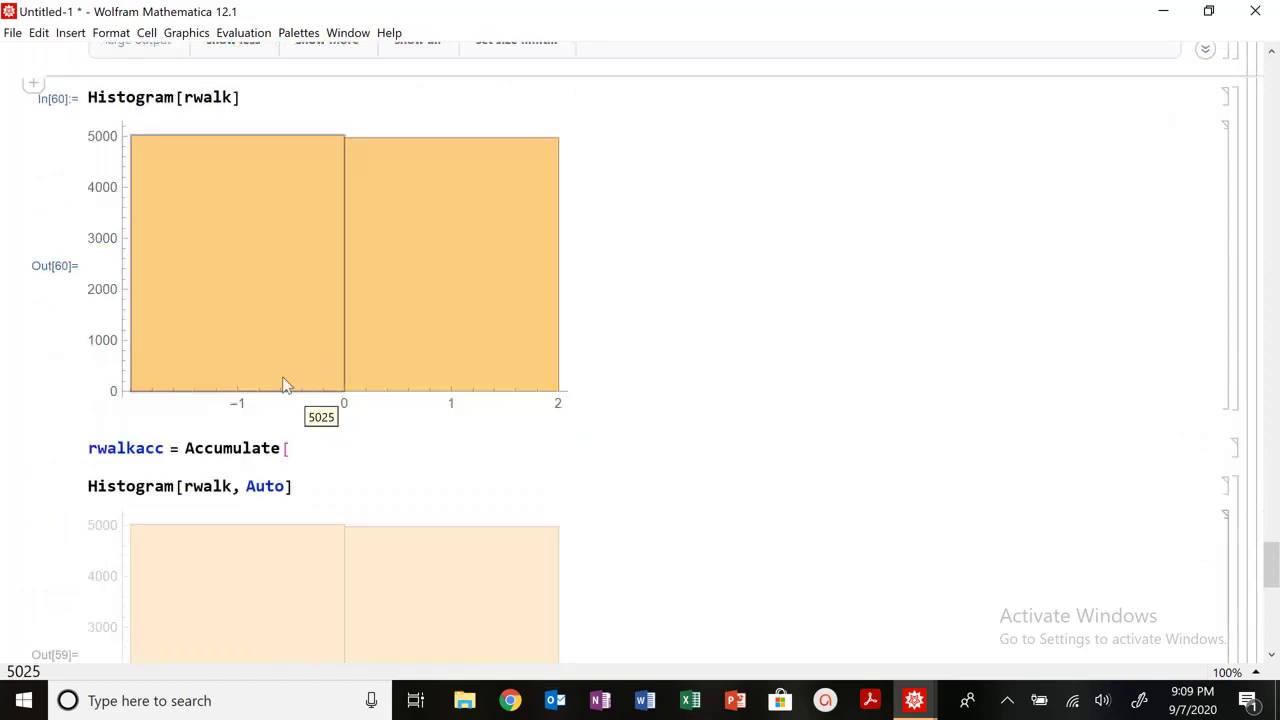
left_click(293, 488)
key("BackSpace")
key("BackSpace")
key("BackSpace")
key("BackSpace")
key("BackSpace")
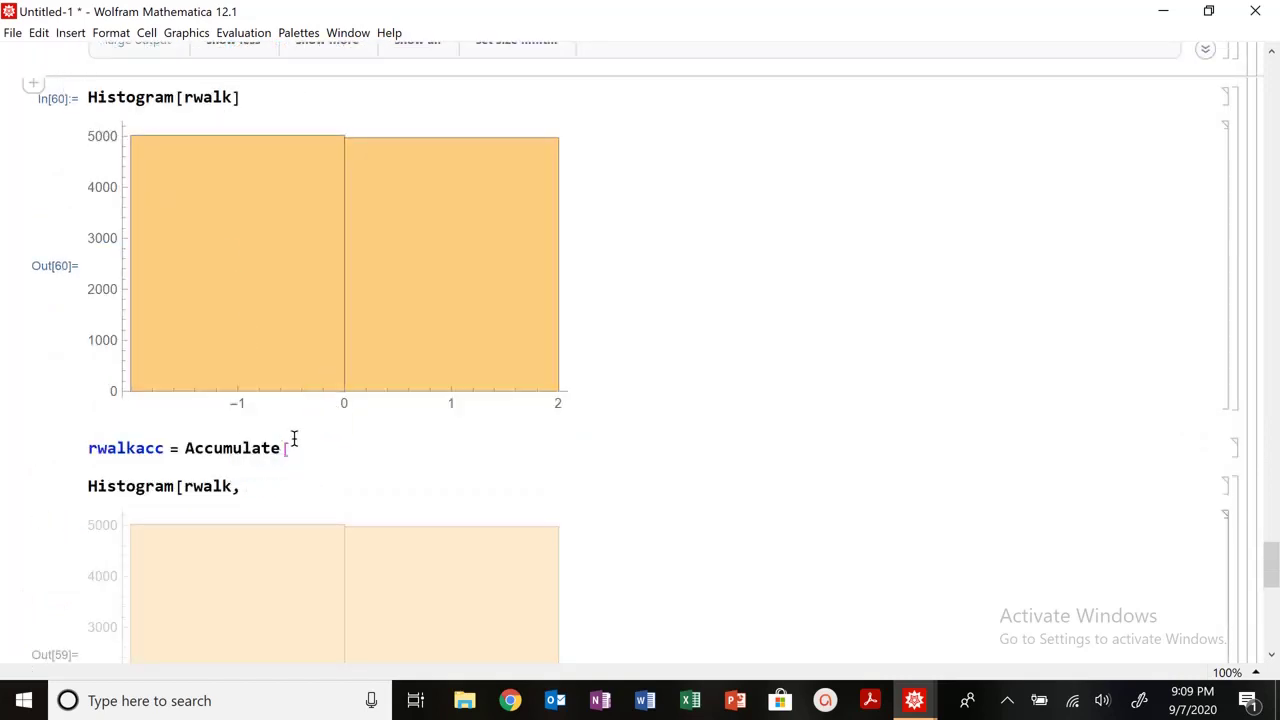
left_click(294, 440)
type("rwal")
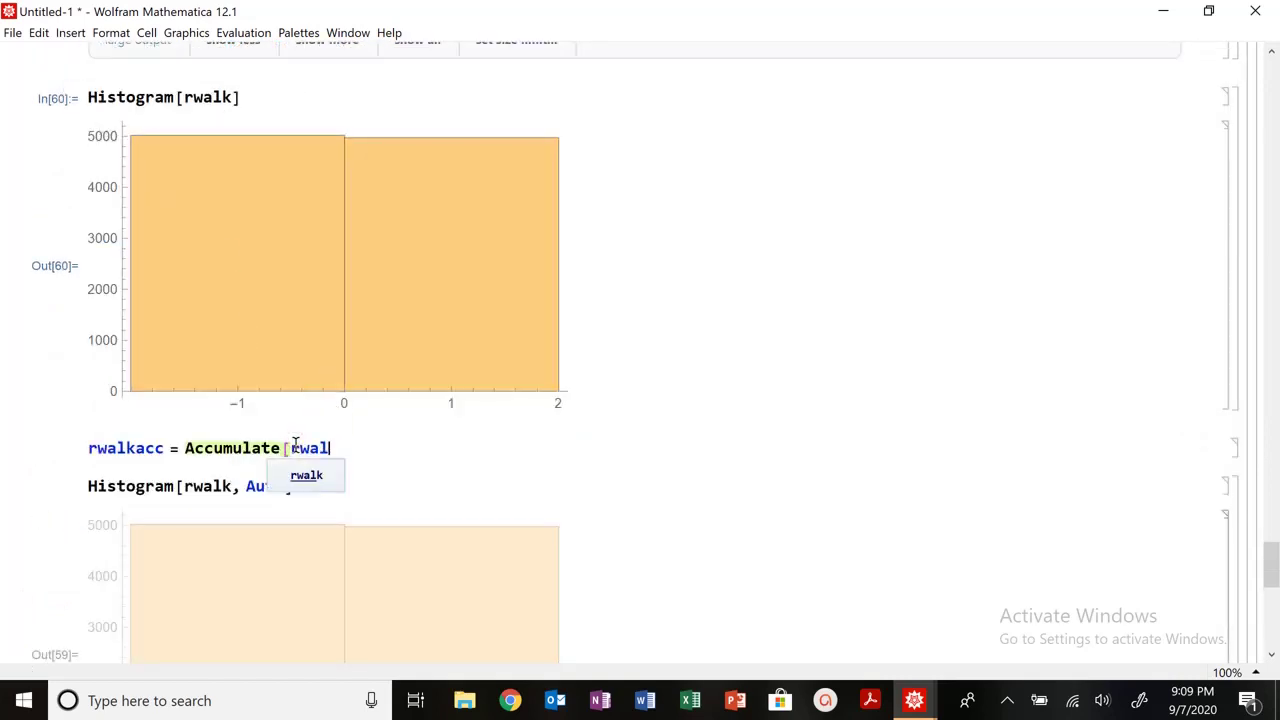
type("k]")
key("shift+Return")
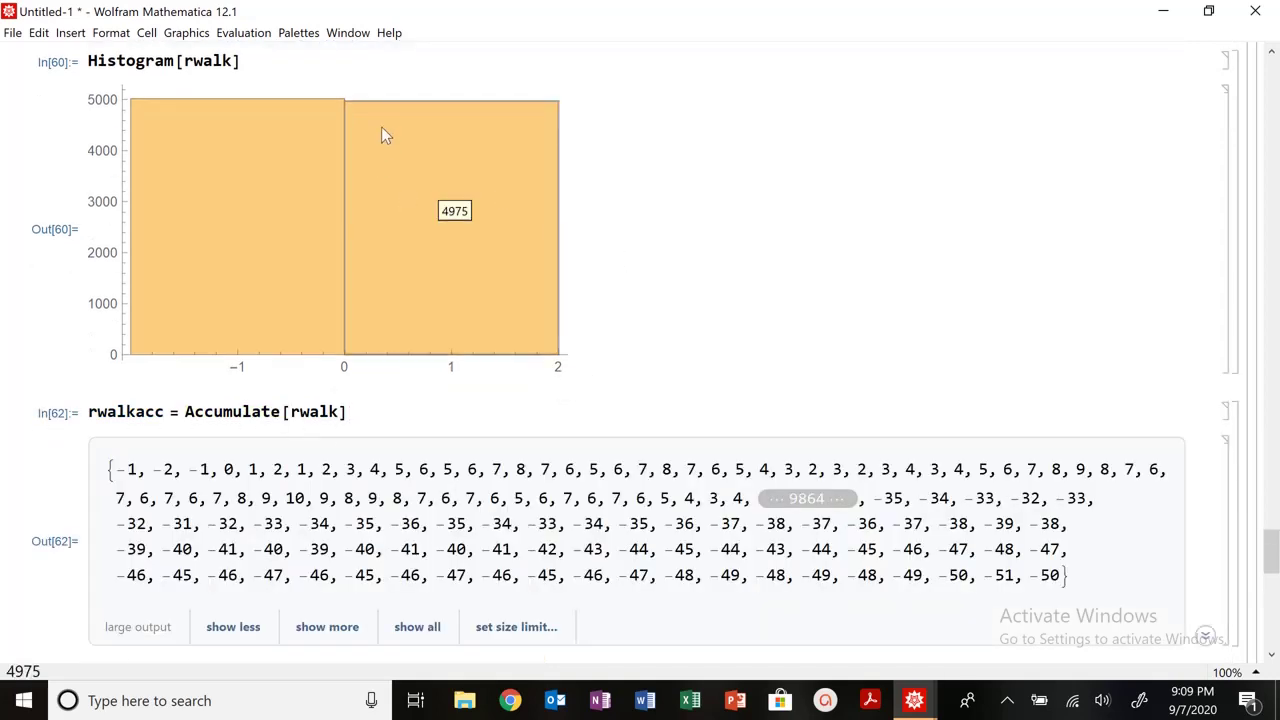
left_click(389, 32)
Look up the Accumulate reference page, scroll through its examples, and close the window.
left_click(408, 50)
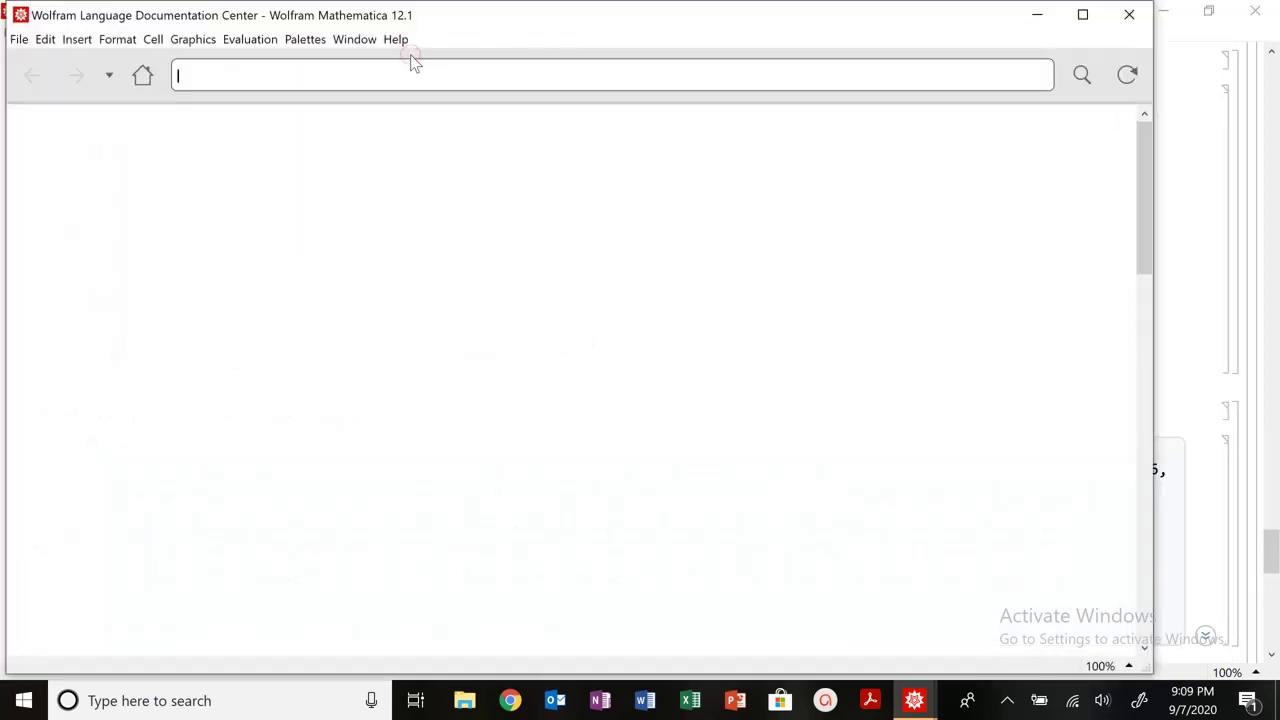
type("Accumulate")
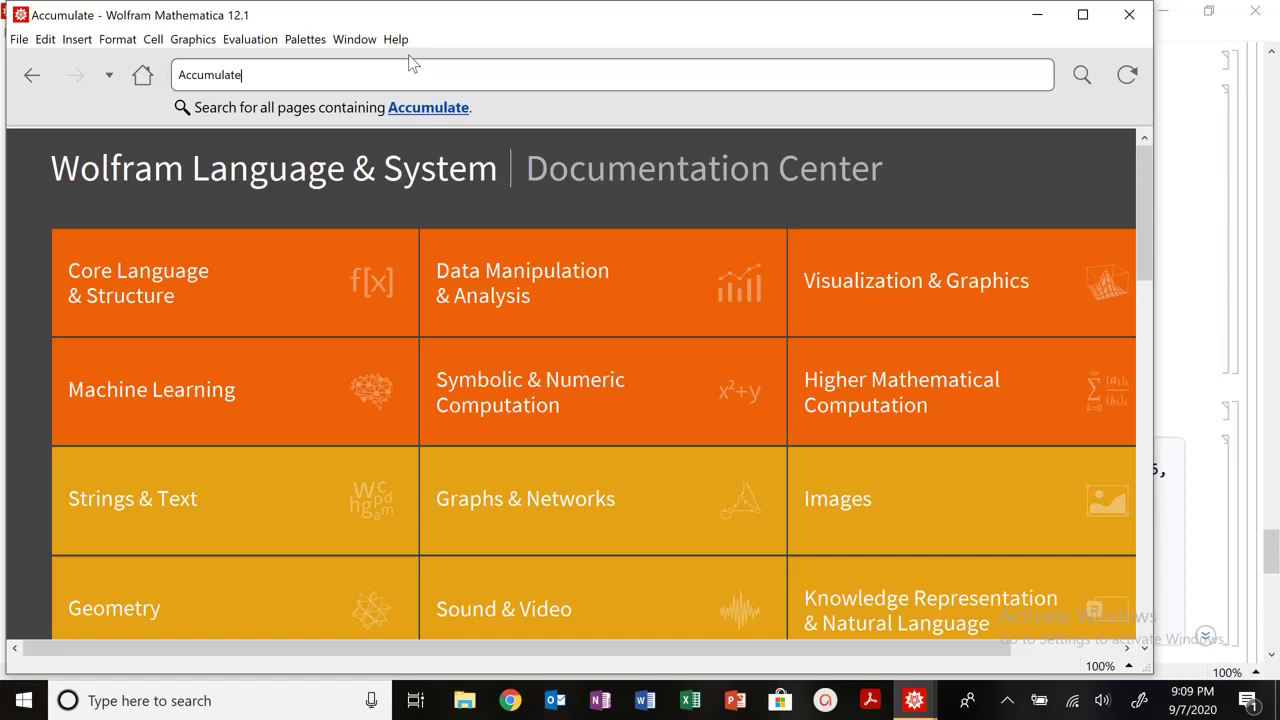
key("Return")
scroll(211, 420, "down", 3)
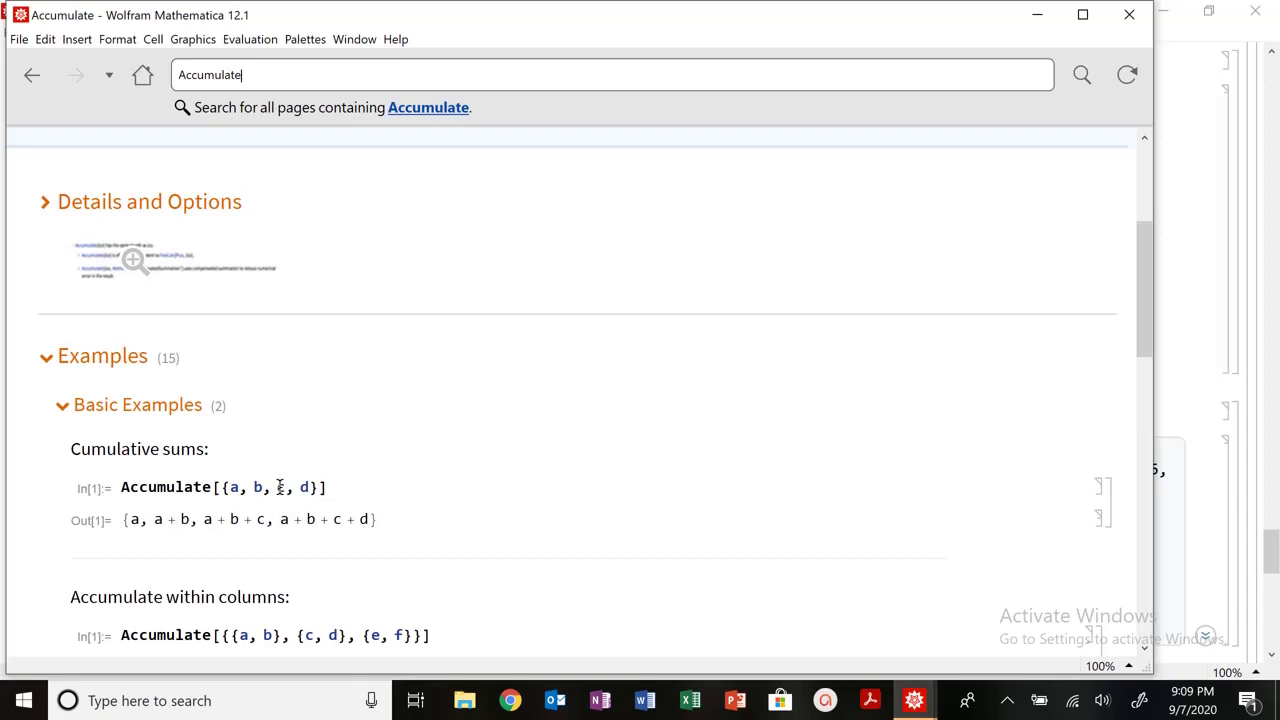
scroll(200, 483, "down", 2)
scroll(200, 483, "down", 2)
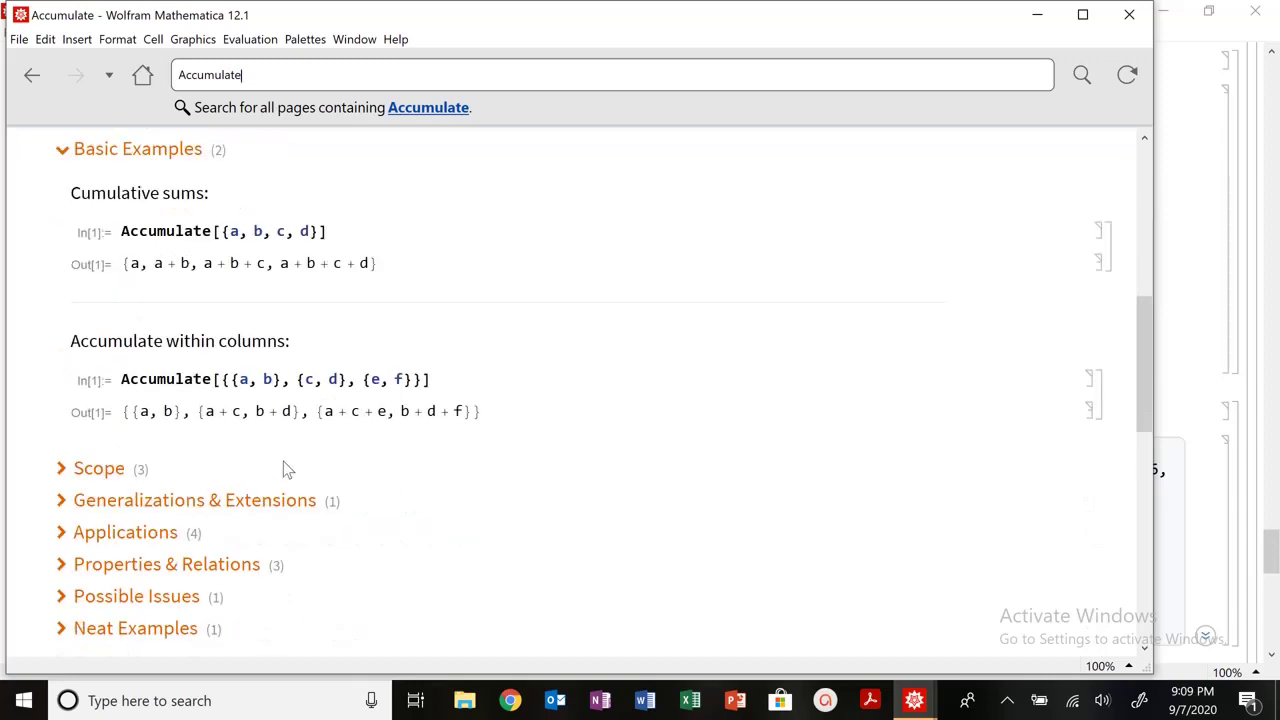
left_click(1128, 28)
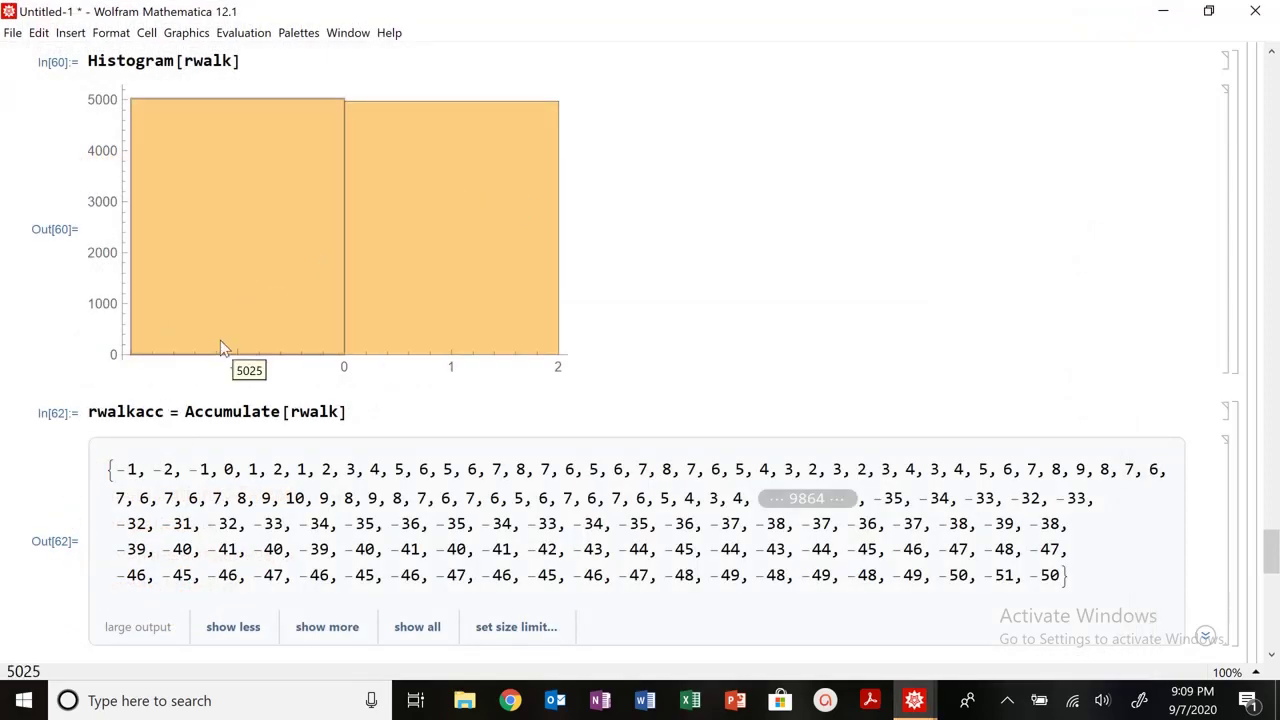
Change rwalkacc to Accumulate[Insert[rwalk, 0, 1]] and evaluate it.
scroll(220, 340, "up", 2)
scroll(175, 494, "up", 4)
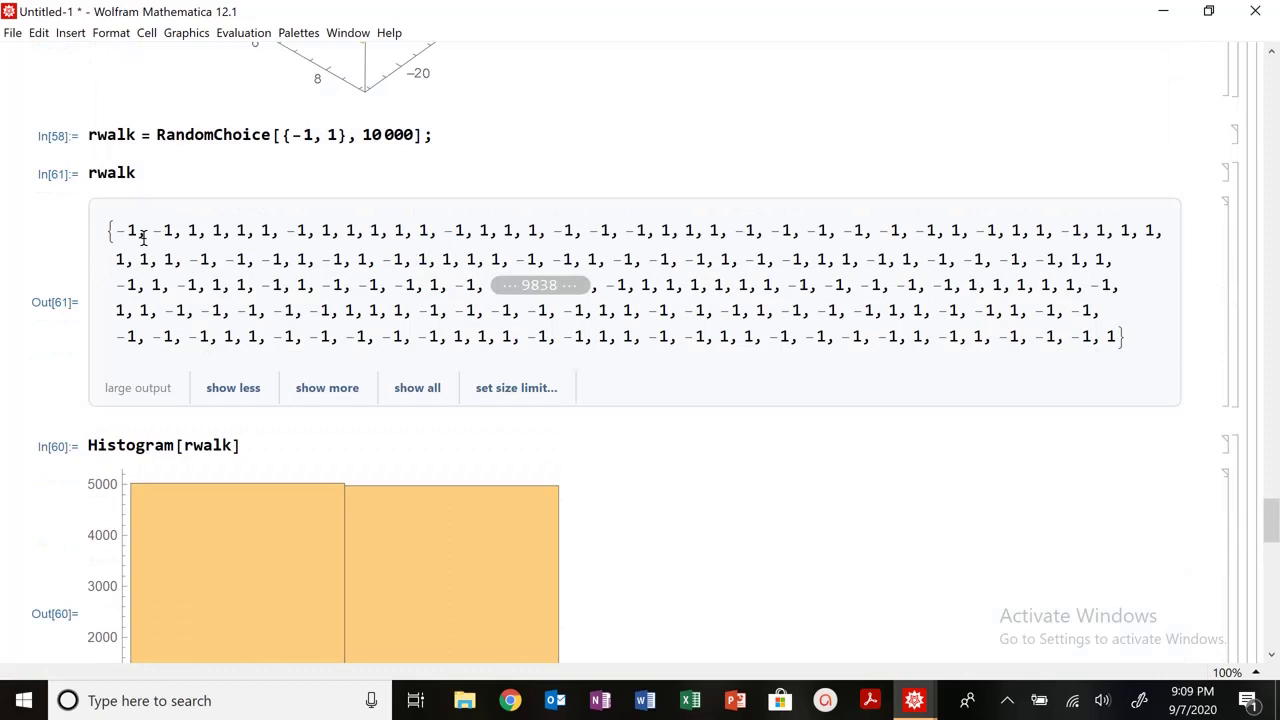
left_click(122, 233)
scroll(233, 283, "down", 6)
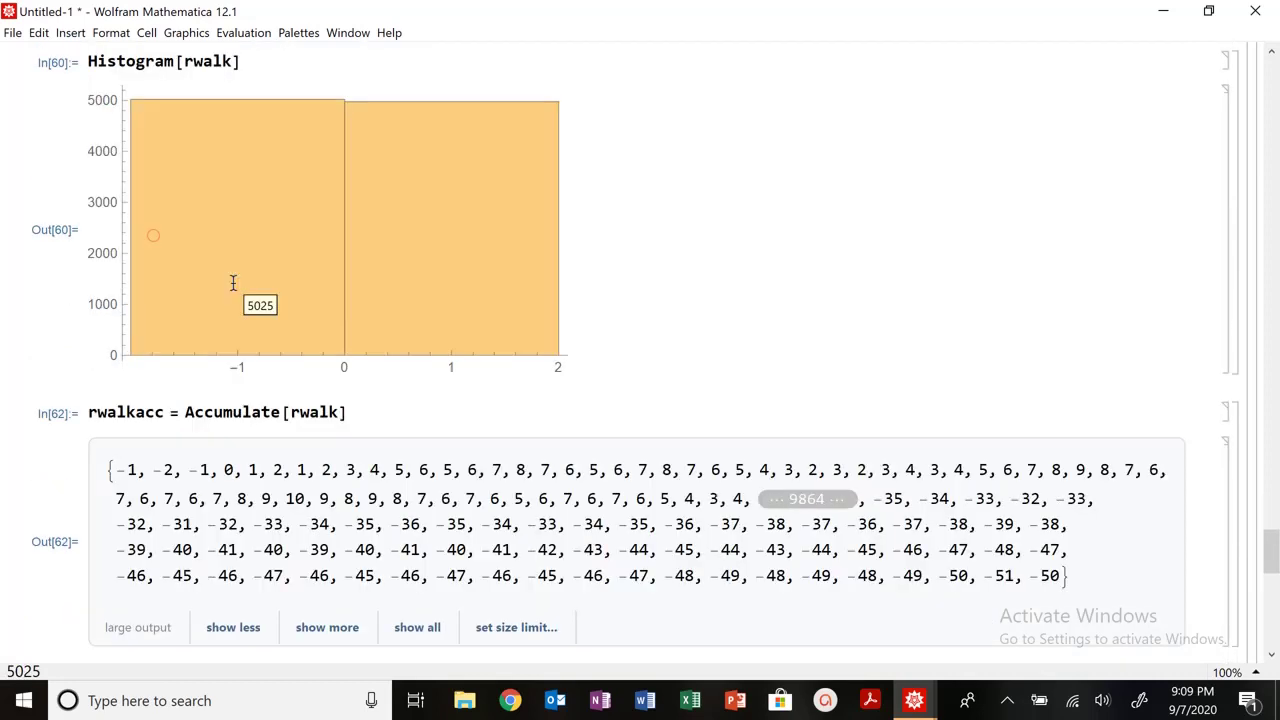
scroll(233, 283, "down", 2)
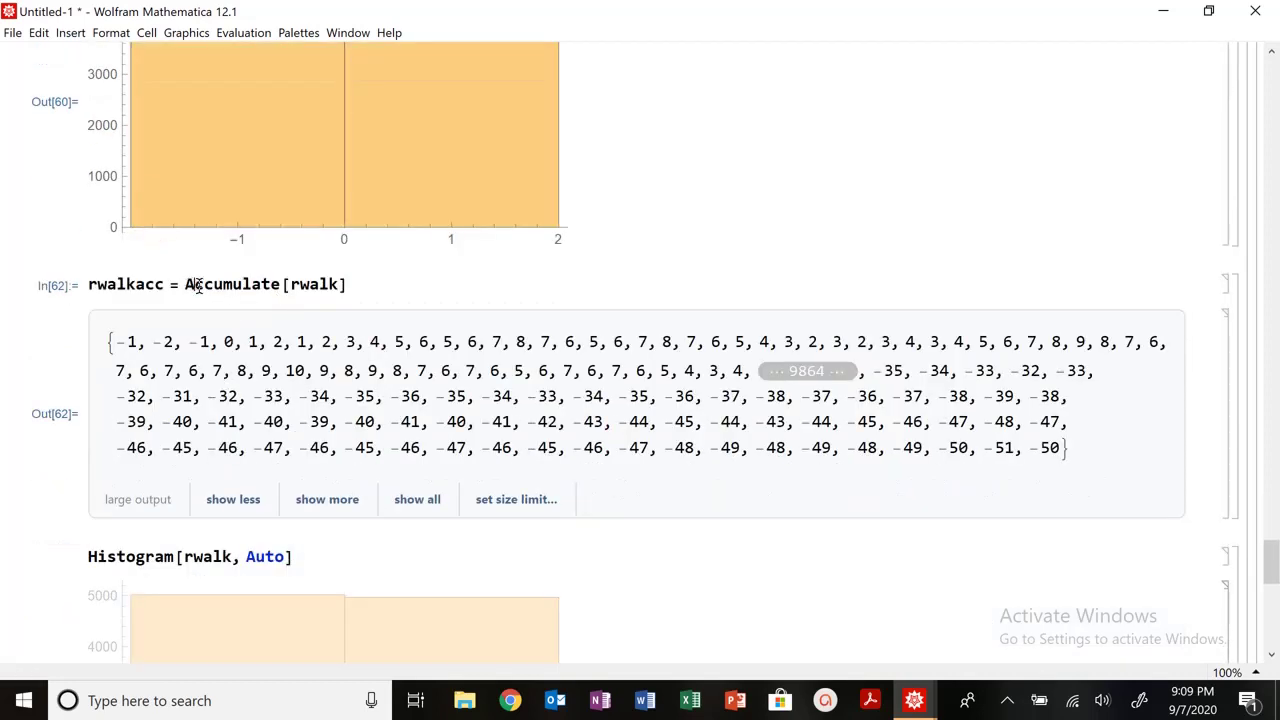
left_click(288, 284)
type("Insert[rwalk")
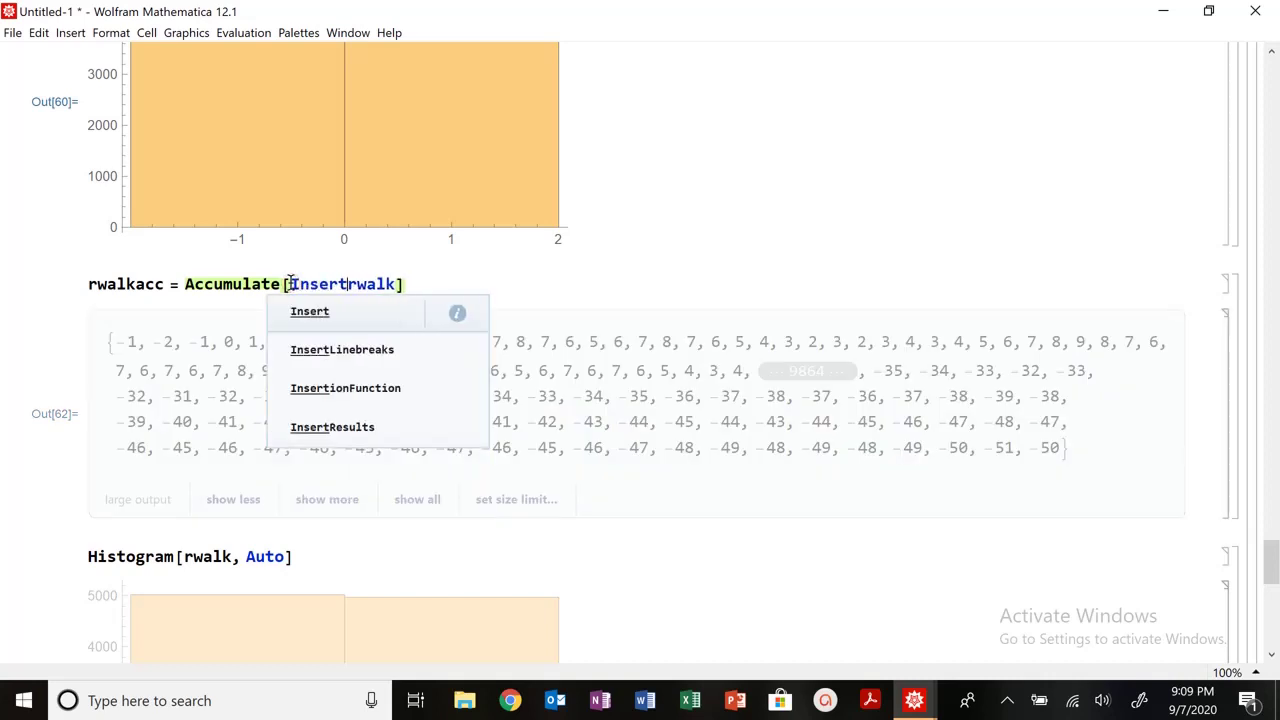
type(", 0, 1")
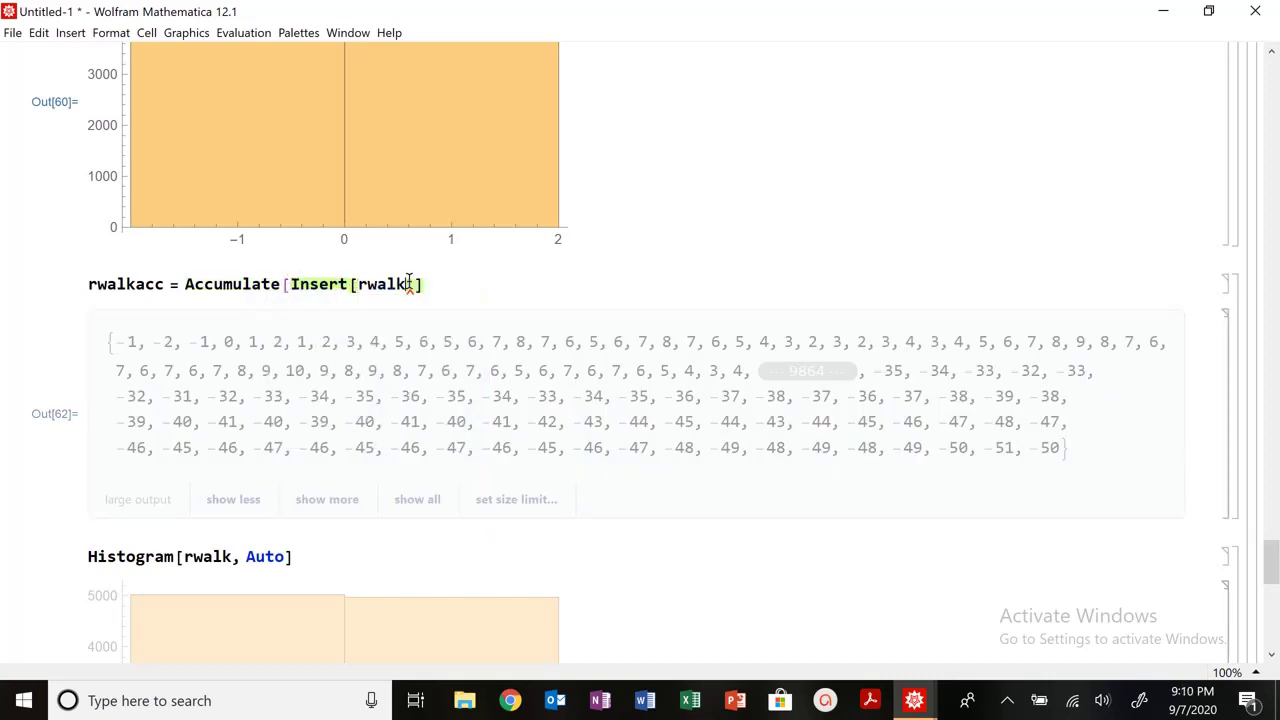
type("]")
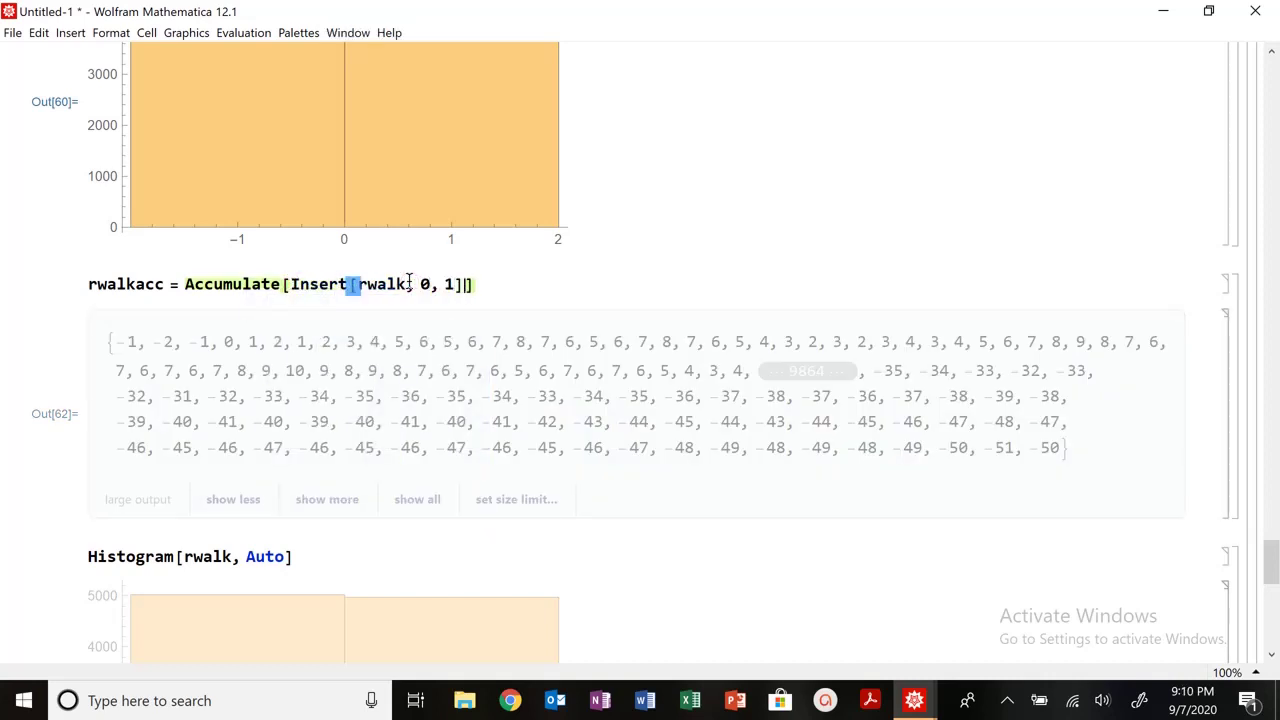
key("shift+Return")
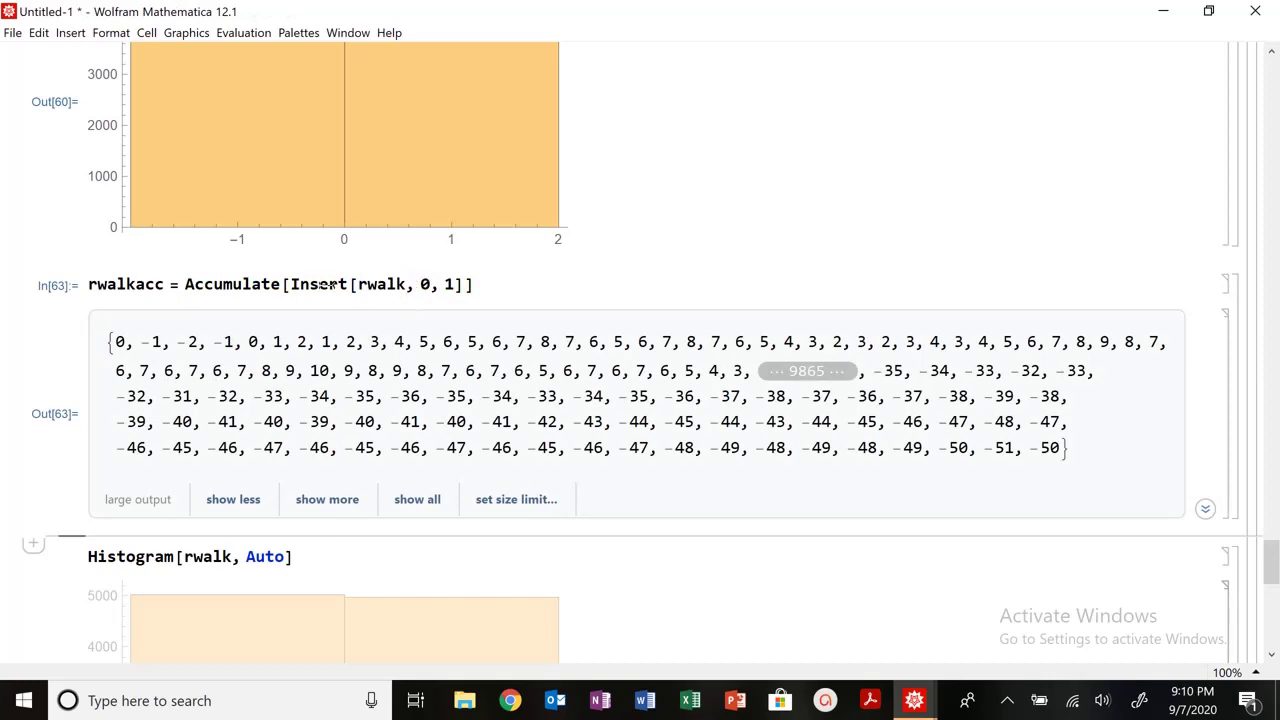
Highlight the Insert arguments rwalk, 0 and 1, then re-evaluate the rwalkacc cell.
double_click(385, 285)
double_click(424, 285)
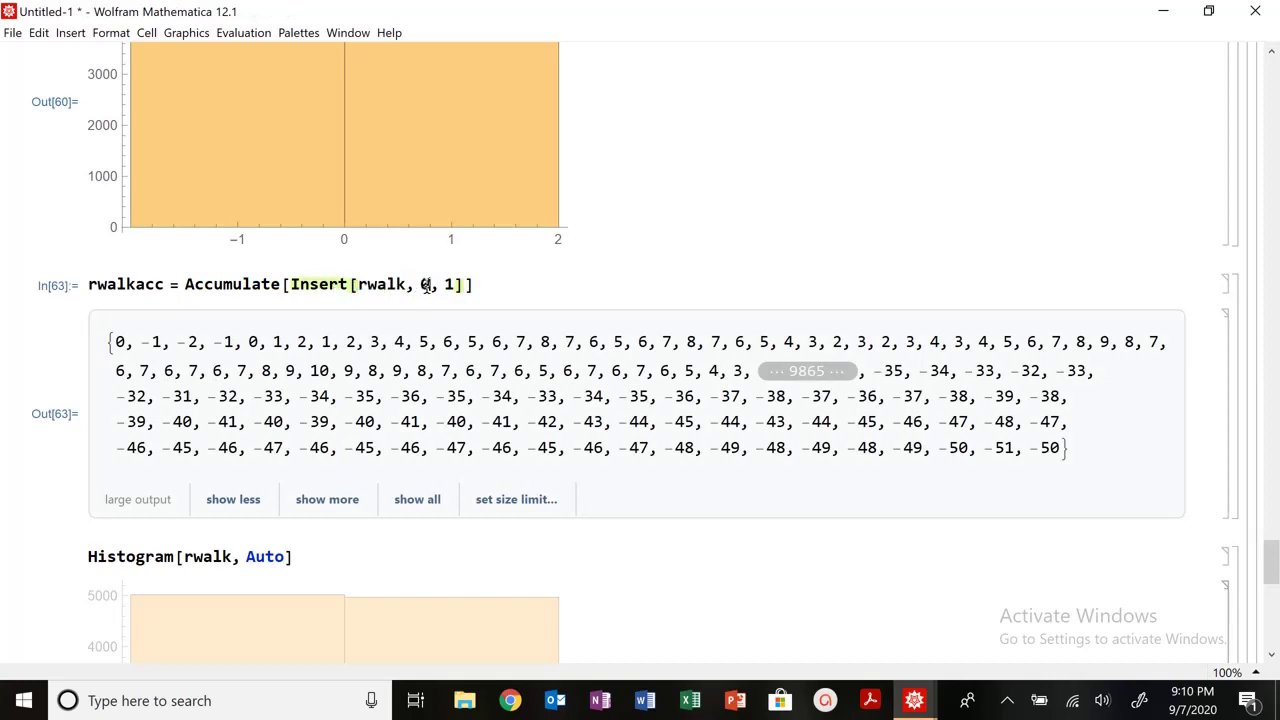
double_click(448, 285)
scroll(223, 334, "up", 5)
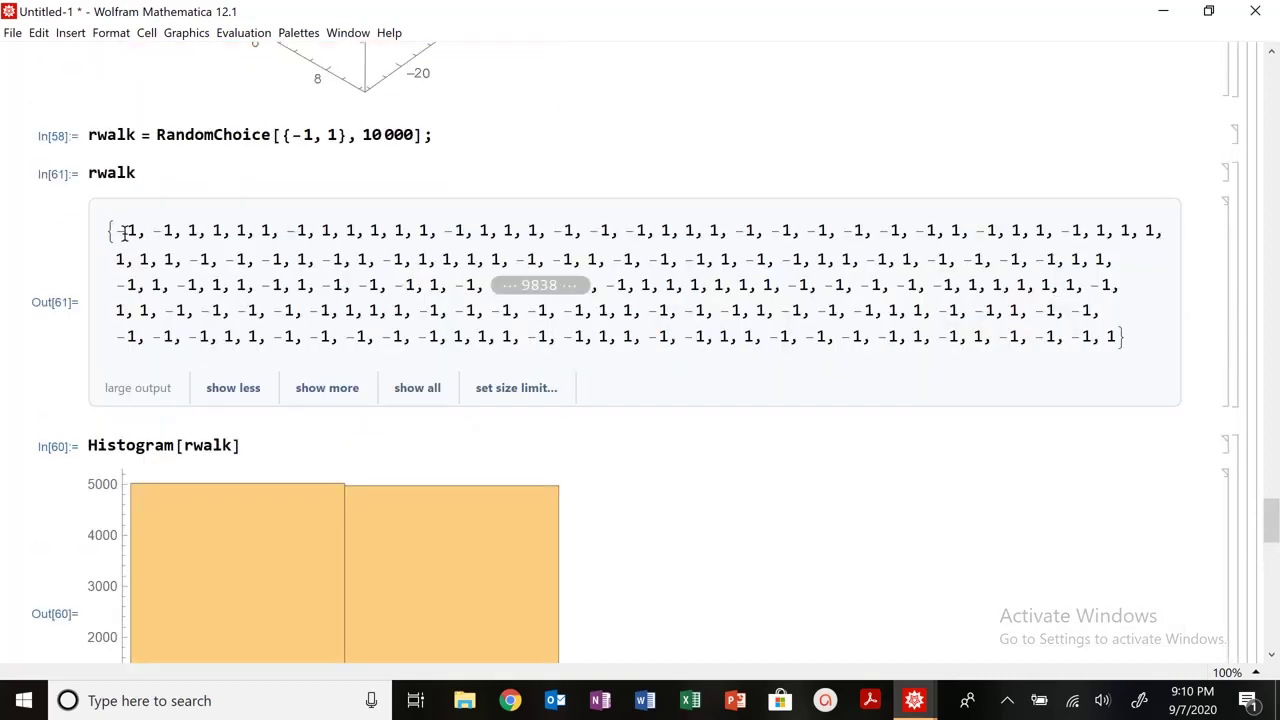
scroll(175, 243, "down", 4)
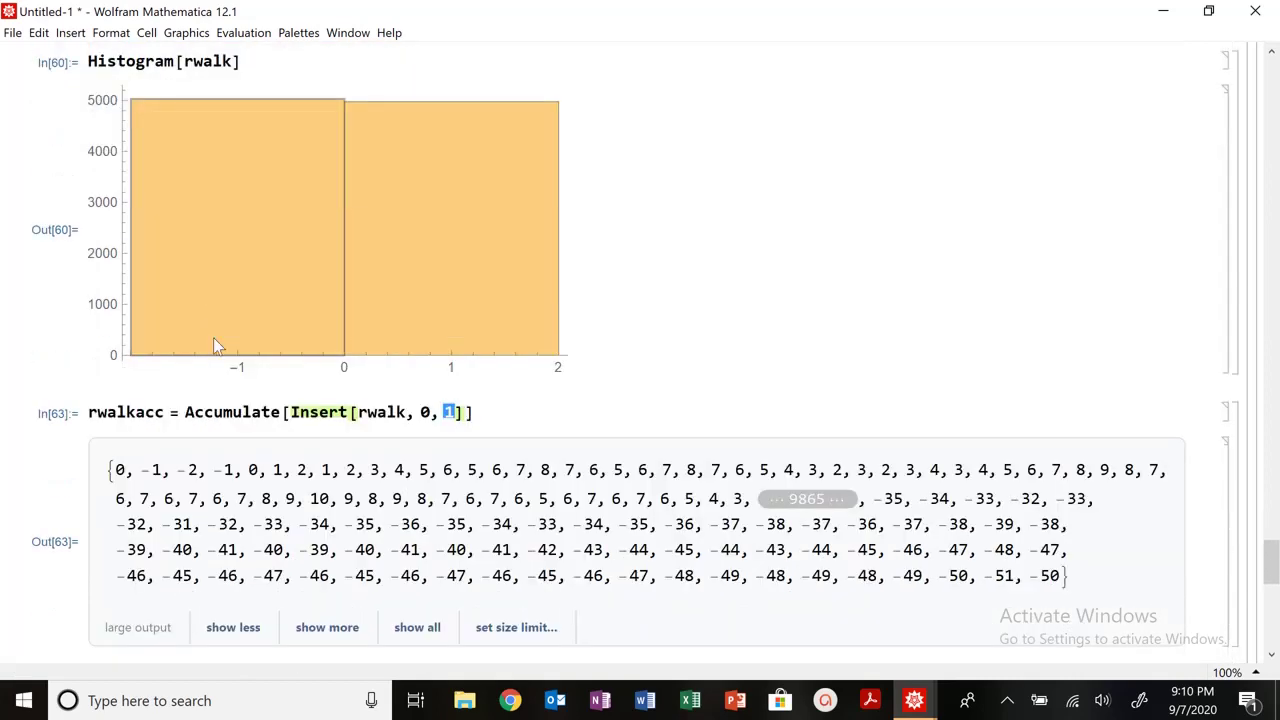
scroll(180, 343, "up", 3)
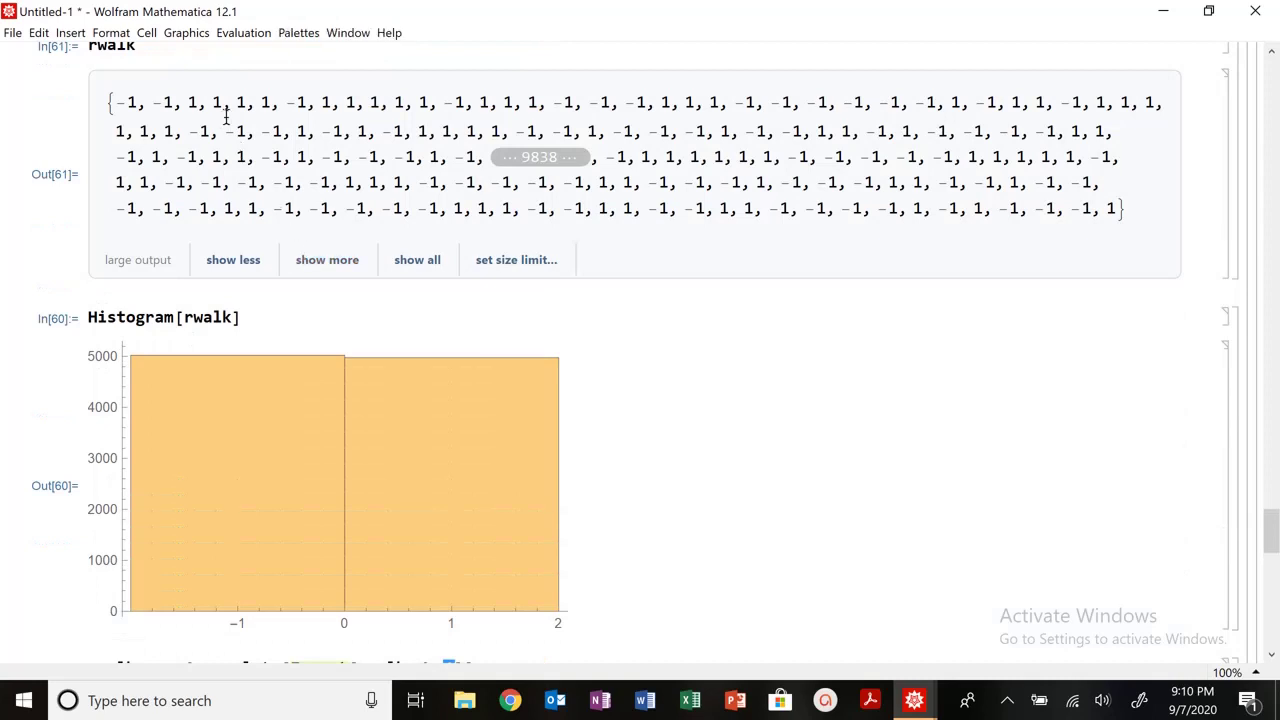
scroll(330, 465, "down", 3)
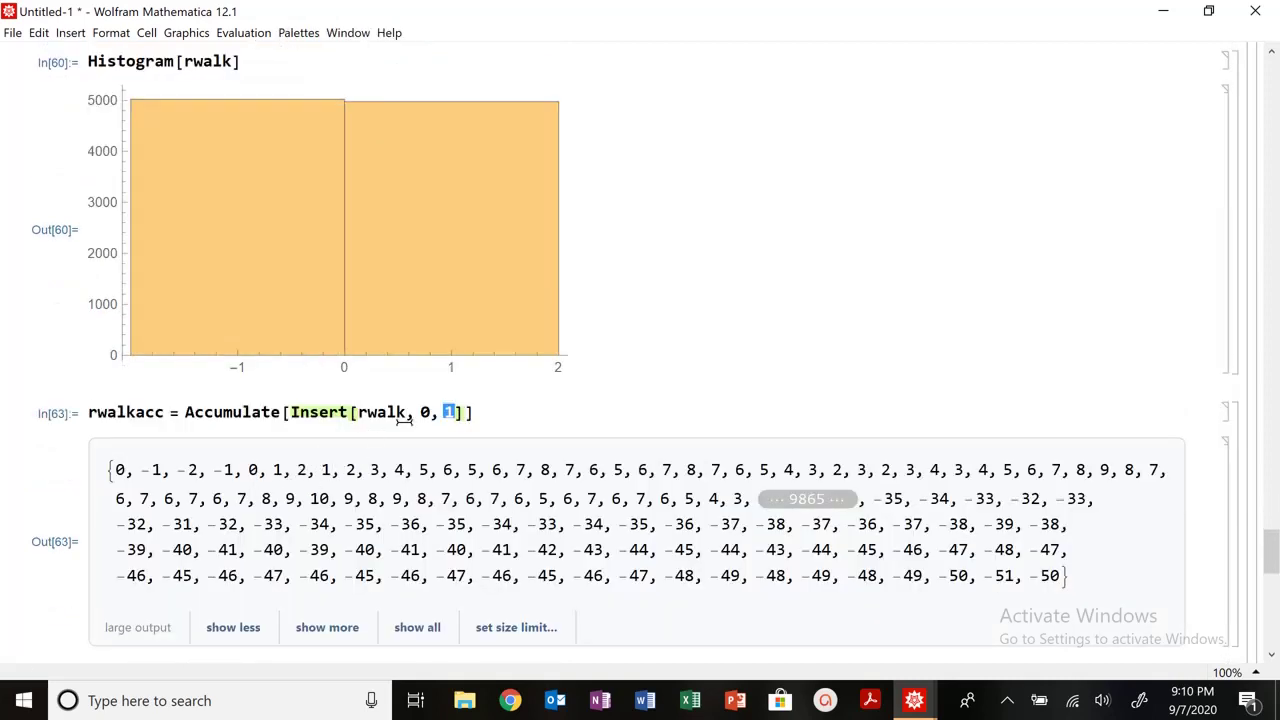
scroll(480, 424, "down", 4)
scroll(460, 429, "up", 5)
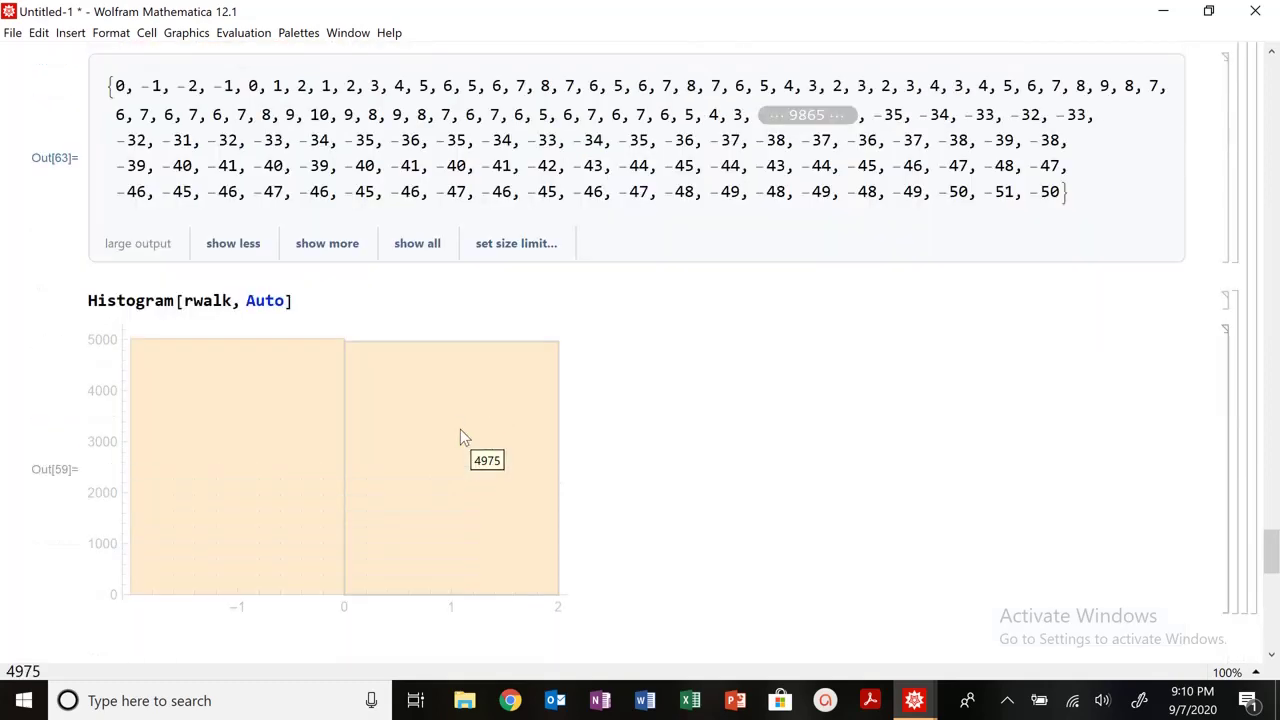
scroll(401, 430, "down", 2)
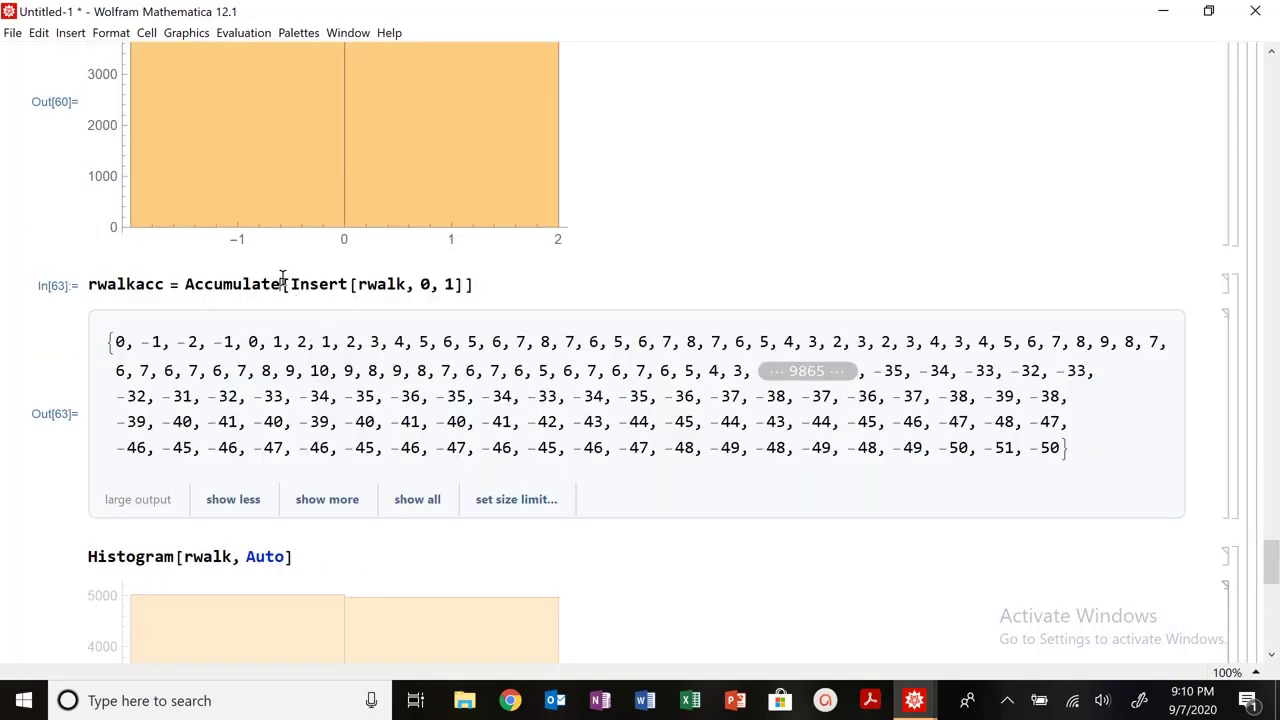
key("shift+Return")
Change Histogram[rwalk] to Histogram[rwalkacc] and evaluate the cell.
scroll(257, 457, "down", 2)
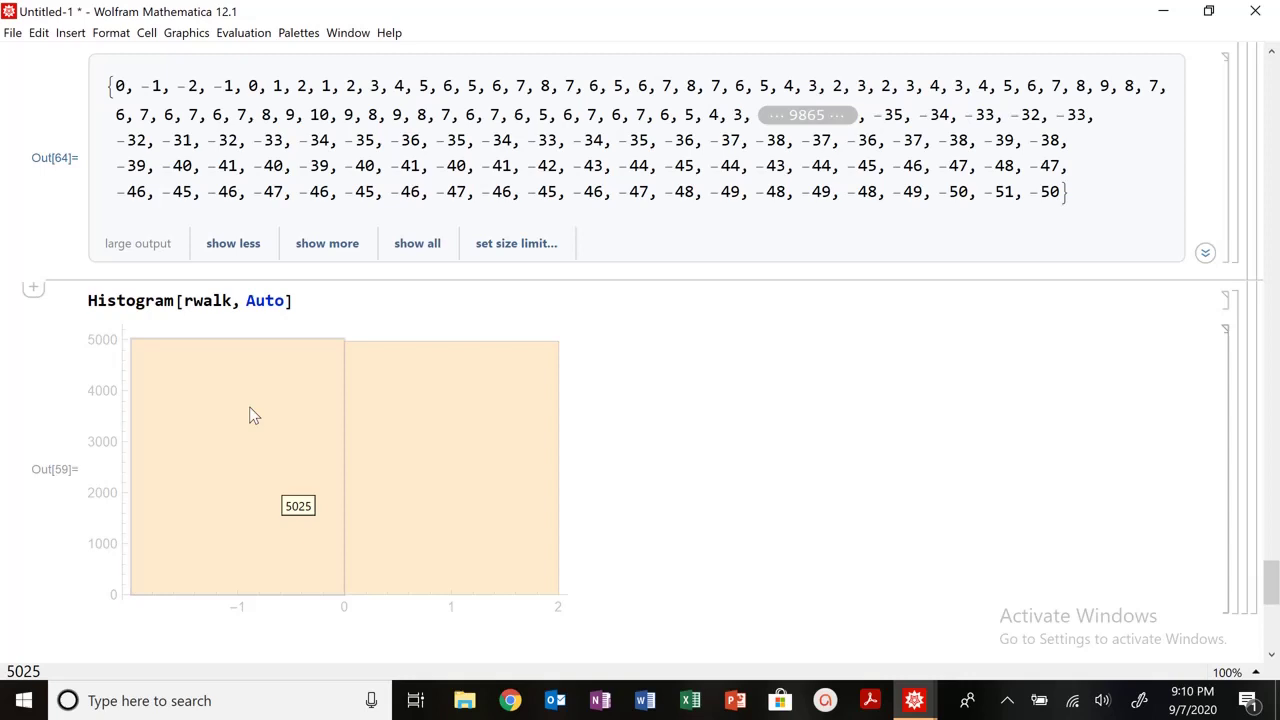
triple_click(214, 301)
type("rwalkacc")
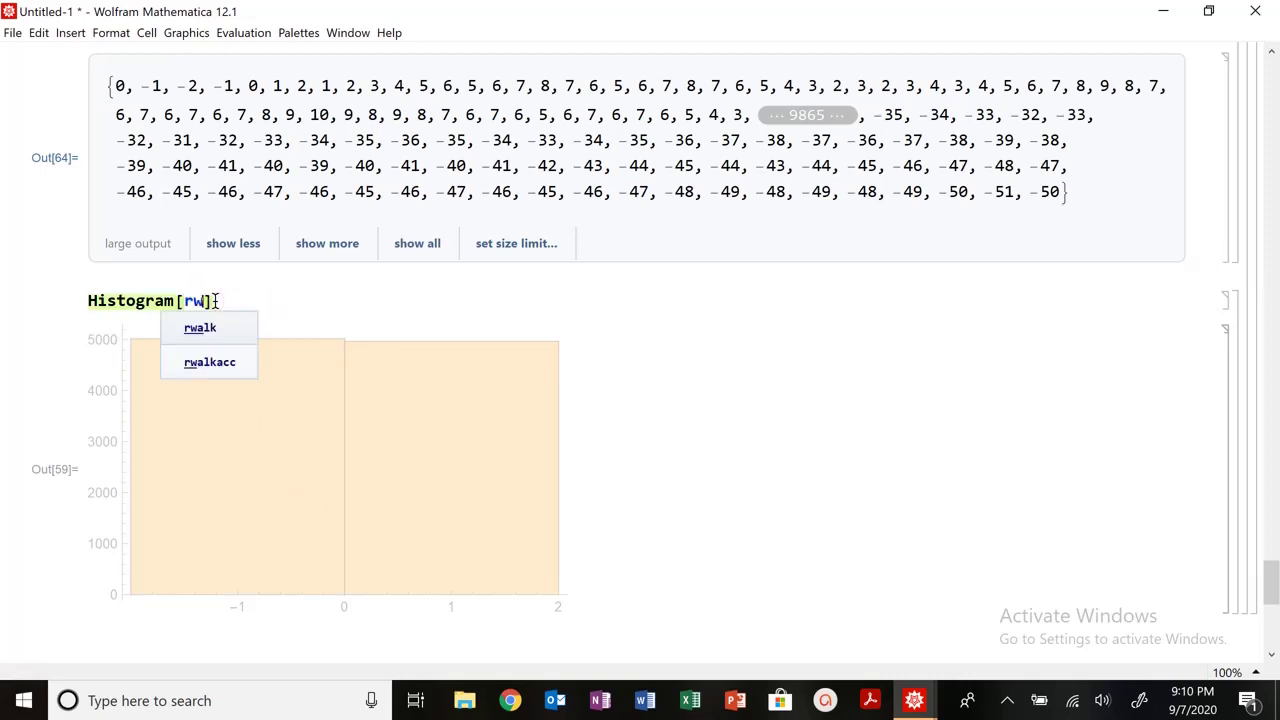
key("shift+Return")
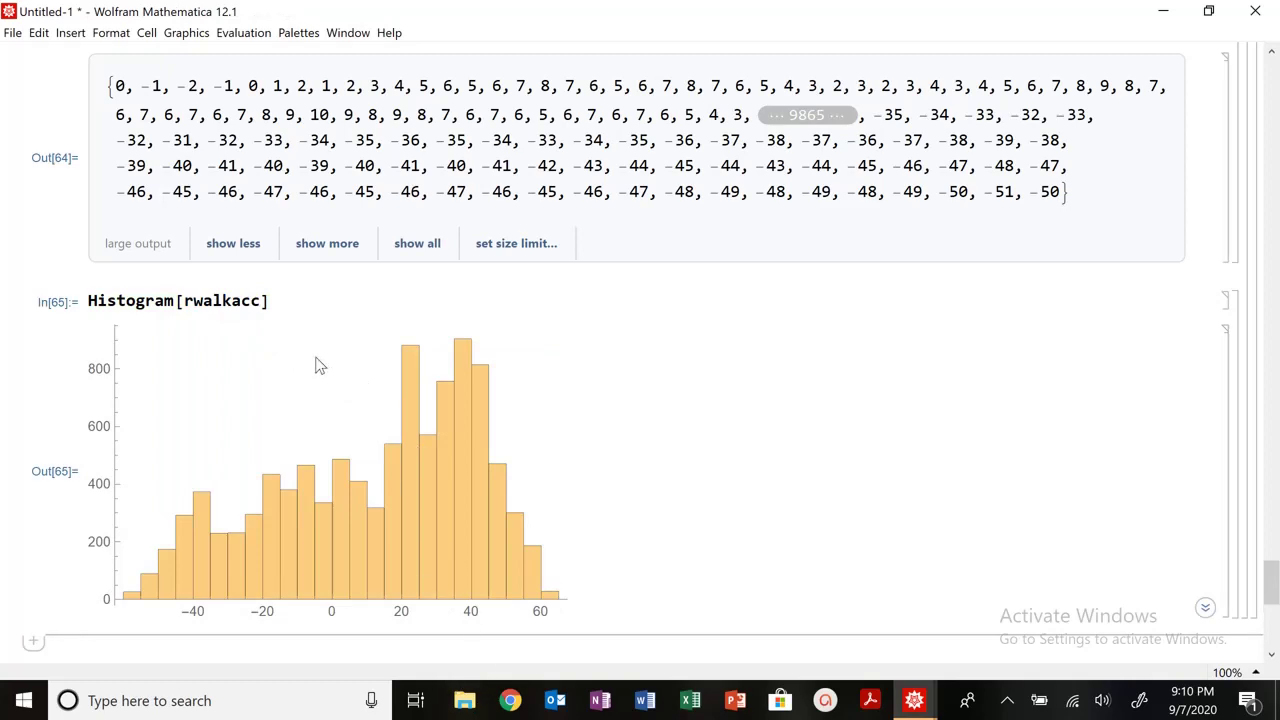
left_click(268, 303)
scroll(300, 305, "up", 3)
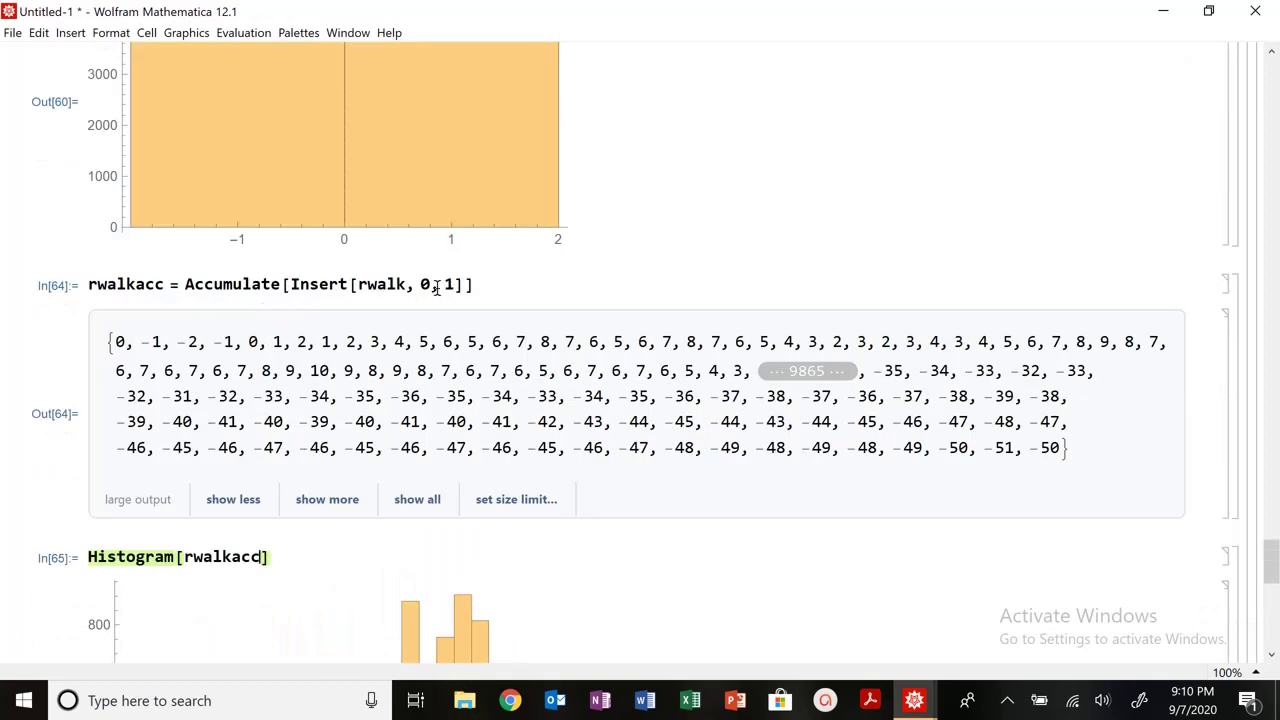
scroll(379, 274, "up", 6)
Change the RandomChoice step count from 10000 to 10^5 and regenerate rwalk.
double_click(394, 136)
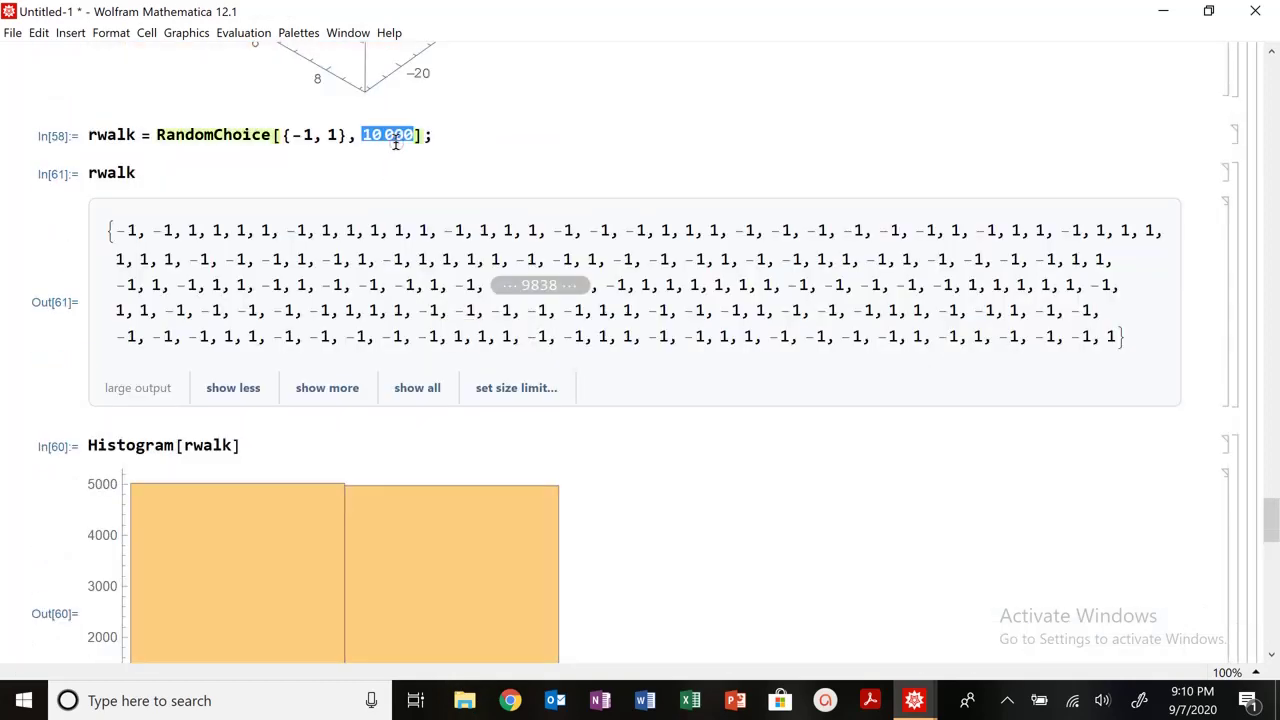
type("10^5")
key("shift+Return")
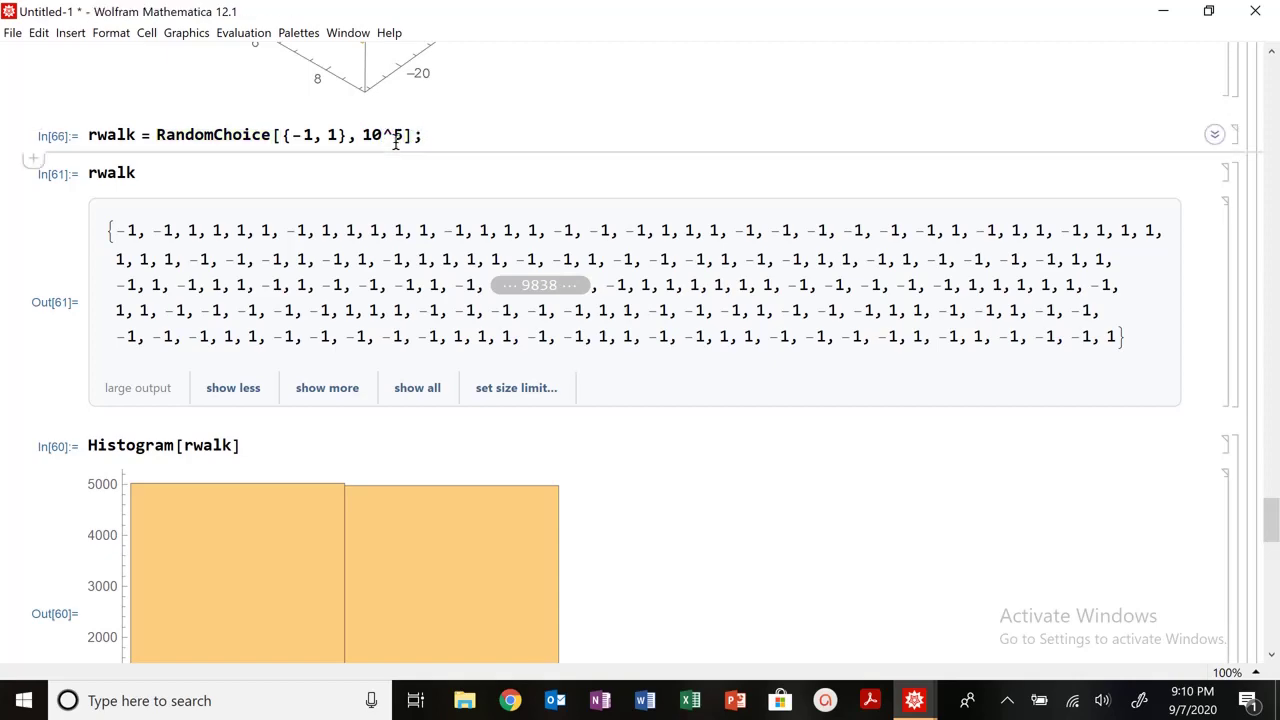
scroll(334, 323, "down", 5)
scroll(241, 308, "up", 4)
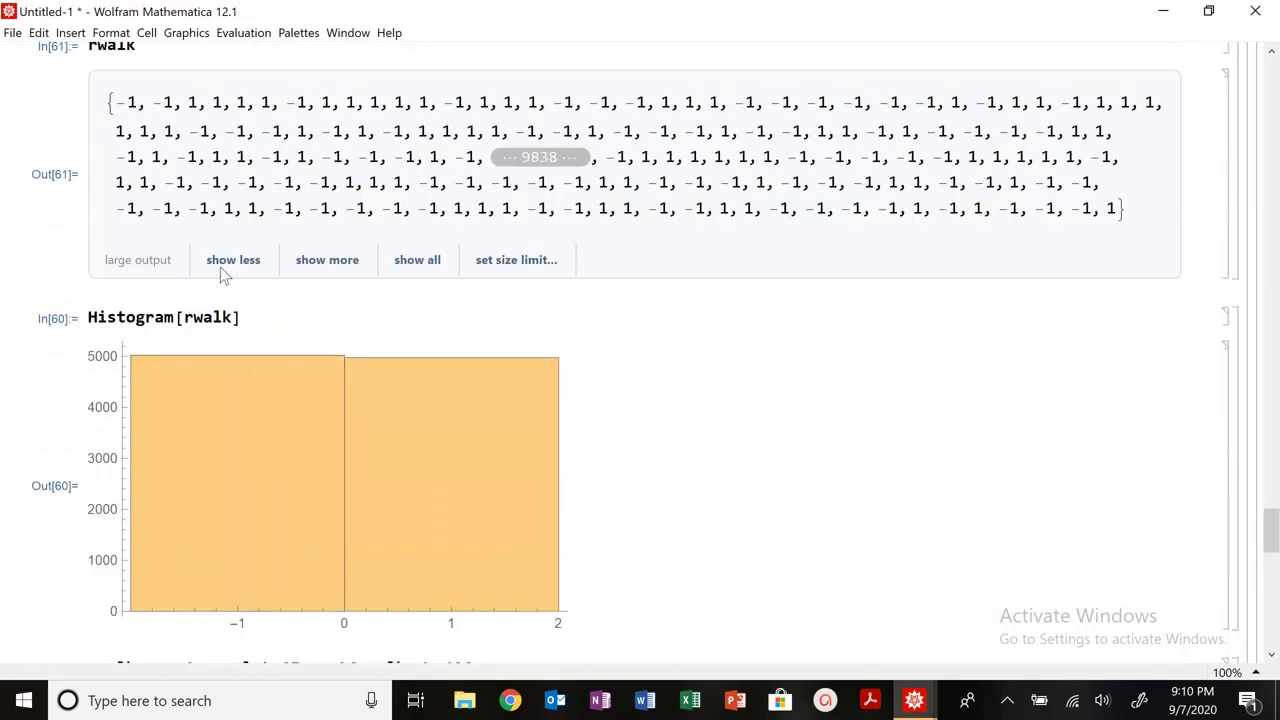
scroll(220, 267, "up", 3)
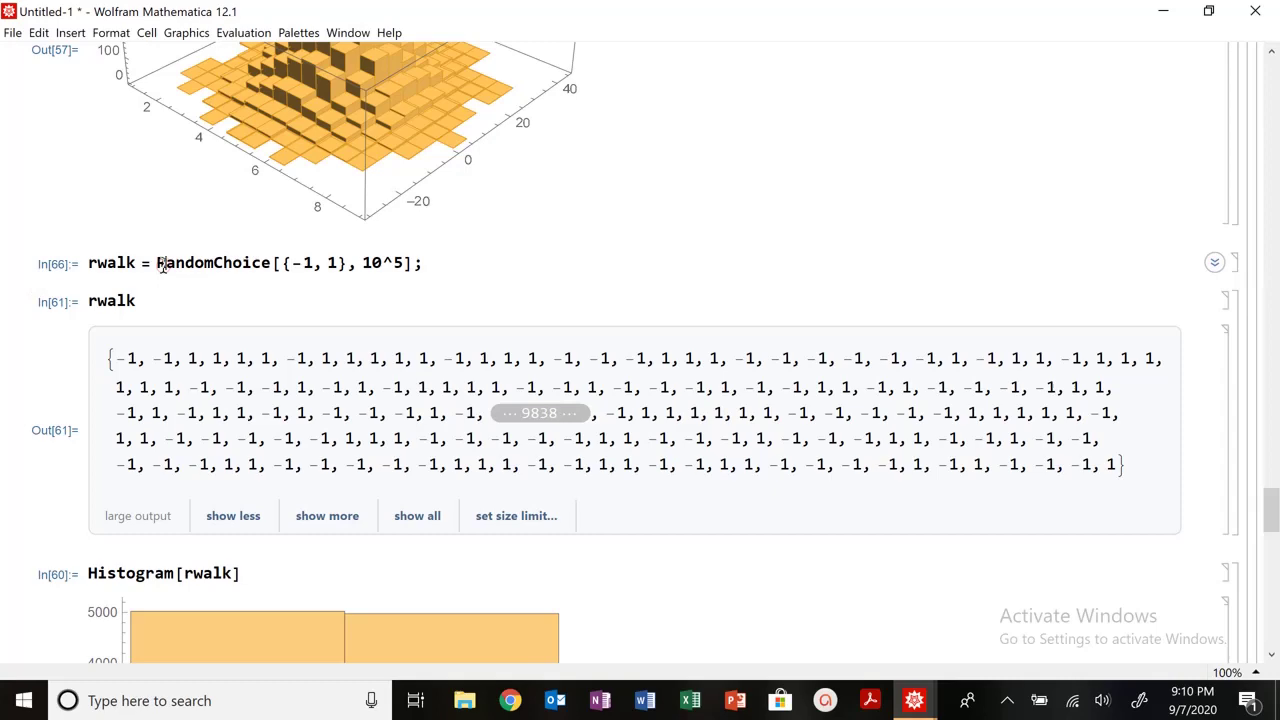
scroll(183, 417, "down", 5)
Recompute rwalkacc from the 10^5 new steps and redraw Histogram[rwalkacc].
left_click(209, 420)
key("shift+Return")
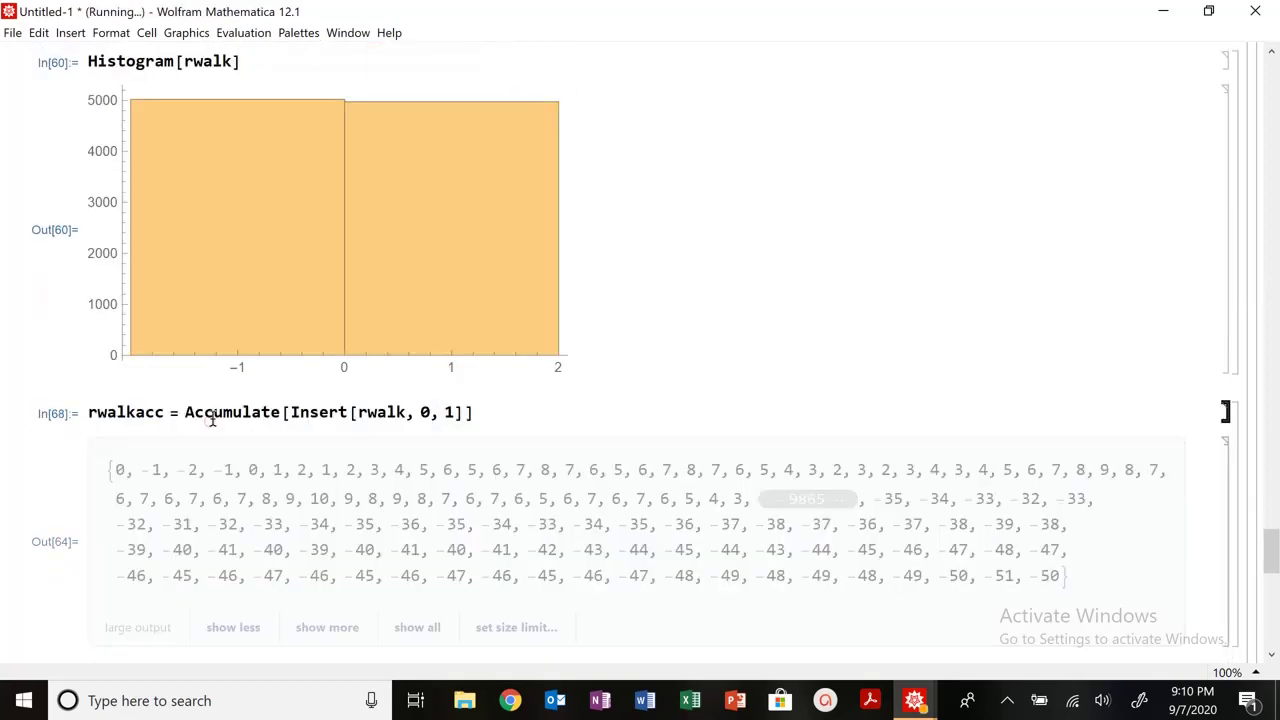
scroll(212, 420, "down", 10)
scroll(206, 199, "up", 4)
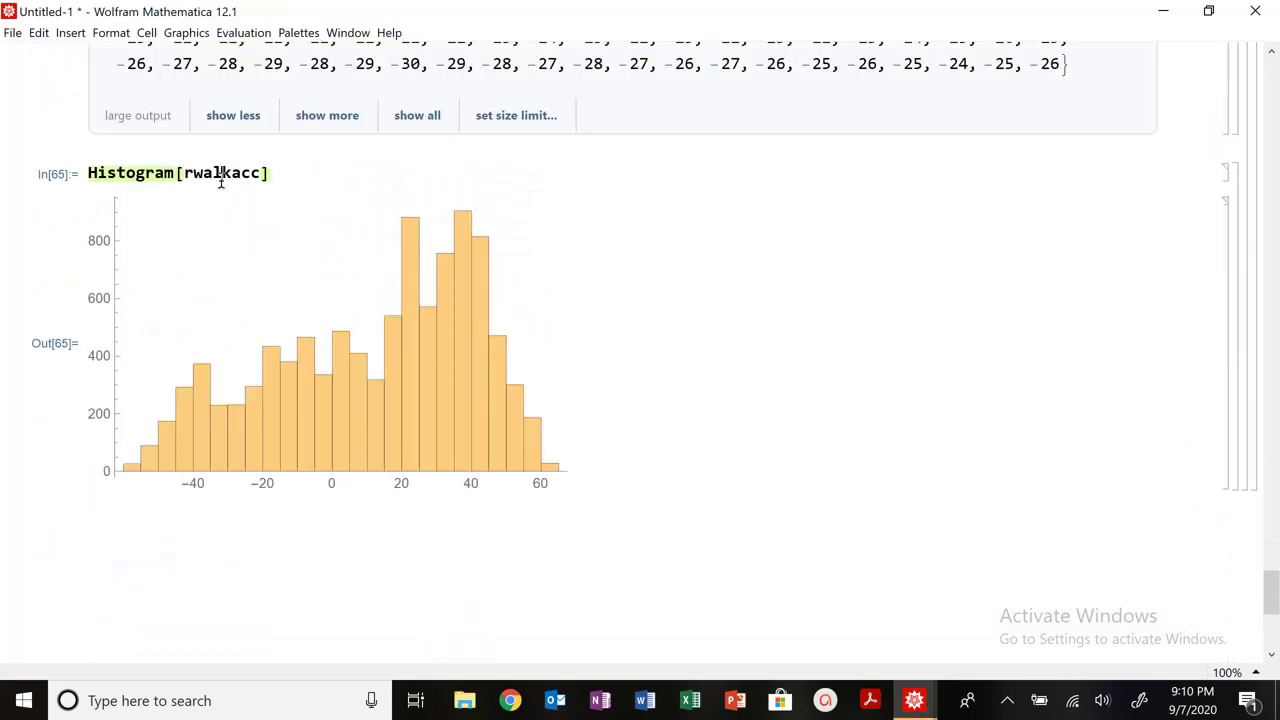
key("shift+Return")
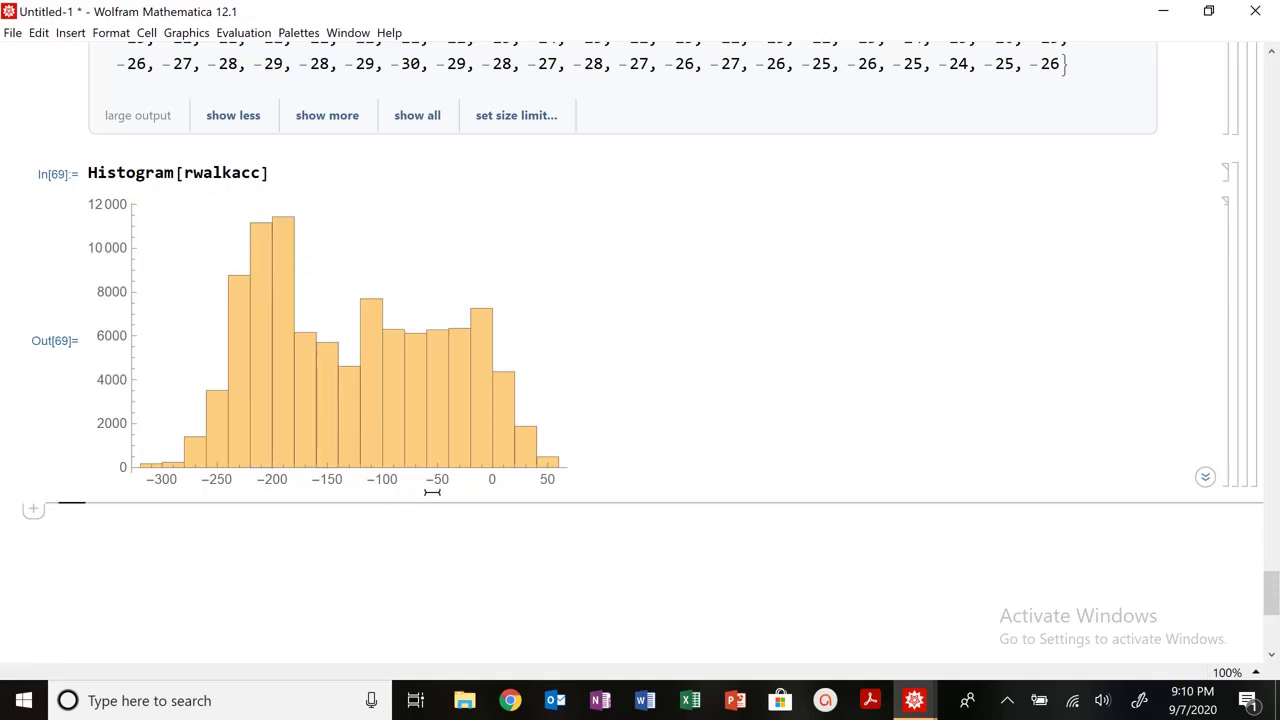
left_click(200, 176)
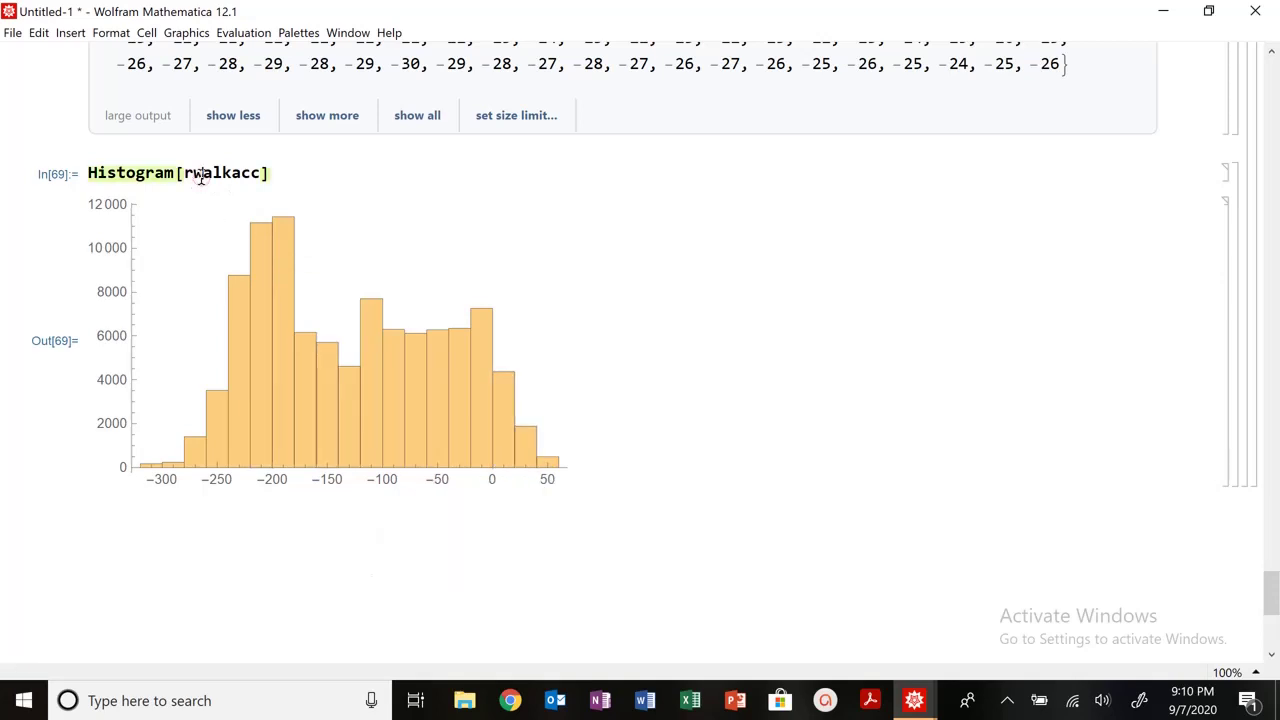
scroll(324, 245, "up", 5)
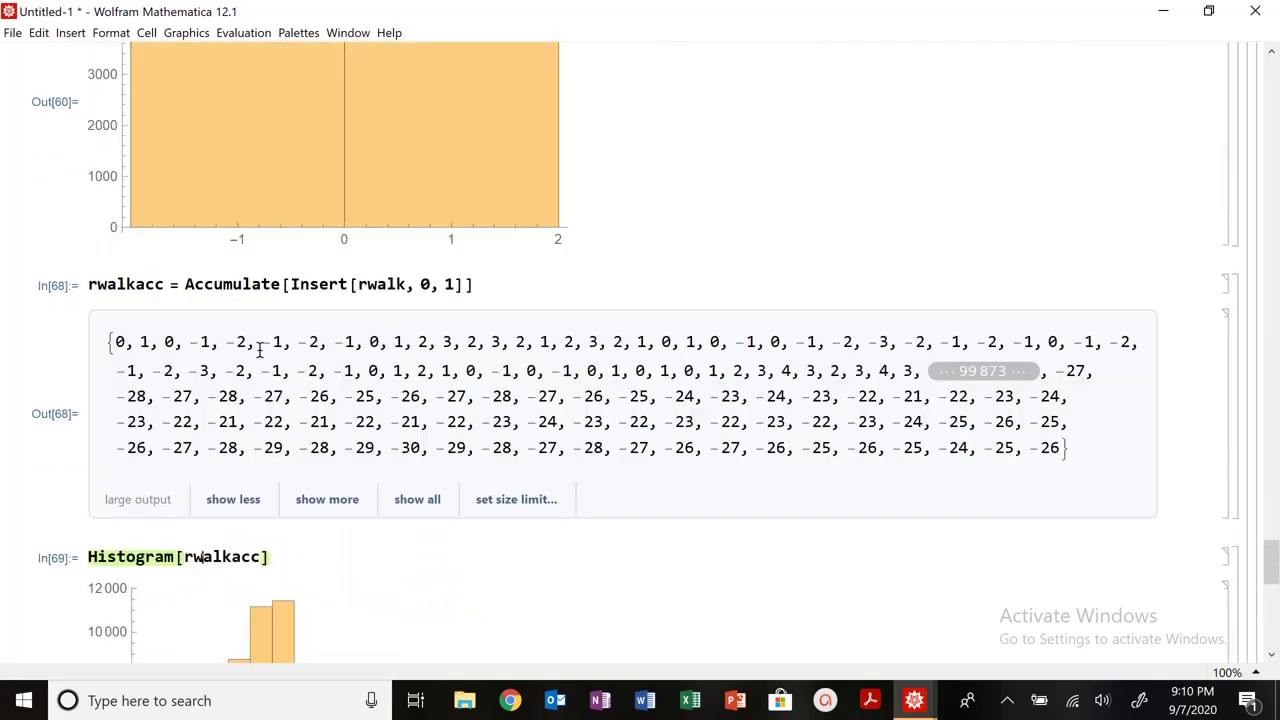
scroll(315, 380, "up", 9)
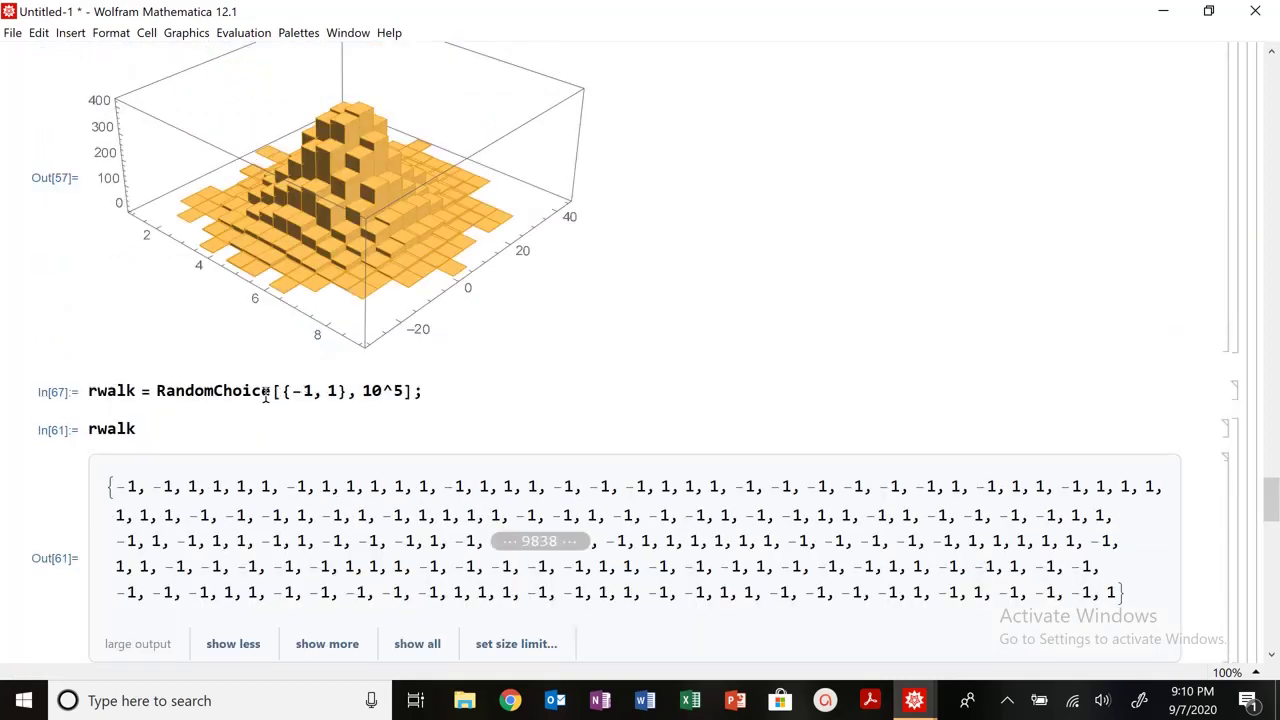
Re-run the Accumulate and histogram cells once more so rwalkacc ends at 816.
left_click(254, 390)
scroll(177, 437, "down", 3)
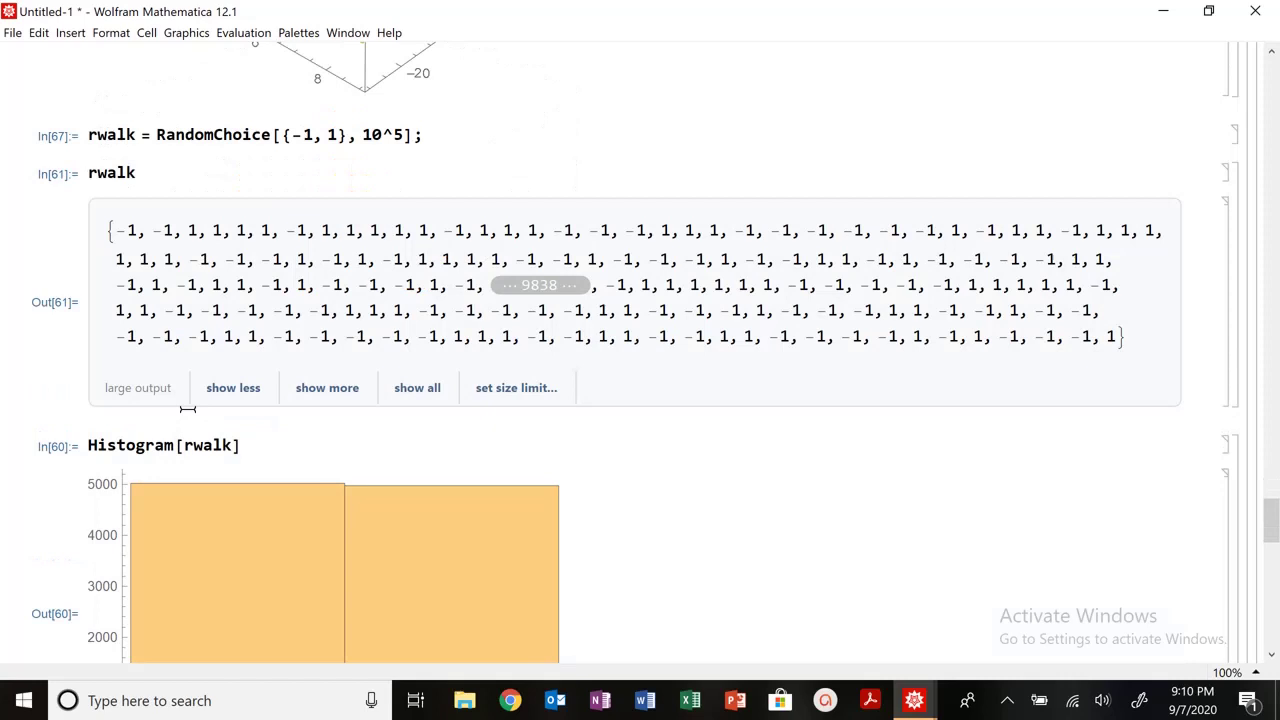
scroll(209, 434, "down", 10)
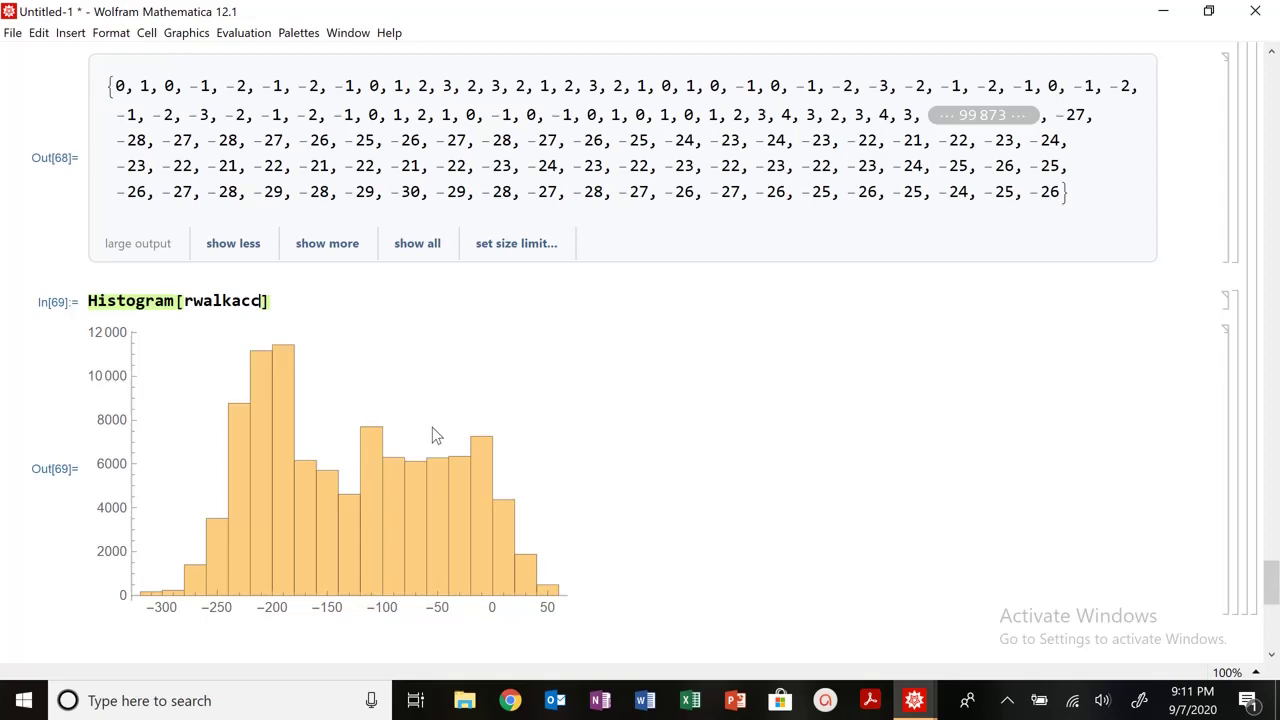
scroll(334, 408, "up", 15)
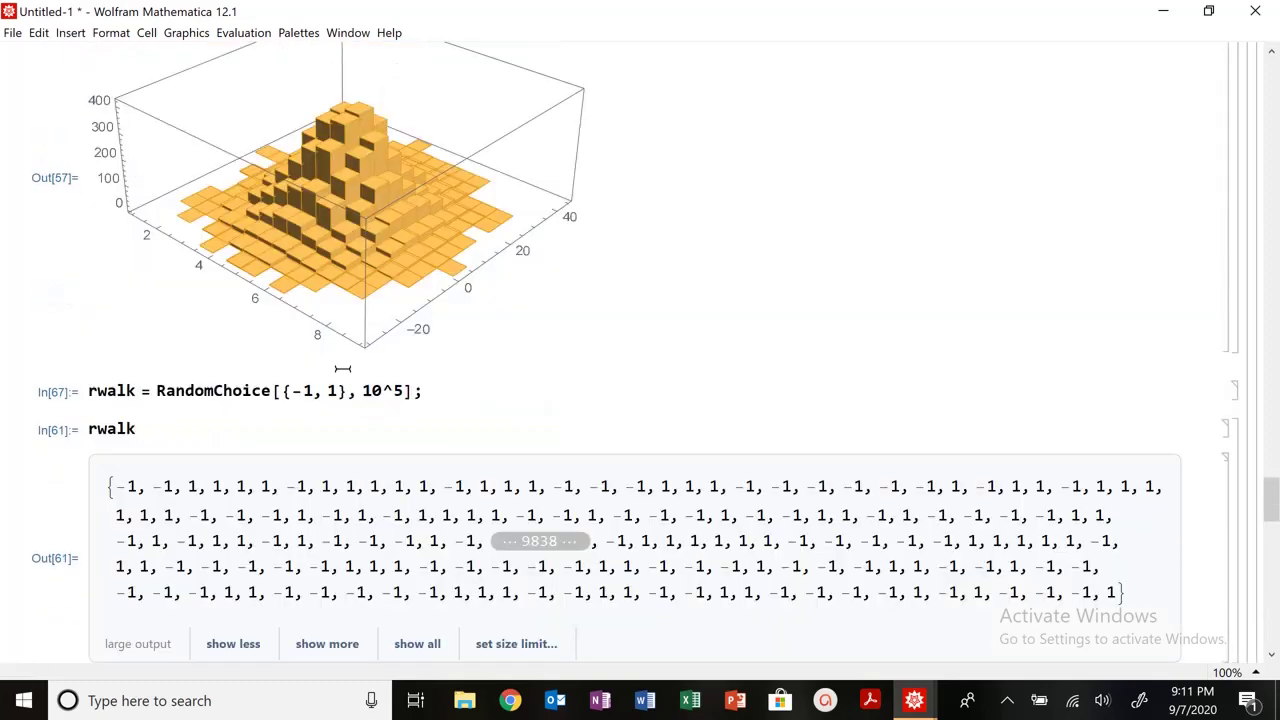
scroll(330, 378, "up", 10)
scroll(330, 378, "down", 15)
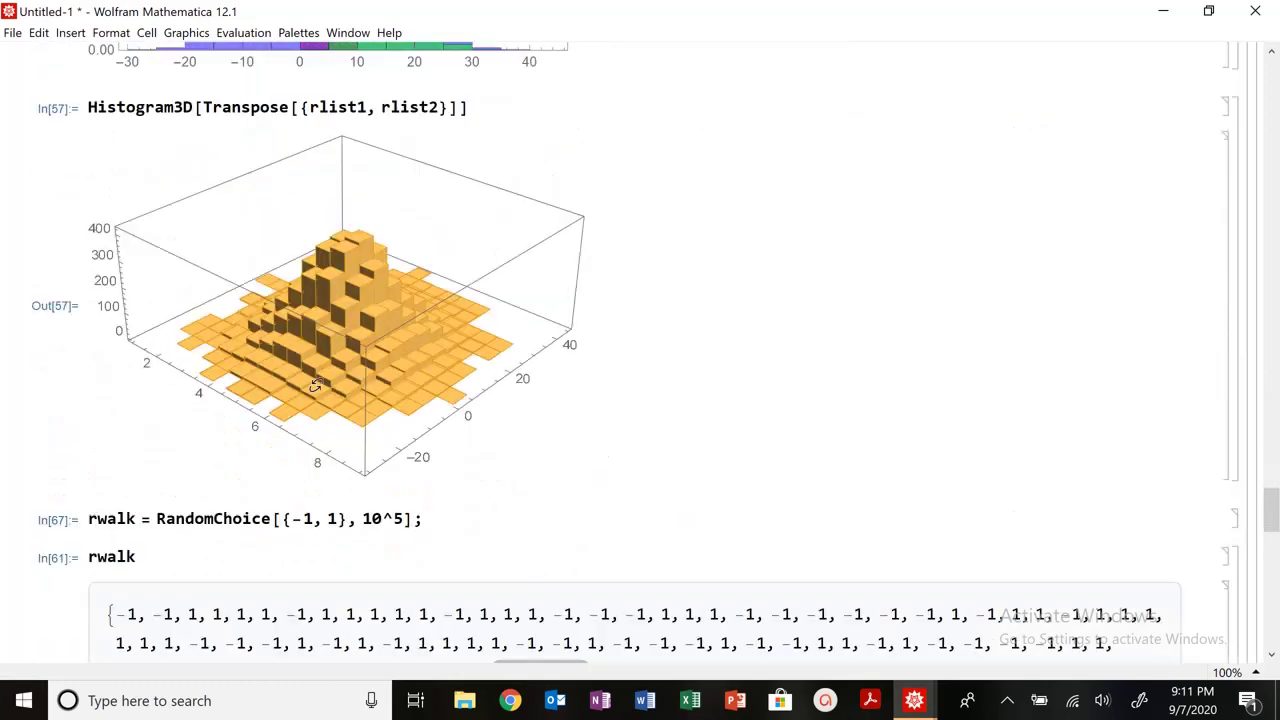
scroll(251, 354, "down", 5)
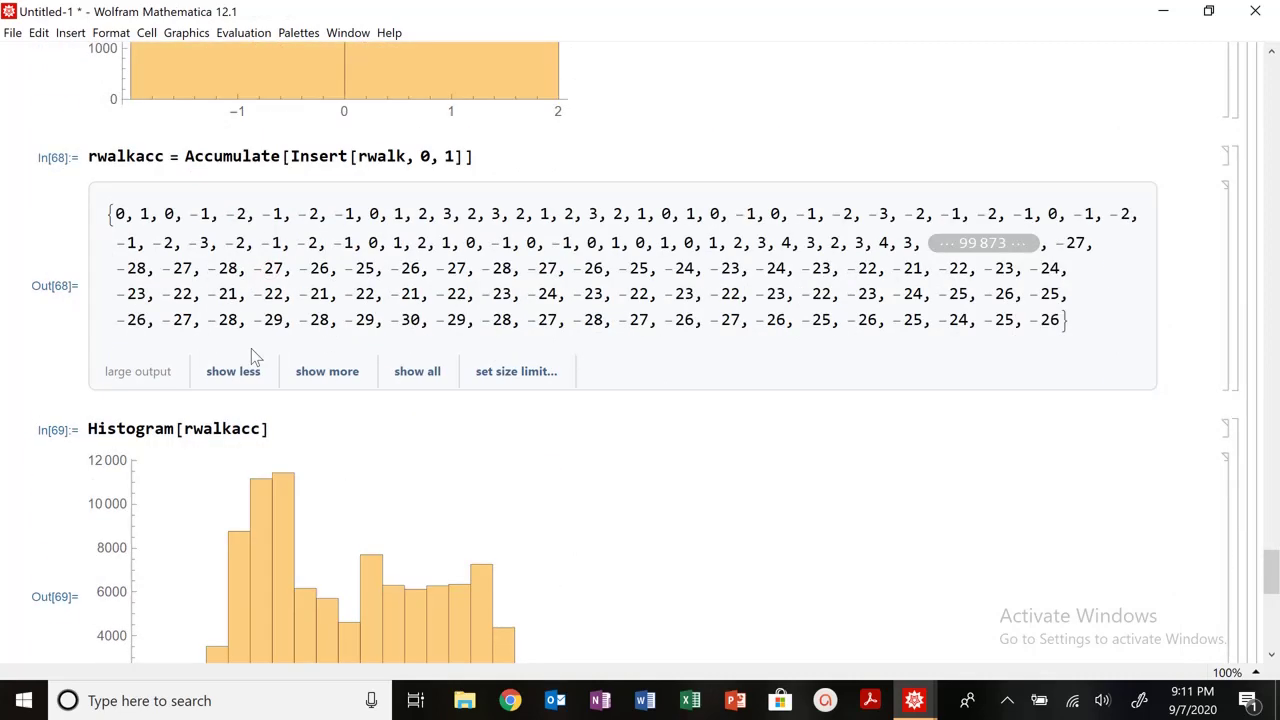
left_click(313, 157)
key("shift+Return")
left_click(247, 432)
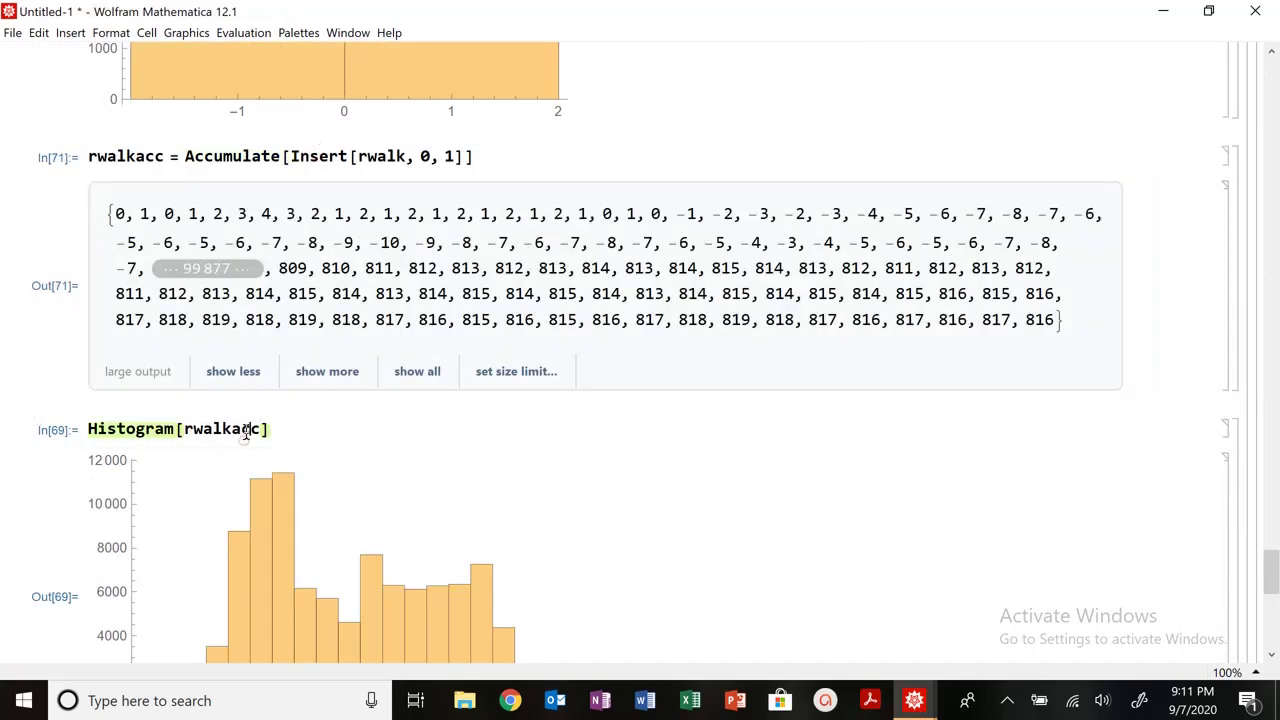
key("shift+Return")
scroll(248, 432, "down", 3)
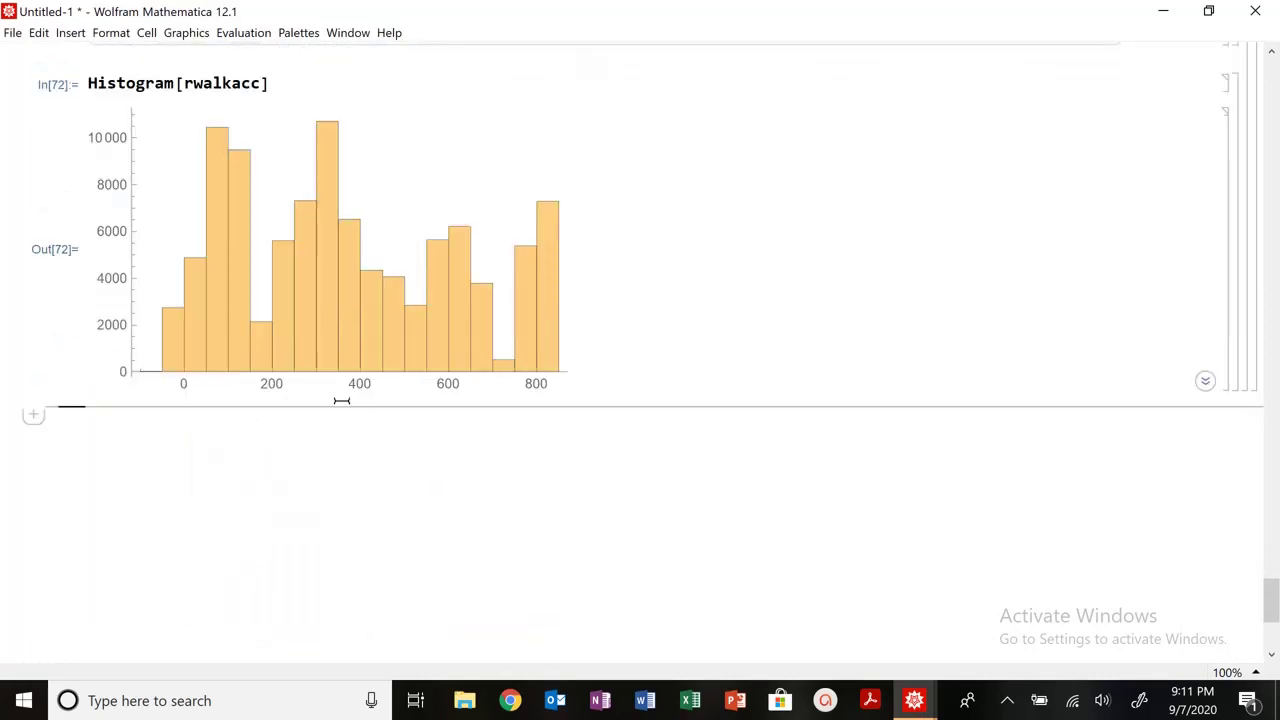
scroll(486, 391, "up", 6)
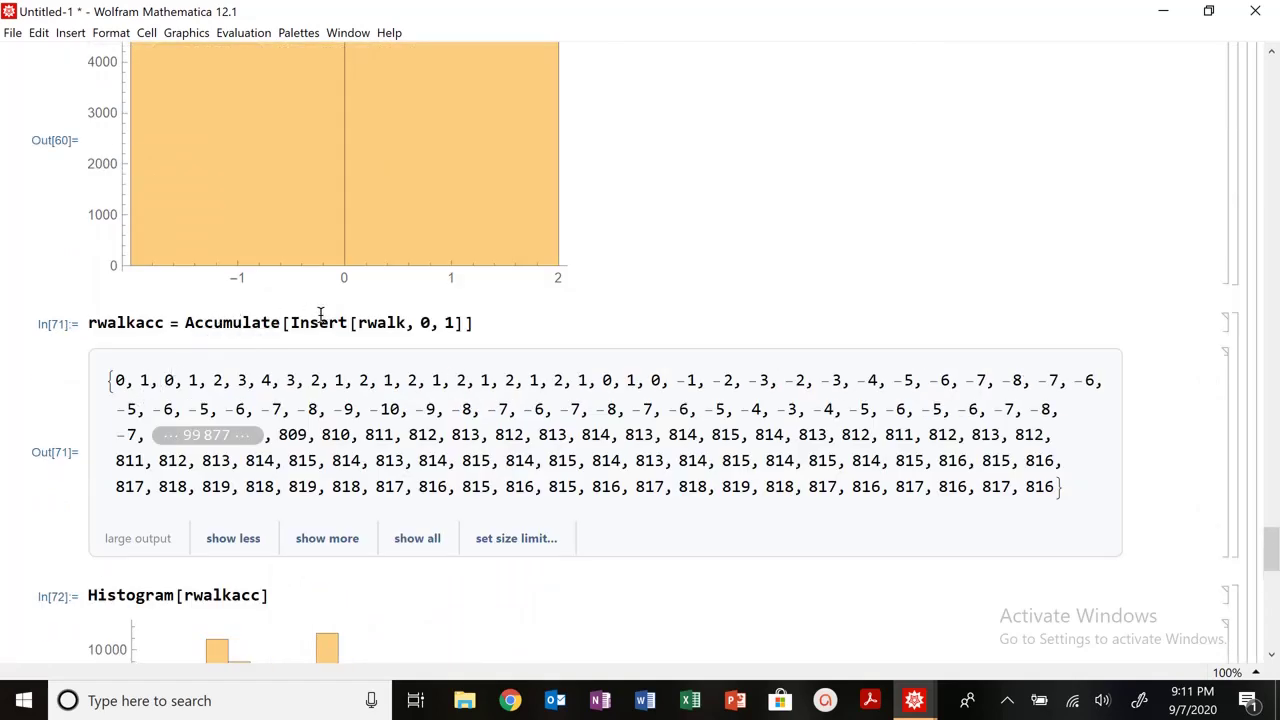
scroll(486, 337, "up", 15)
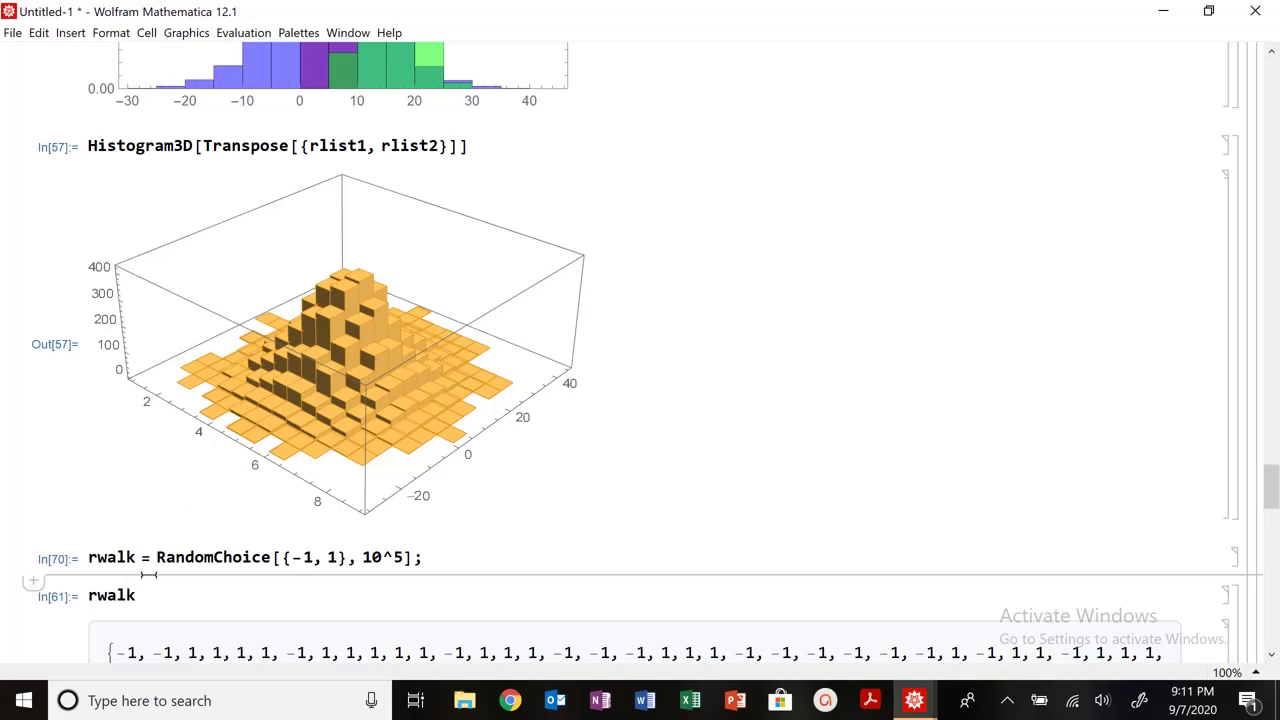
Enter and evaluate rwalk = RandomVariate[NormalDistribution[0, 1], 10^5] in a new cell.
type("rwa")
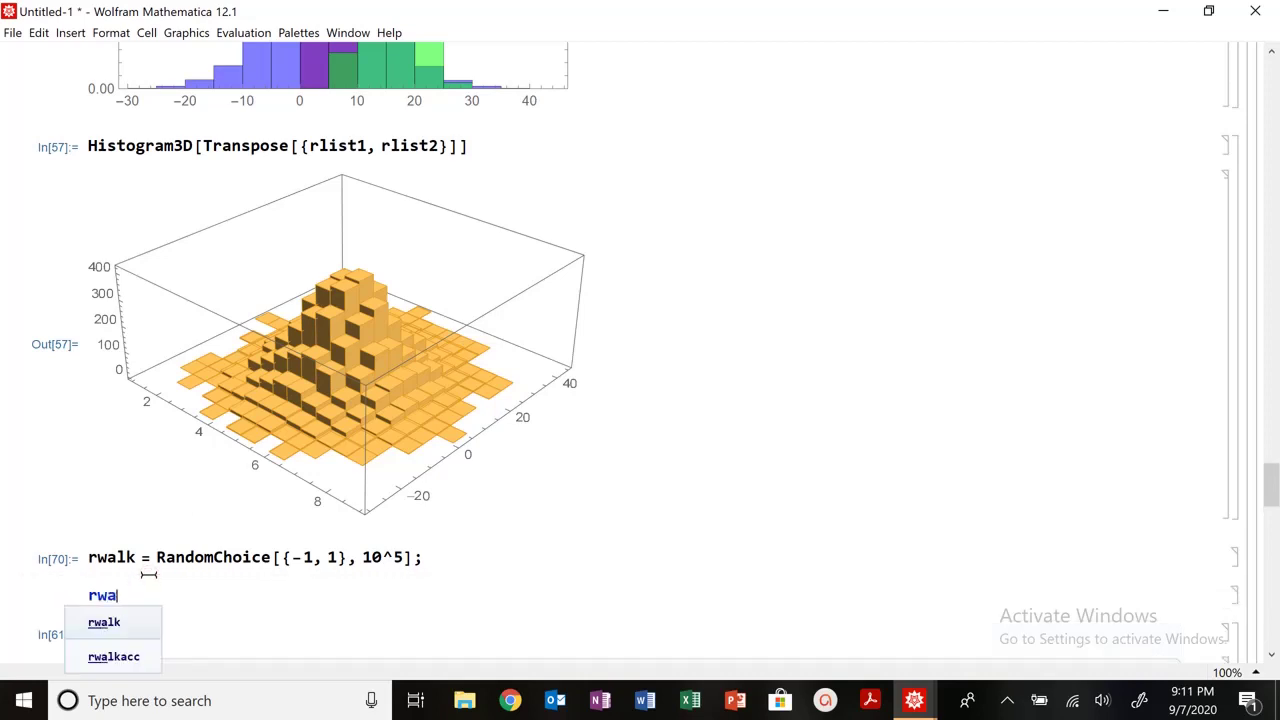
type("lk = R")
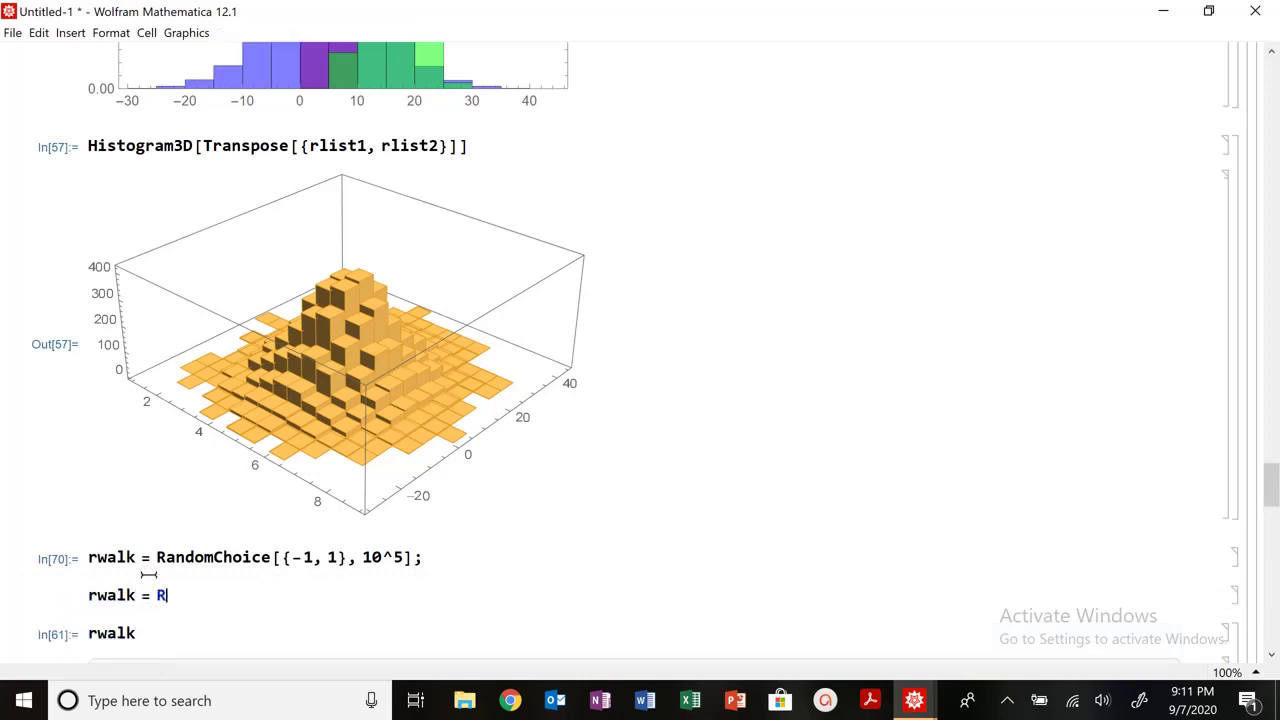
type("andomVariate[")
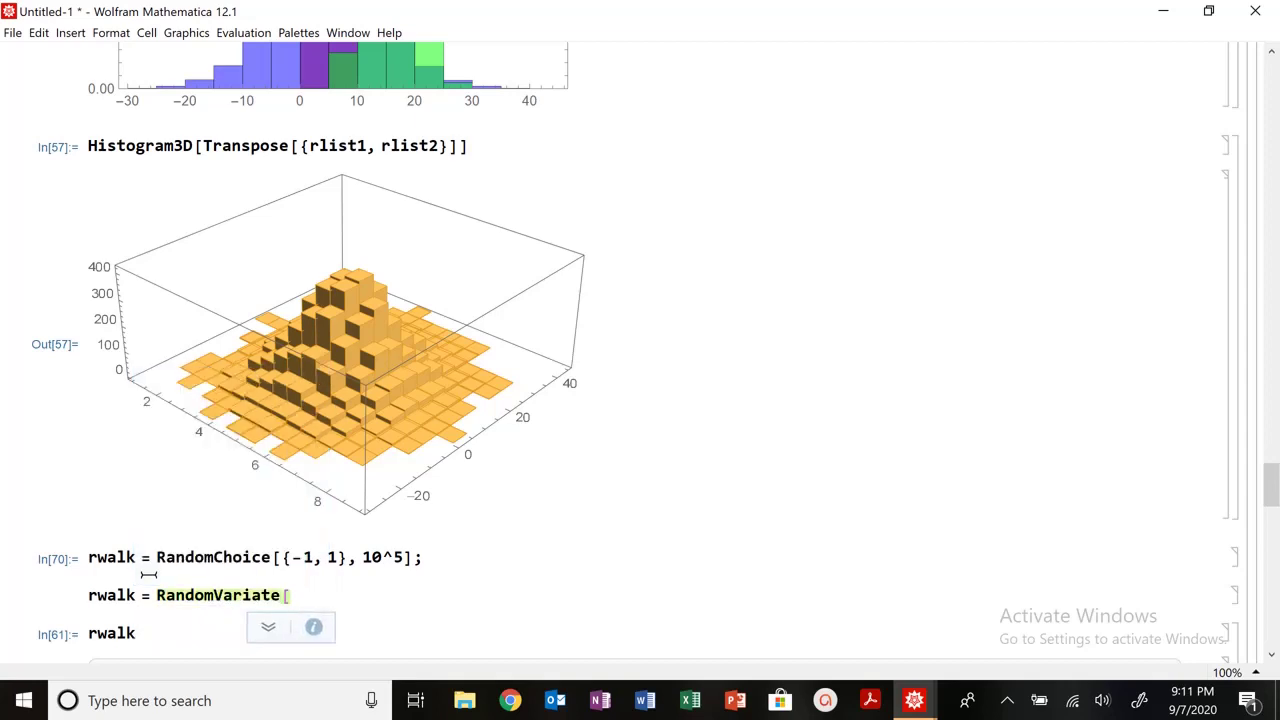
type("NormalDis")
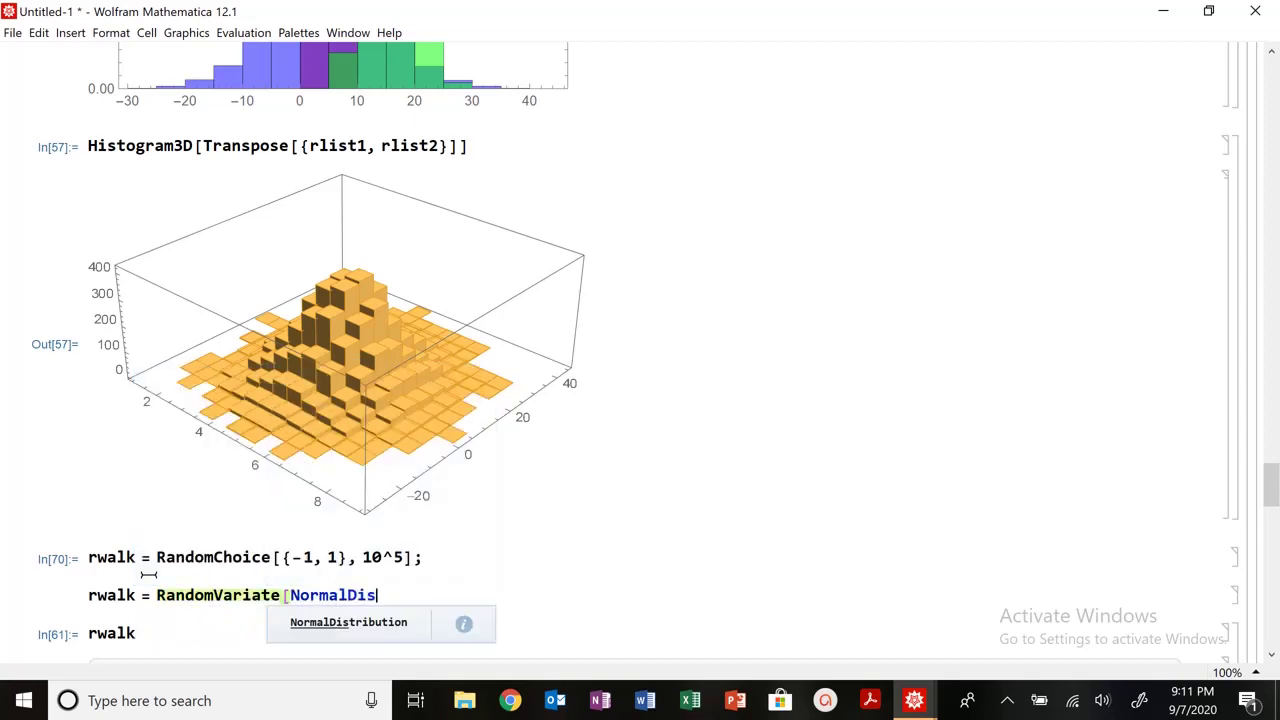
type("tribution[")
type("0")
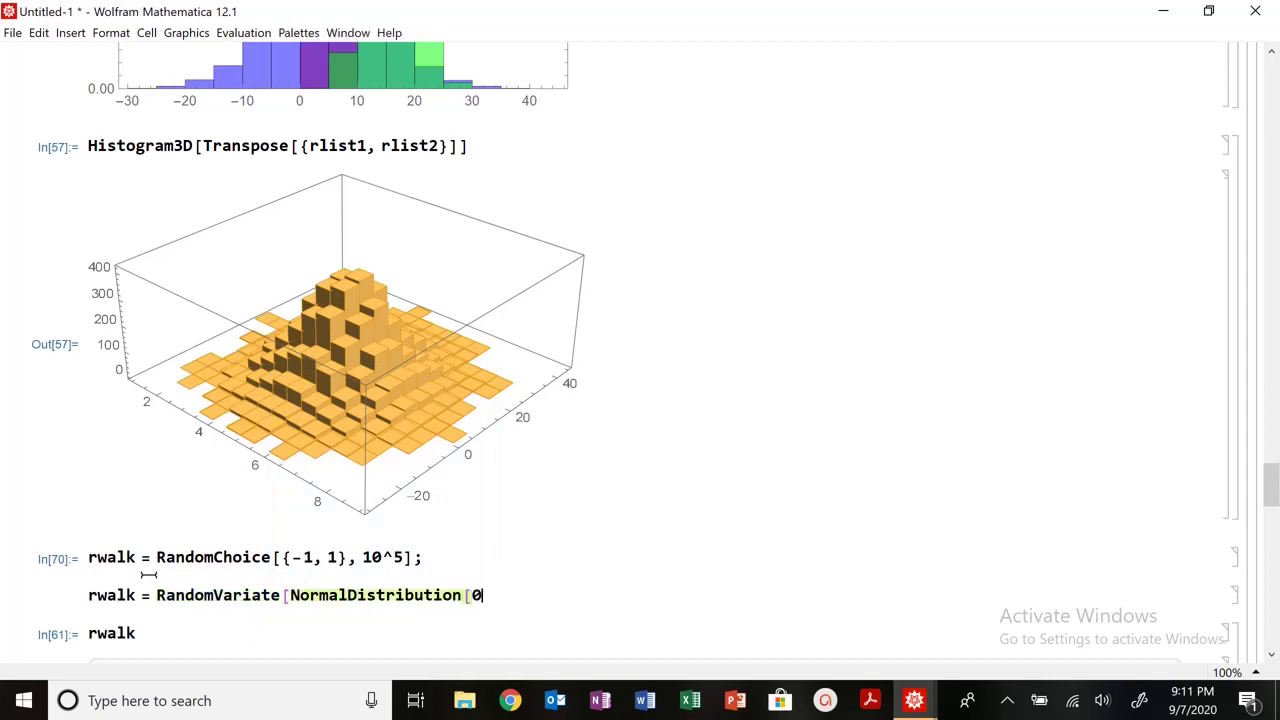
type(", 1]")
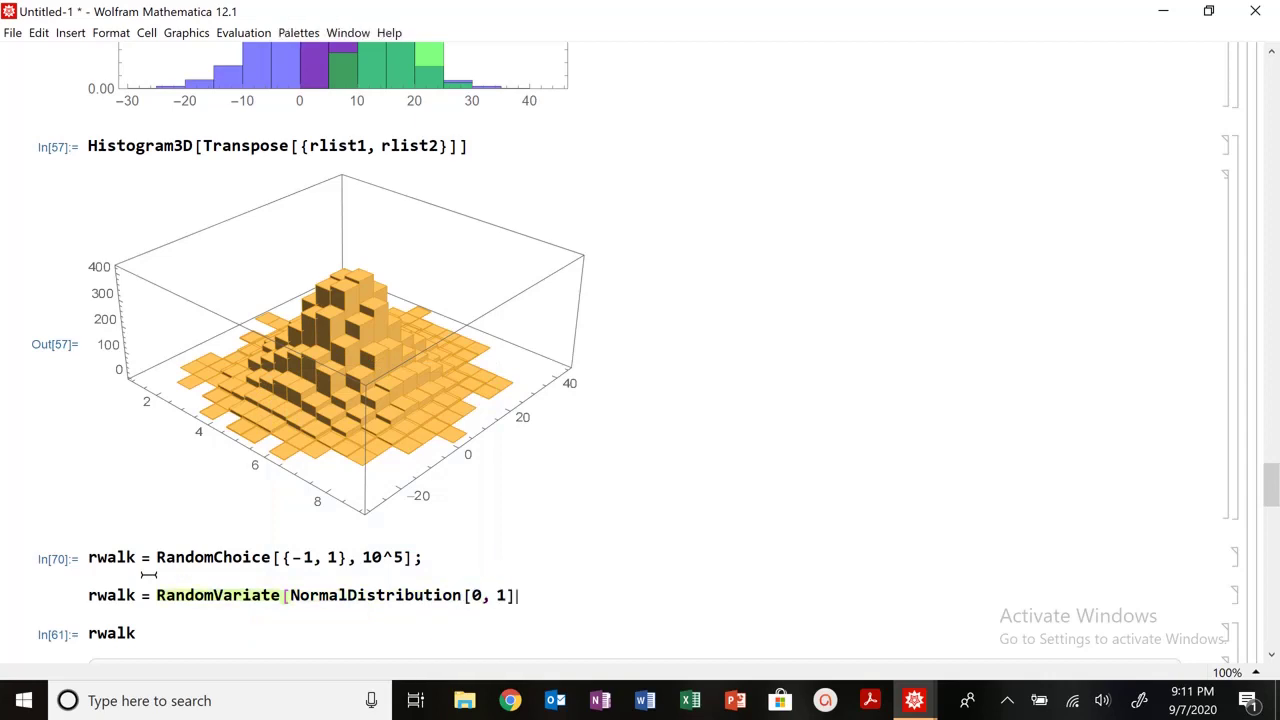
type(", 10^5];")
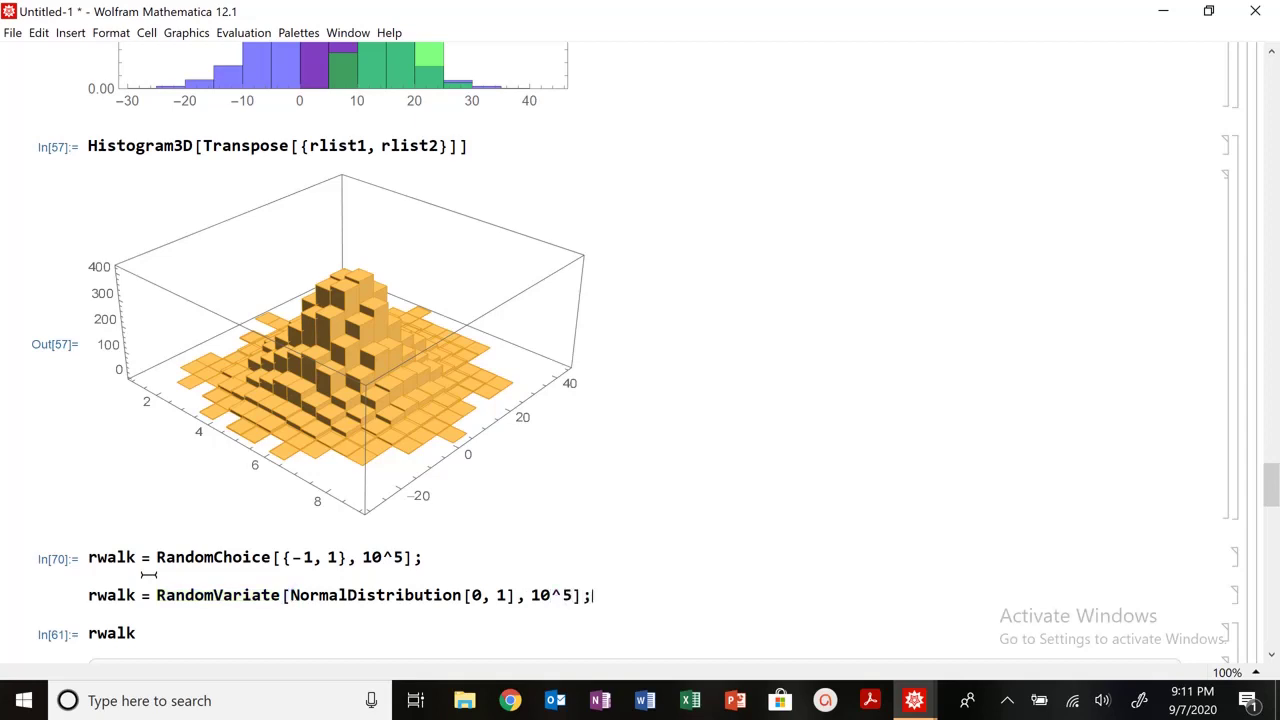
key("shift+Return")
Re-run Accumulate and Histogram[rwalkacc] on the normal steps, giving a walk ending at 28.6061.
scroll(190, 572, "down", 5)
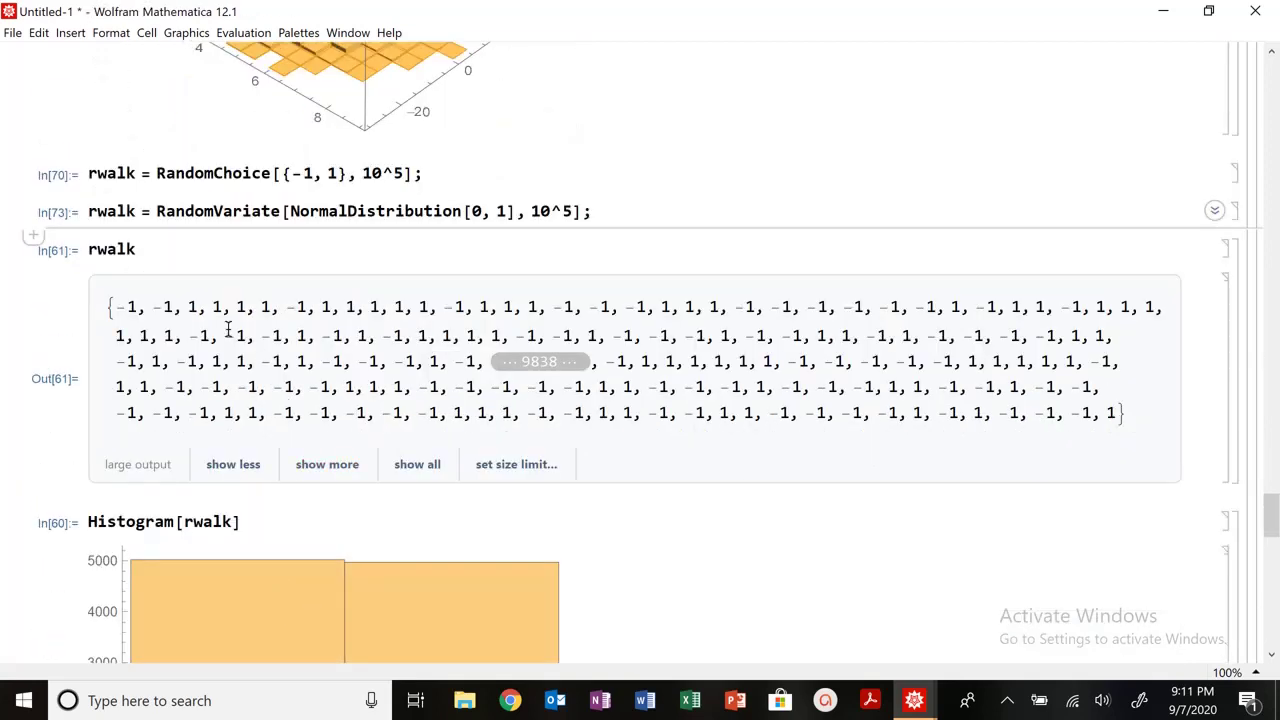
scroll(252, 376, "down", 5)
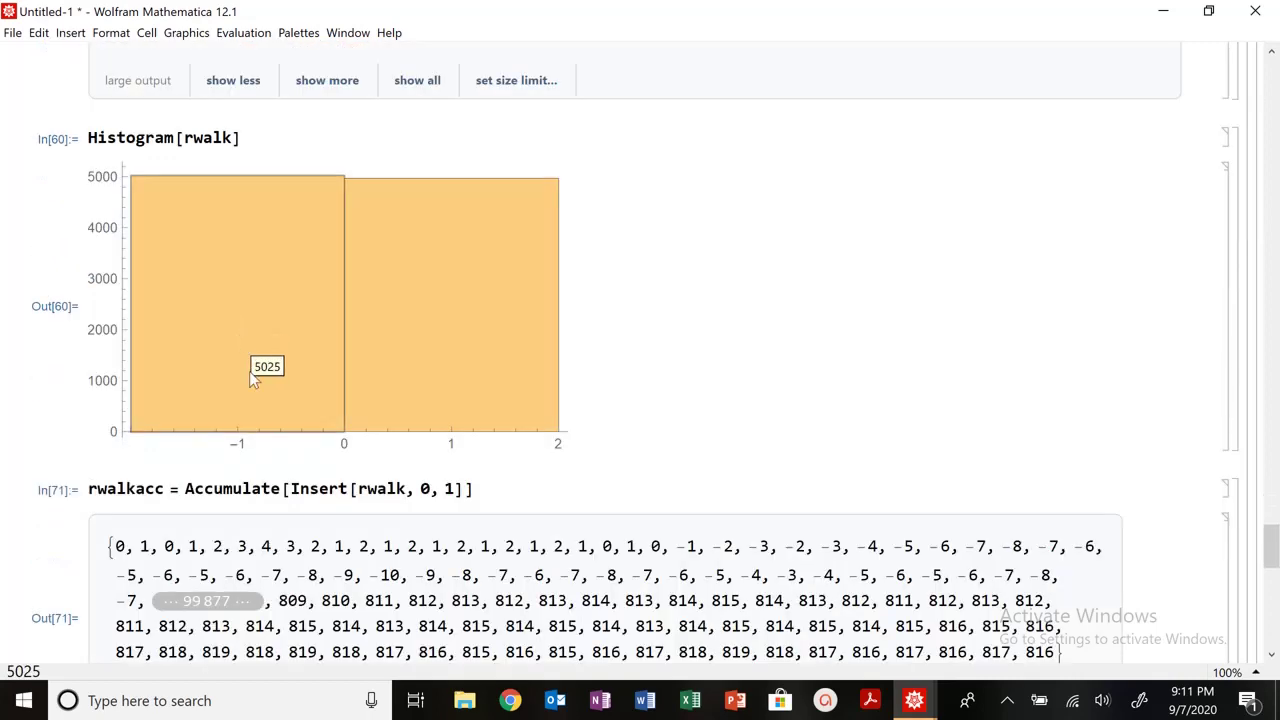
left_click(247, 489)
key("shift+Return")
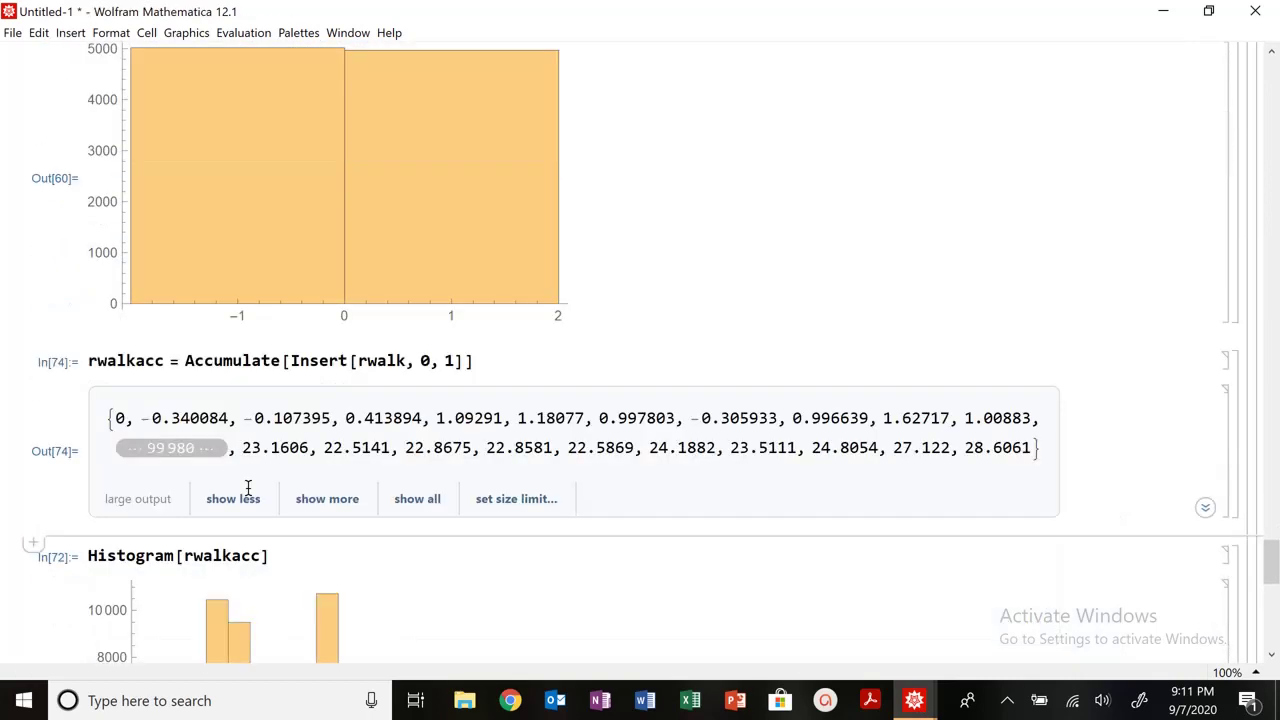
scroll(212, 254, "down", 7)
scroll(200, 250, "up", 2)
left_click(195, 177)
key("shift+Return")
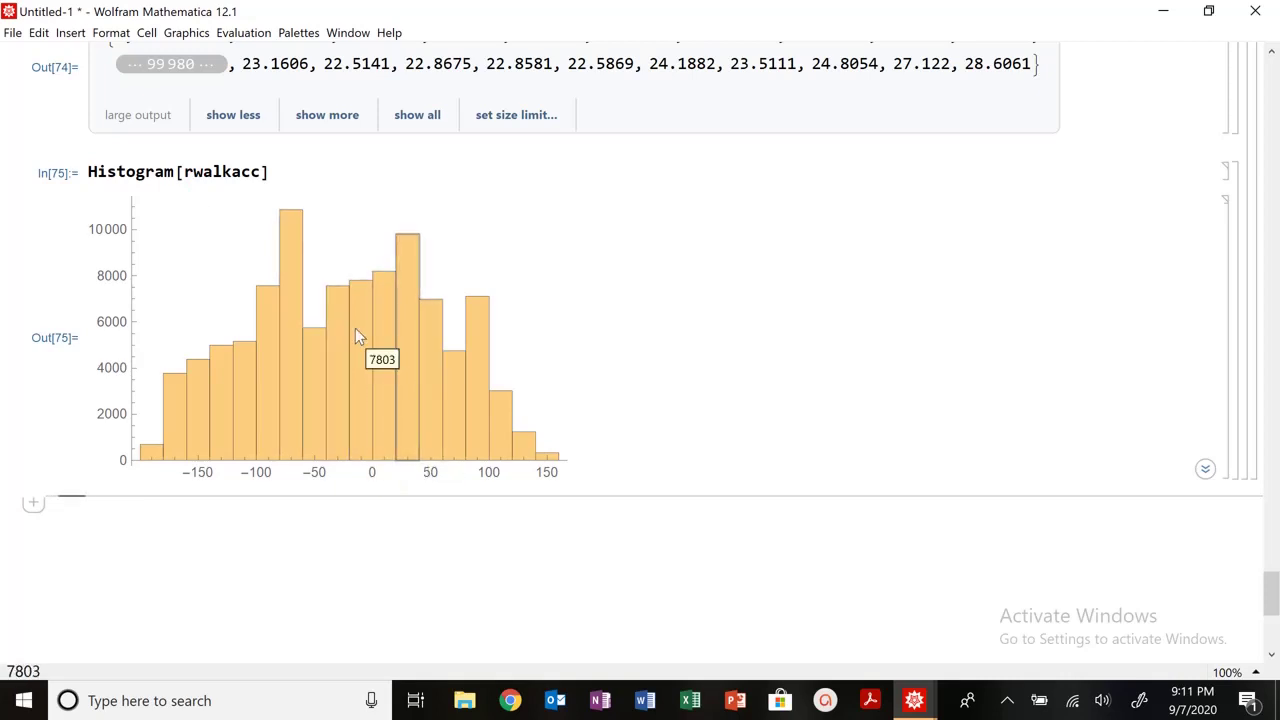
scroll(355, 327, "up", 10)
scroll(355, 327, "up", 10)
scroll(337, 329, "down", 8)
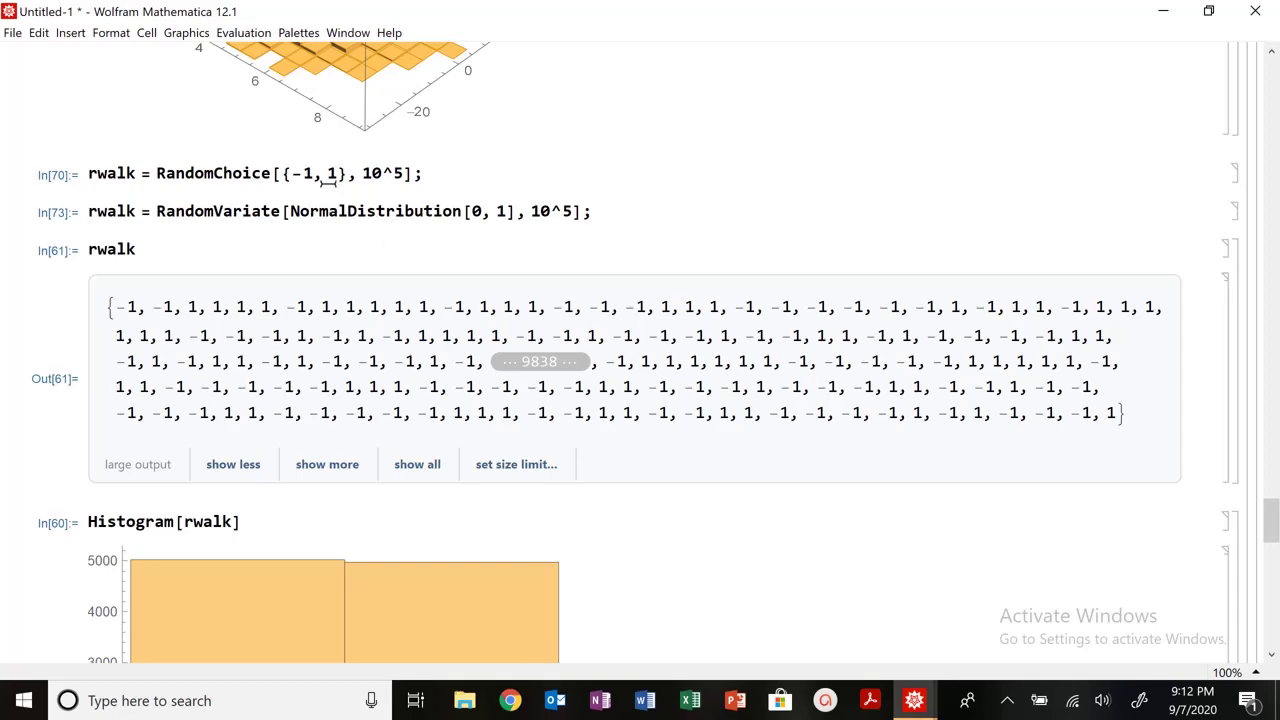
Re-evaluate RandomChoice[{-1,1},10^5], Accumulate and Histogram[rwalkacc], so rwalkacc ends at 126.
left_click(335, 174)
key("shift+Return")
scroll(286, 310, "down", 5)
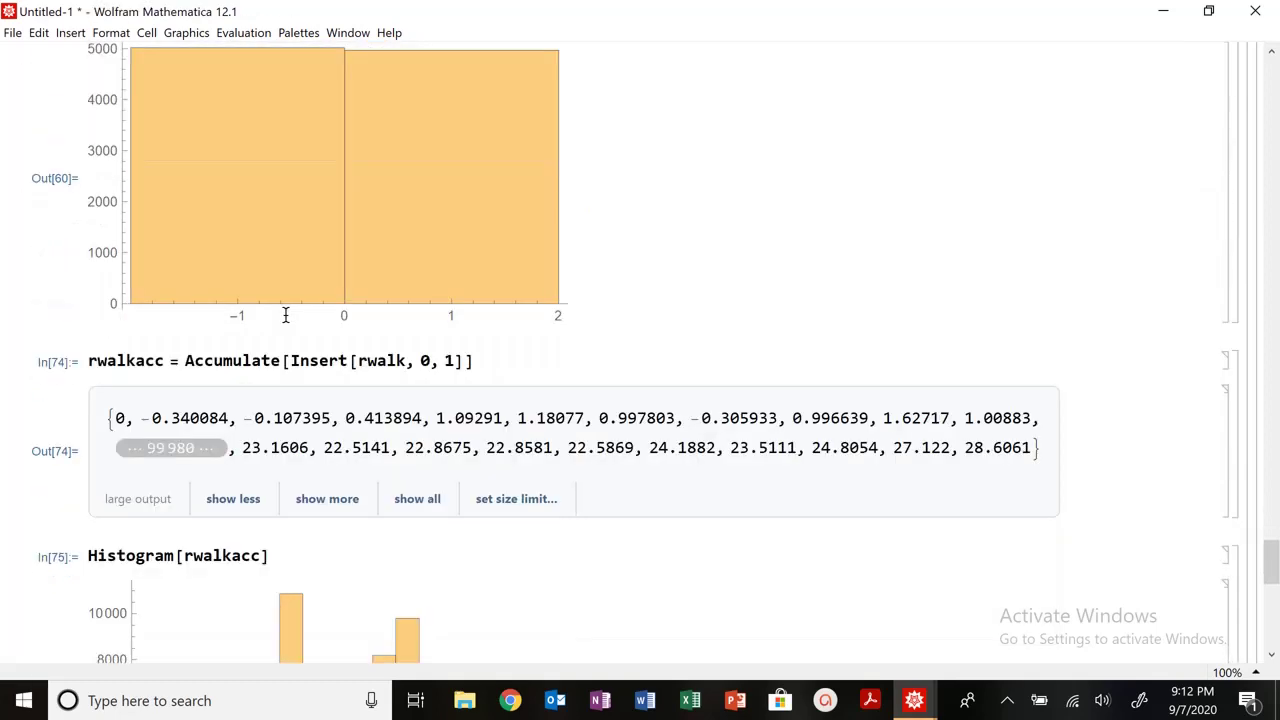
left_click(264, 352)
key("shift+Return")
scroll(263, 366, "down", 5)
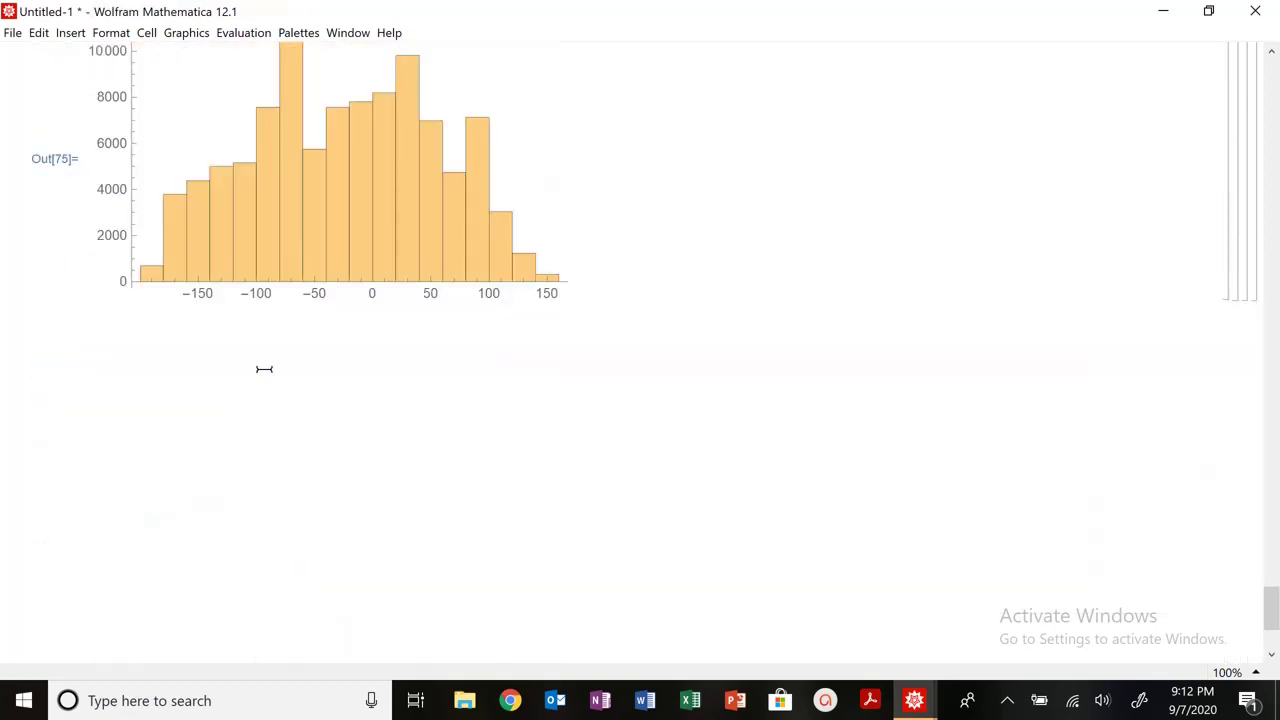
key("shift+Return")
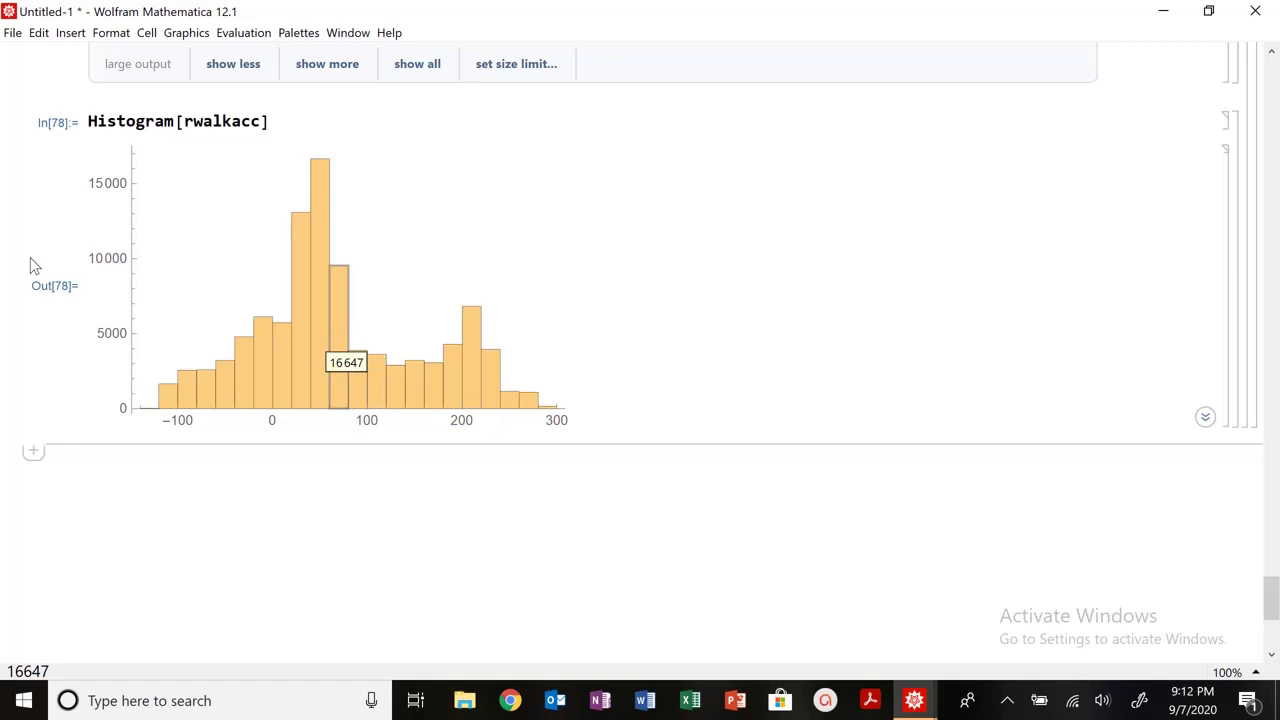
Place the caret in a new cell below the last histogram output.
scroll(169, 163, "up", 3)
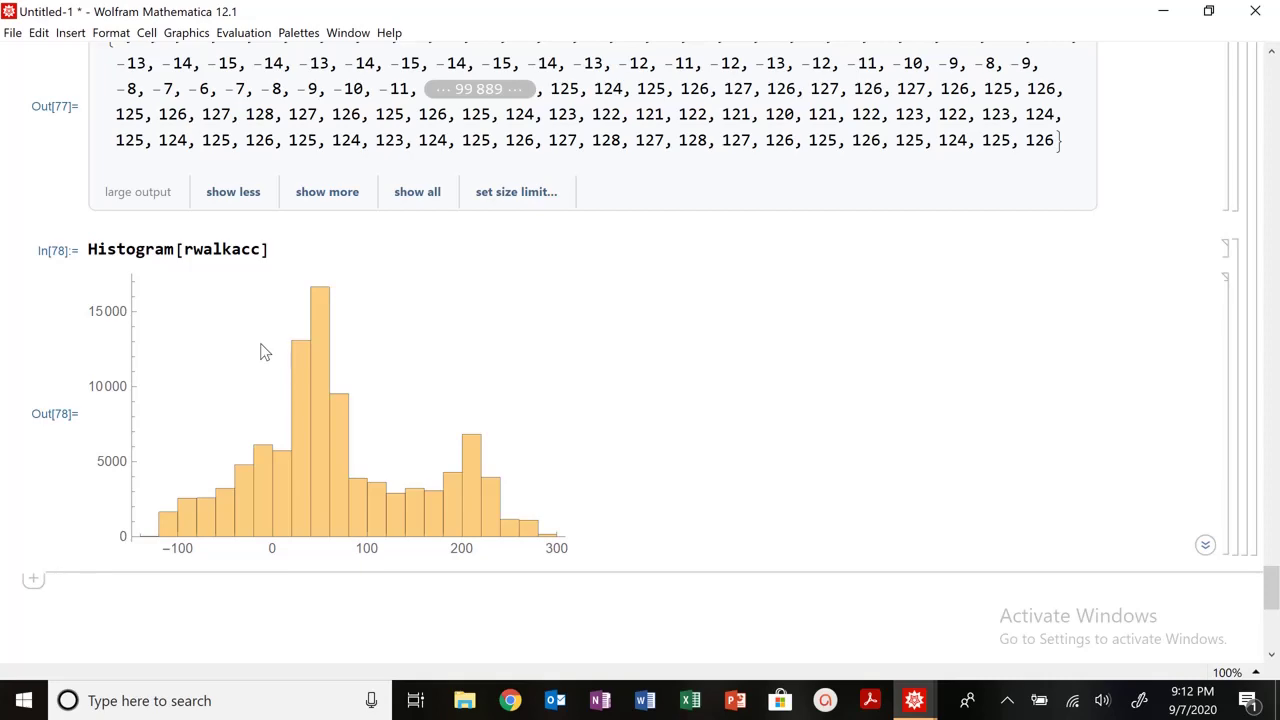
scroll(262, 350, "up", 20)
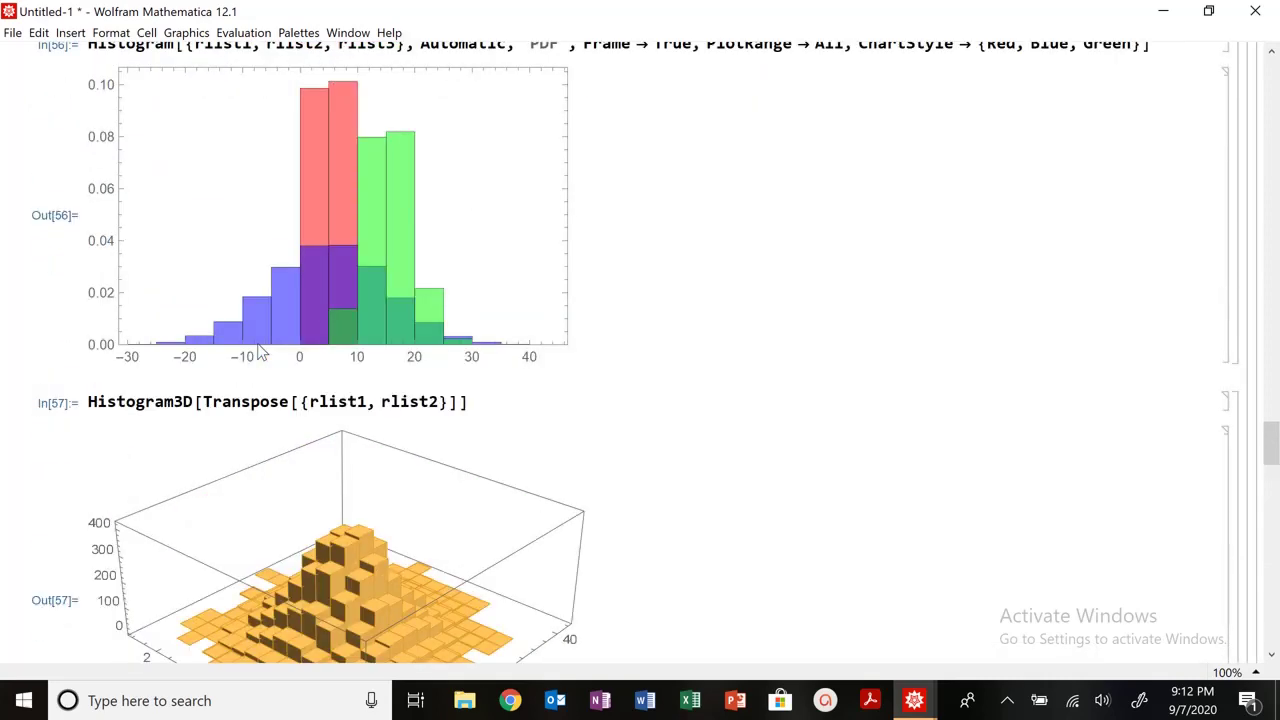
scroll(258, 350, "up", 5)
scroll(258, 350, "down", 5)
mouse_move(242, 318)
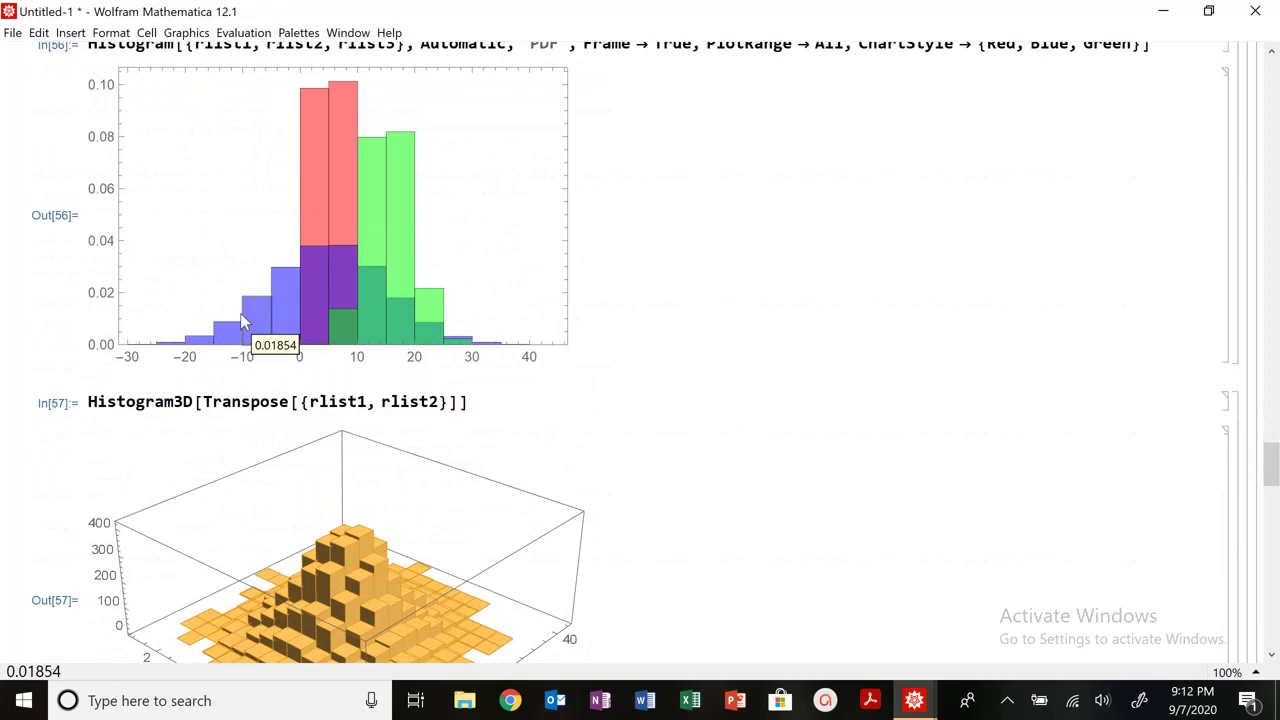
scroll(240, 317, "down", 20)
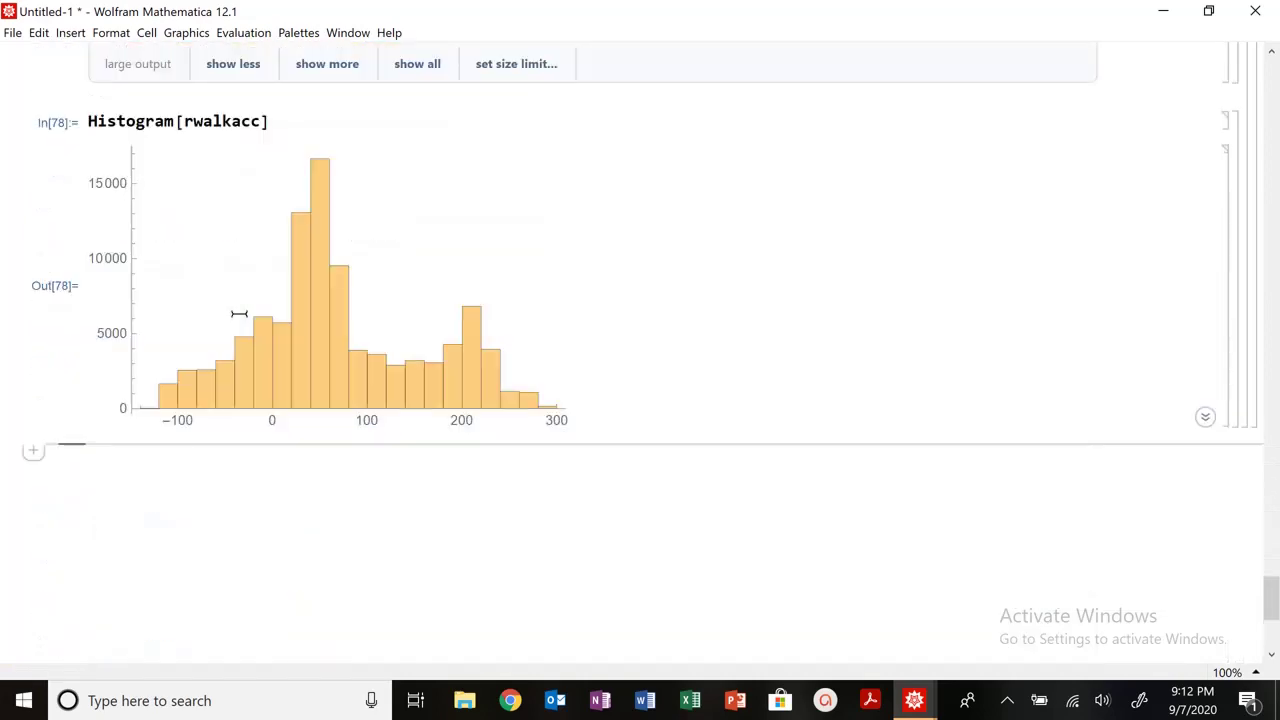
scroll(240, 317, "up", 3)
left_click(240, 317)
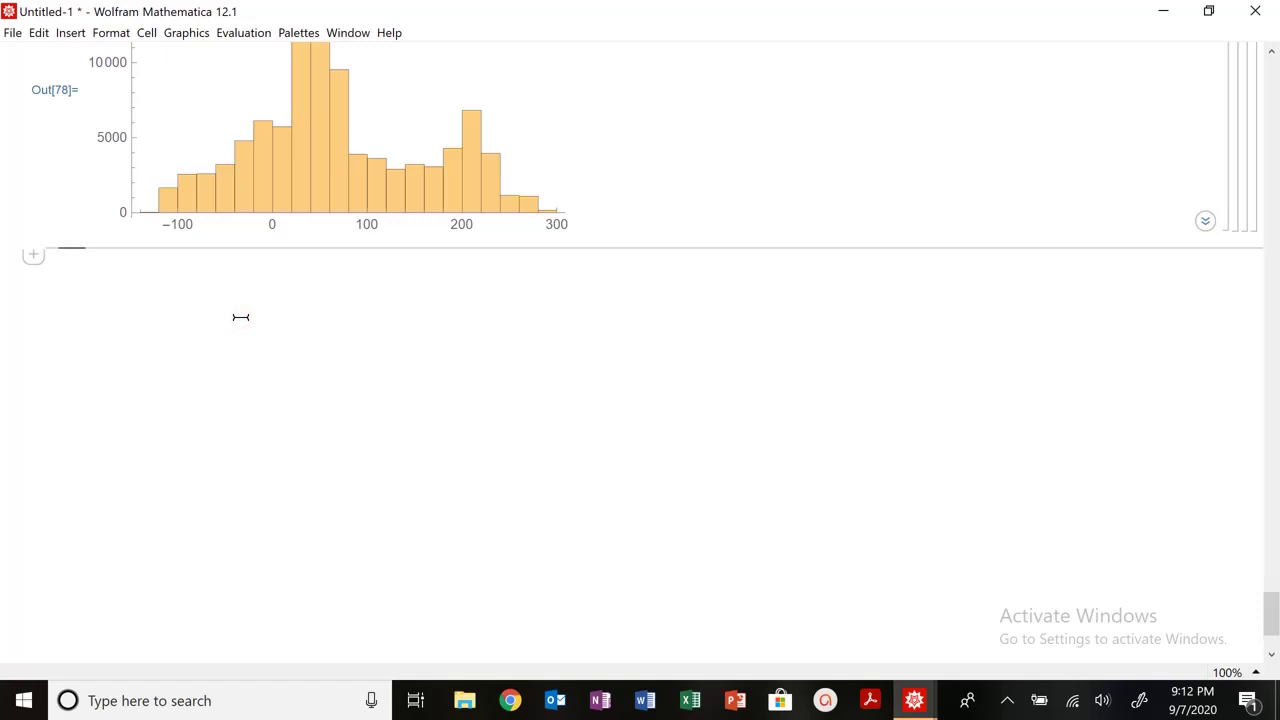
Type the heading 'List Manipulation Module 2 (Select, Round, Table, Sort)' below the histogram.
type("ListM")
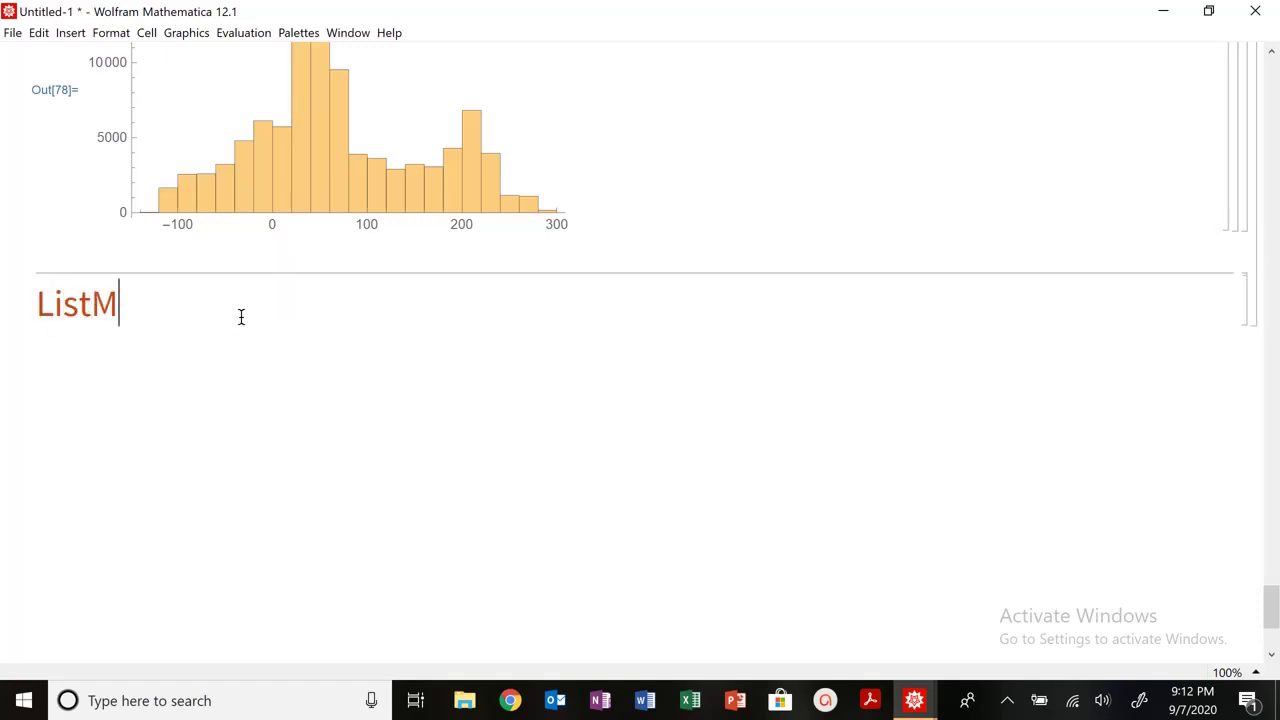
key("BackSpace")
type("Manipulation")
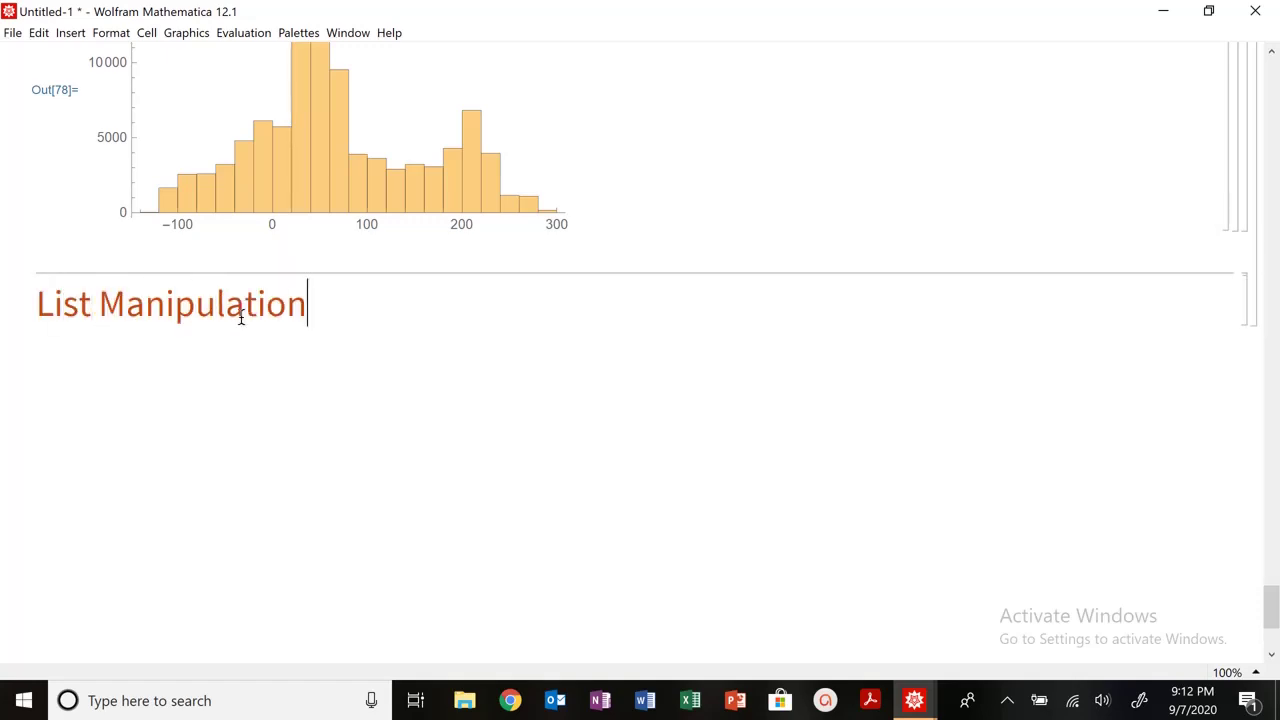
type(" Modulue")
key("BackSpace")
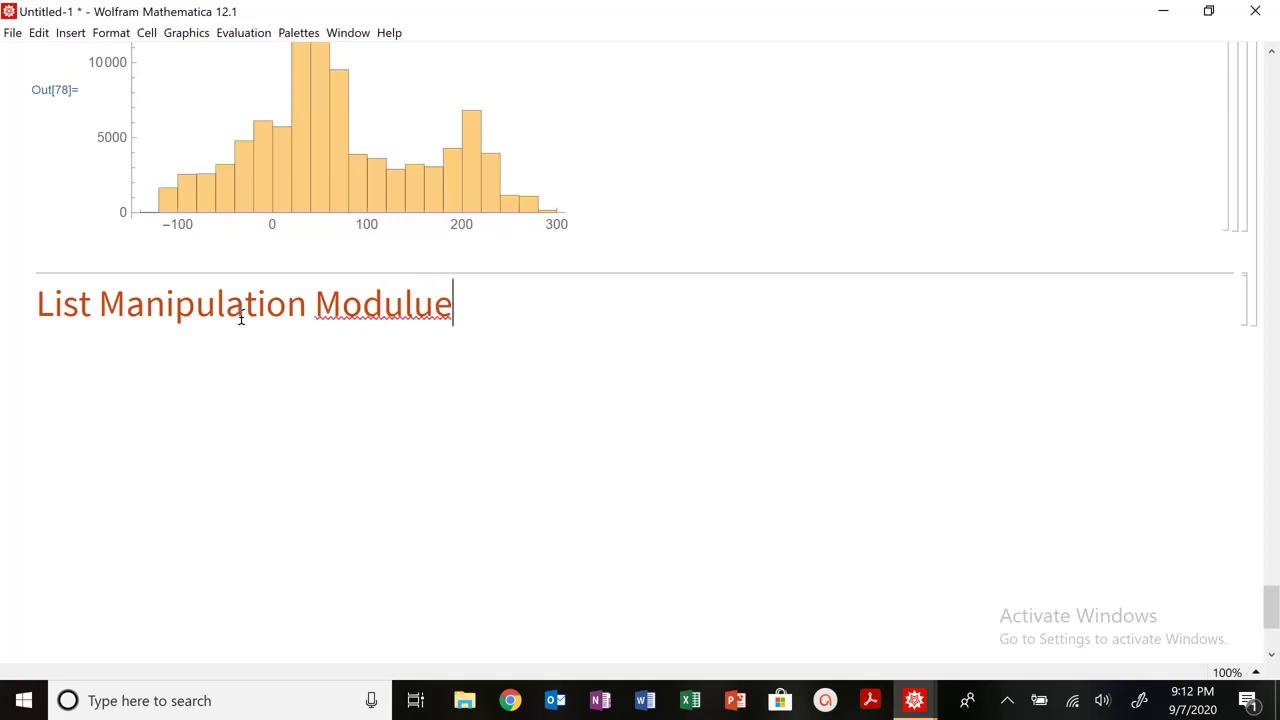
key("BackSpace")
key("BackSpace")
type("e 2")
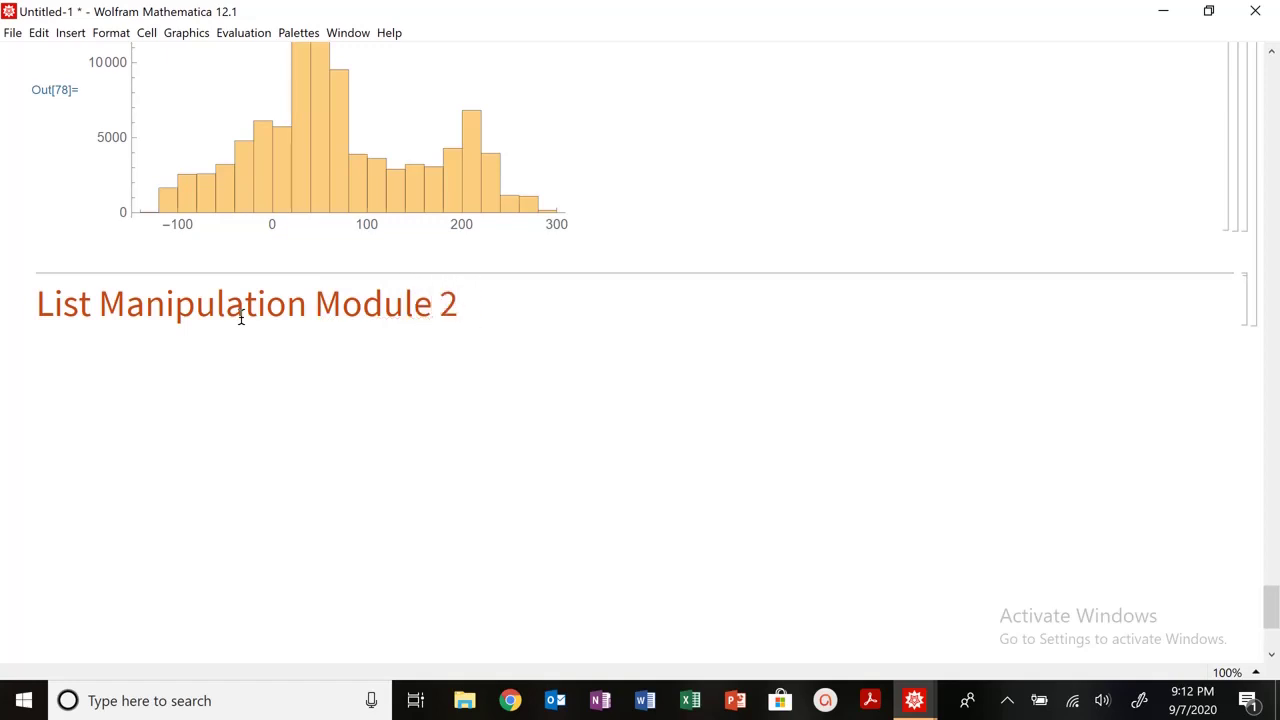
type(" (Select, ")
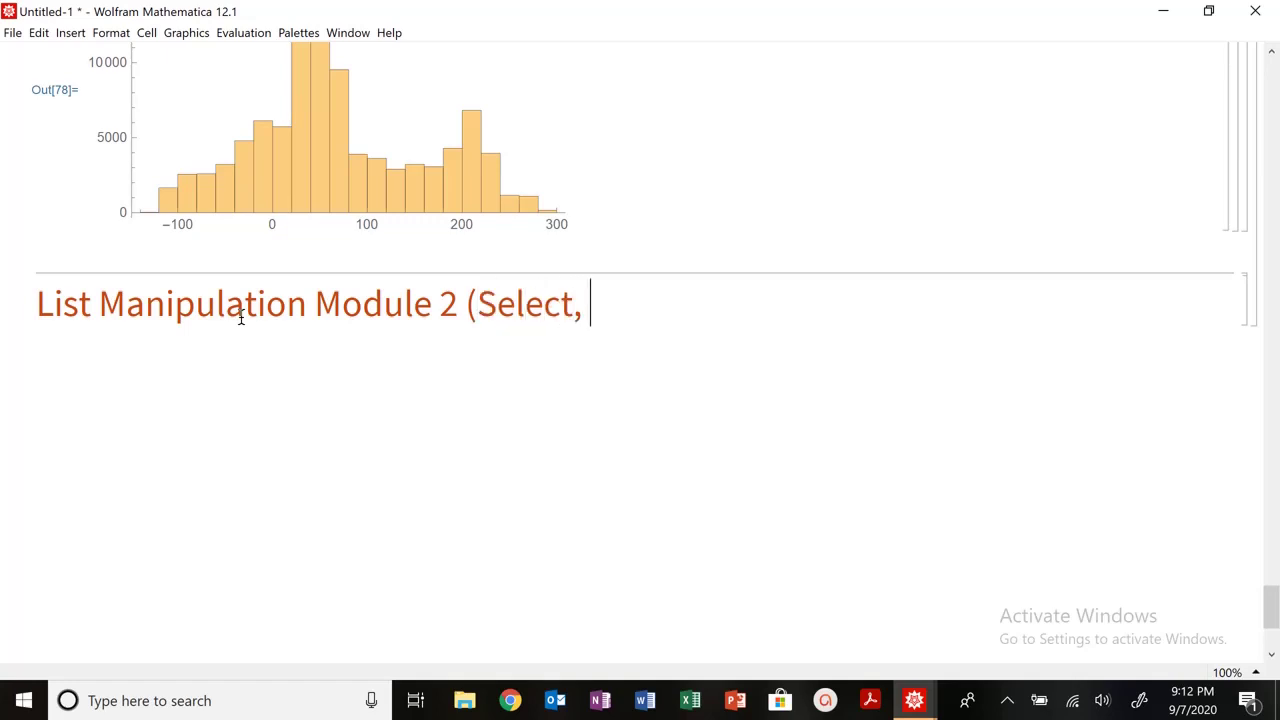
type("Round, Table, ")
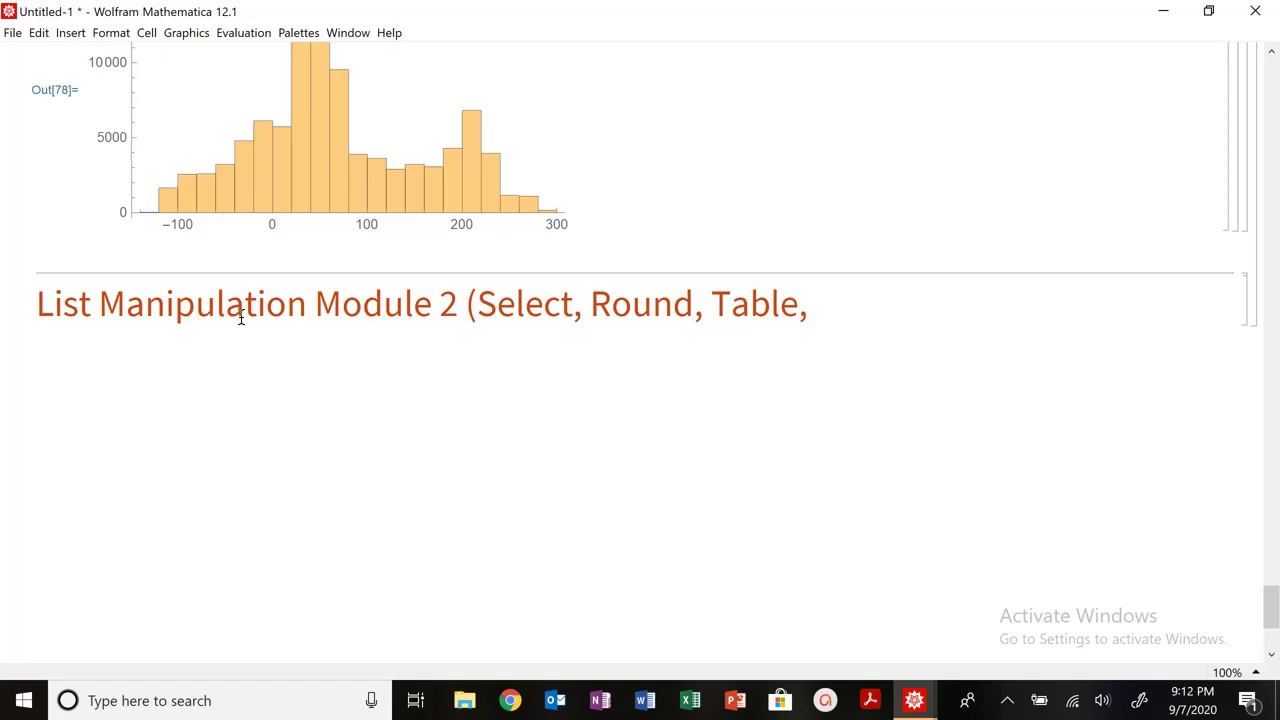
type("Sort)")
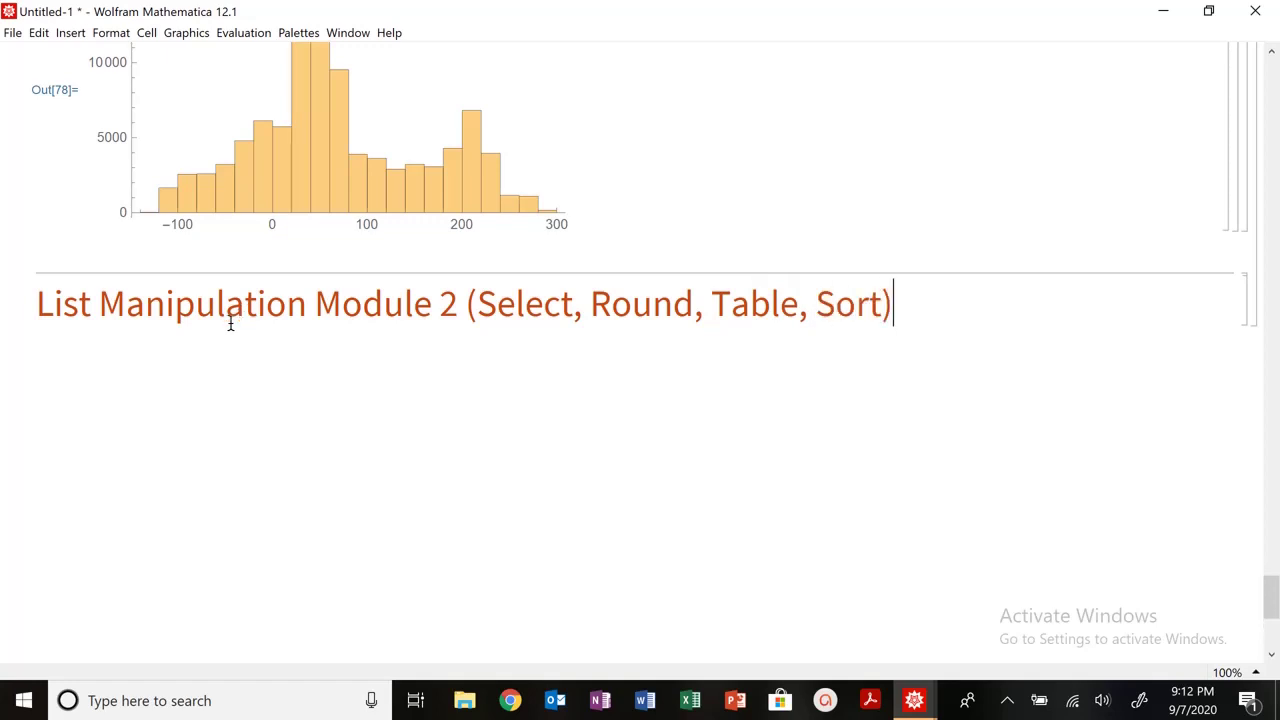
scroll(238, 318, "down", 2)
scroll(238, 318, "up", 5)
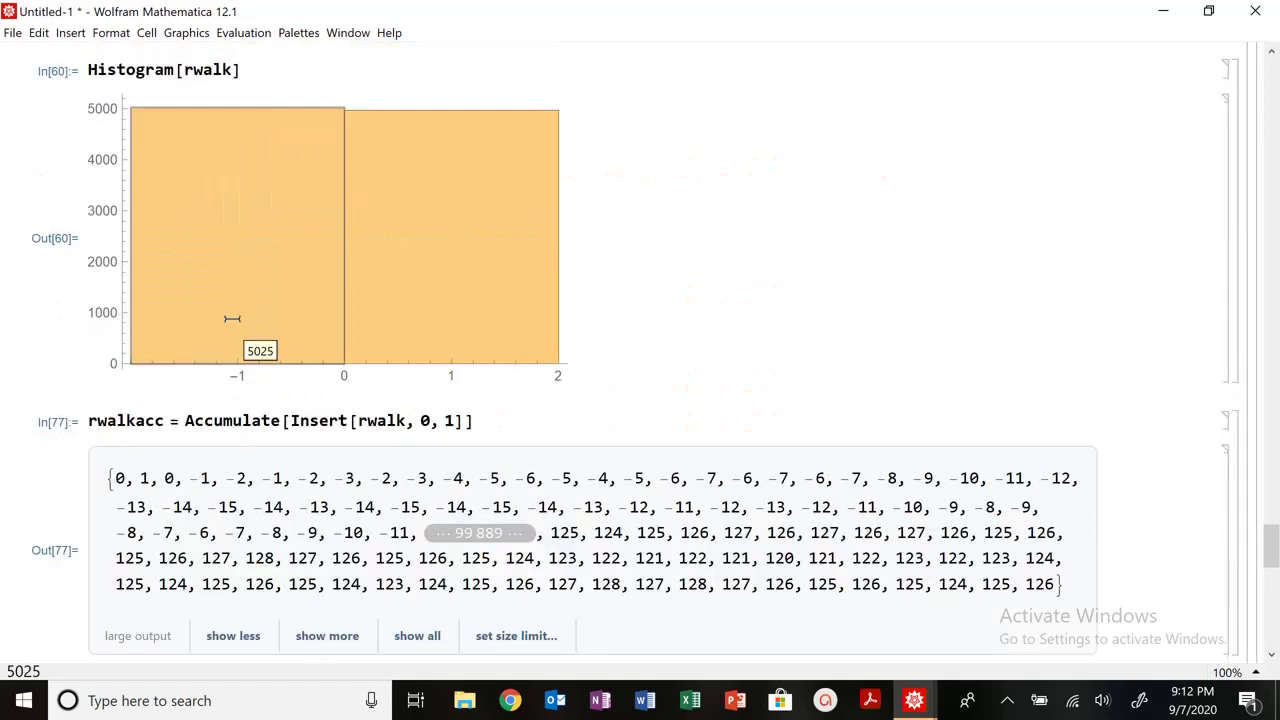
scroll(232, 318, "up", 10)
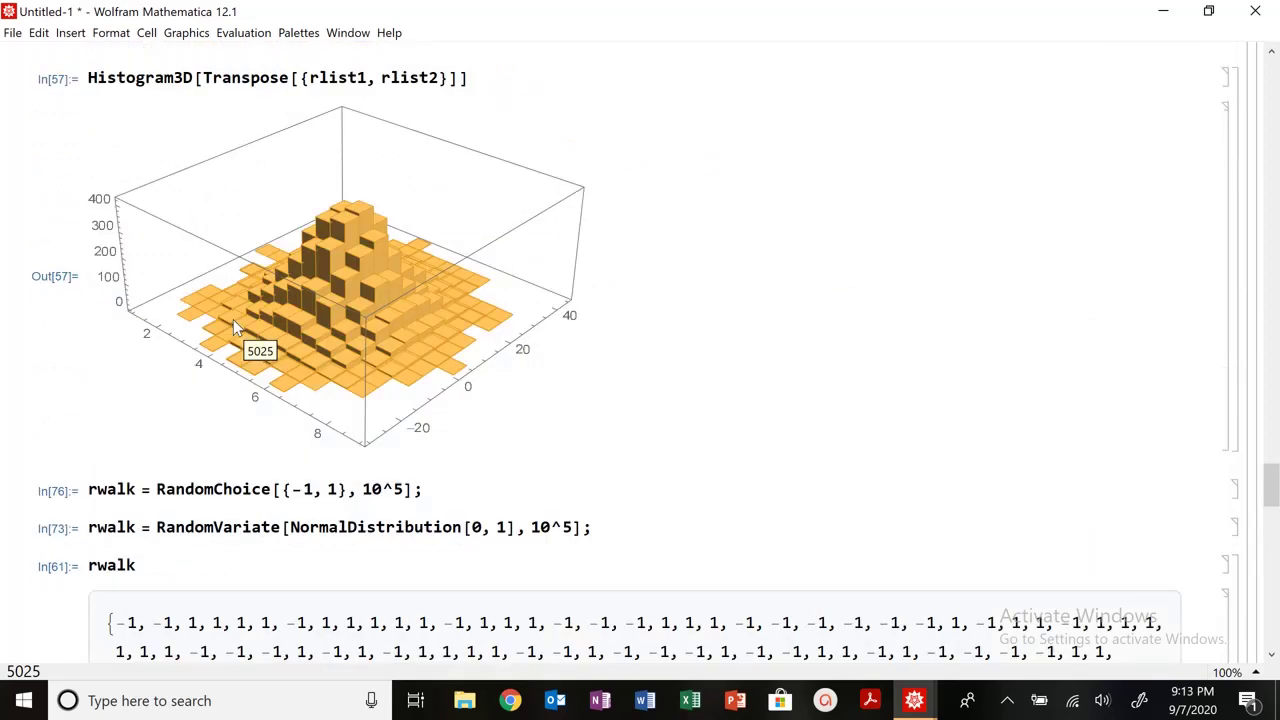
scroll(233, 319, "down", 10)
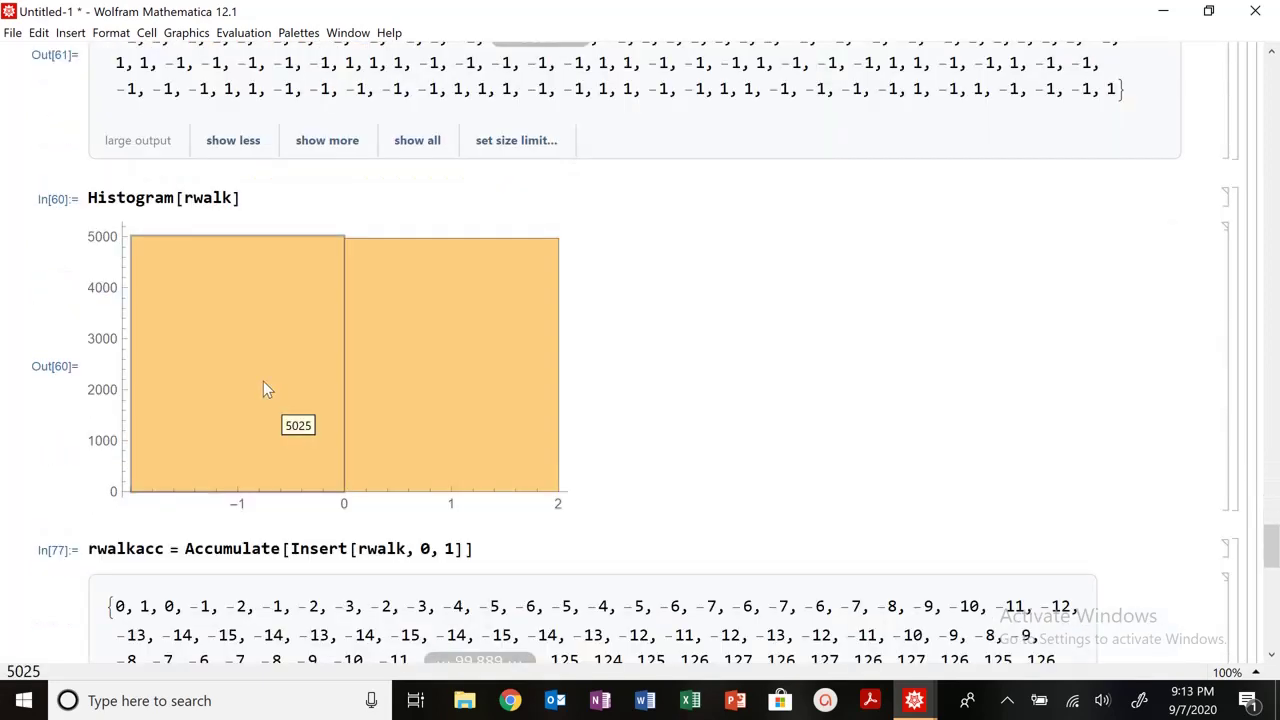
scroll(266, 391, "down", 2)
scroll(266, 390, "down", 5)
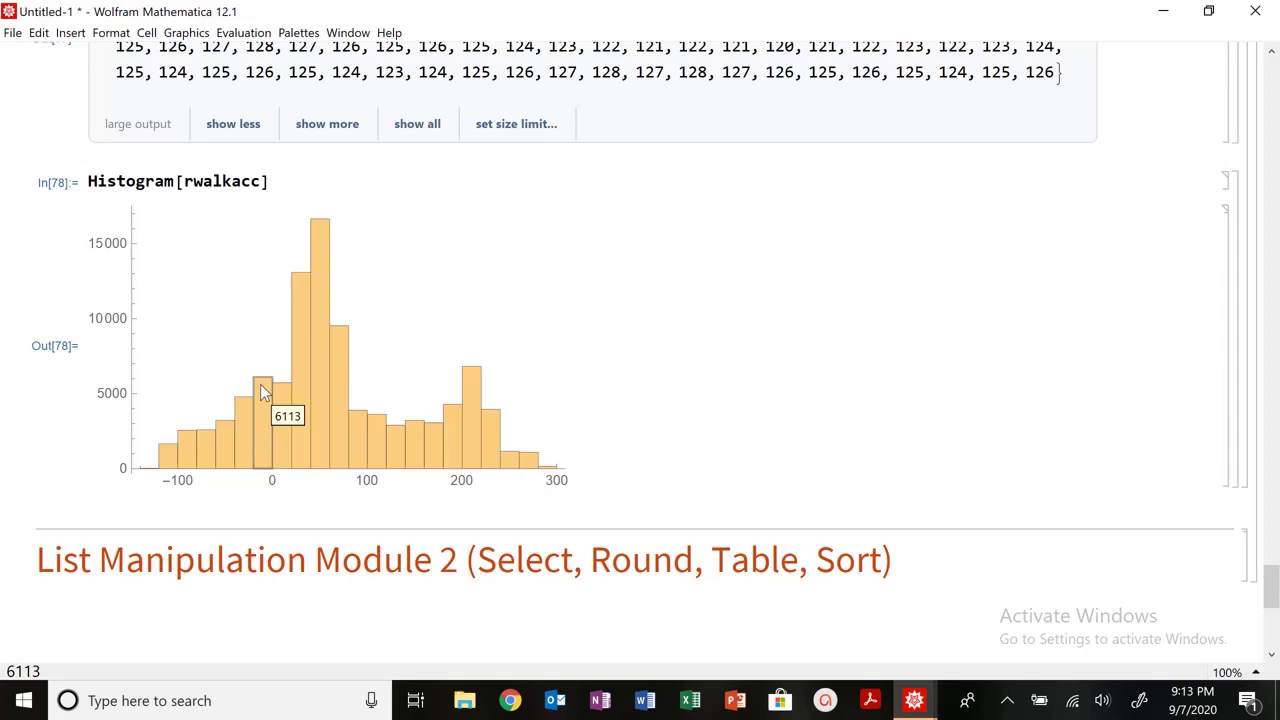
scroll(262, 392, "down", 3)
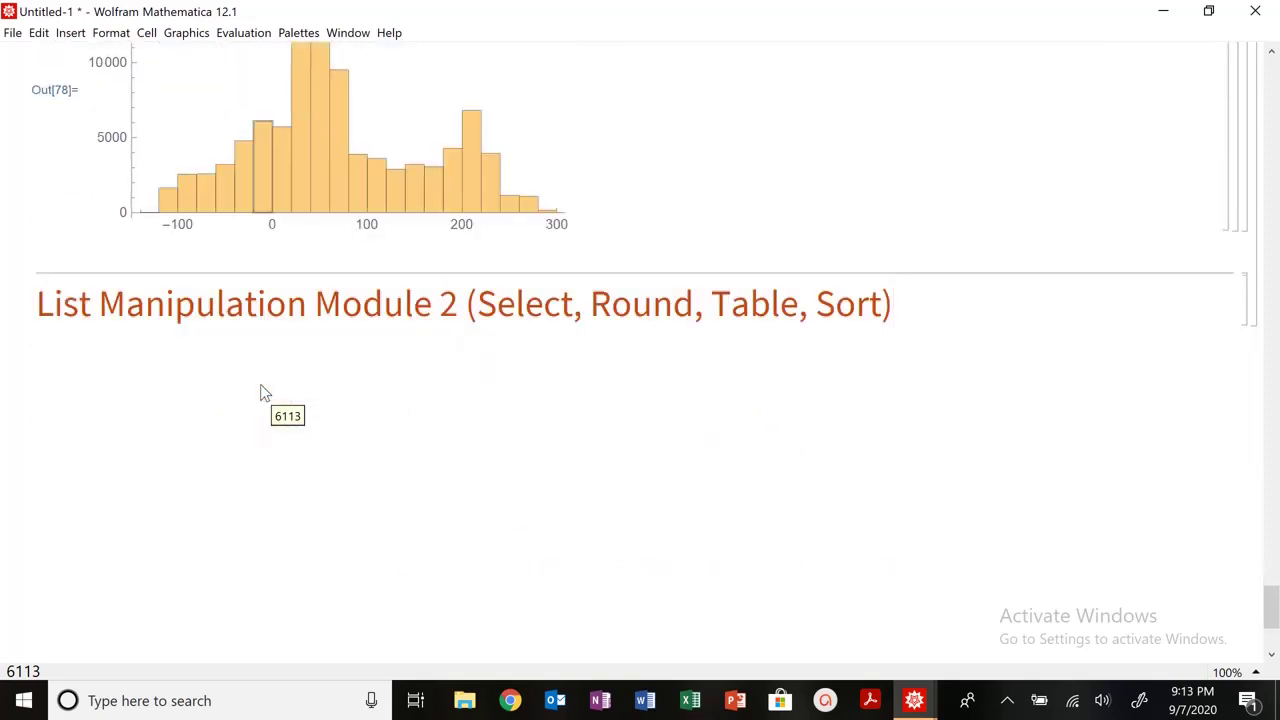
scroll(261, 386, "down", 2)
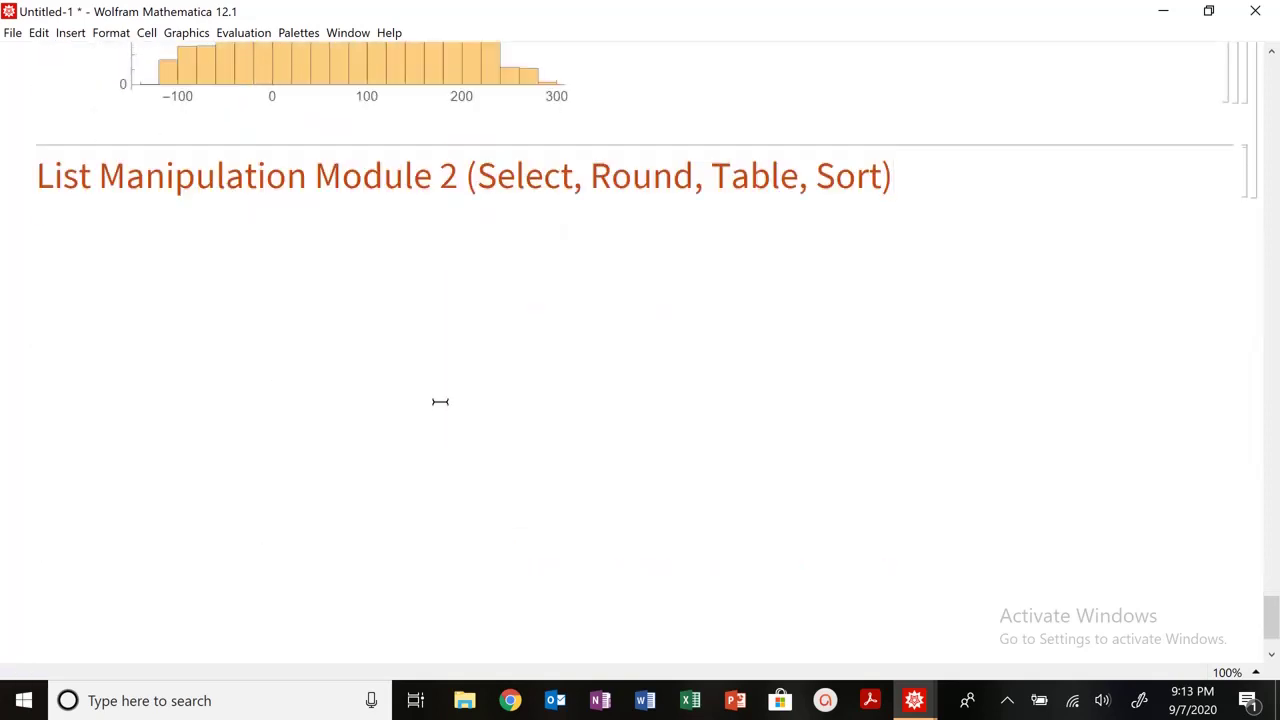